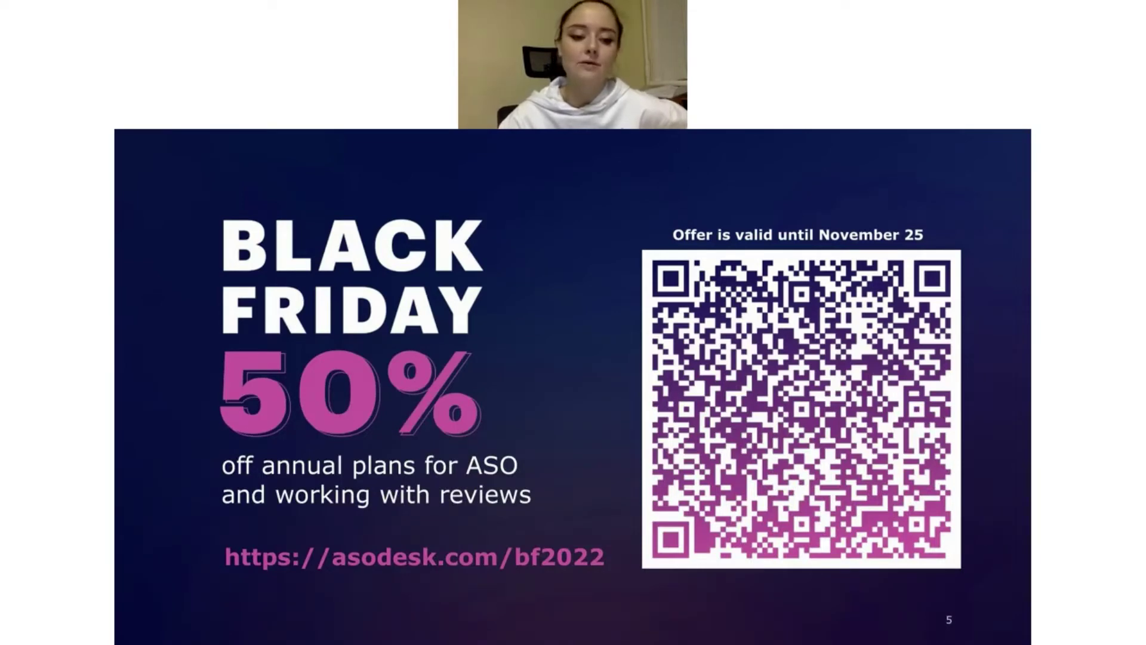
key("Right")
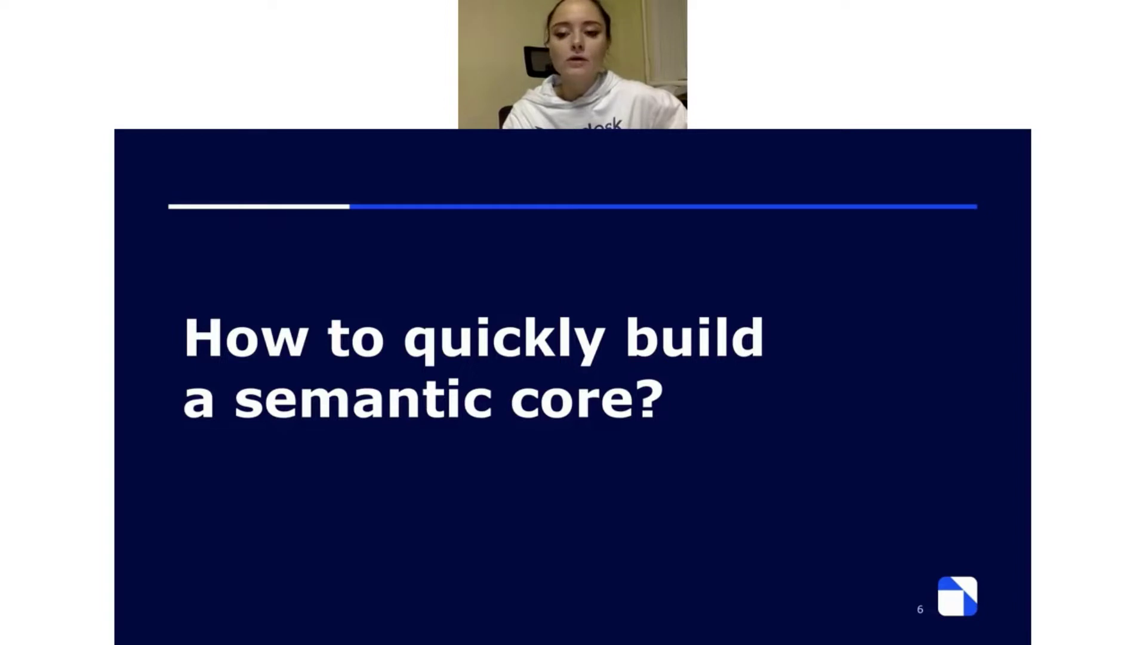
key("Right")
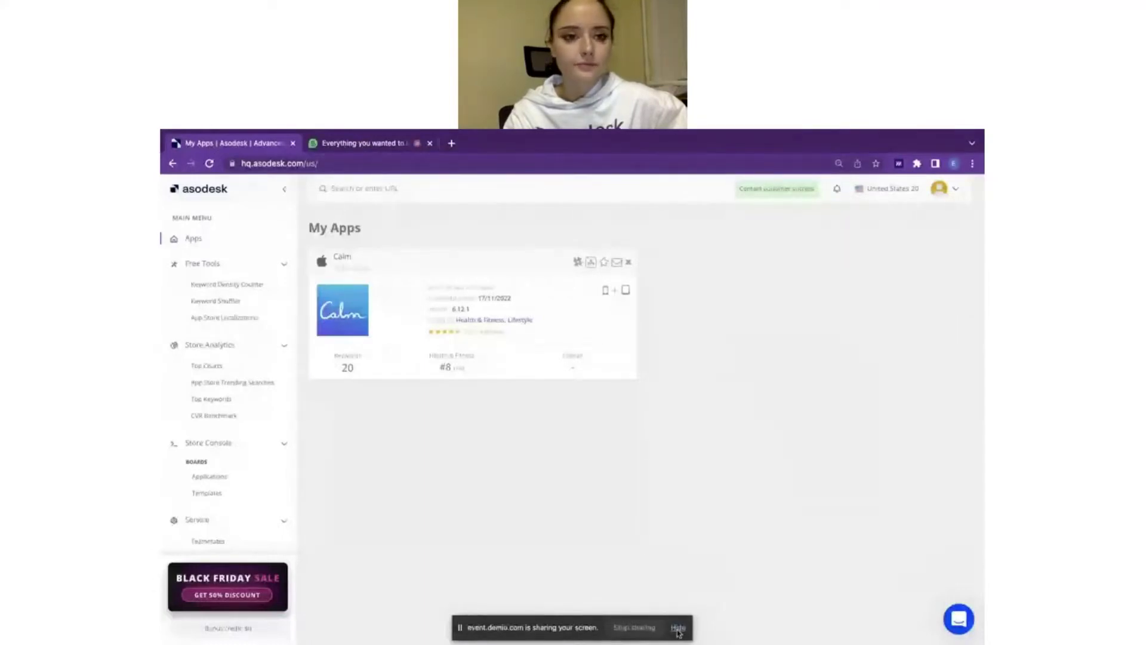
left_click(678, 628)
left_click(349, 144)
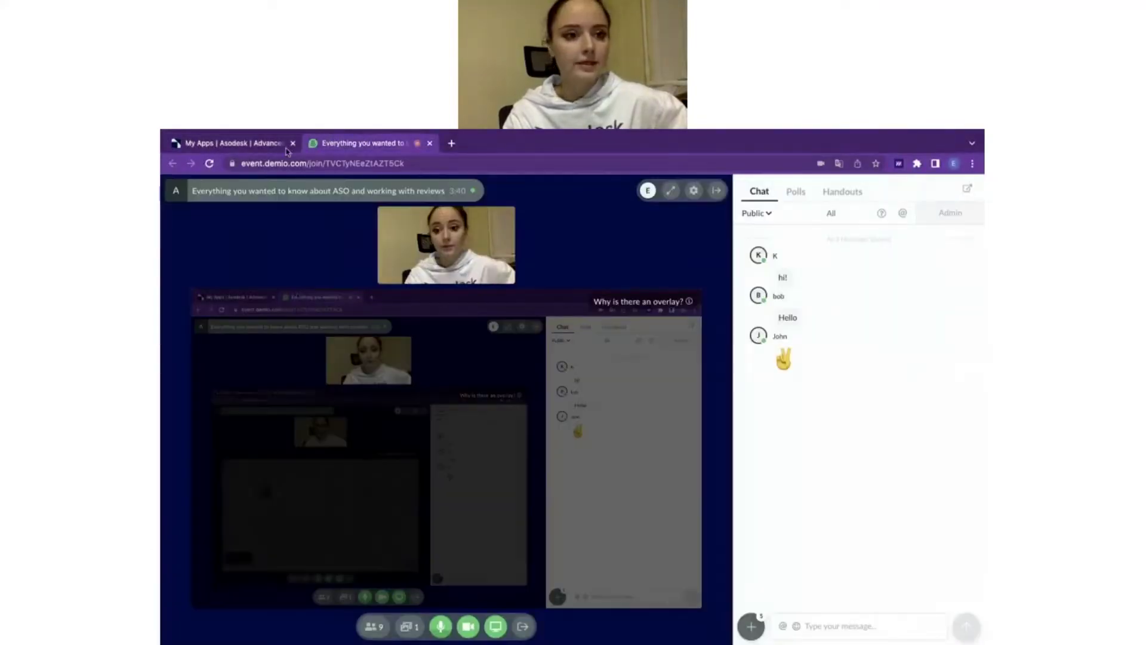
left_click(229, 146)
Step: Search the app catalogue for "fit" and close the results without tracking an app
mouse_move(335, 271)
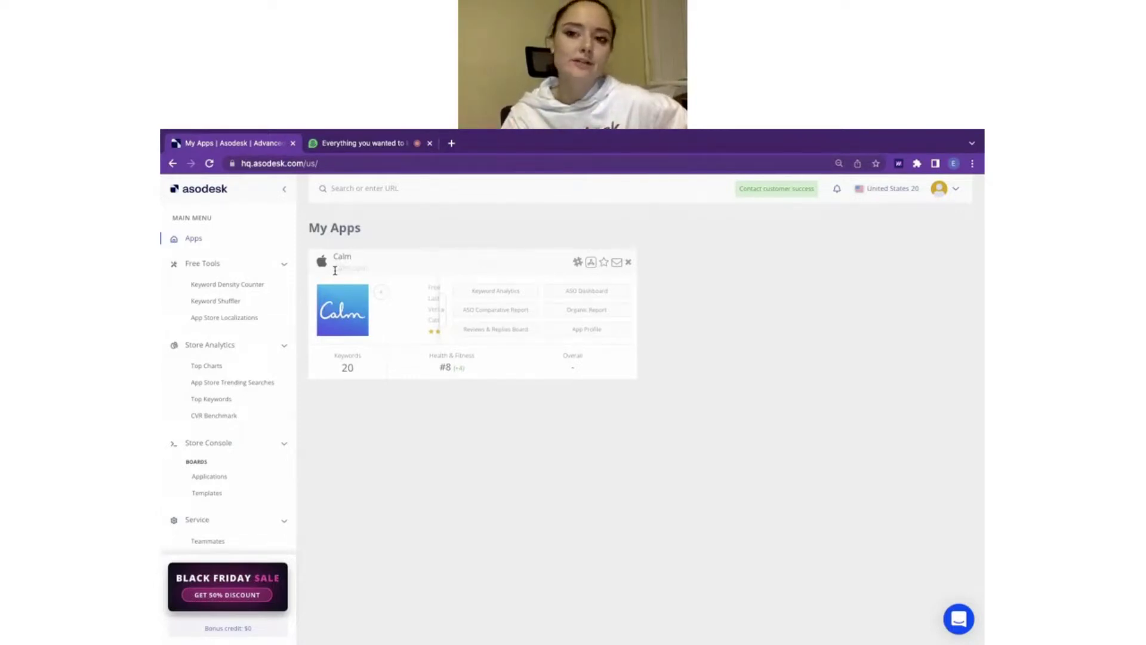
left_click(418, 191)
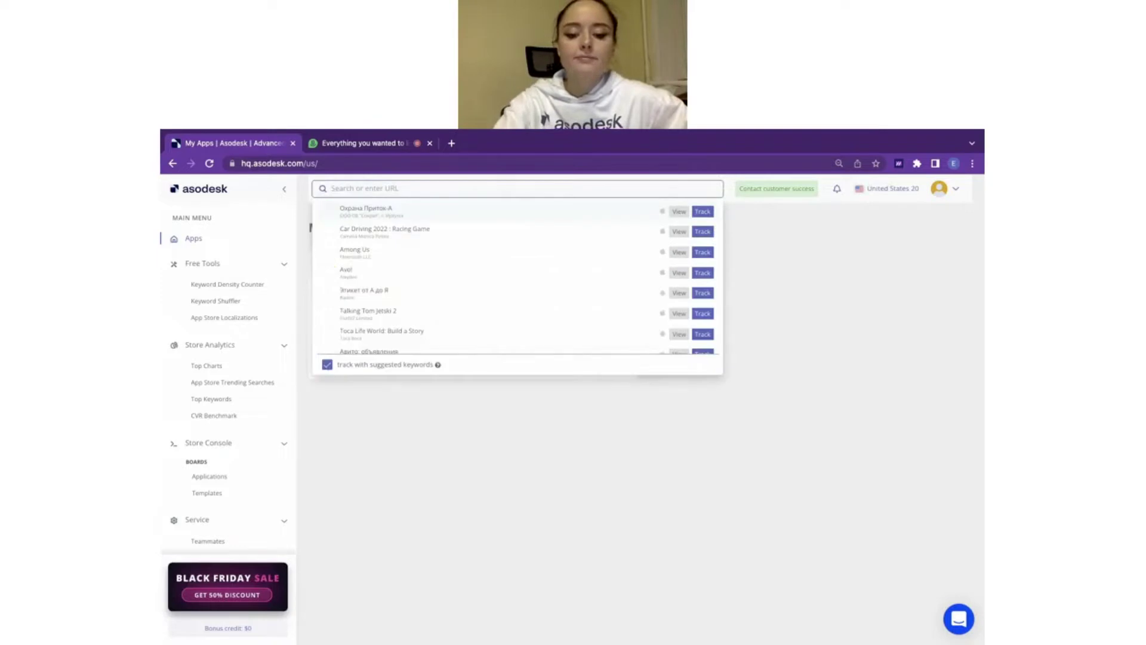
type("ca")
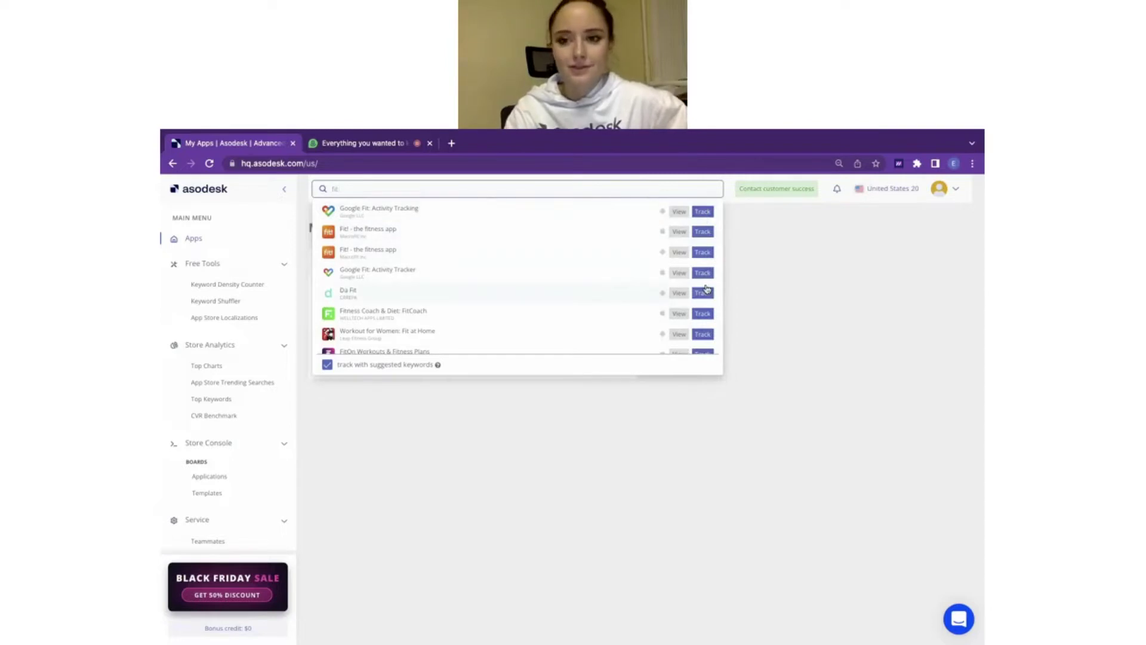
left_click(776, 253)
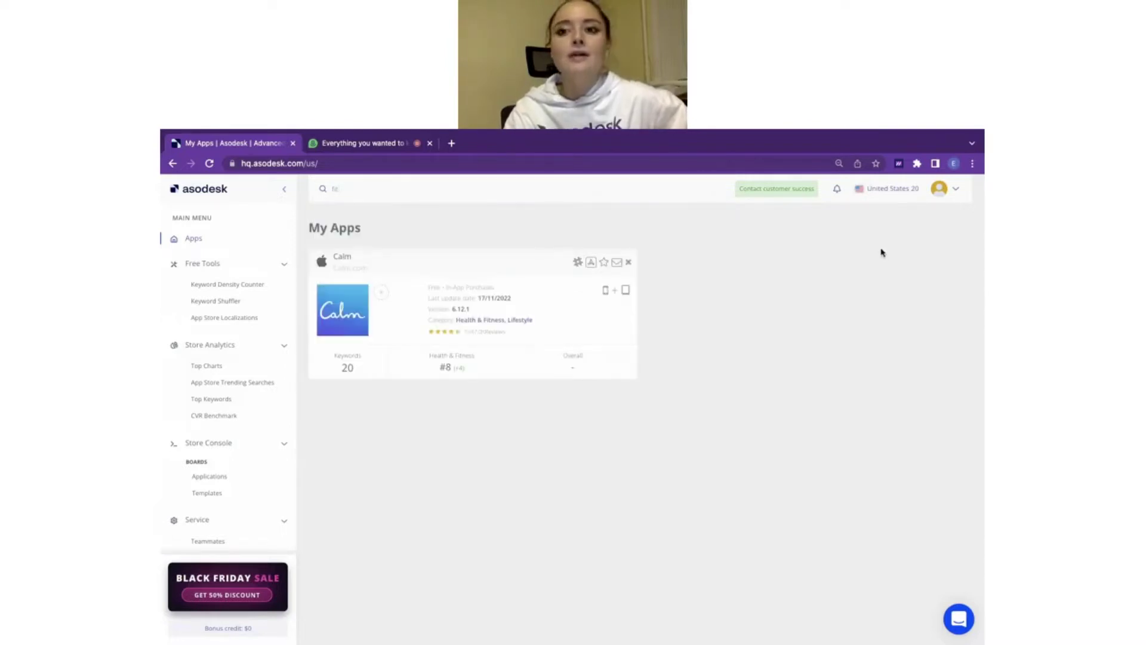
Step: Look through the list of countries available for store data, keeping United States selected
left_click(887, 191)
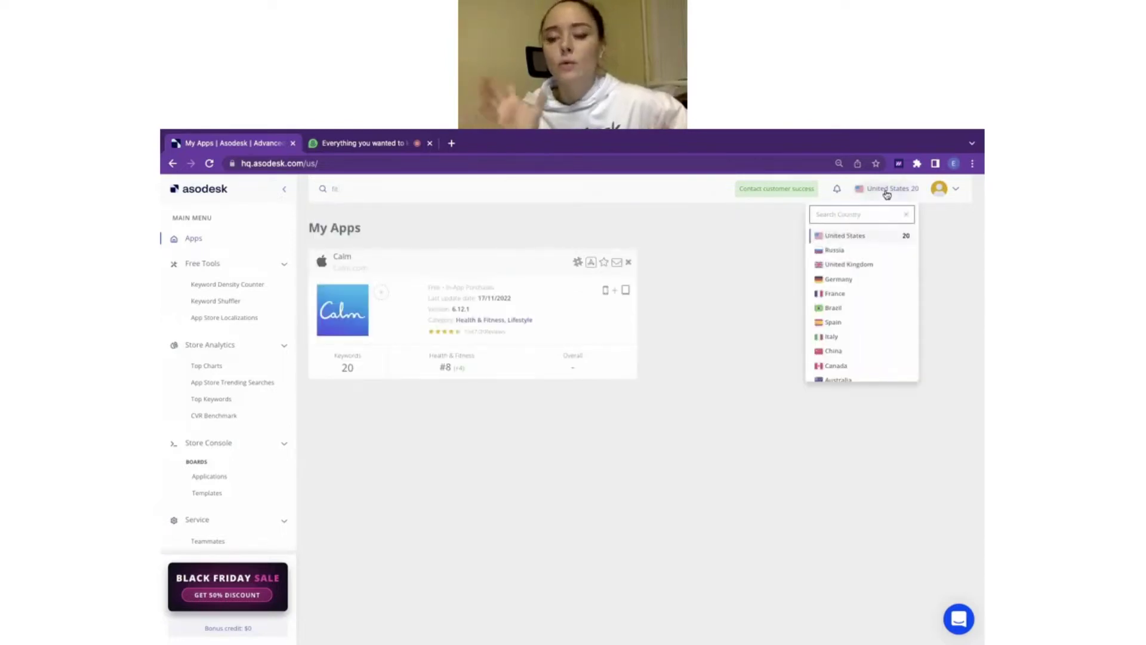
scroll(856, 350, "down", 5)
scroll(871, 211, "up", 5)
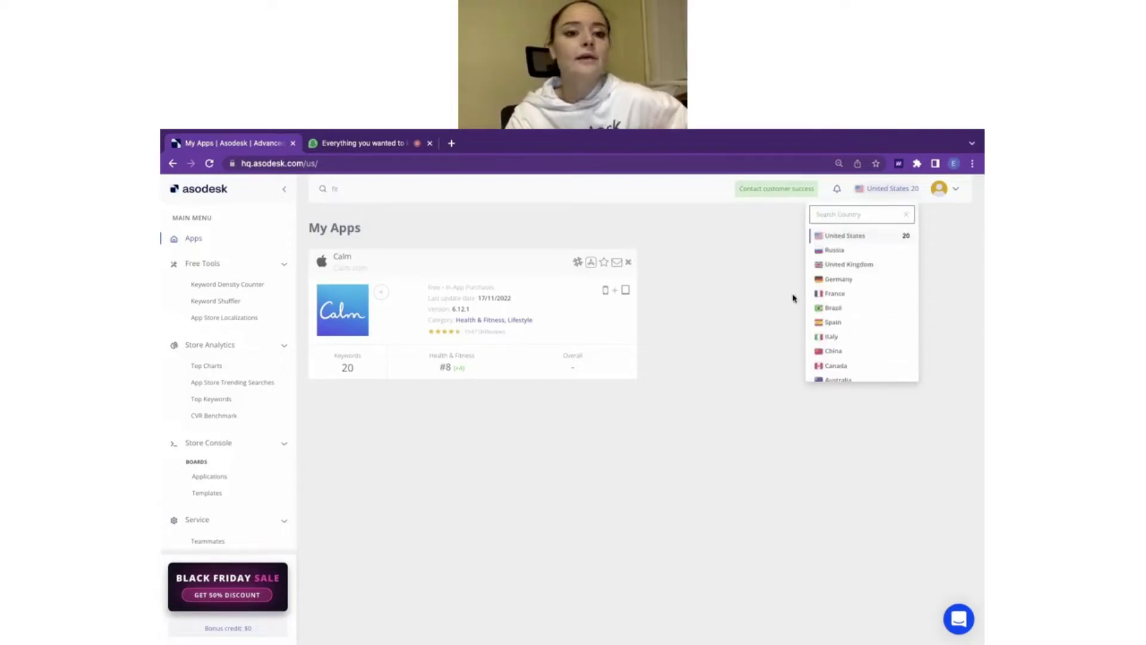
left_click(571, 502)
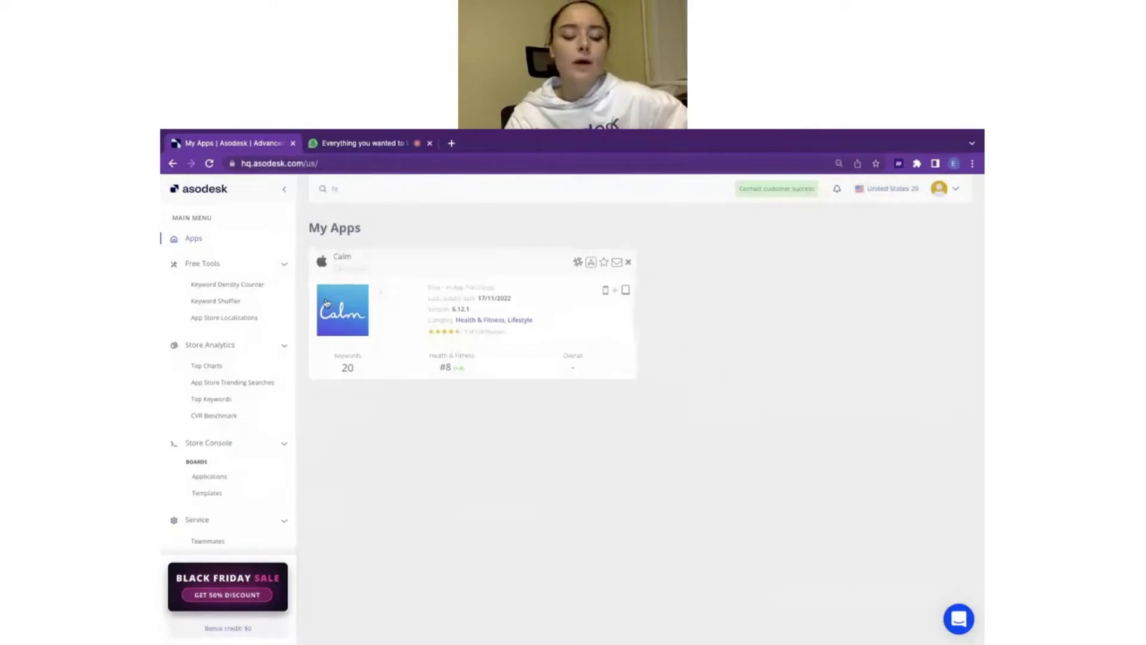
Step: In Keyword Analytics for Calm, add three full batches of auto-suggested keywords and save them
mouse_move(326, 303)
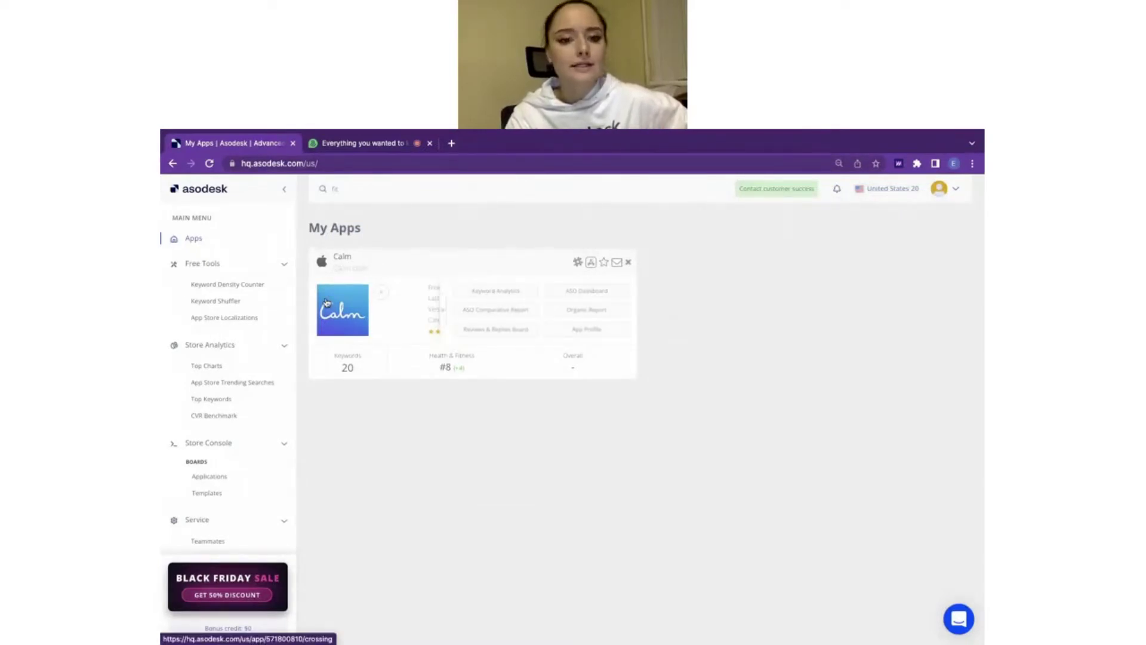
left_click(517, 296)
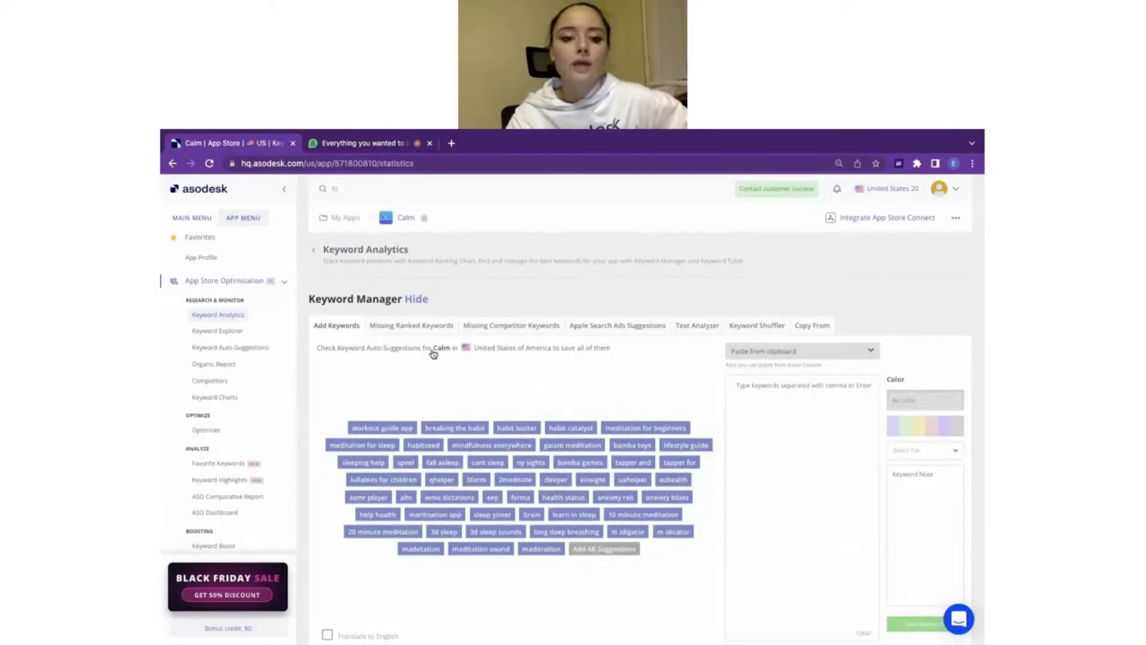
scroll(432, 322, "down", 2)
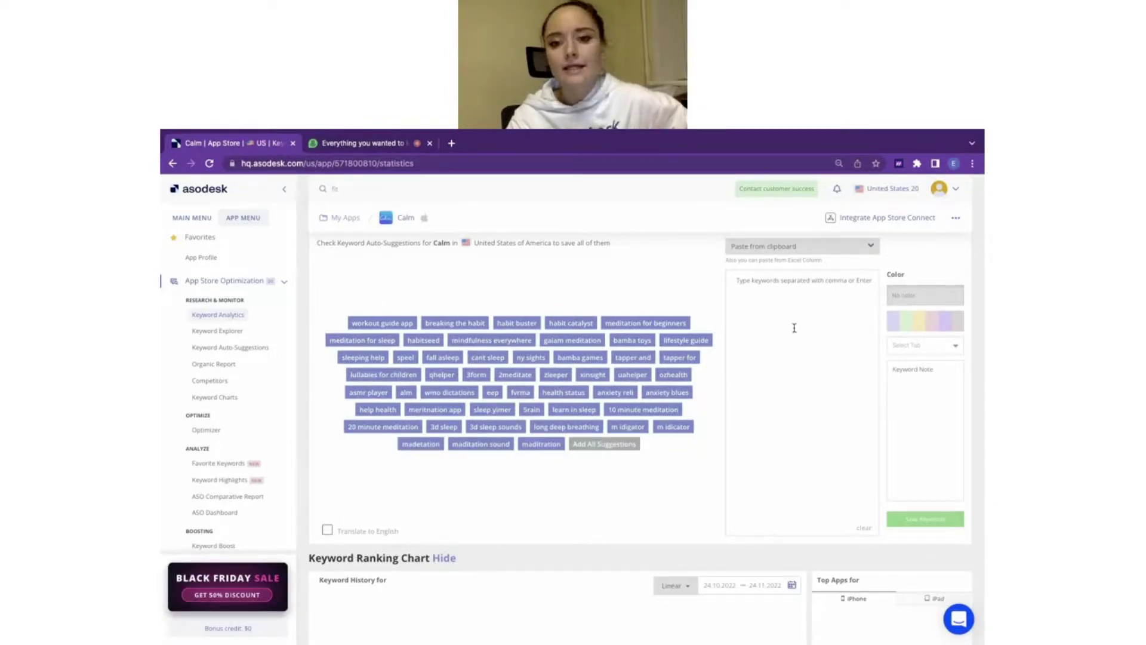
left_click(601, 447)
left_click(632, 465)
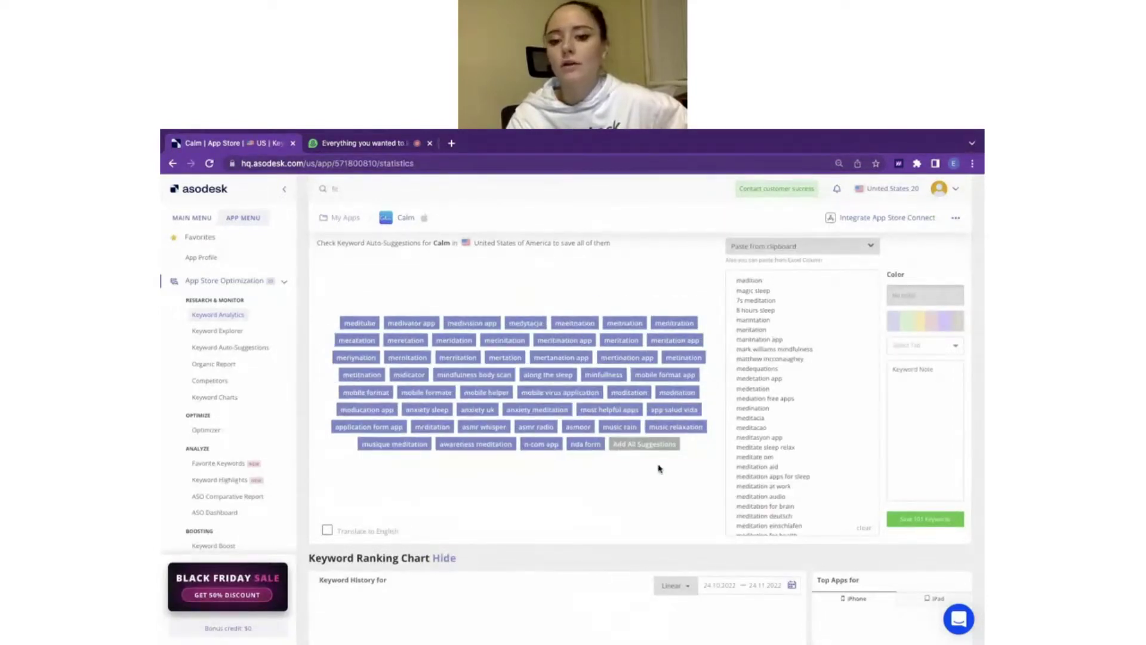
left_click(651, 449)
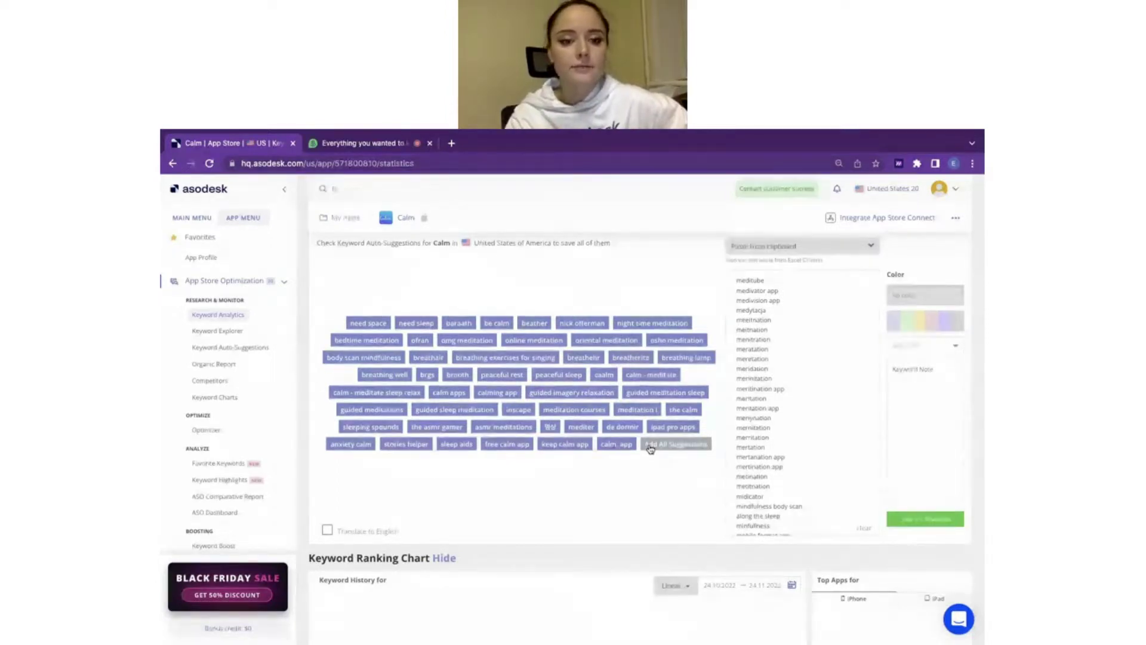
left_click(960, 522)
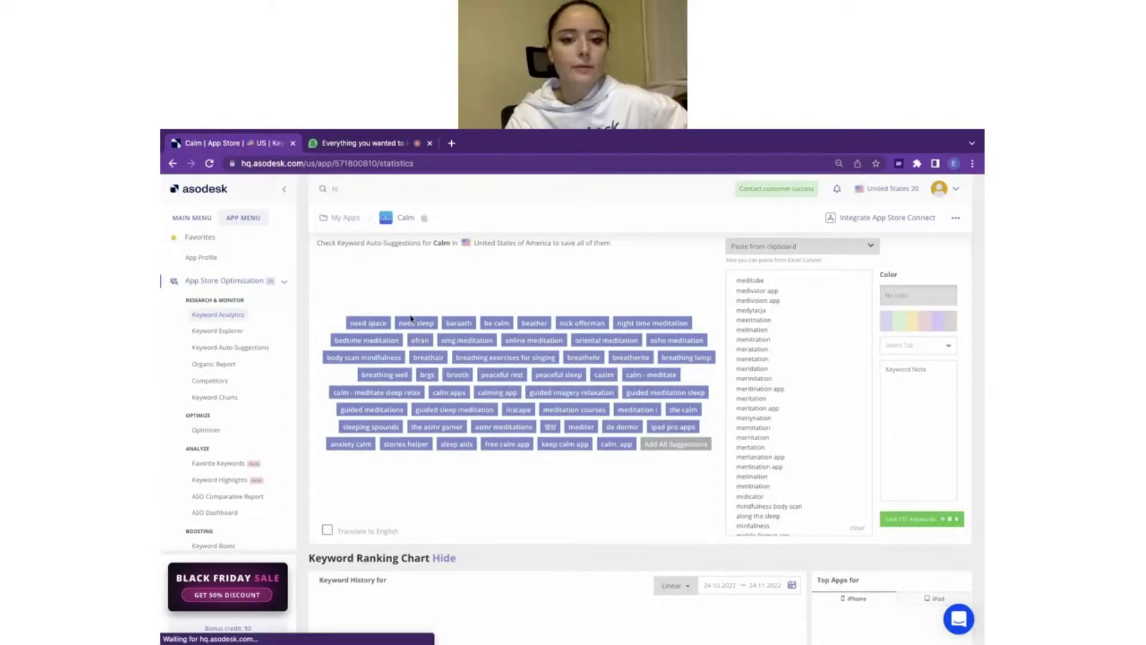
Step: Examine Calm's missing ranked keywords, including those in the Top 11-20 range
left_click(380, 289)
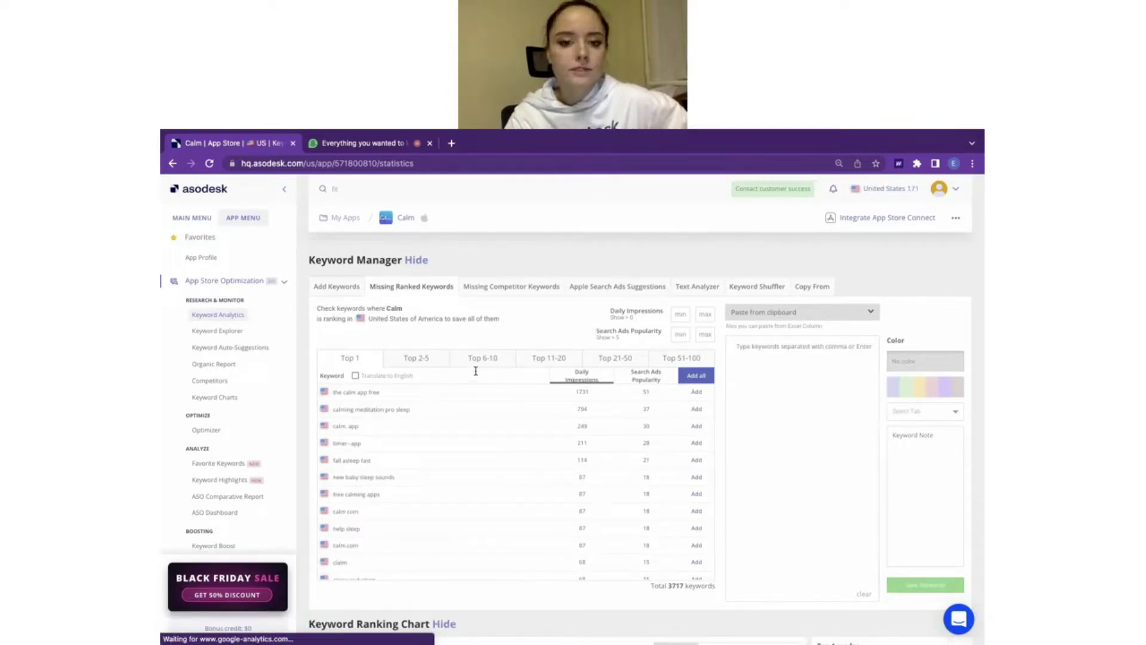
left_click(553, 356)
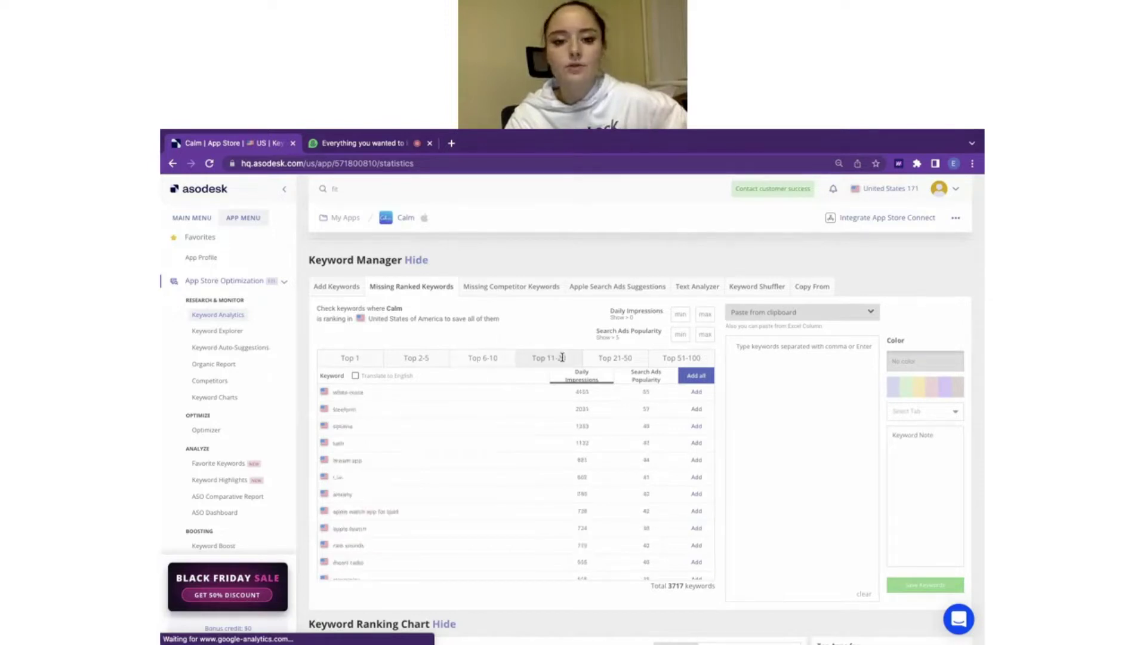
Step: For the missing competitor keywords, search apps for "calm" and add Headspace, BetterSleep and Sleep: Sounds & Meditation as competitors
left_click(511, 288)
left_click(410, 339)
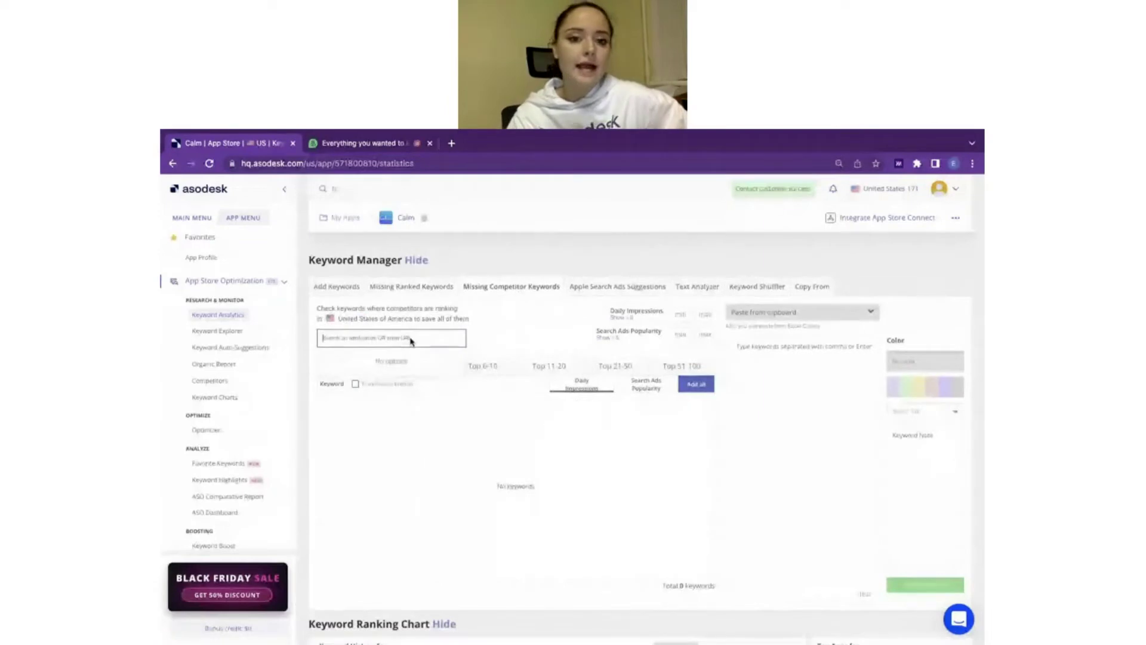
type("calm")
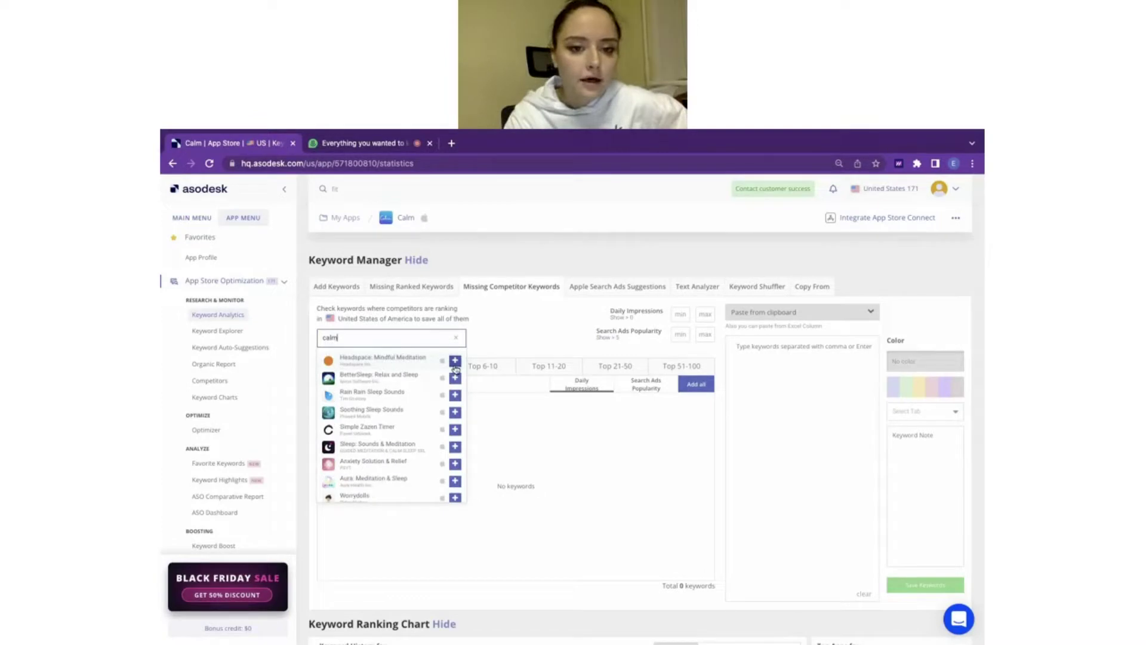
left_click(454, 378)
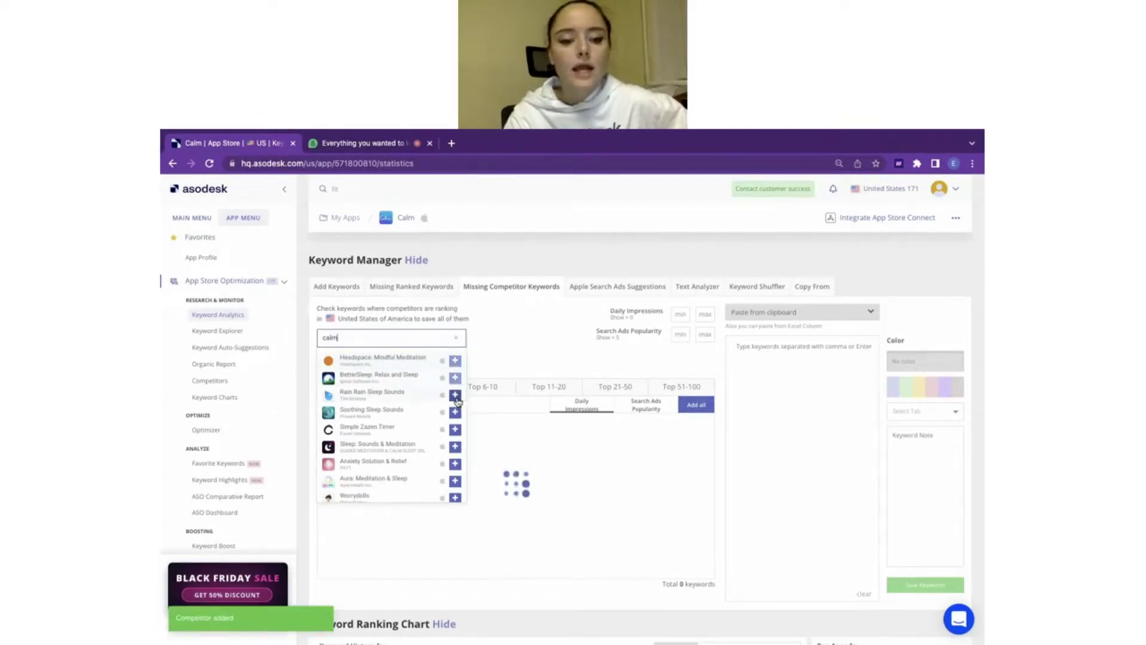
left_click(456, 396)
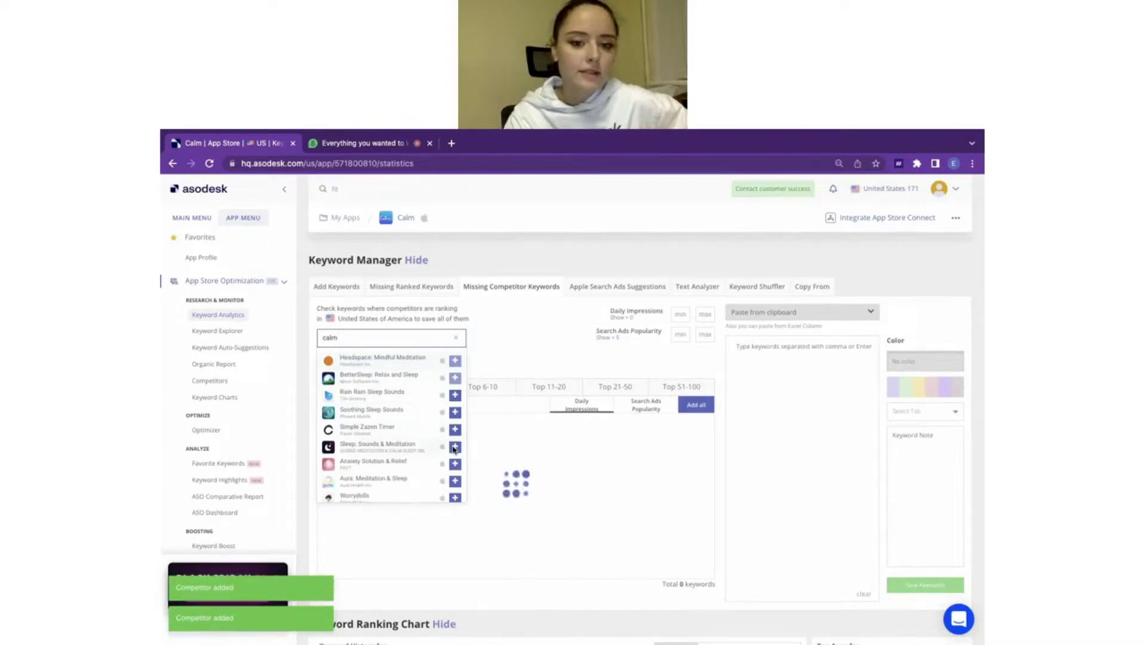
left_click(455, 449)
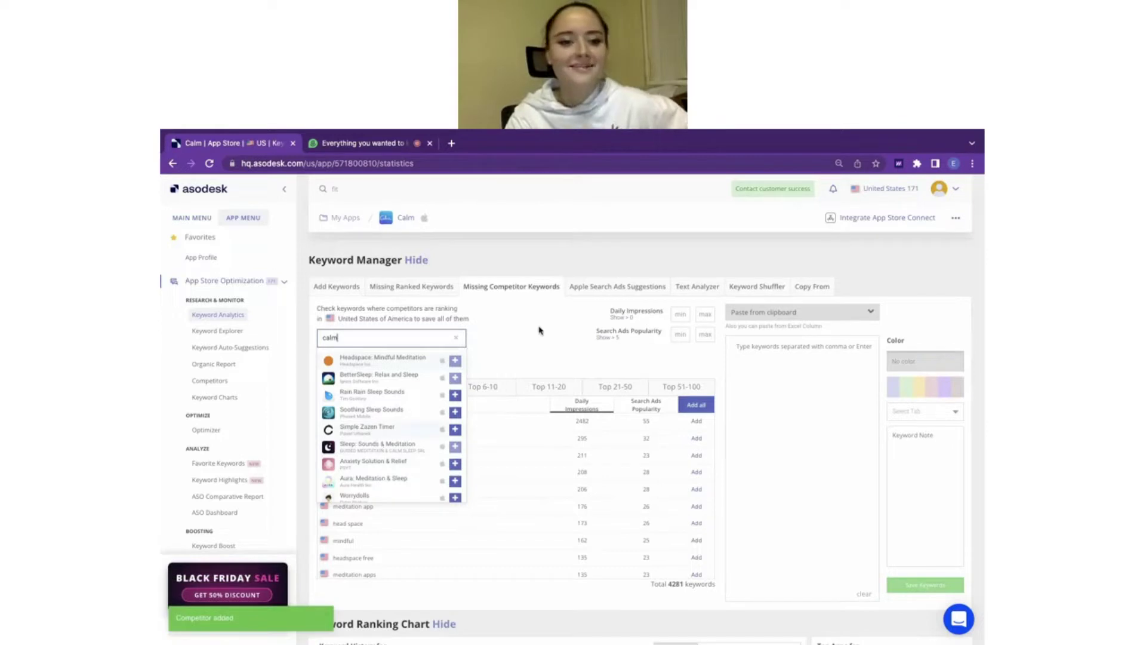
left_click(521, 360)
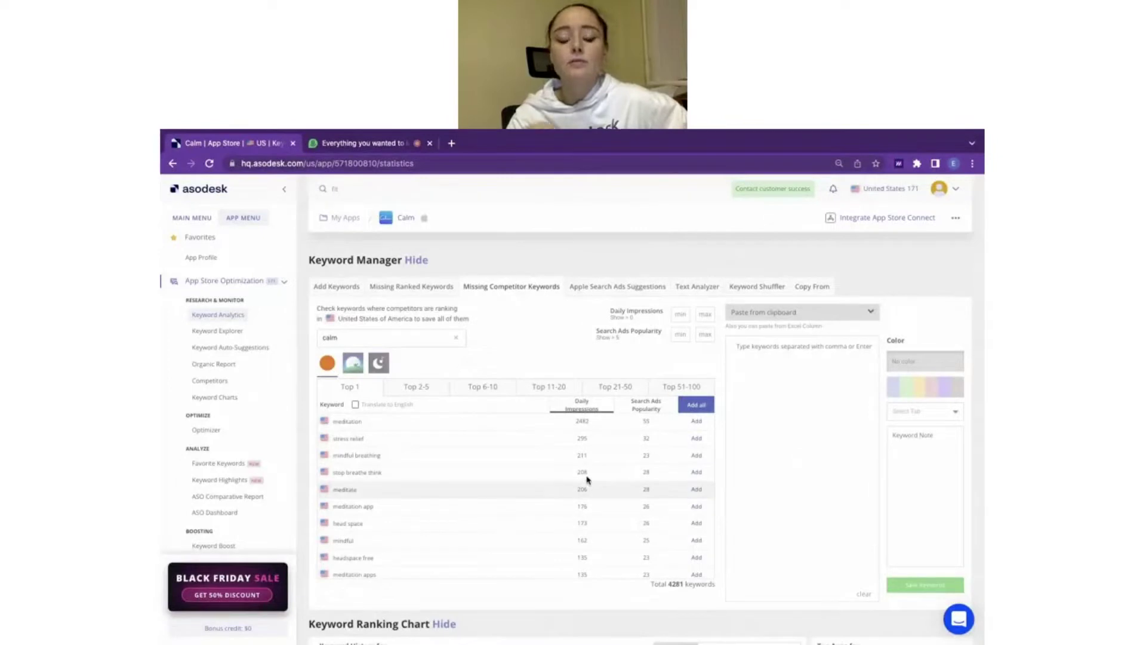
Step: Put all of Headspace's Top 1 keywords into the list of keywords to save and check the tracked keyword table
left_click(694, 406)
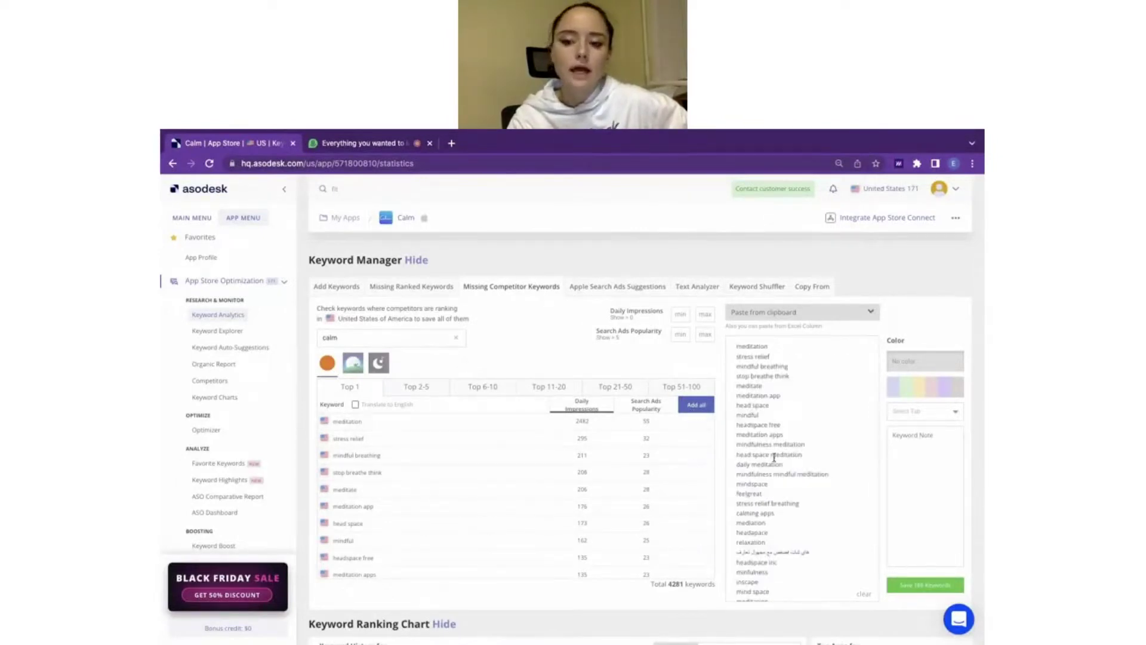
scroll(699, 576, "down", 12)
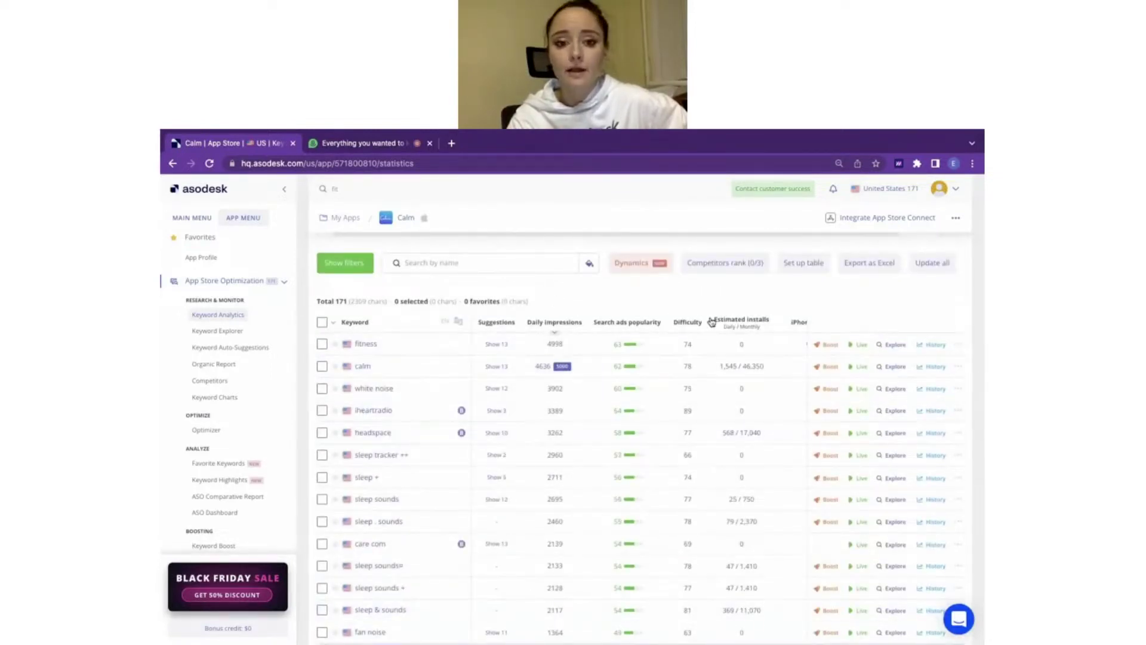
scroll(711, 322, "up", 12)
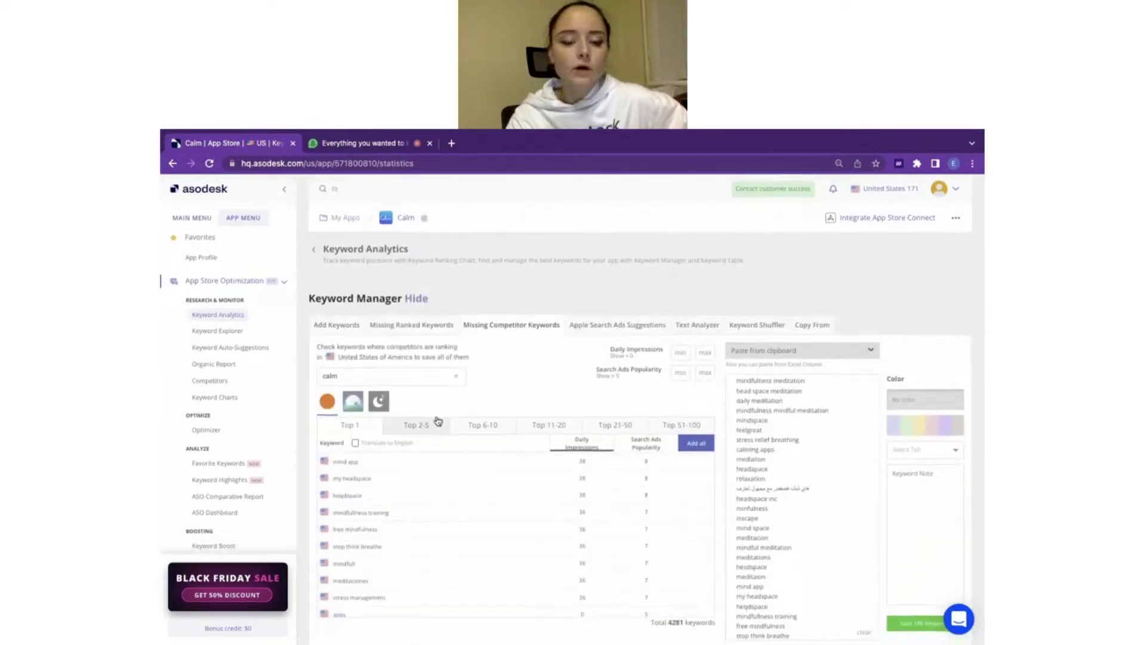
scroll(438, 421, "down", 1)
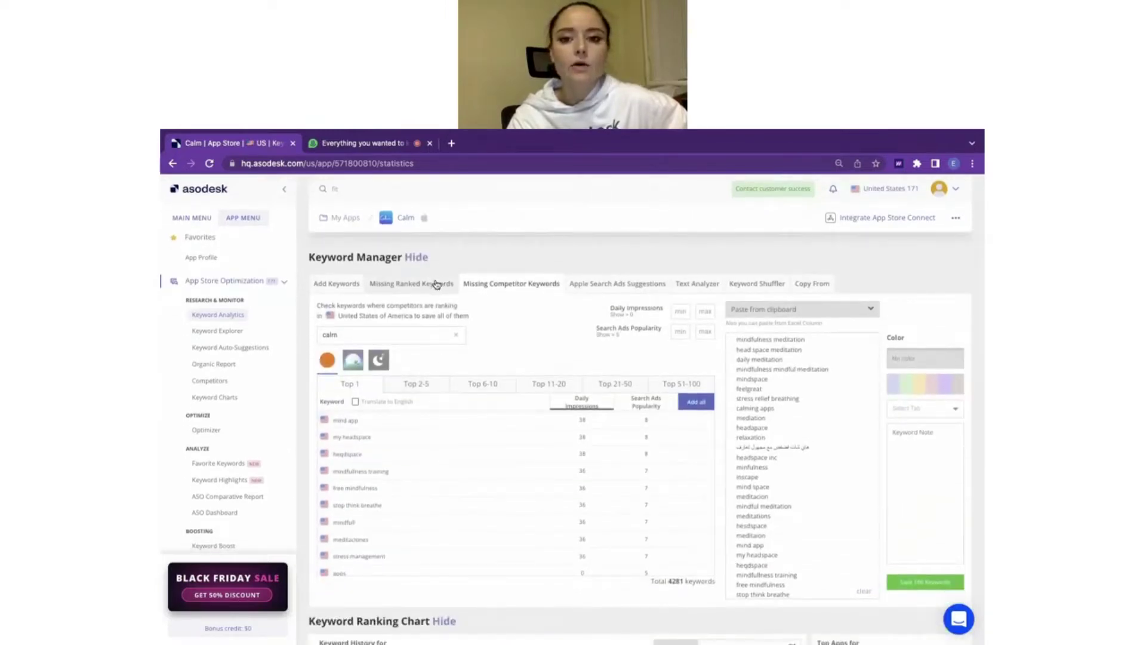
Step: Collapse the side menu and add "health app" from Calm's Apple Search Ads suggestions to the list of keywords to save
left_click(597, 287)
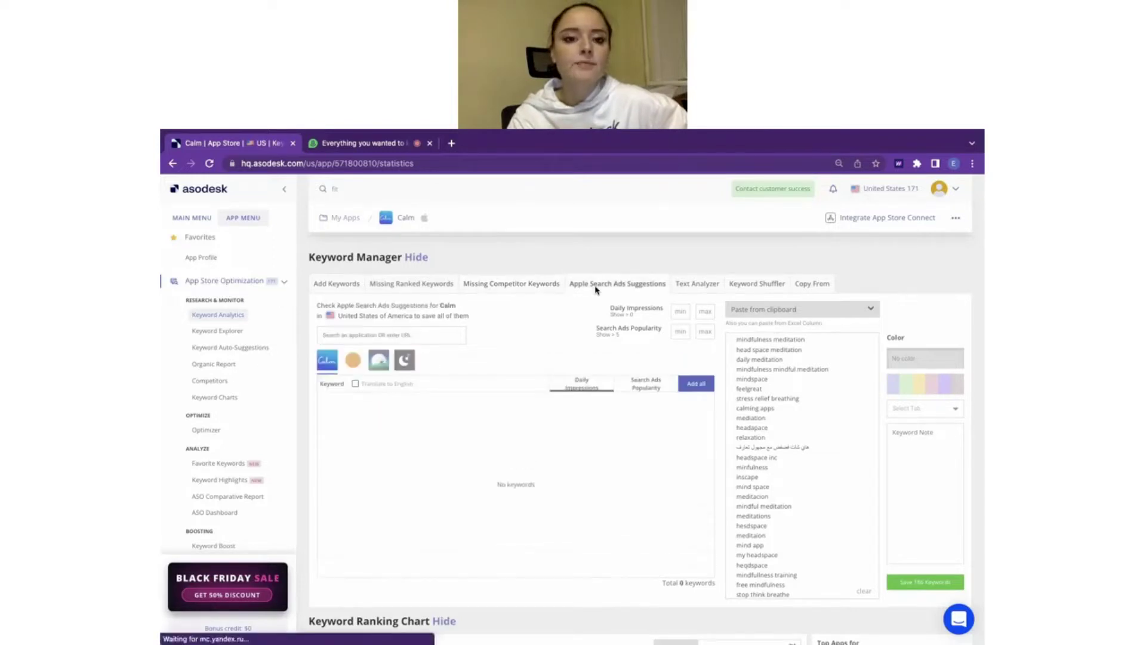
left_click(284, 189)
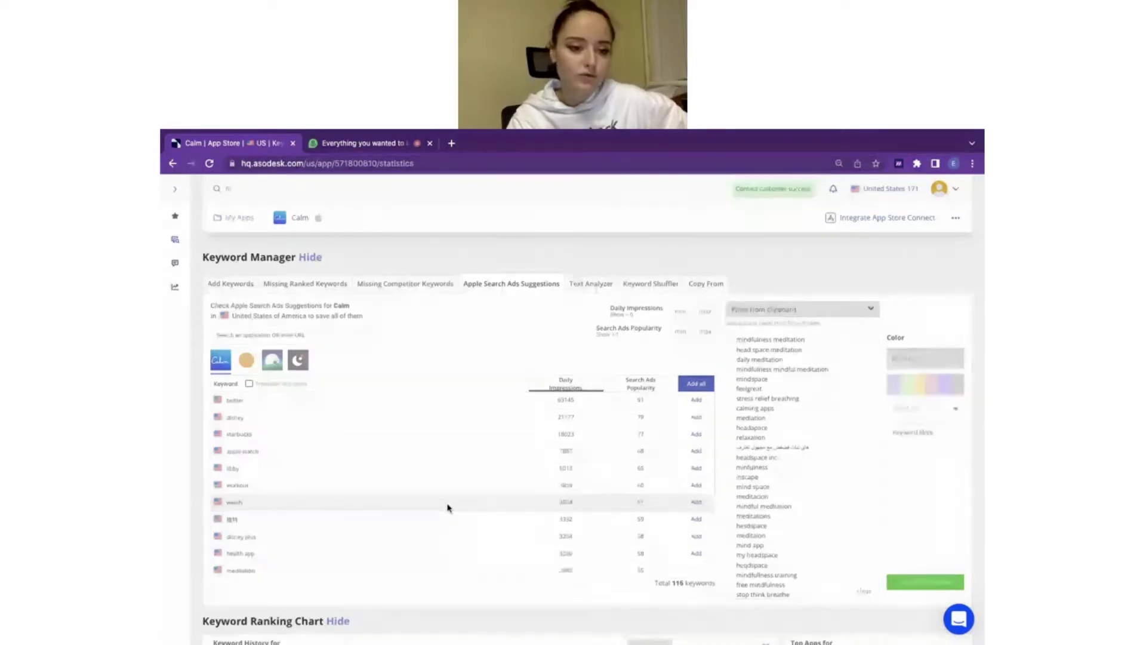
scroll(449, 508, "down", 3)
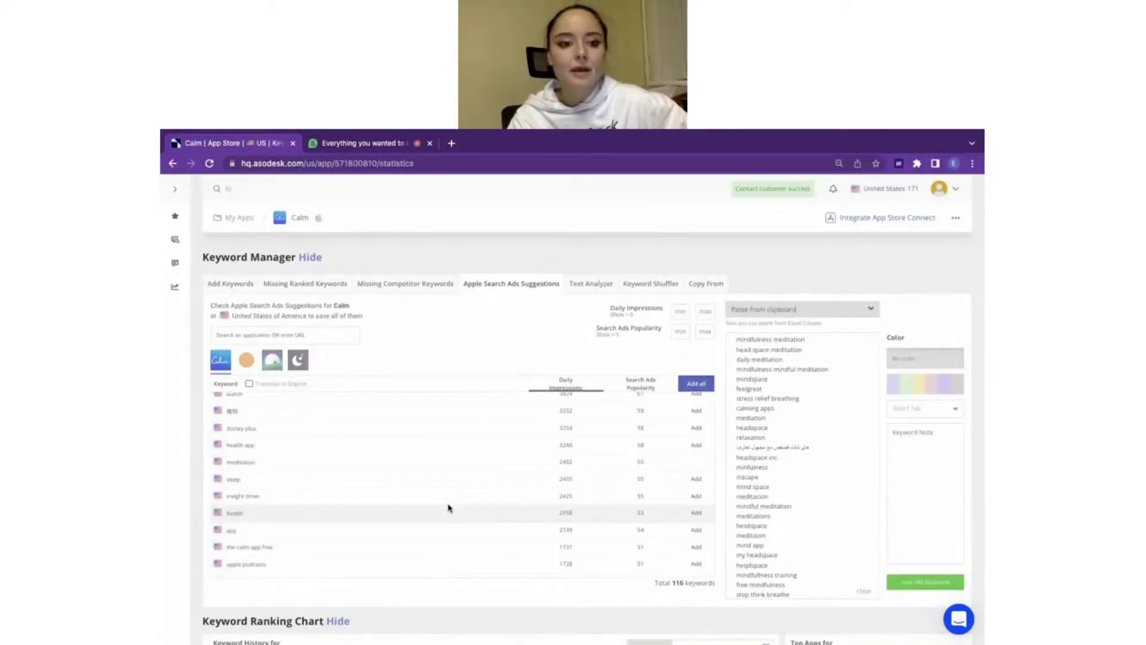
left_click(696, 448)
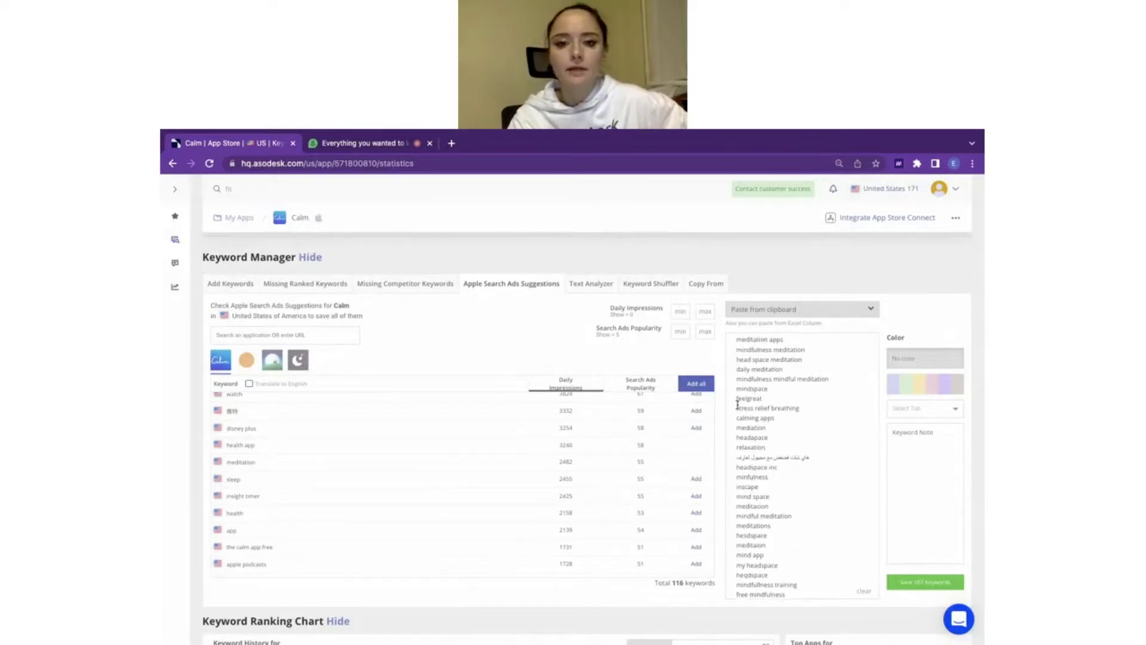
Step: Examine the keywords in Calm's description with the Text Analyzer, comparing impressions, popularity, count and density
left_click(597, 280)
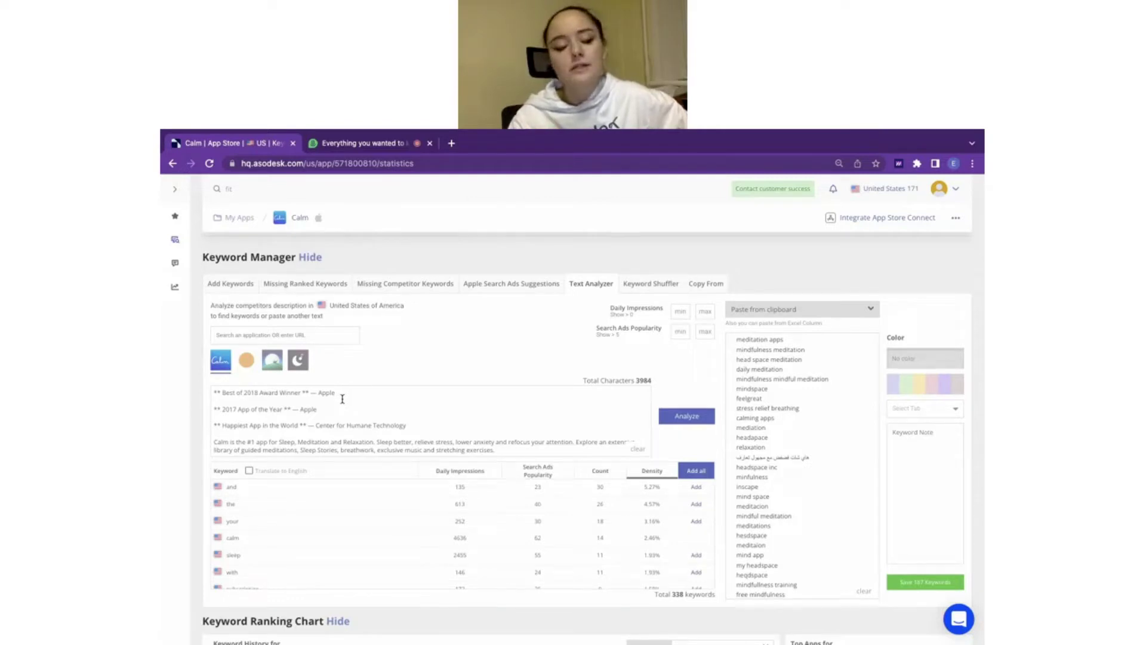
scroll(379, 555, "down", 3)
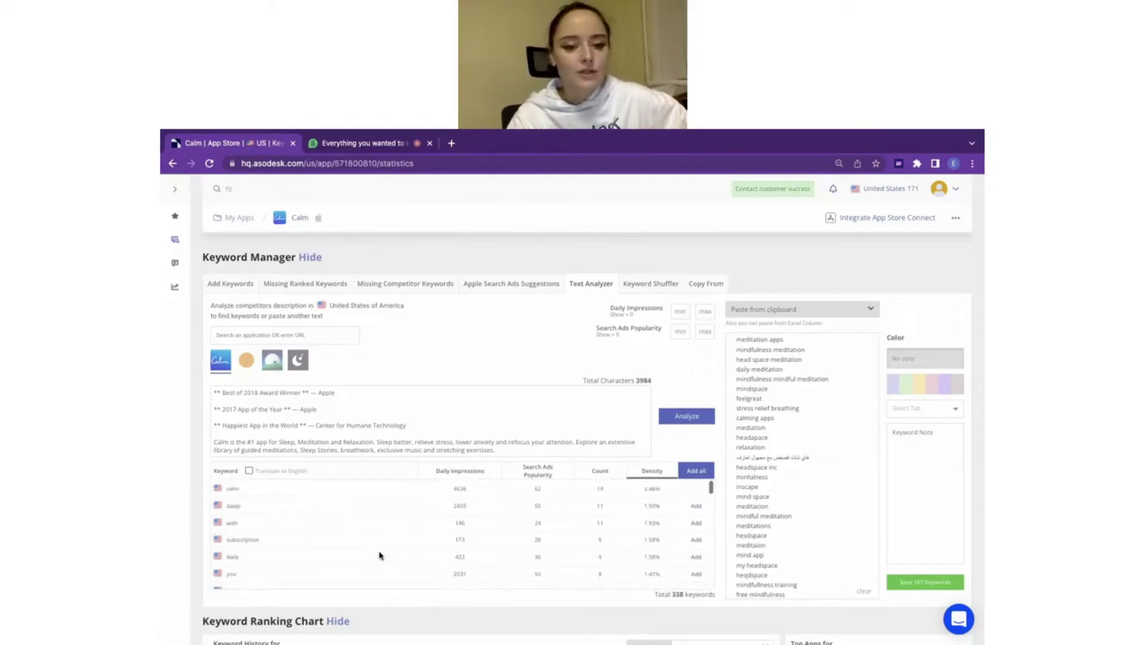
scroll(379, 555, "down", 2)
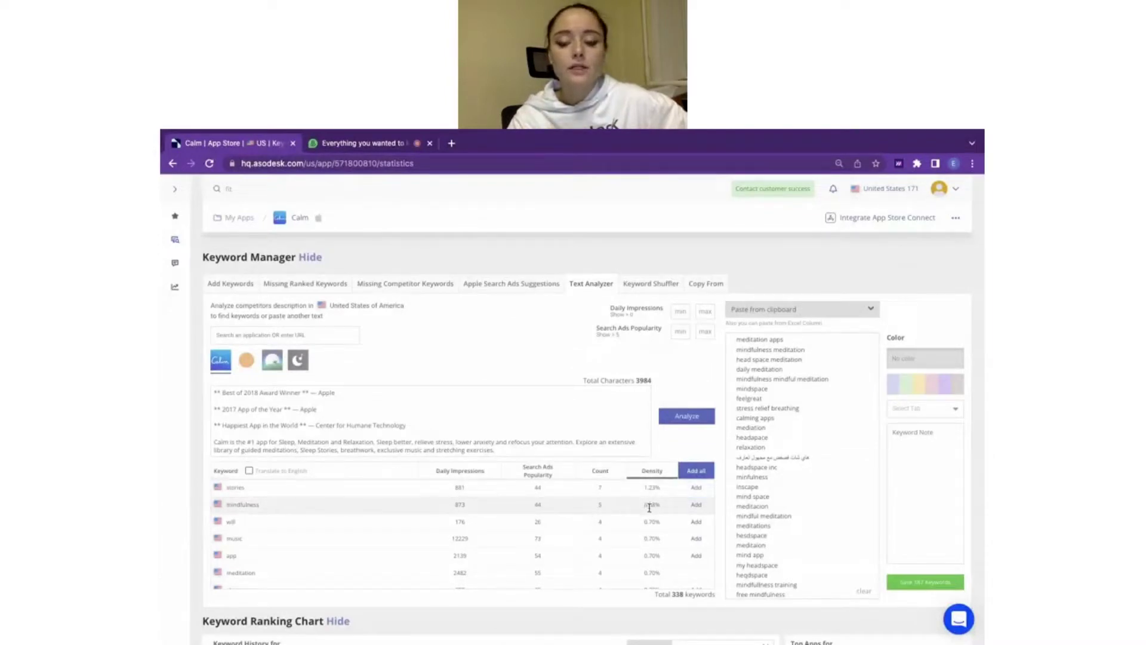
Step: Read further through Calm's description keywords in the Text Analyzer, going on to those with lower count and density
scroll(649, 507, "down", 3)
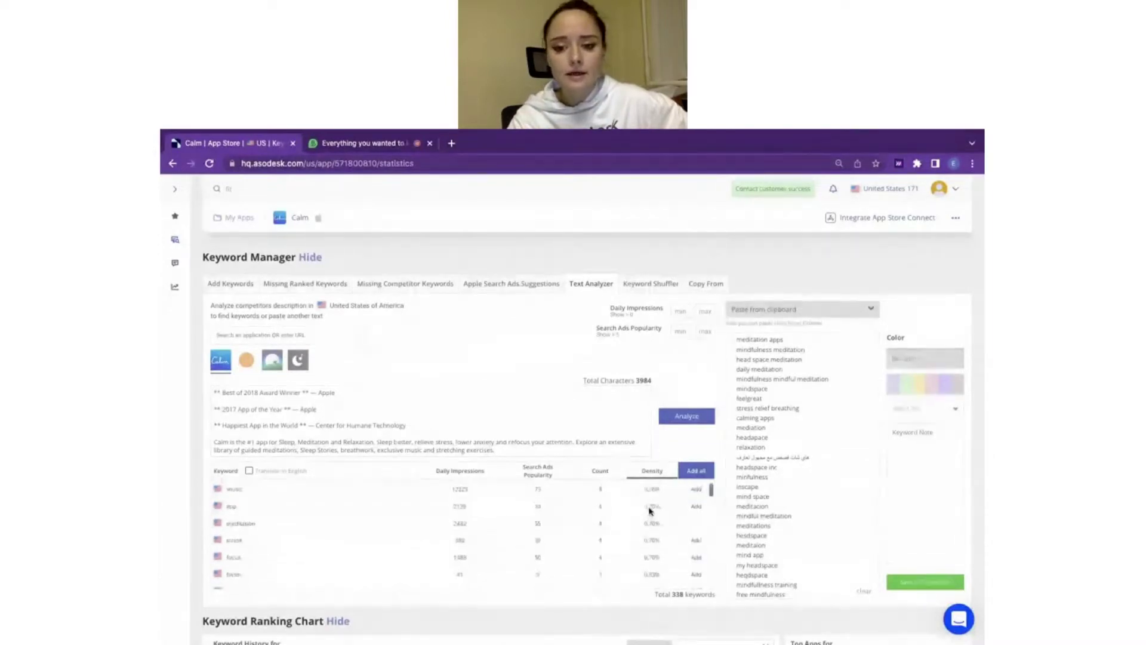
scroll(653, 547, "down", 2)
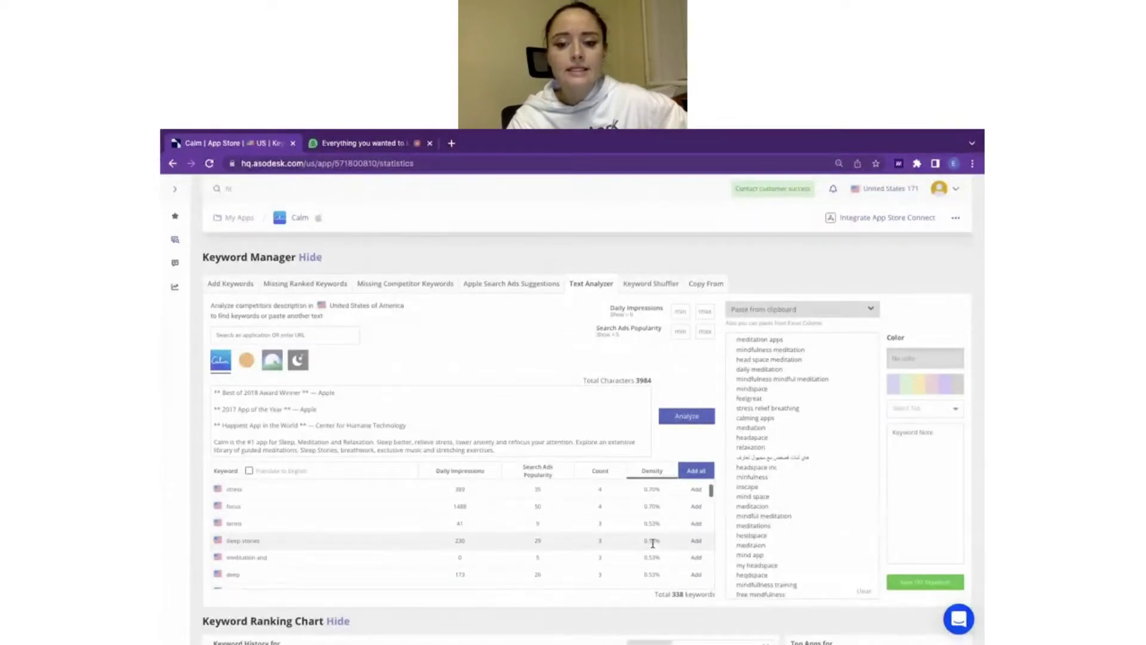
scroll(652, 543, "down", 5)
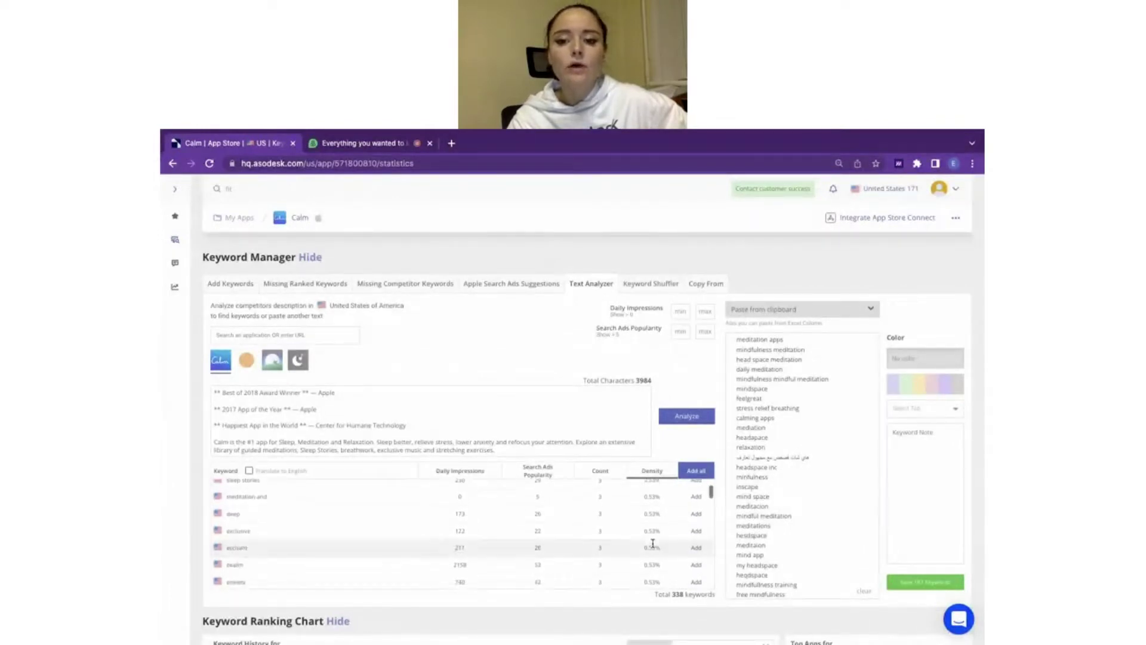
scroll(652, 546, "down", 4)
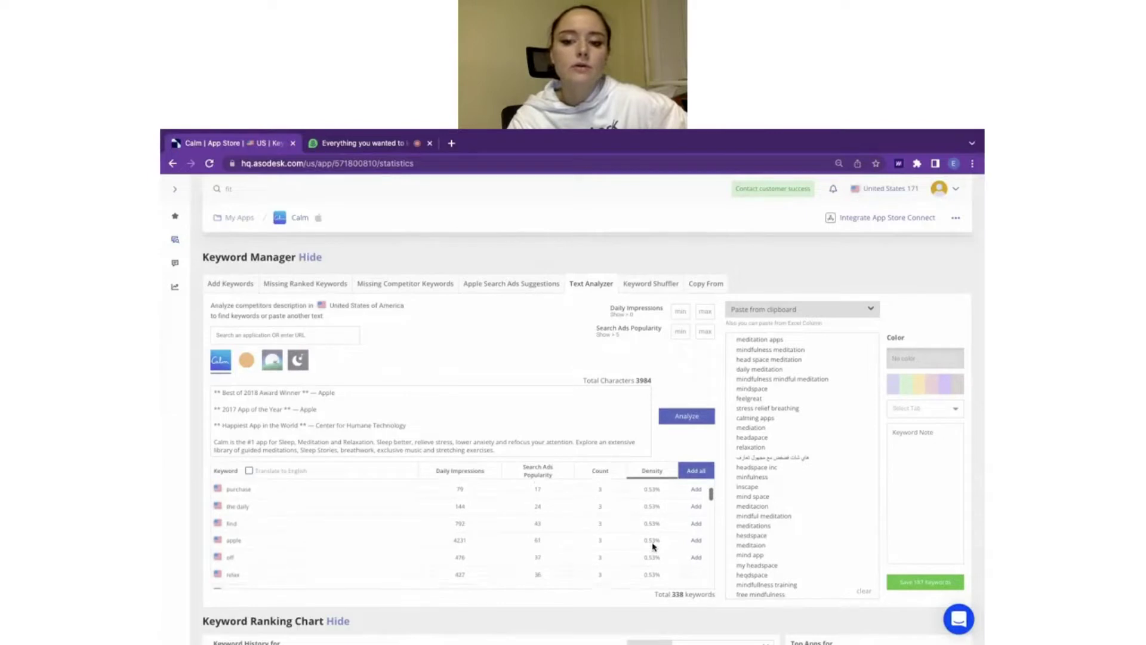
scroll(653, 546, "down", 6)
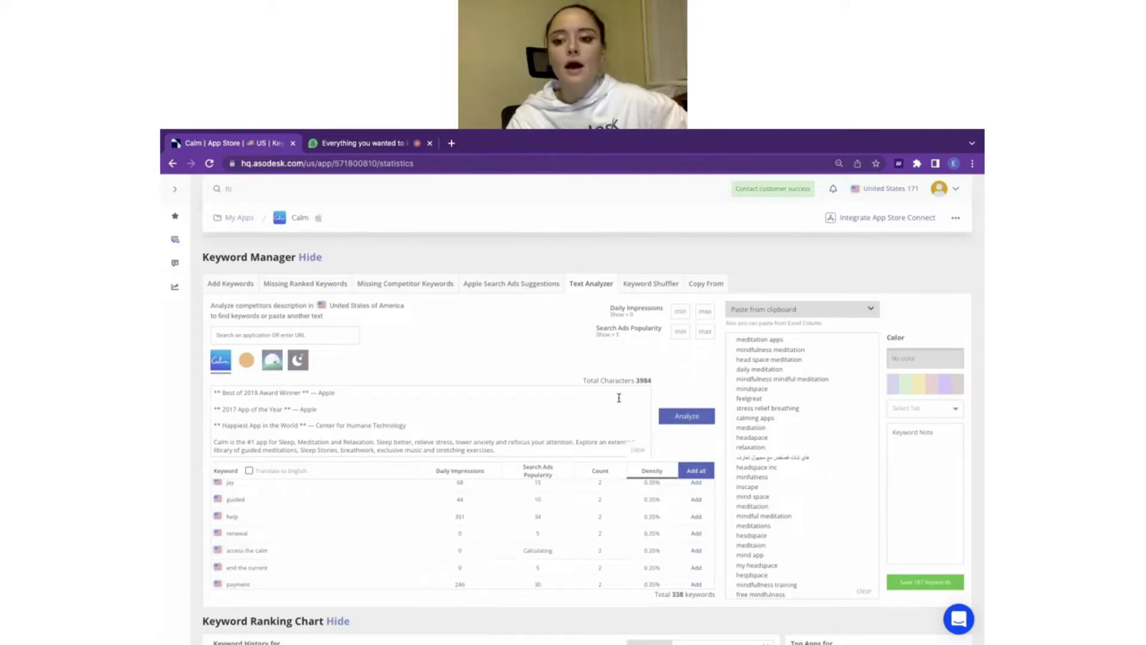
Step: Review the Keyword Shuffler and Copy From sources, and revisit Calm's keyword auto-suggestions and missing ranked keywords
left_click(650, 284)
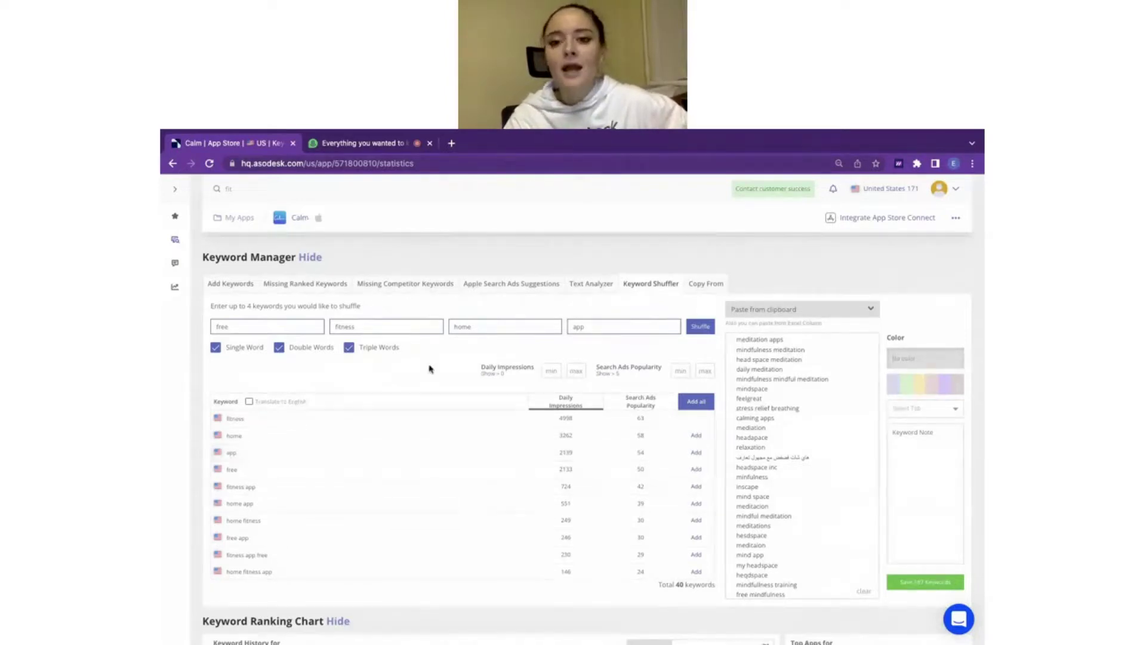
left_click(717, 284)
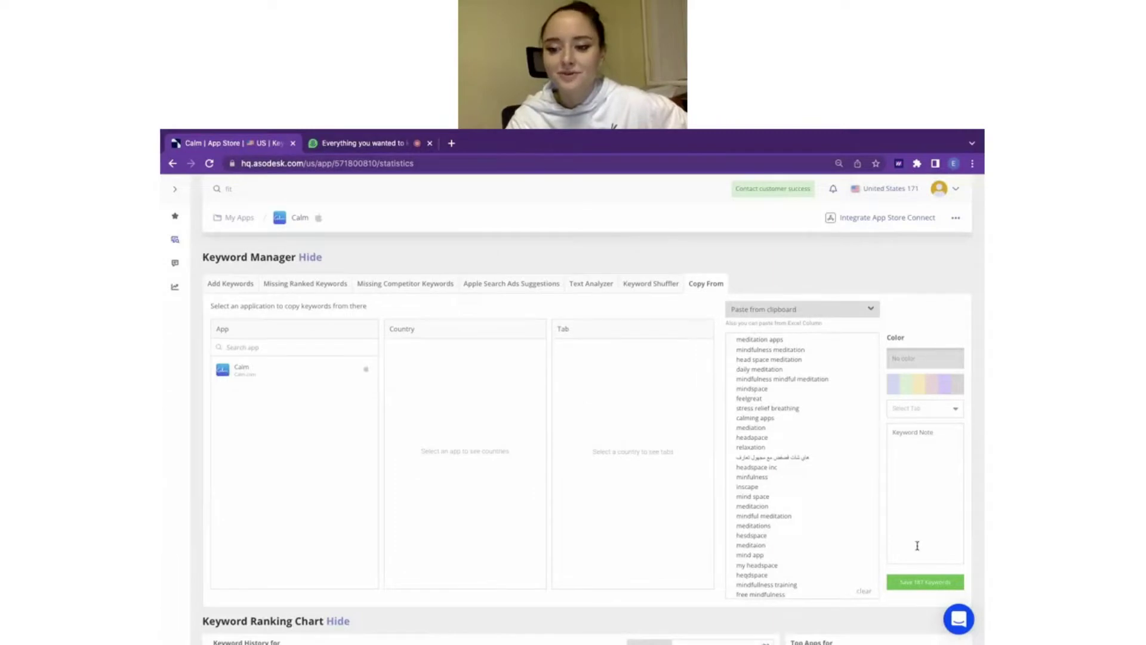
scroll(410, 465, "down", 3)
scroll(409, 465, "up", 3)
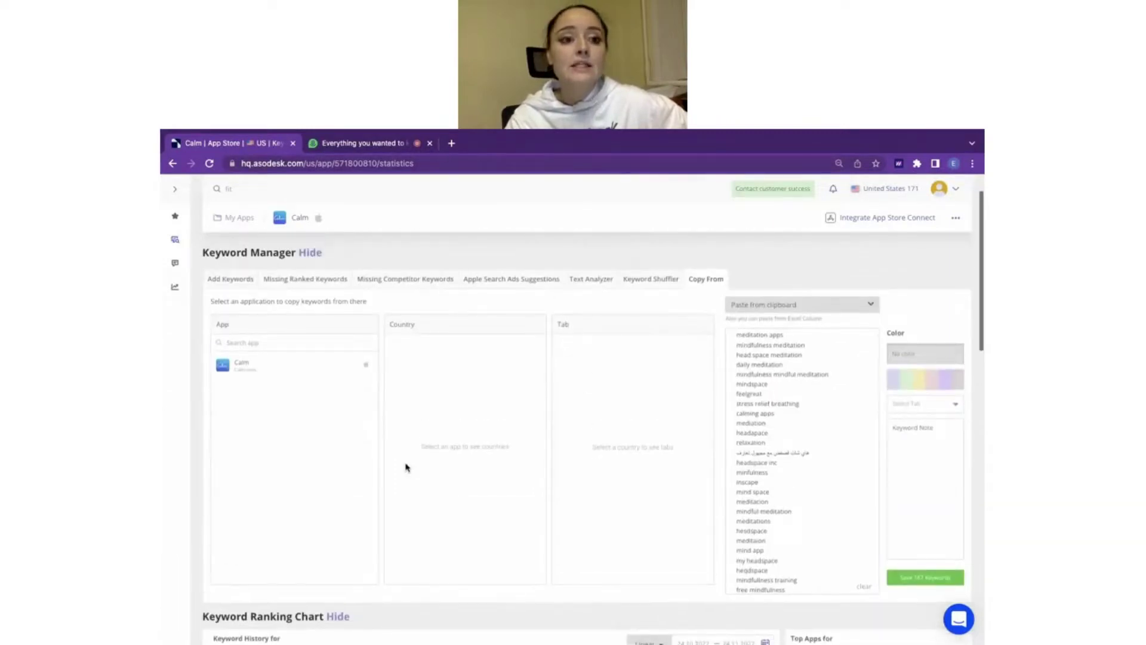
left_click(227, 286)
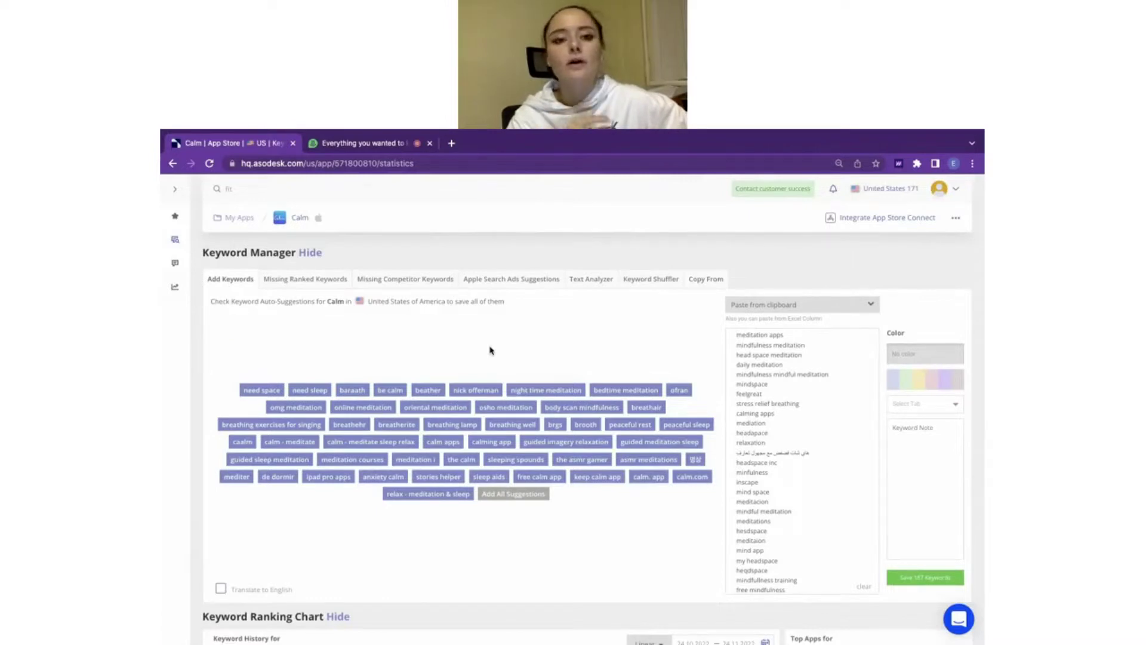
left_click(297, 278)
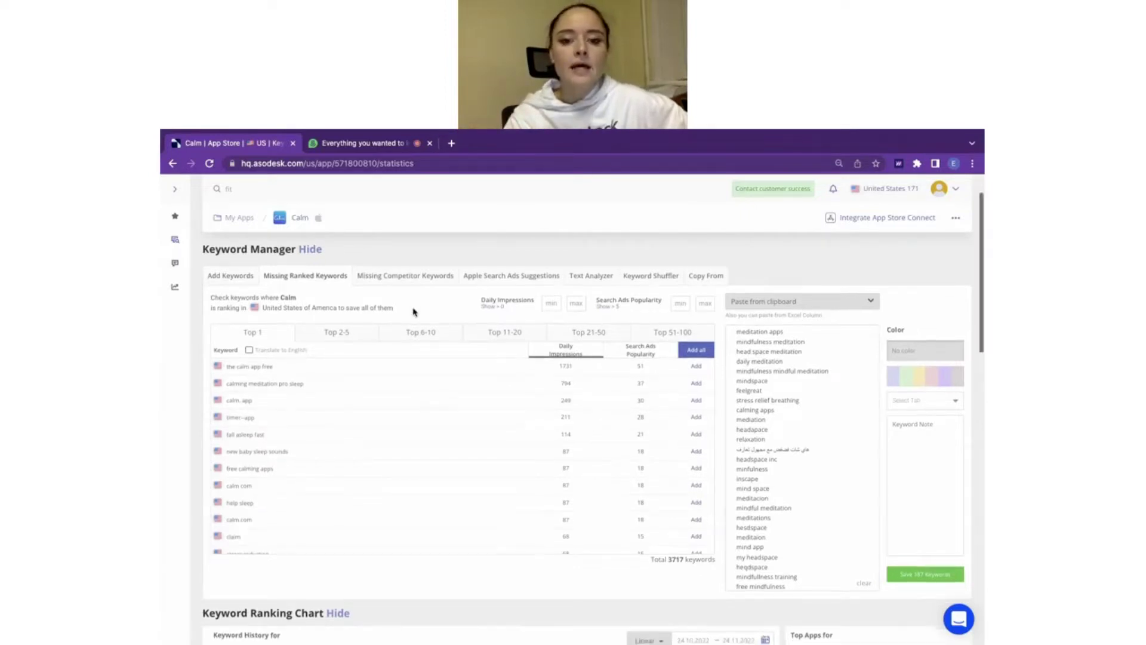
Step: Select all keywords with Daily Impressions = 0 in the keyword table and remove them
scroll(413, 311, "down", 7)
scroll(447, 371, "down", 4)
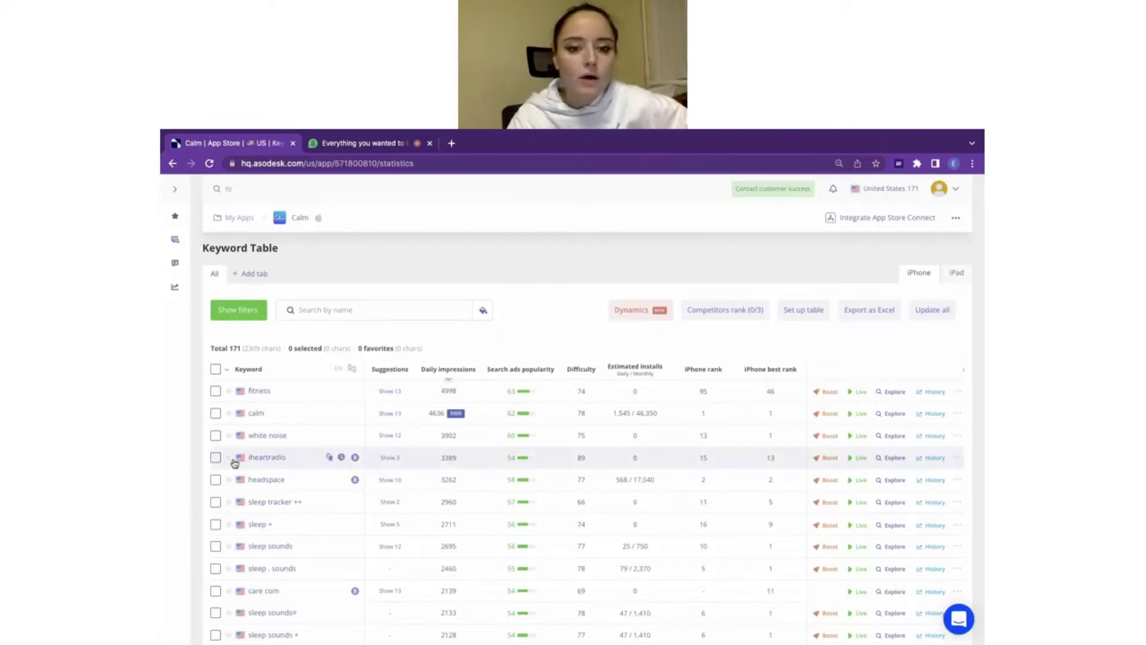
left_click(227, 370)
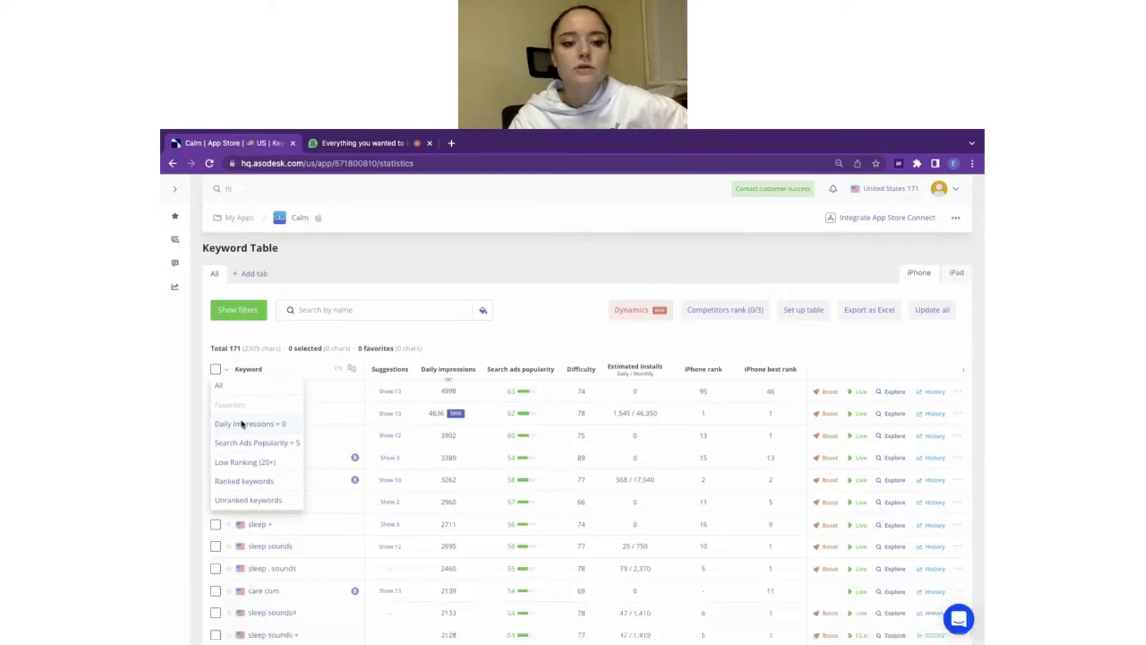
left_click(242, 424)
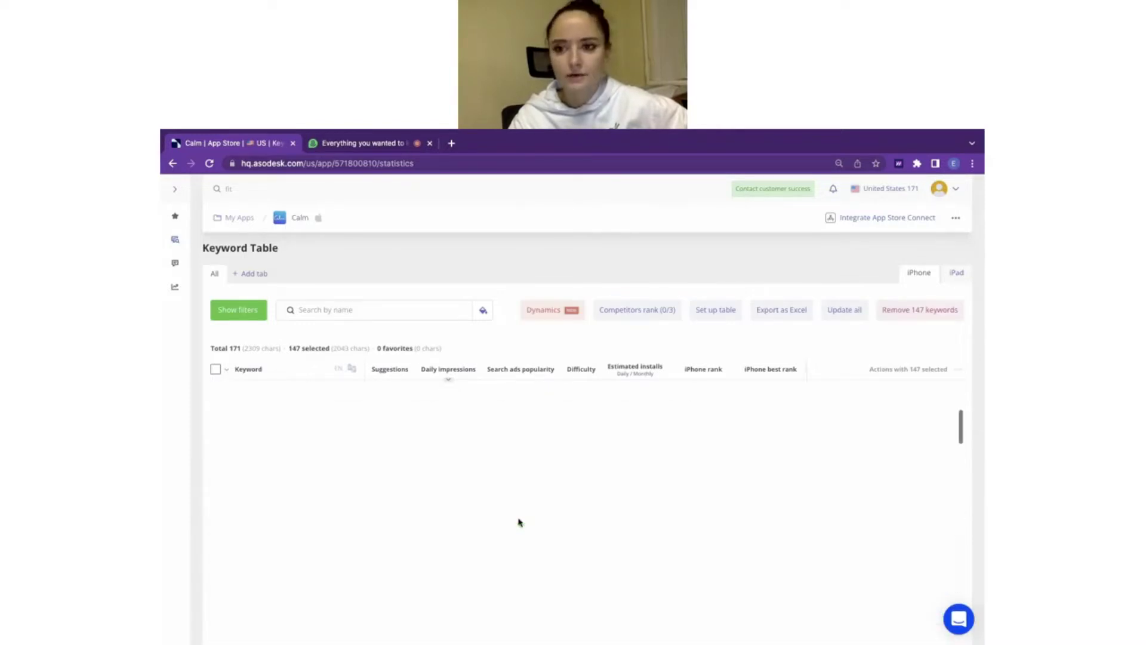
scroll(474, 475, "down", 2)
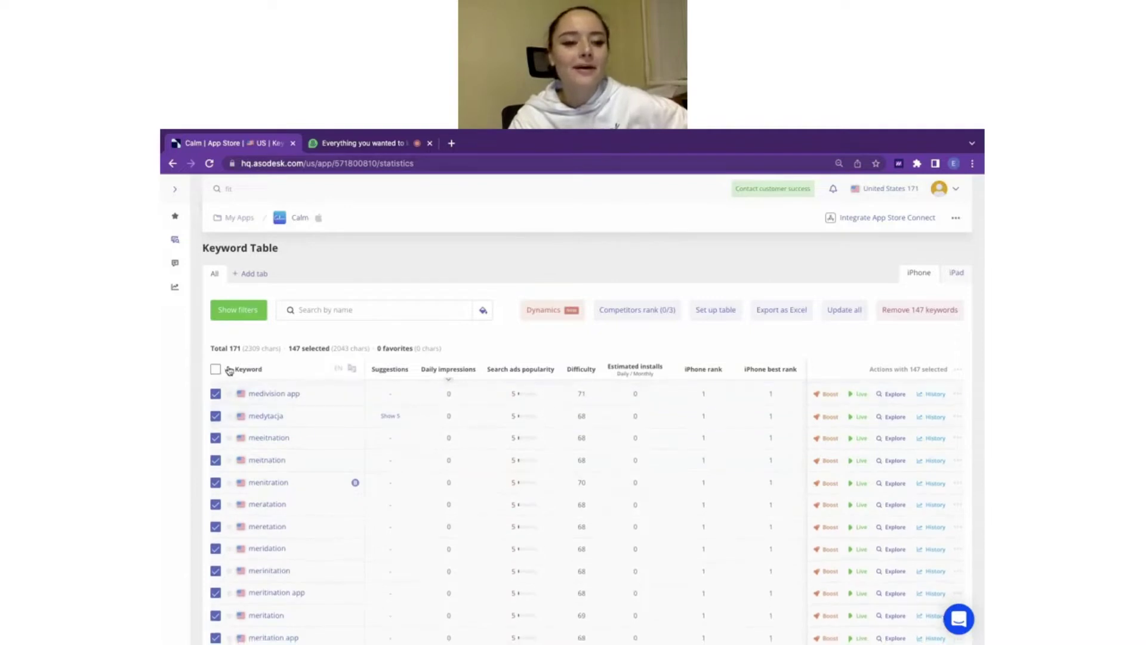
left_click(229, 371)
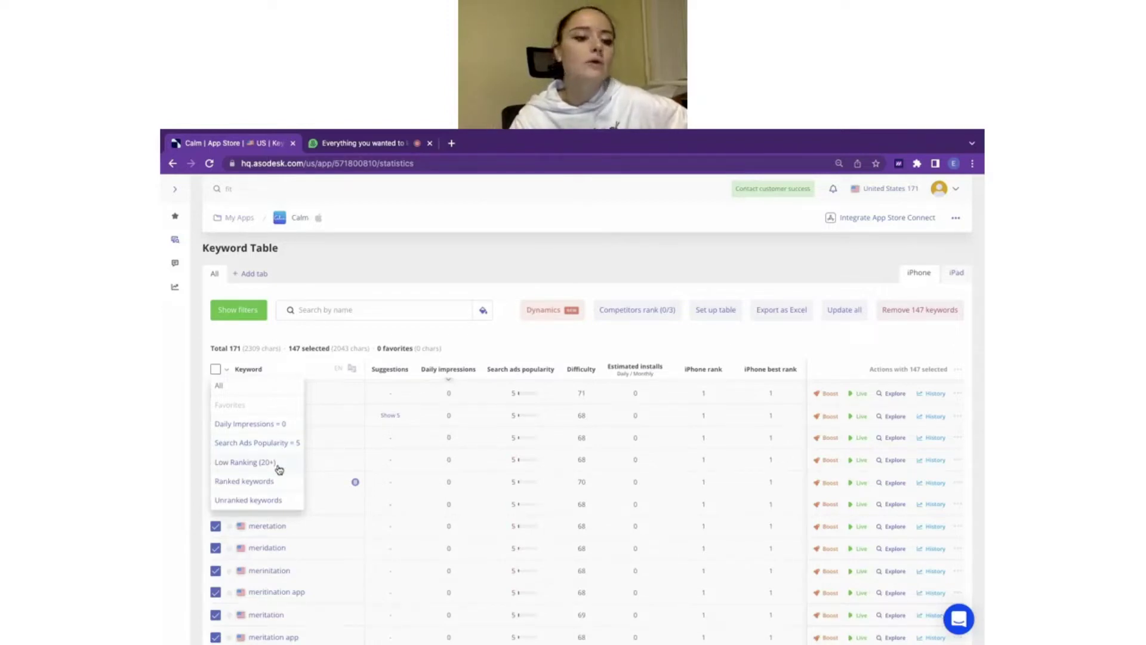
mouse_move(563, 366)
mouse_move(462, 370)
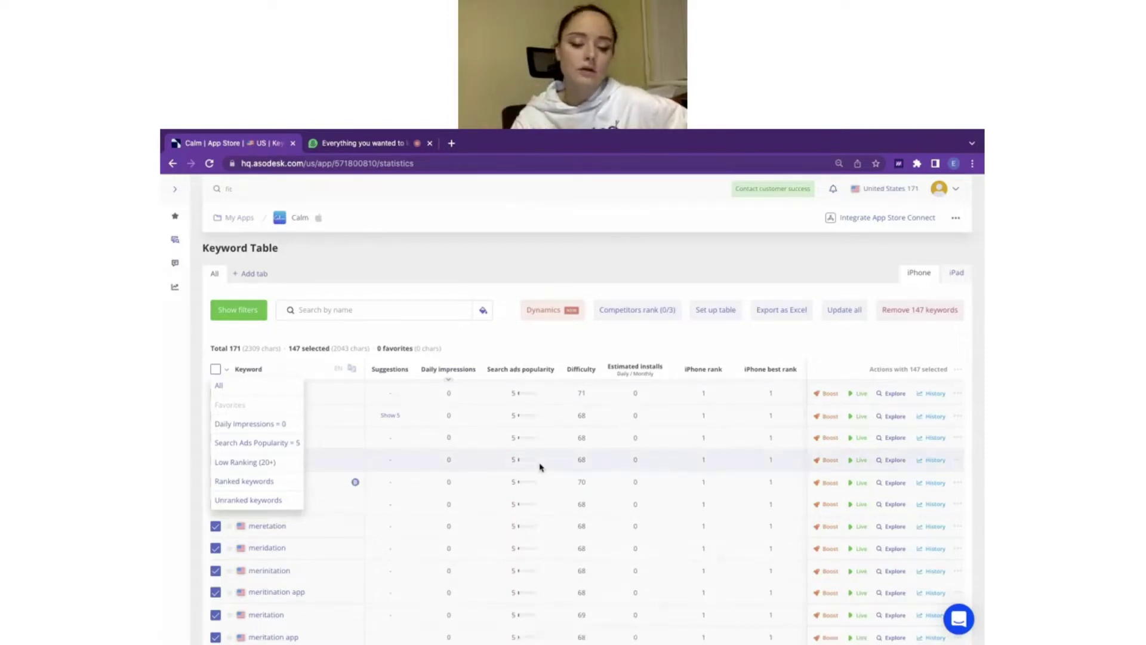
scroll(539, 467, "up", 2)
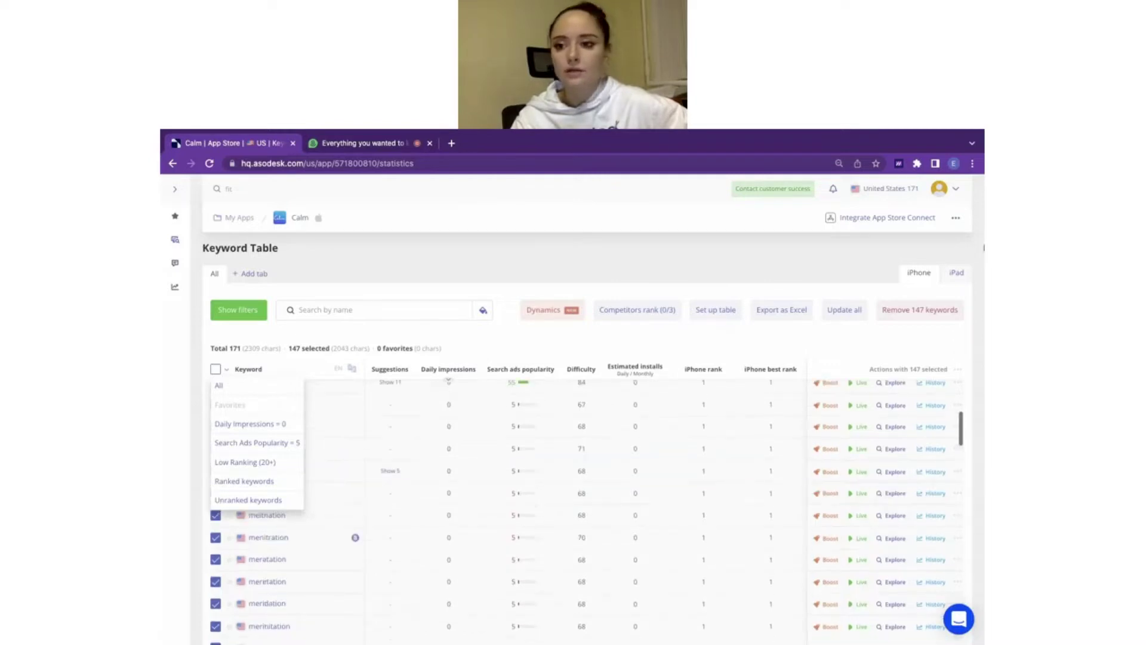
left_click(927, 313)
left_click(476, 451)
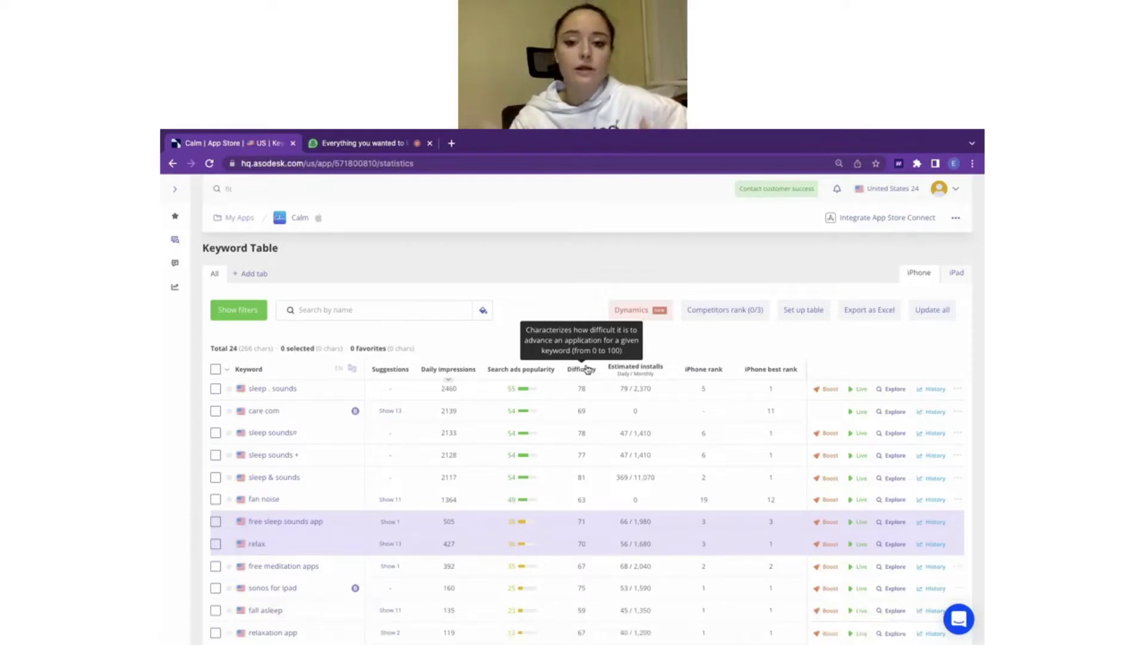
Step: Look over the remaining keywords and sort the keyword table by difficulty, lowest first
scroll(591, 439, "down", 3)
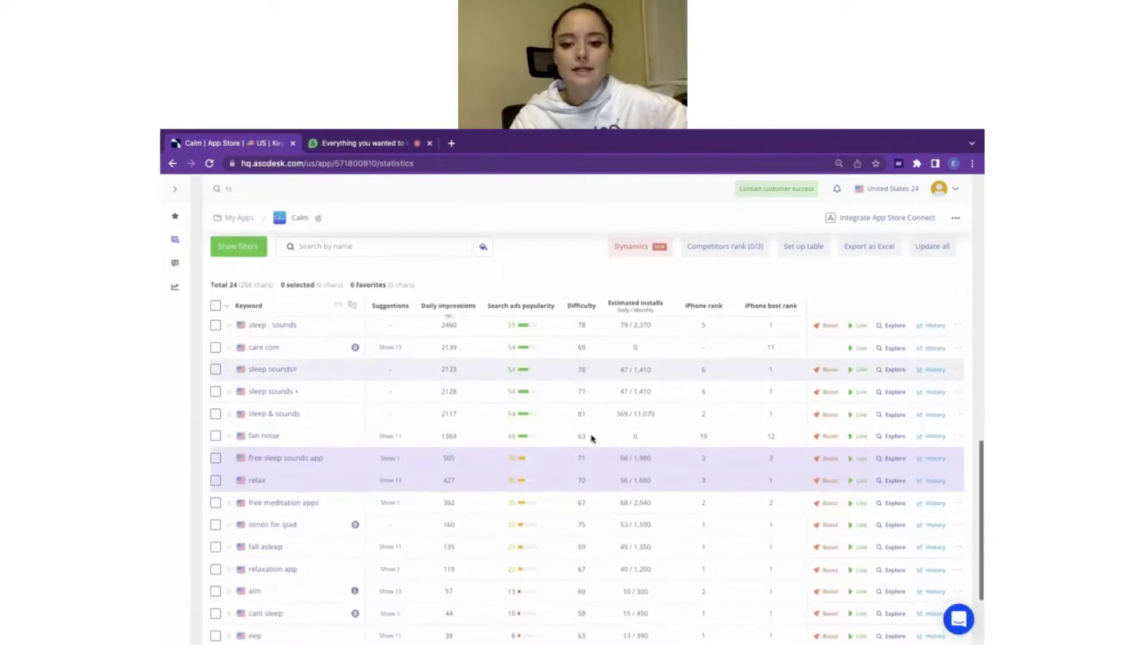
scroll(591, 440, "down", 1)
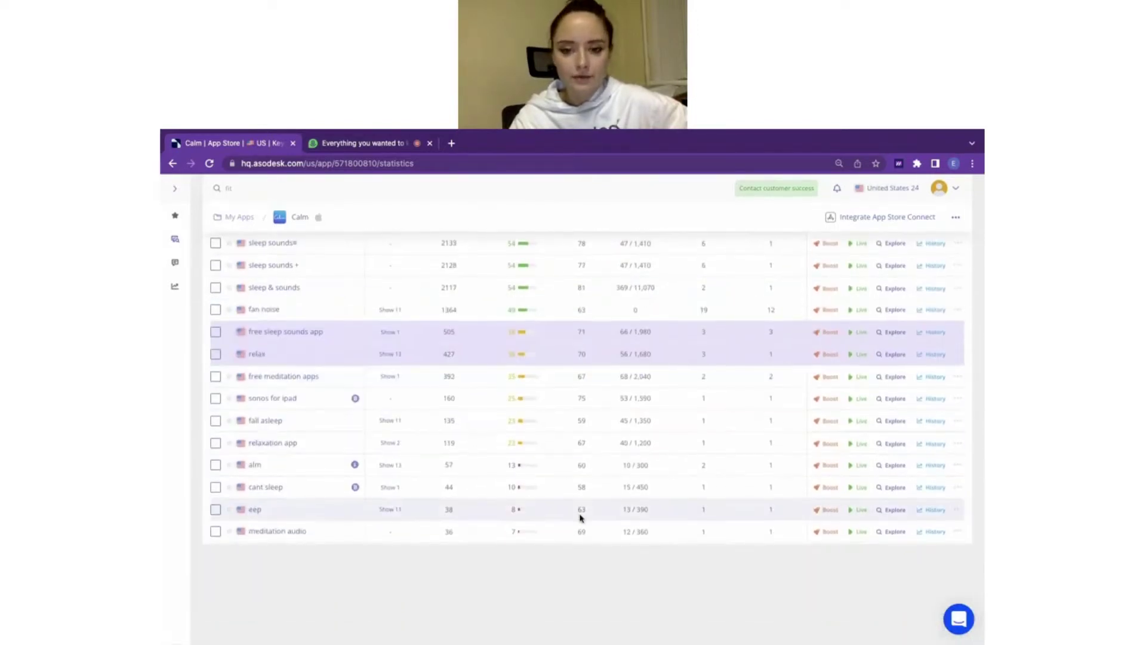
scroll(579, 514, "up", 2)
scroll(597, 366, "up", 5)
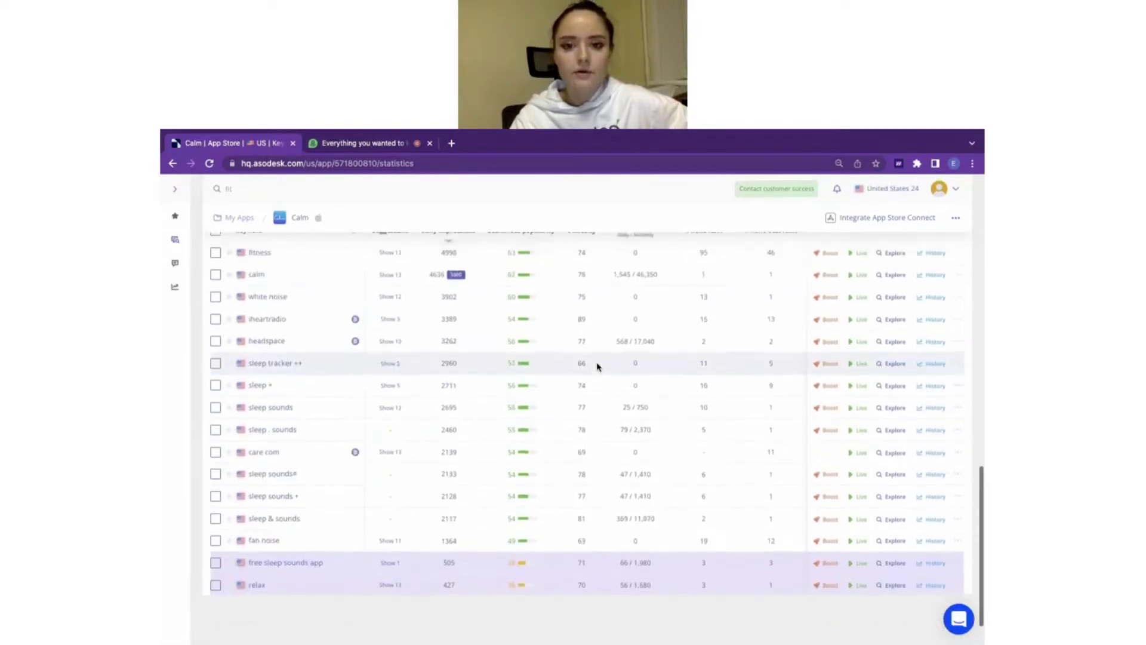
left_click(584, 293)
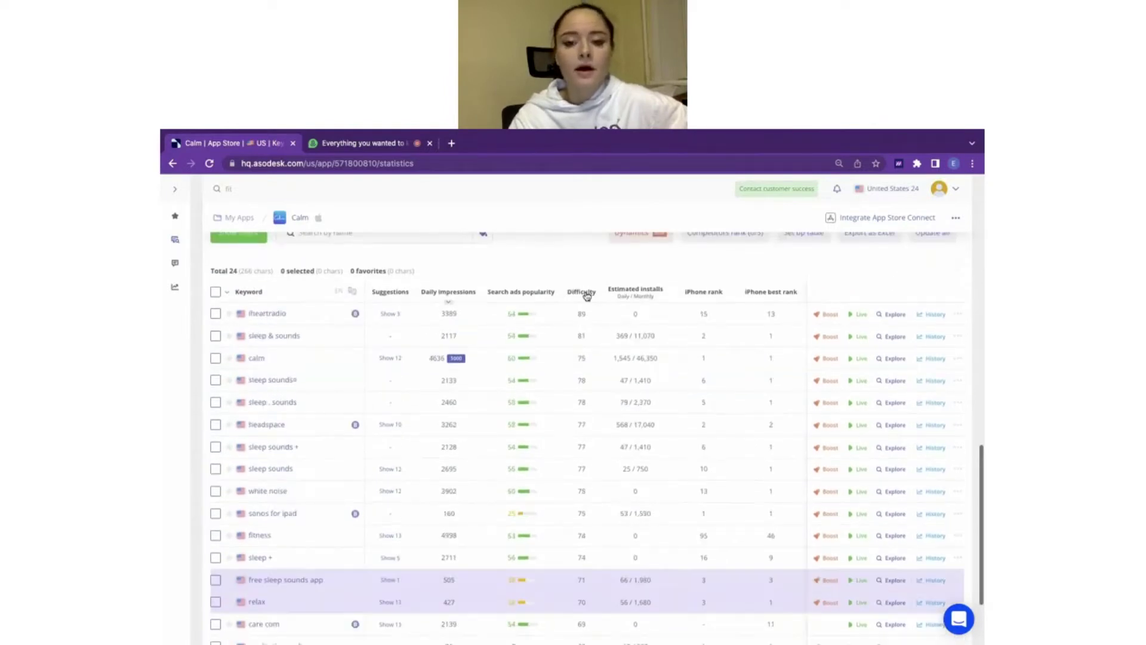
left_click(582, 292)
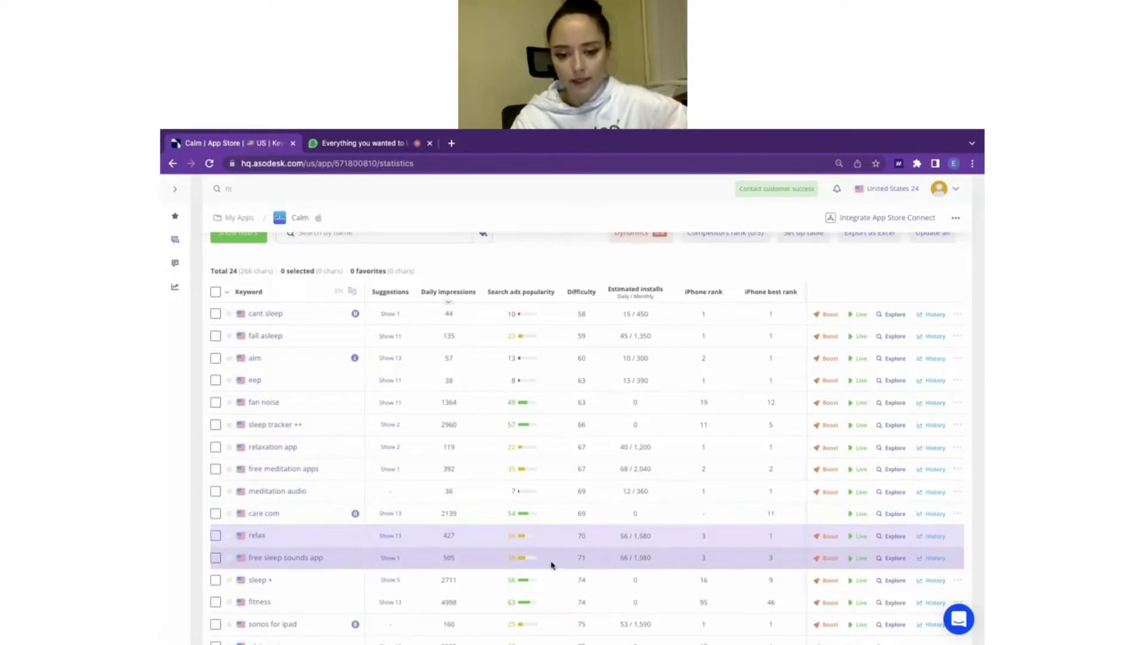
scroll(551, 564, "down", 1)
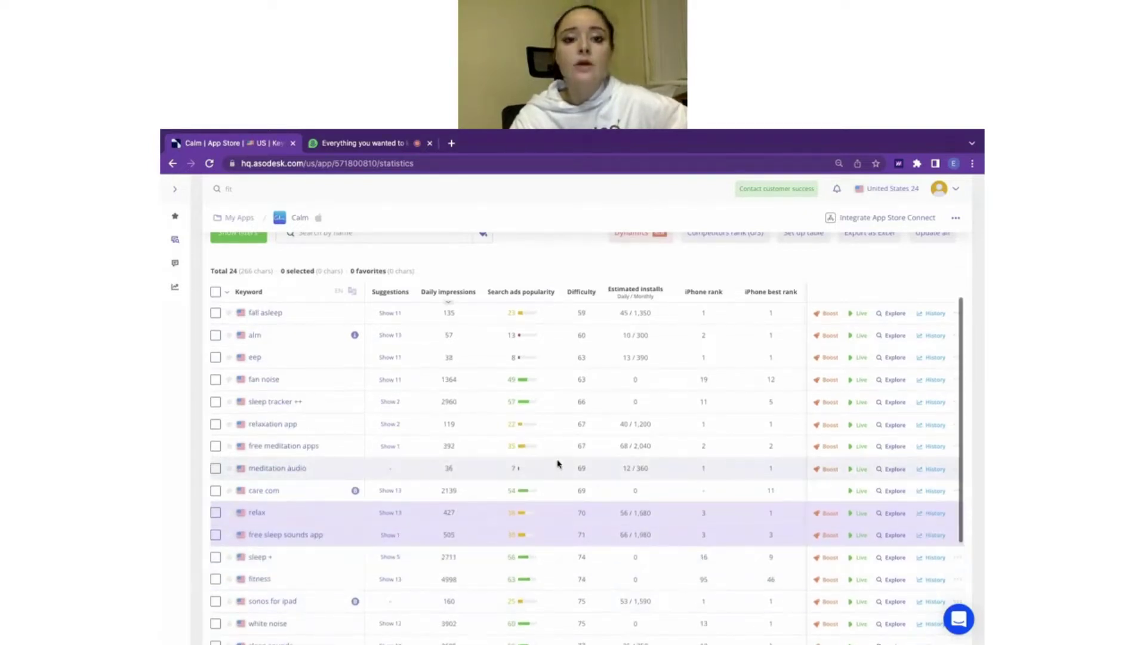
scroll(558, 463, "up", 1)
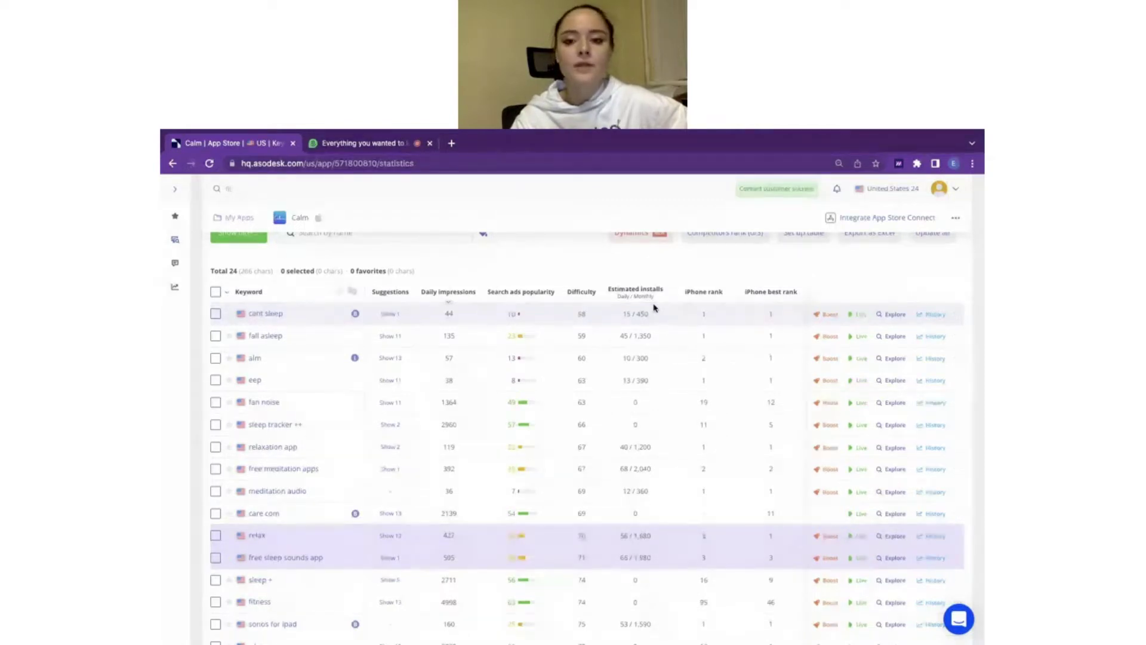
Step: Compare the keywords' iPhone rank, best rank, movement and total apps, and check which app the branded keyword "headspace" belongs to
scroll(727, 324, "right", 3)
scroll(726, 324, "right", 1)
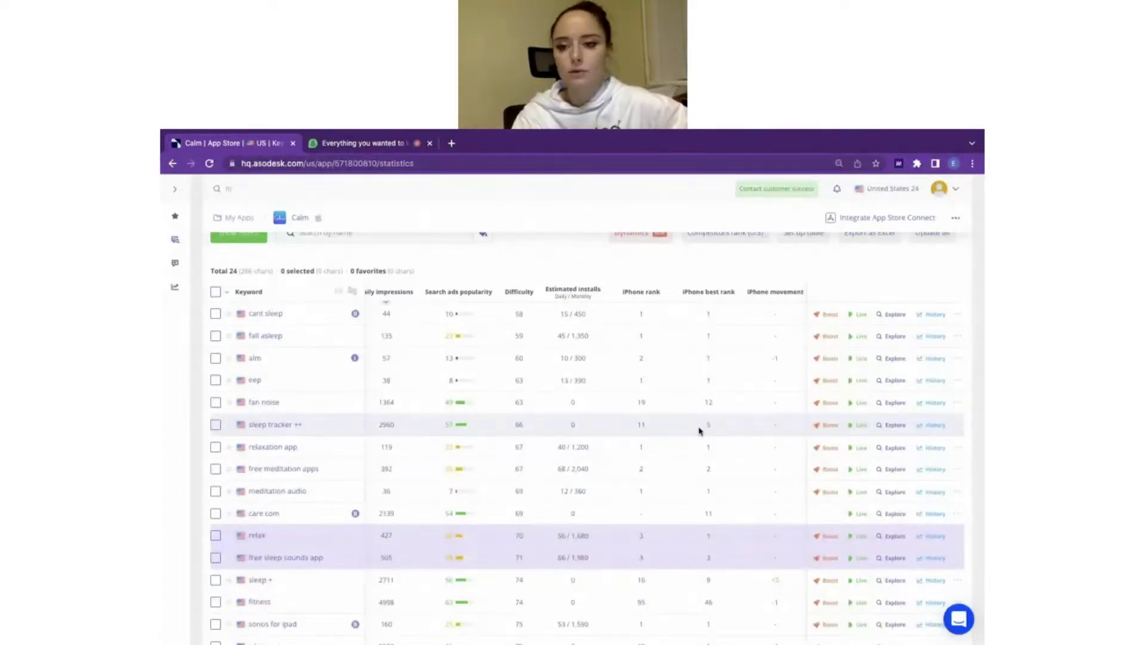
scroll(700, 430, "right", 5)
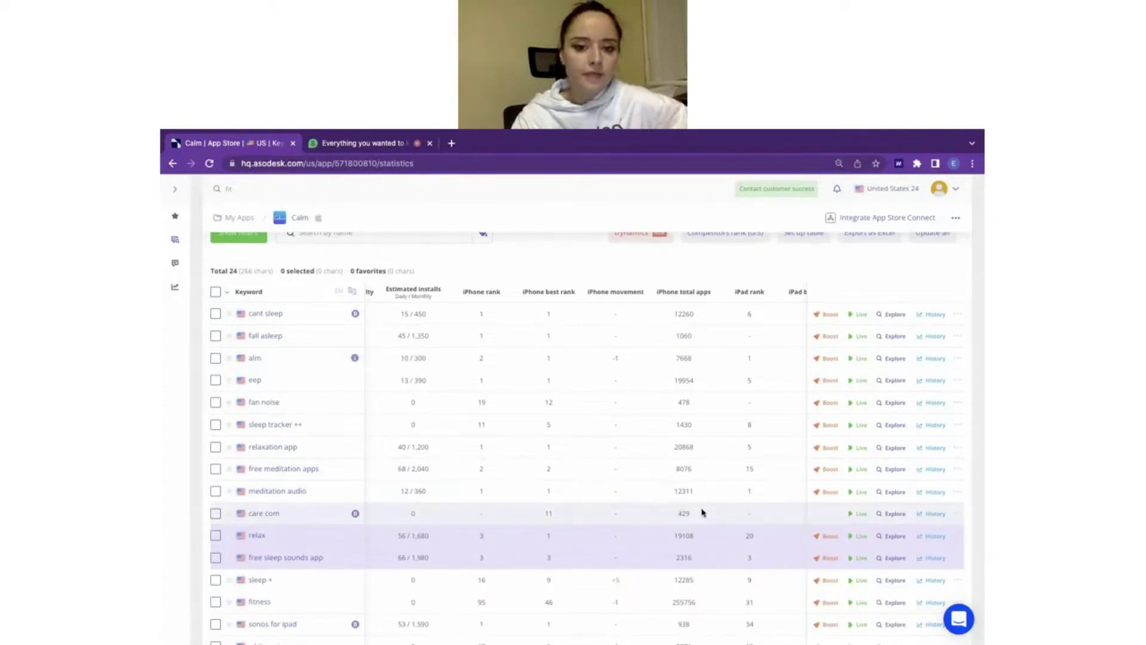
scroll(702, 512, "left", 3)
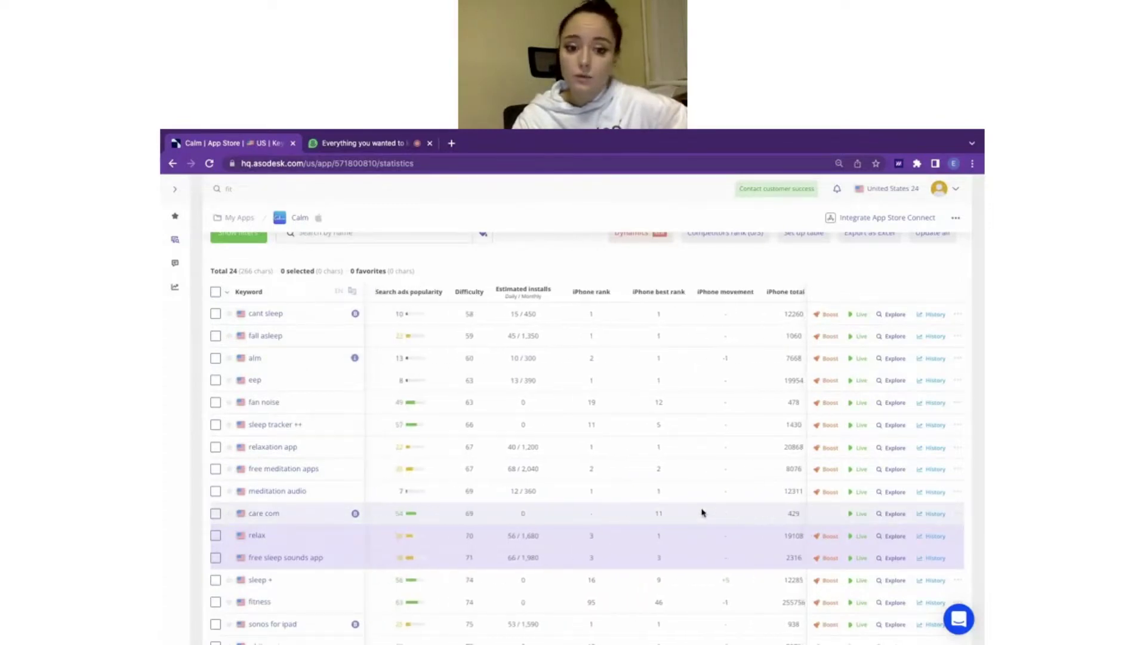
scroll(703, 512, "left", 2)
scroll(702, 512, "right", 3)
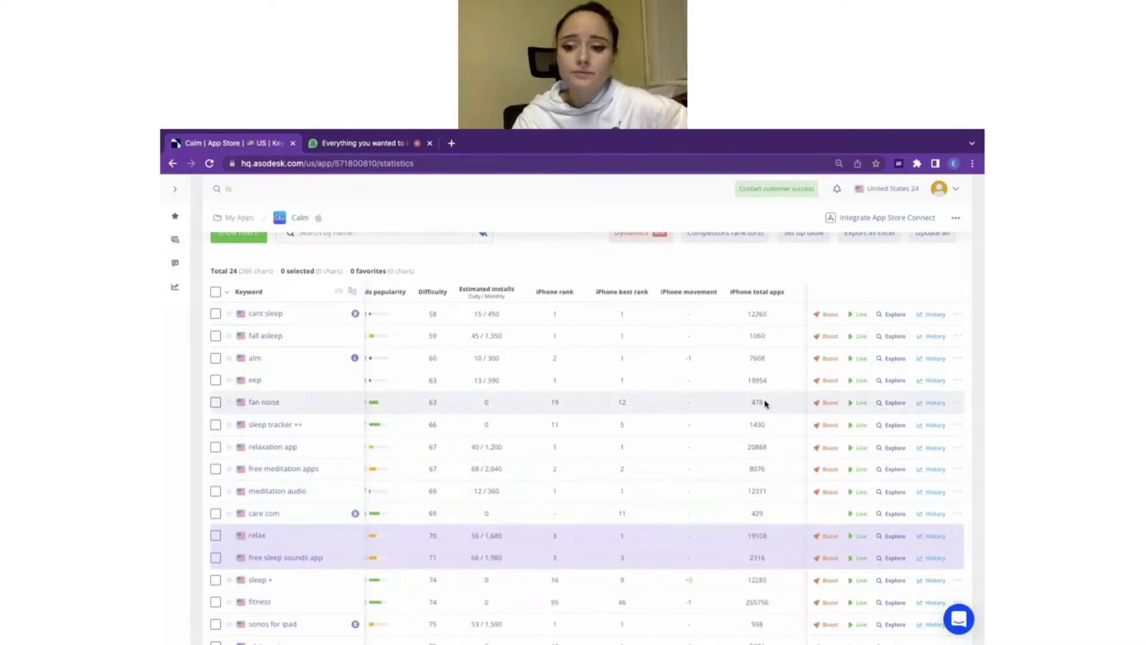
scroll(758, 453, "down", 2)
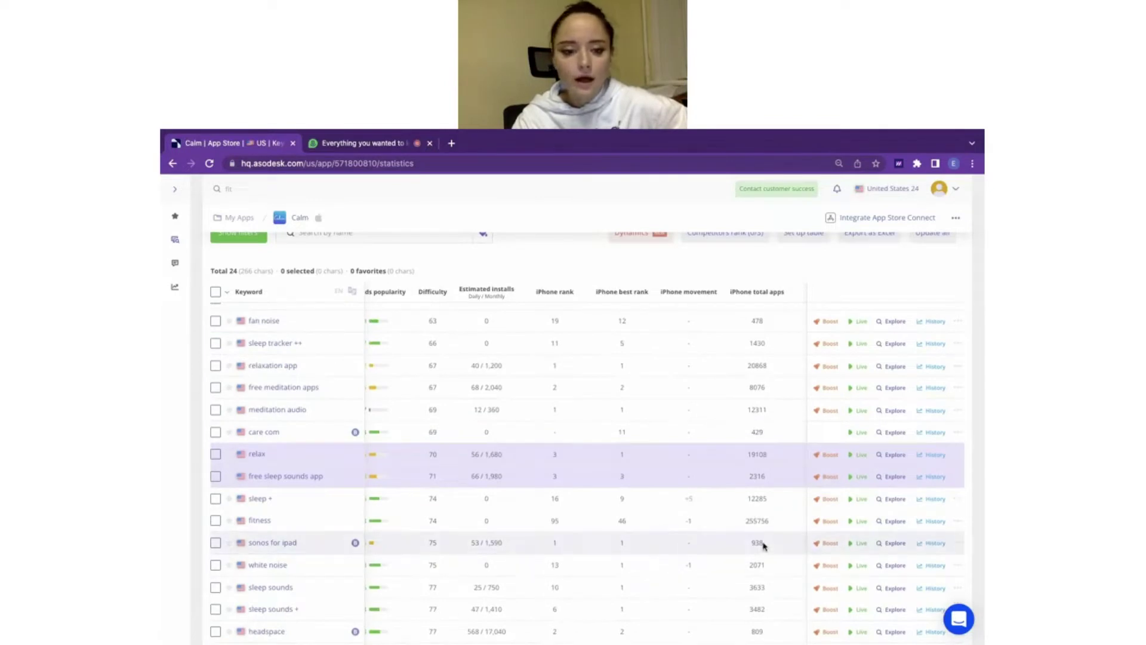
scroll(763, 545, "down", 1)
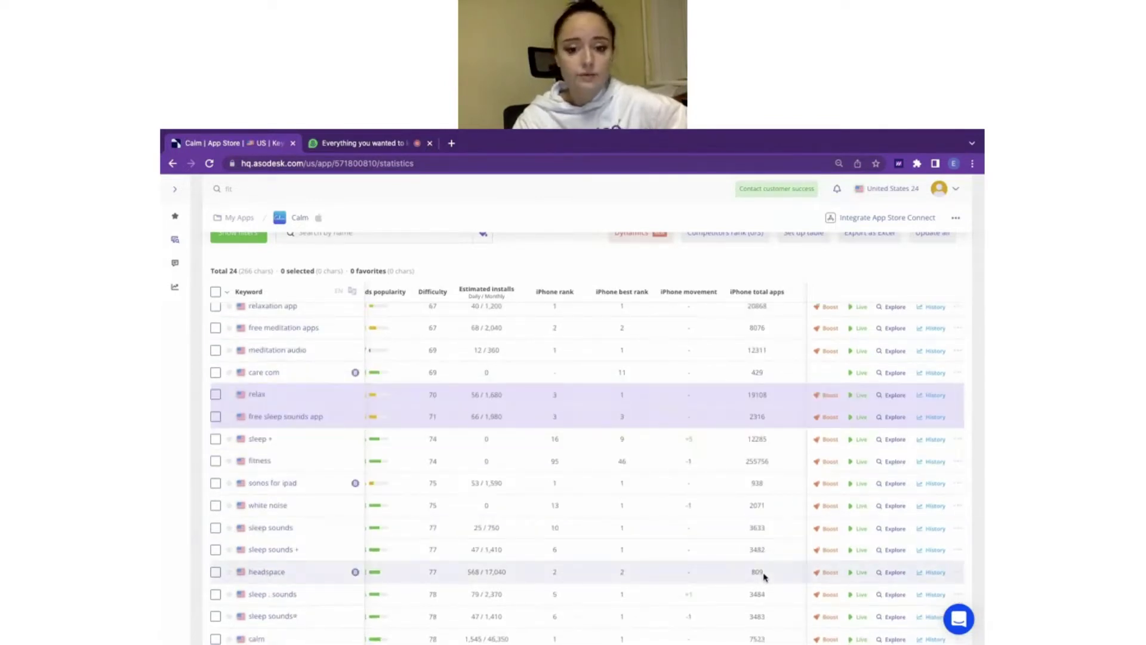
scroll(763, 576, "down", 3)
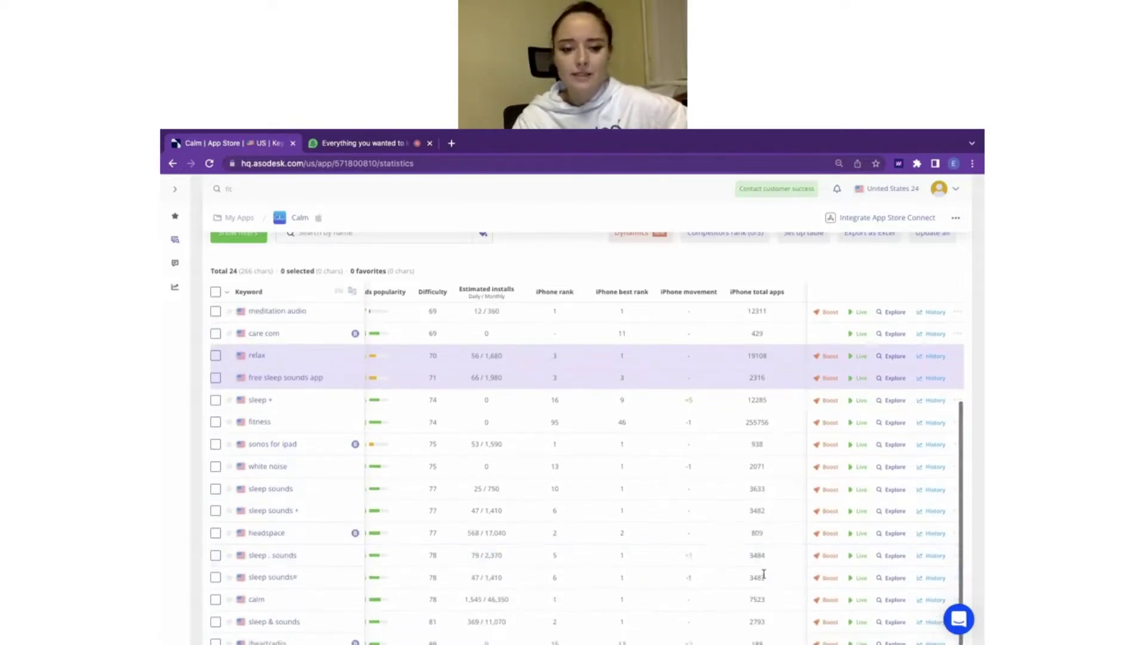
mouse_move(355, 489)
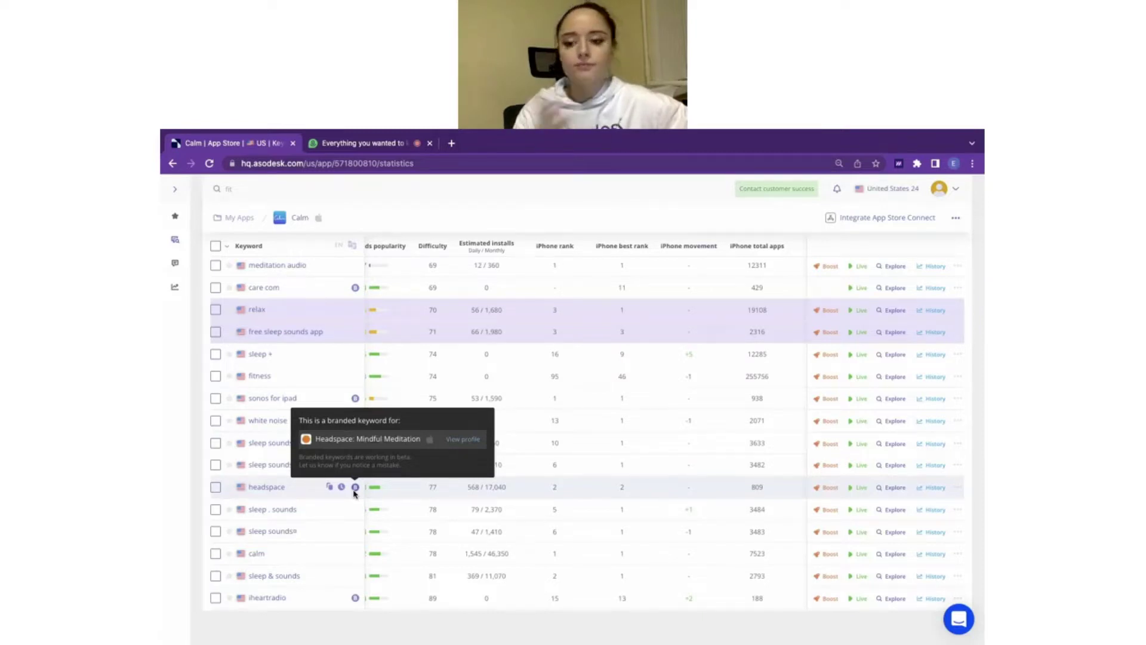
Step: Examine the keywords' iPad ranks, use in the app name and subtitle, added dates and rank history
scroll(725, 486, "right", 2)
scroll(725, 486, "right", 3)
scroll(725, 486, "right", 1)
scroll(725, 486, "right", 4)
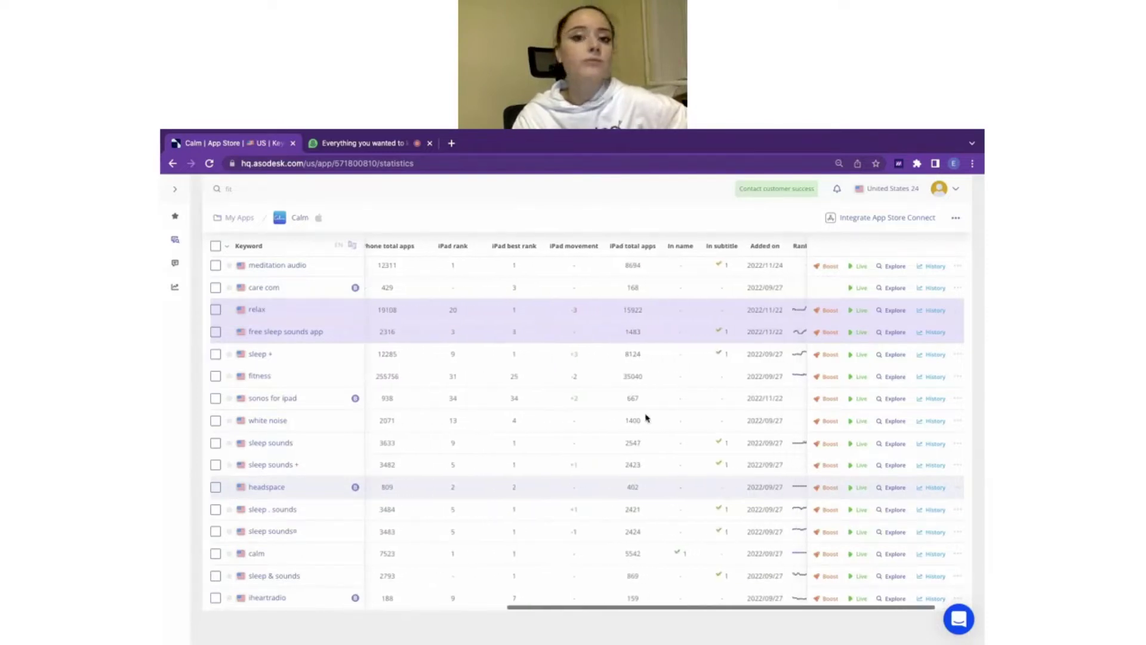
scroll(682, 309, "right", 1)
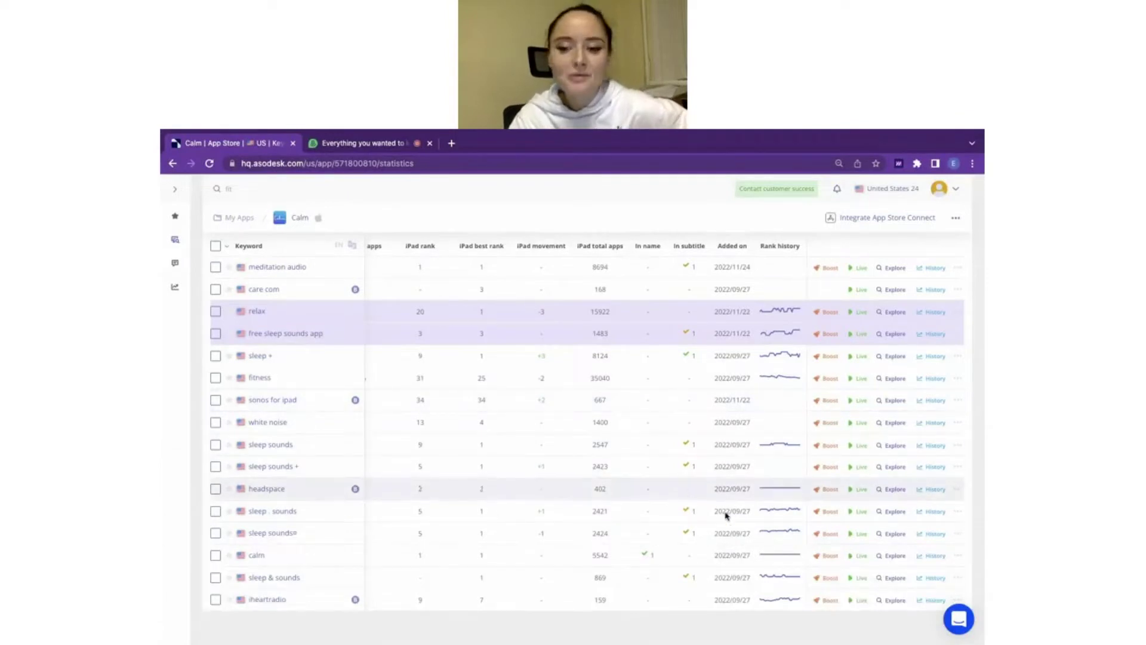
Step: Check the rank history of "sleep sounds+" and review the keywords' daily impressions, difficulty, estimated installs and iPhone ranks
mouse_move(767, 532)
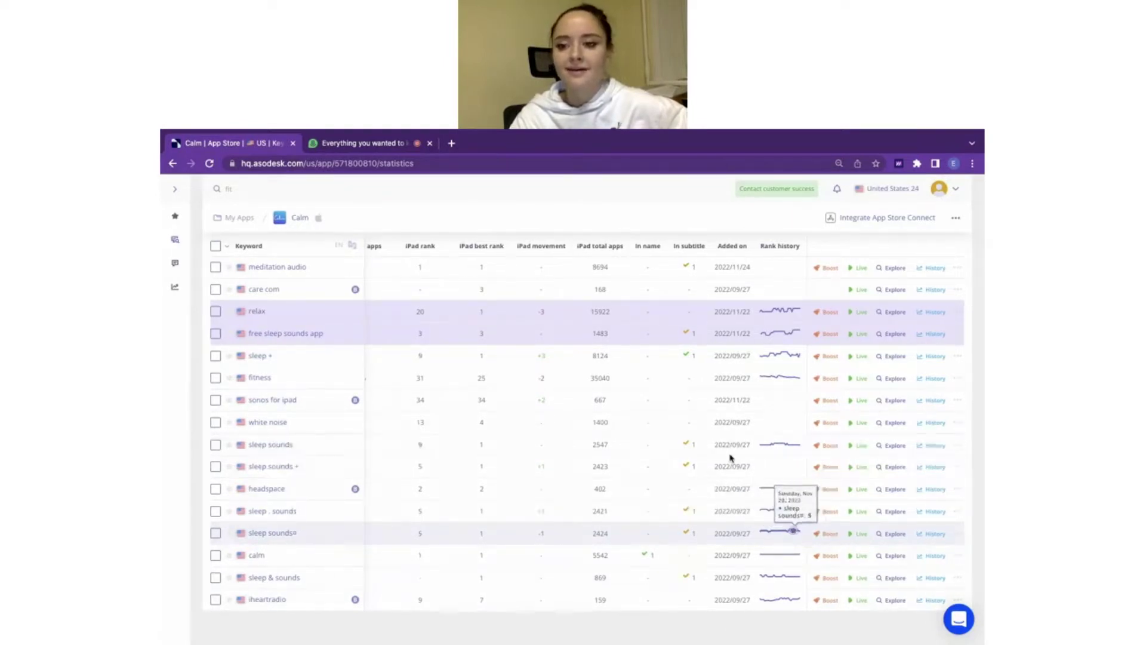
scroll(654, 446, "left", 5)
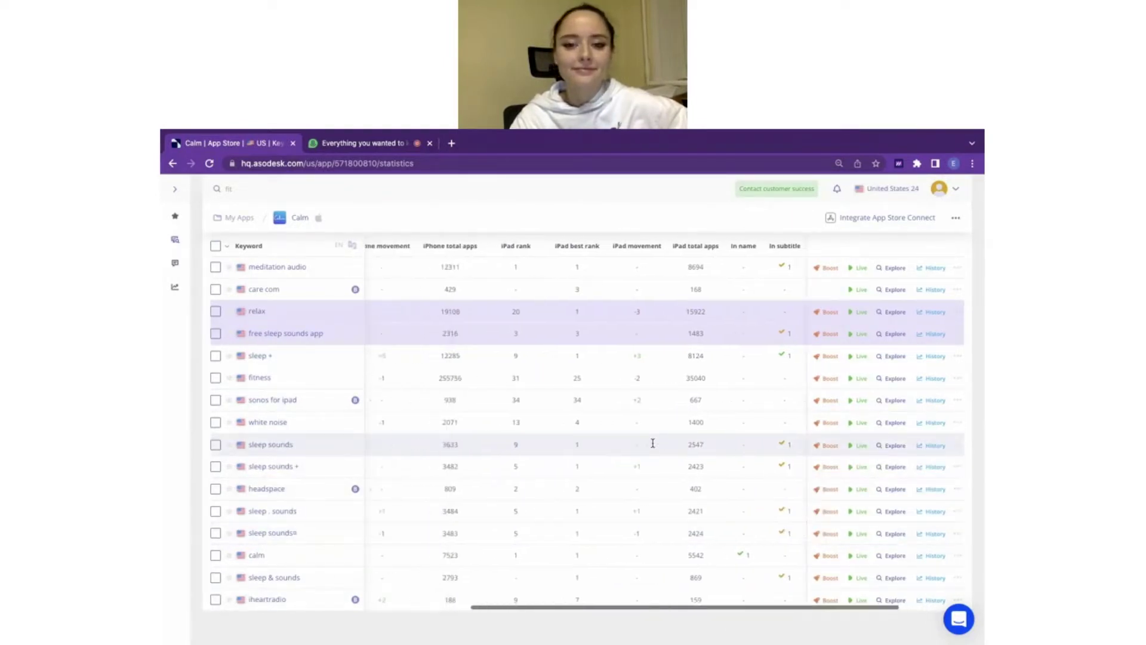
scroll(653, 446, "left", 8)
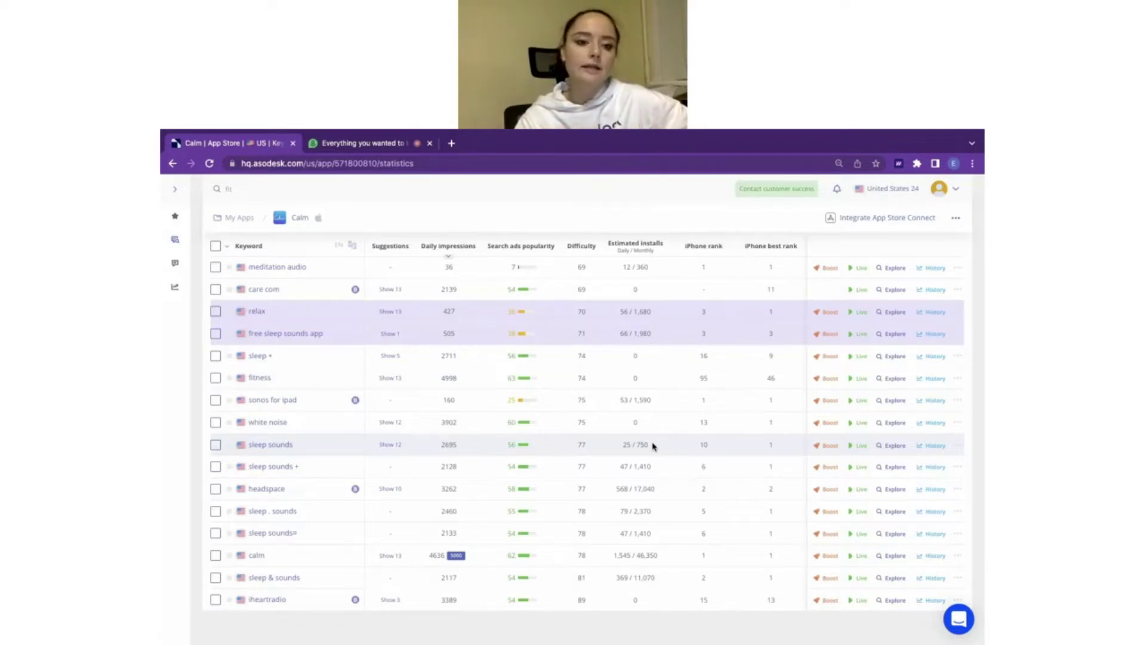
scroll(653, 446, "up", 5)
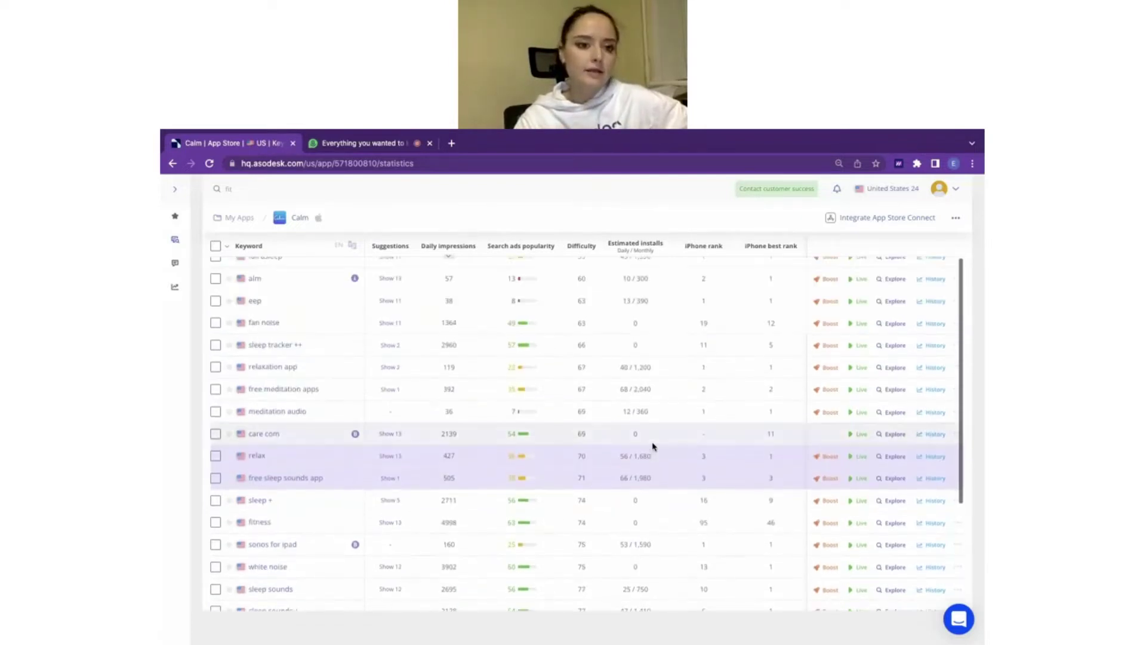
scroll(654, 446, "up", 1)
scroll(654, 446, "up", 2)
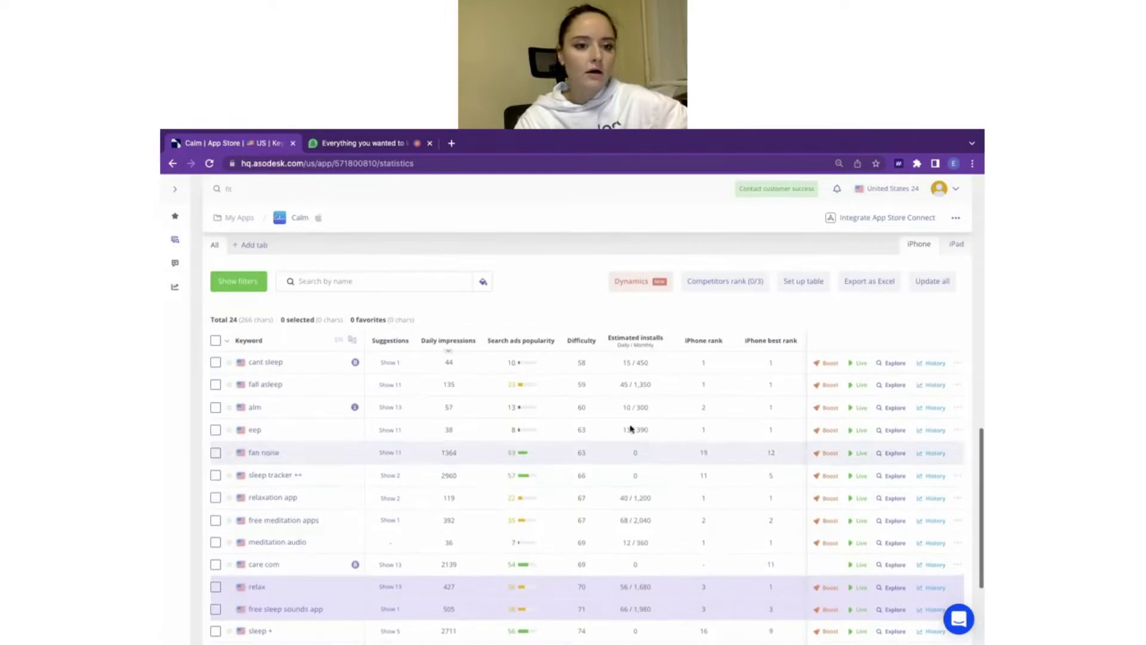
Step: Explore the United States search results for the keyword "cant sleep" and check the actions available for the Calm app there
left_click(888, 370)
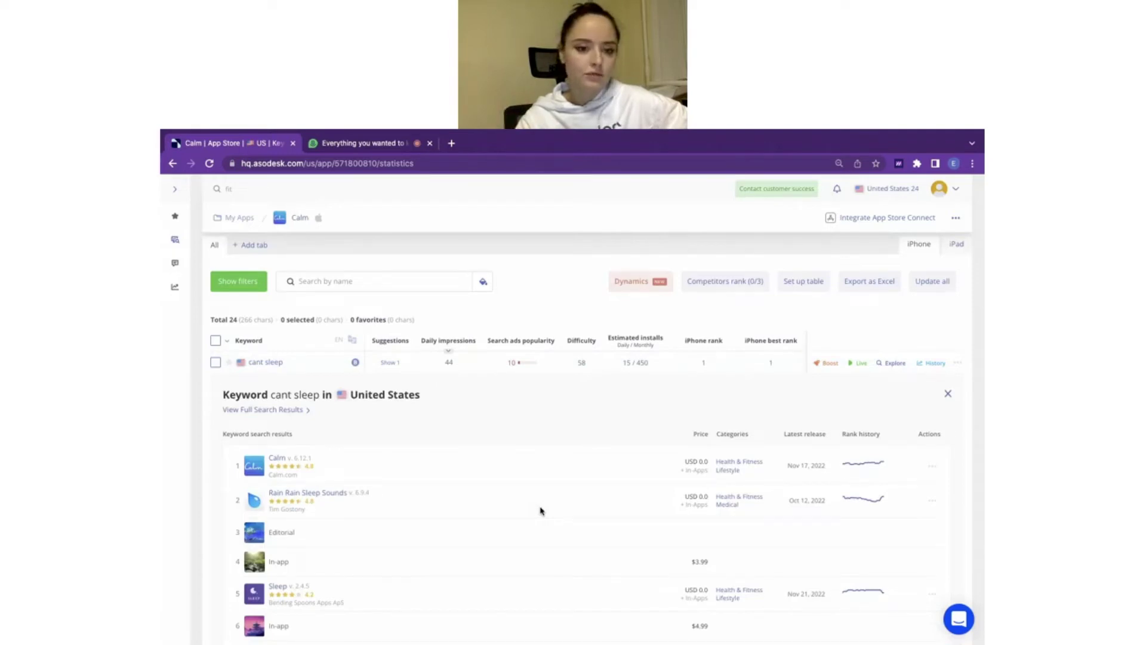
scroll(540, 510, "down", 1)
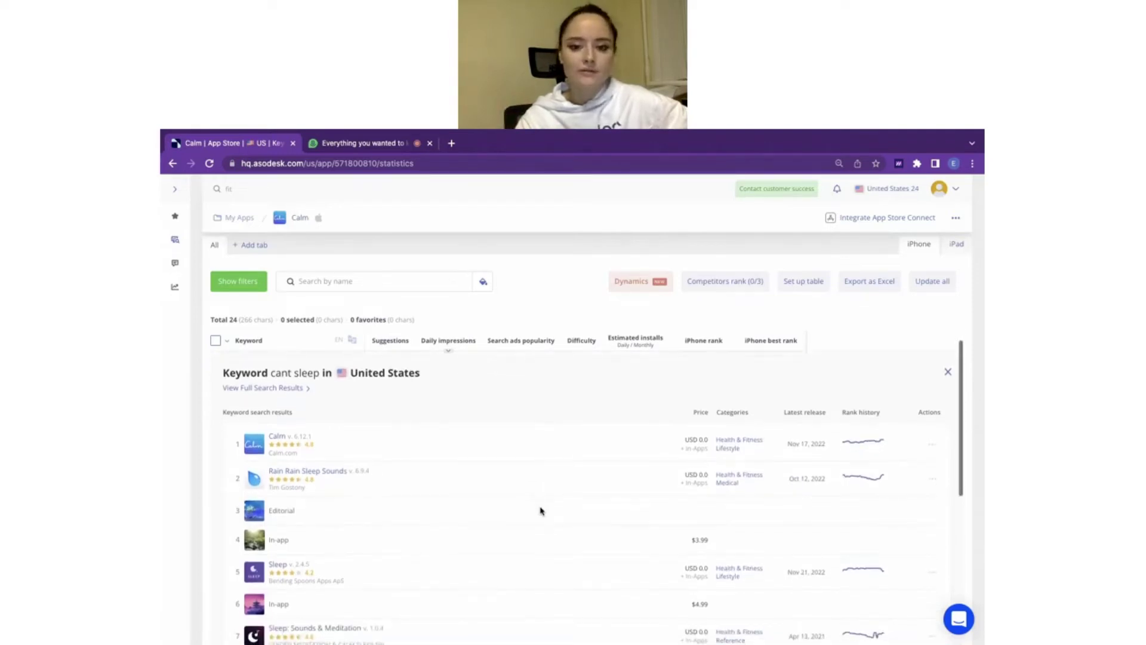
scroll(541, 511, "up", 1)
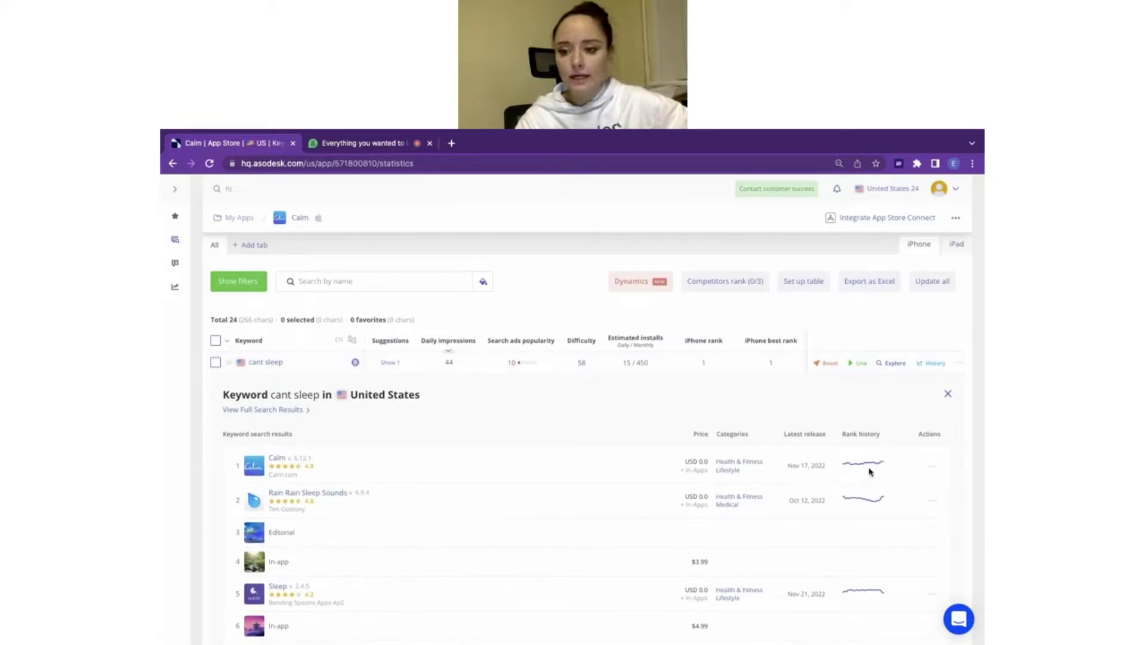
left_click(931, 466)
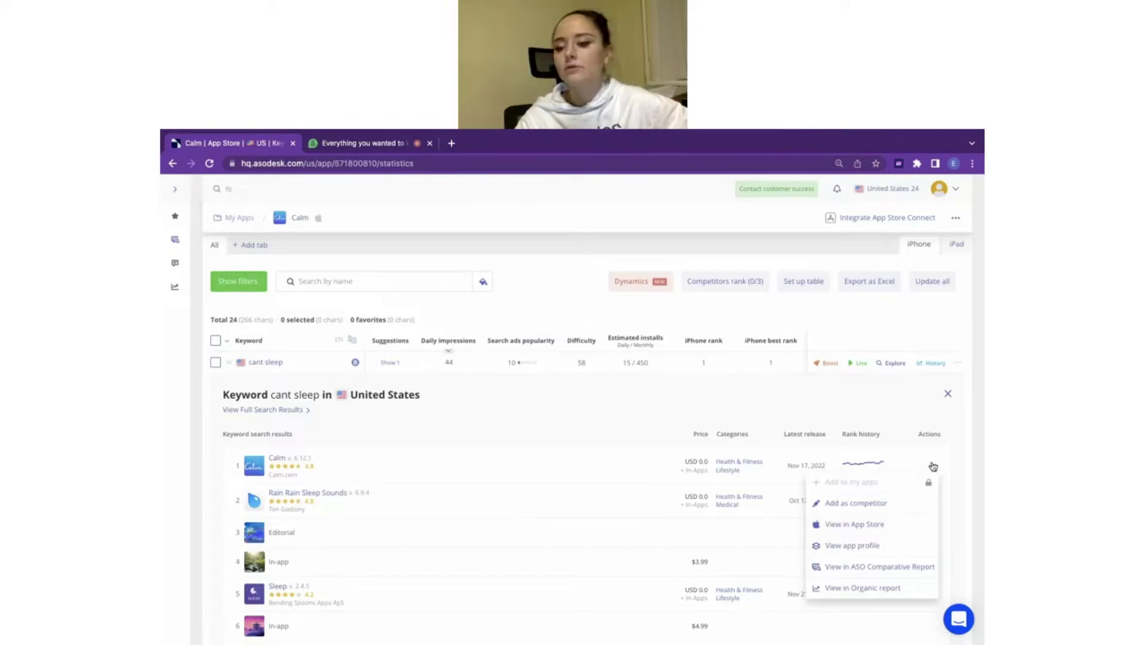
left_click(713, 398)
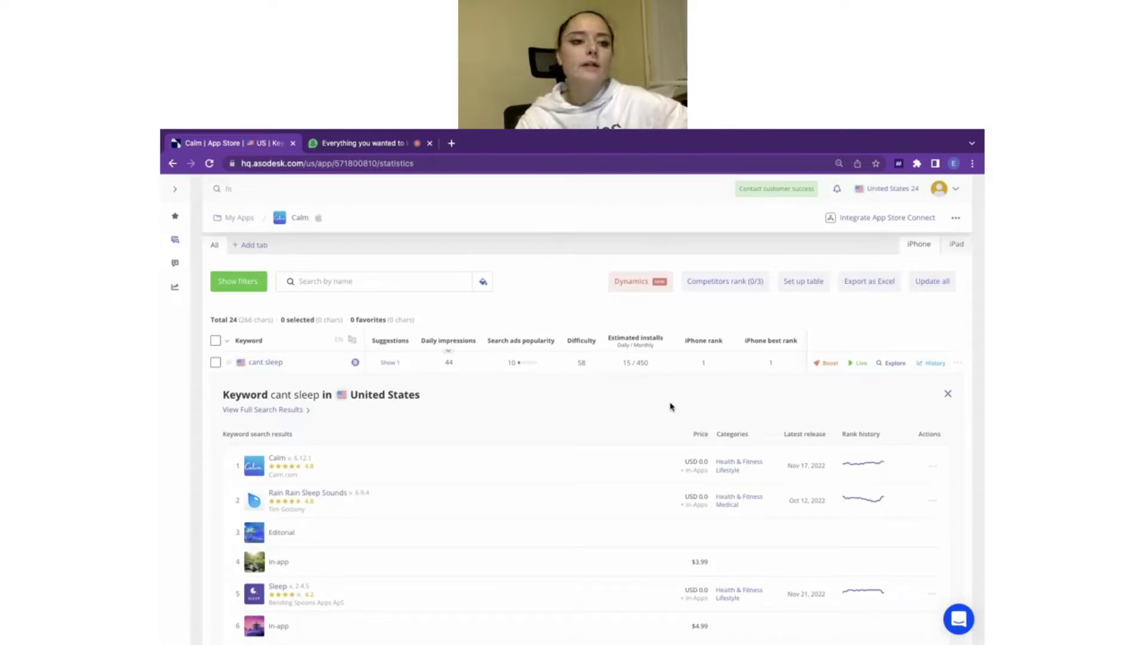
Step: Open Keyword Auto-Suggestions for Calm, continuing without saving the pending keywords
mouse_move(176, 242)
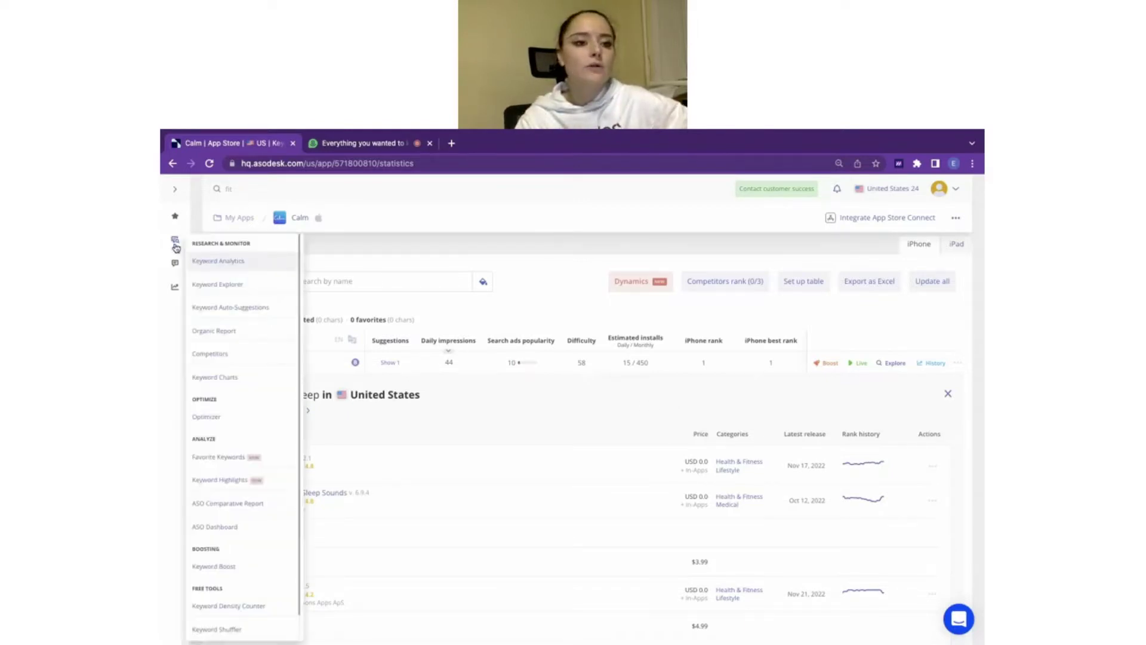
left_click(246, 308)
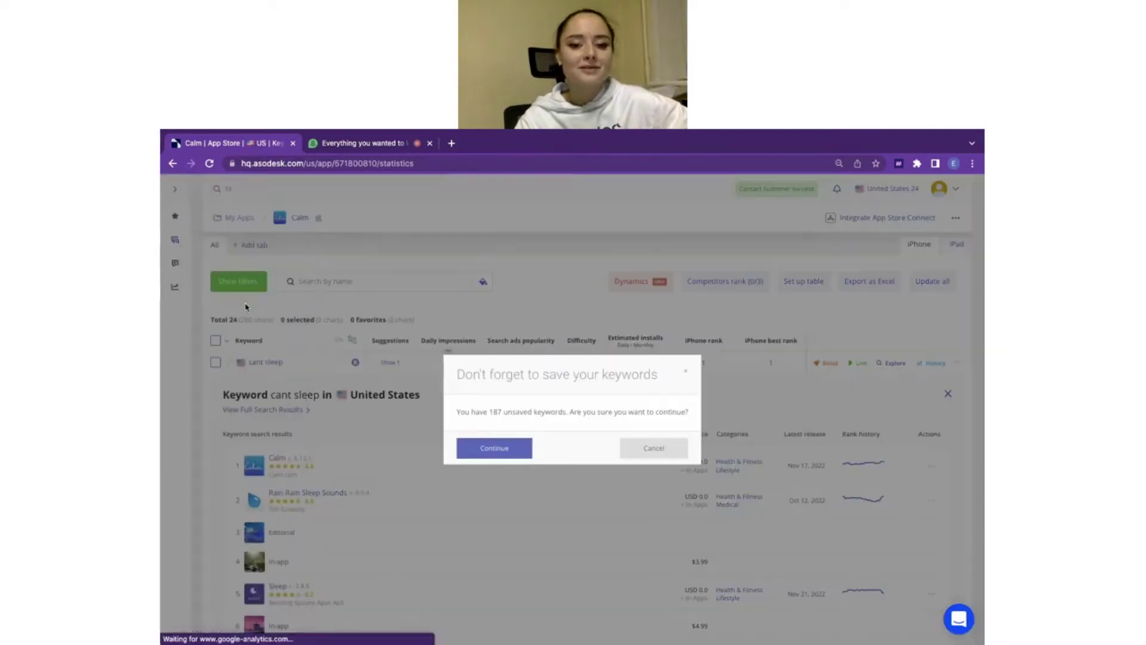
left_click(511, 455)
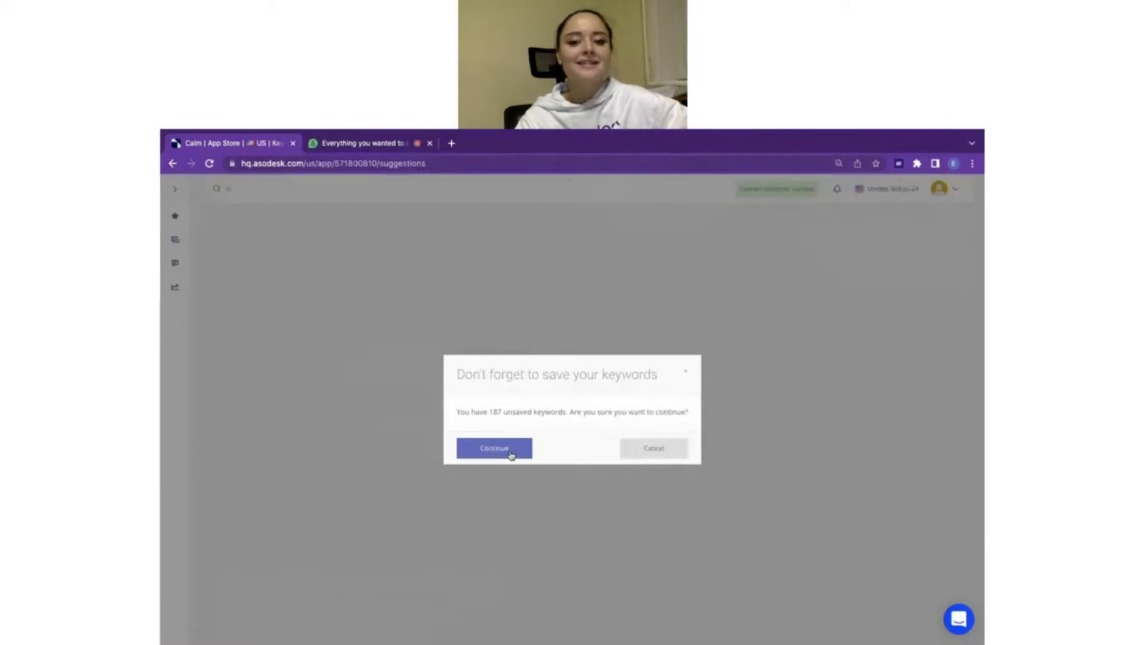
left_click(511, 453)
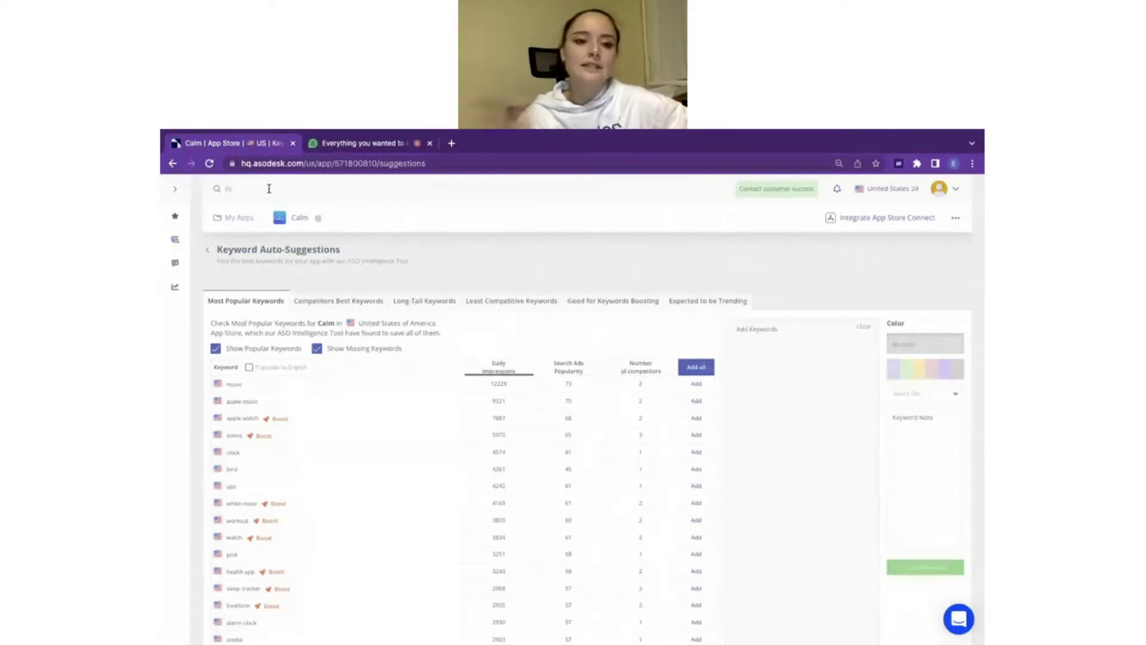
type("t")
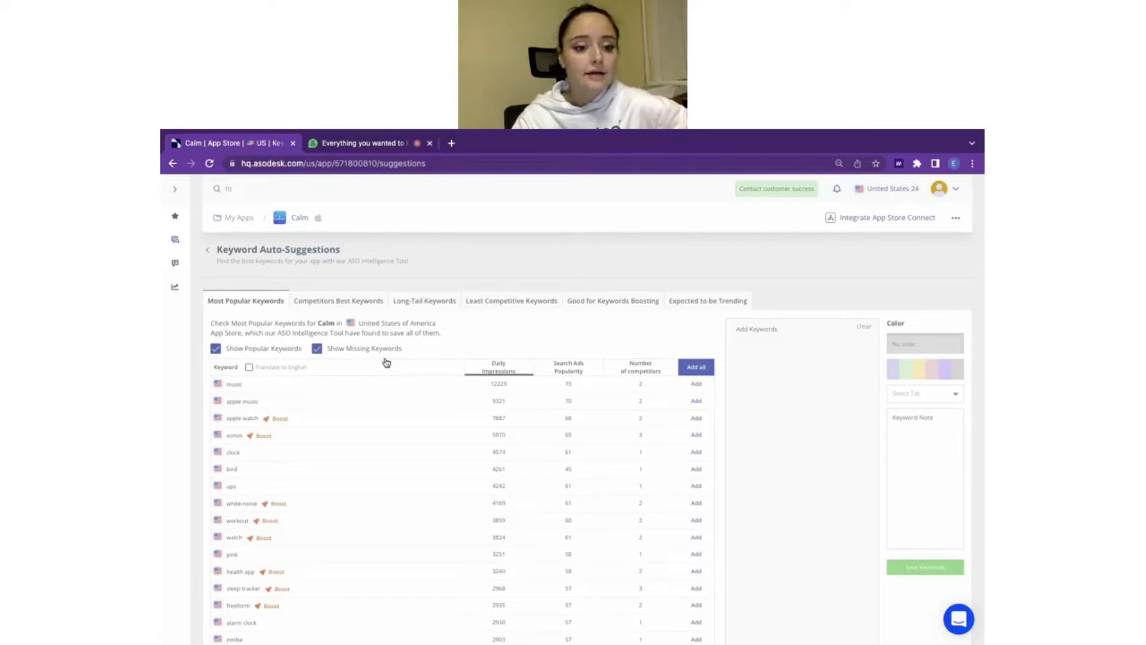
Step: Examine the Competitors Best Keywords and Long-Tail Keywords suggestions, showing the long-tail keywords' English translations and hiding them again
left_click(352, 300)
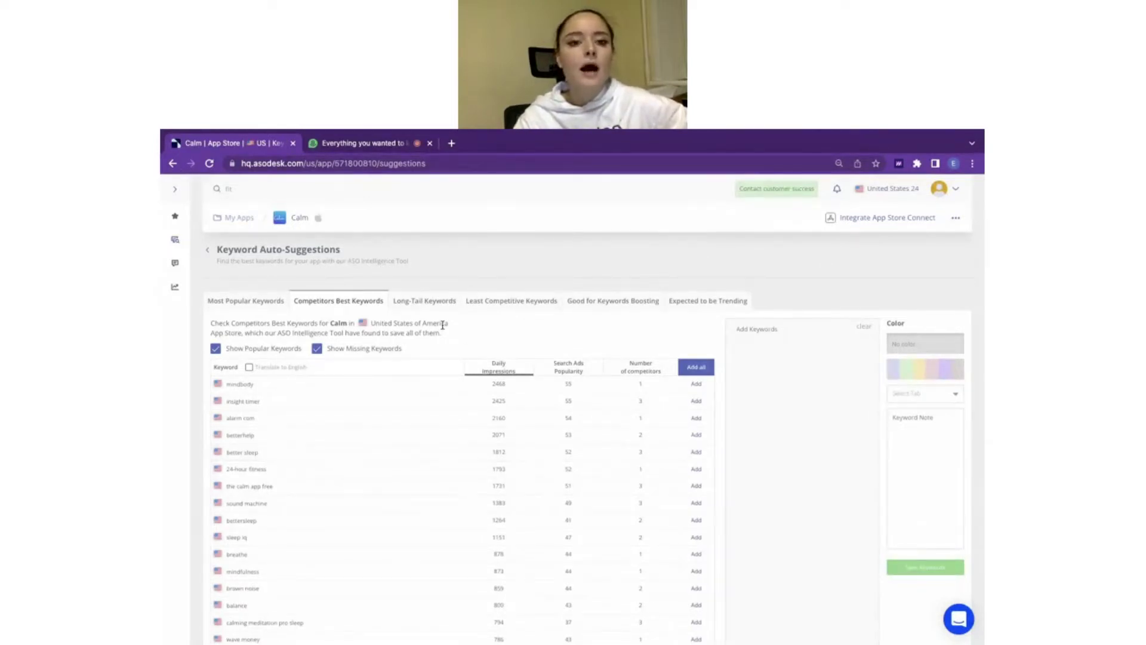
left_click(413, 305)
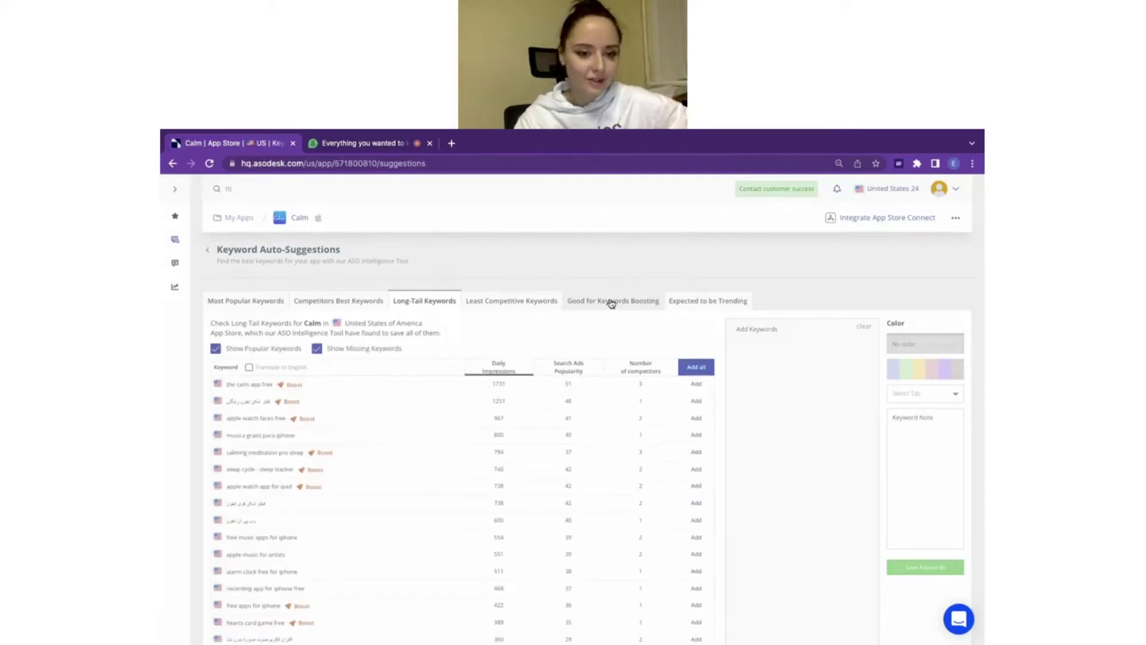
left_click(250, 367)
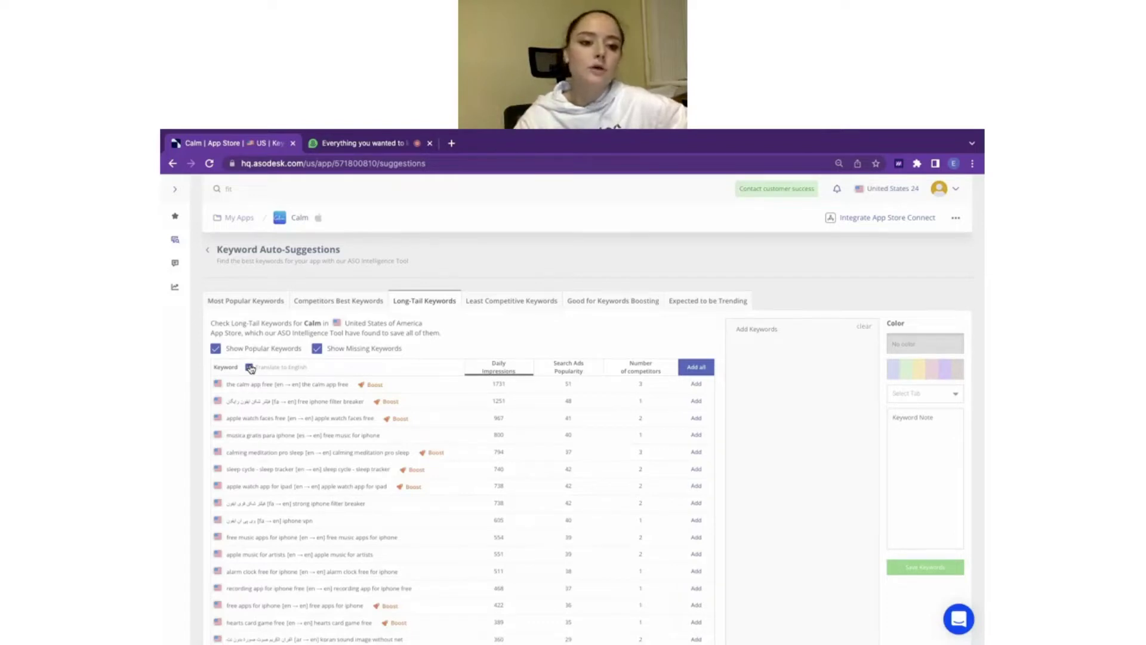
left_click(250, 367)
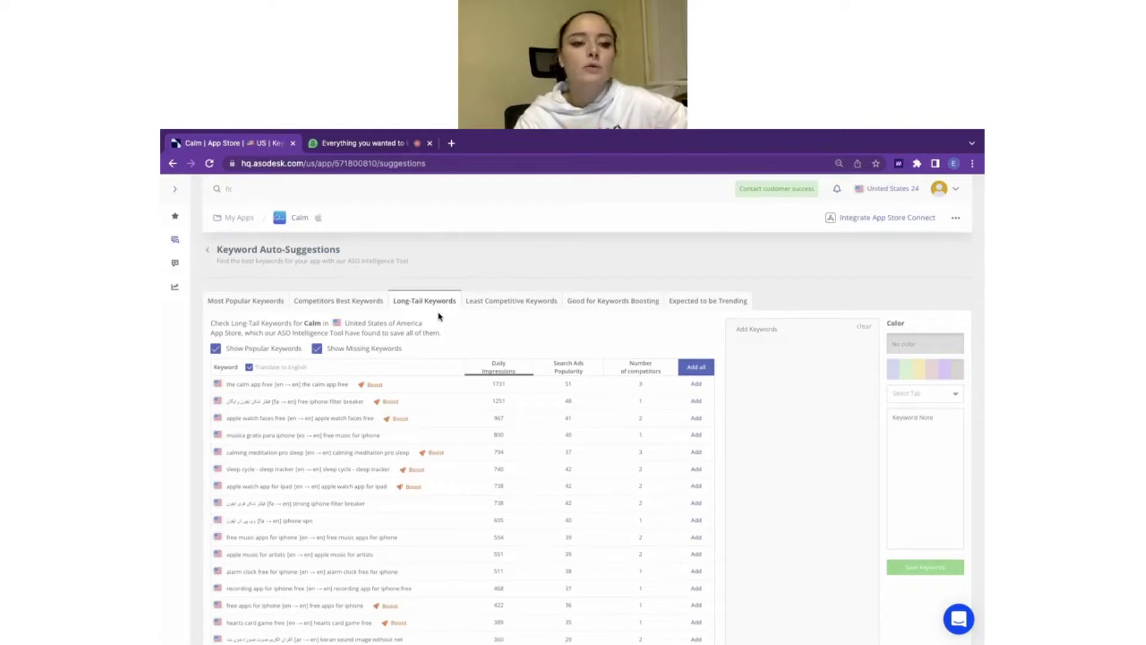
left_click(249, 367)
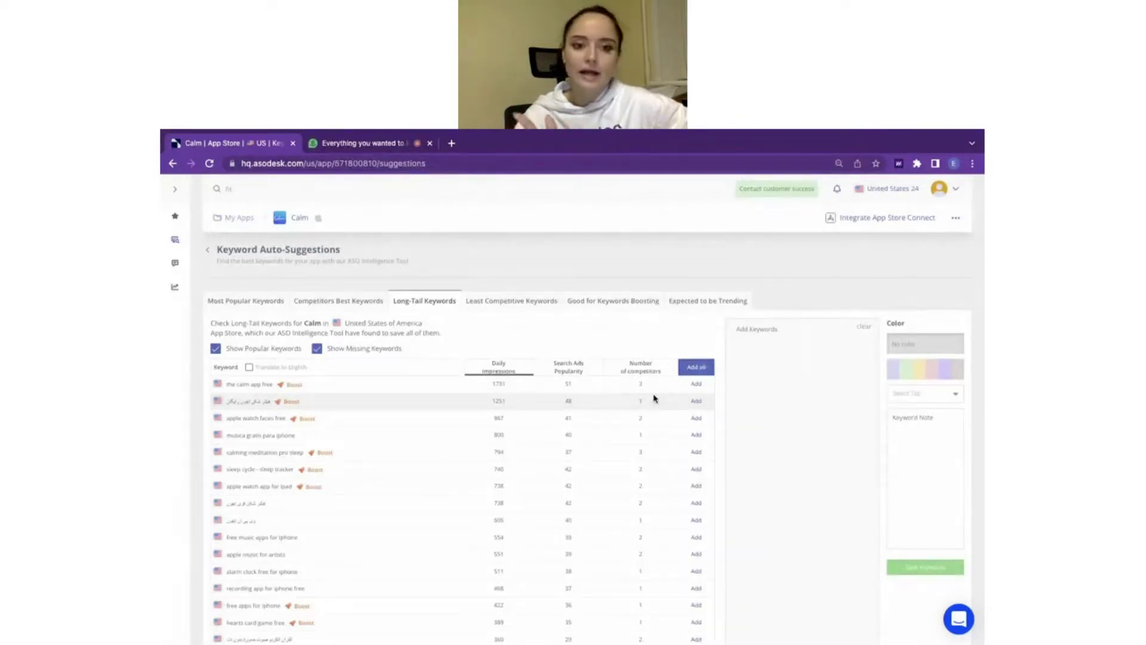
Step: Add all Least Competitive Keywords suggestions to the keyword list, and look over Good for Keywords Boosting and Expected to be Trending
left_click(525, 303)
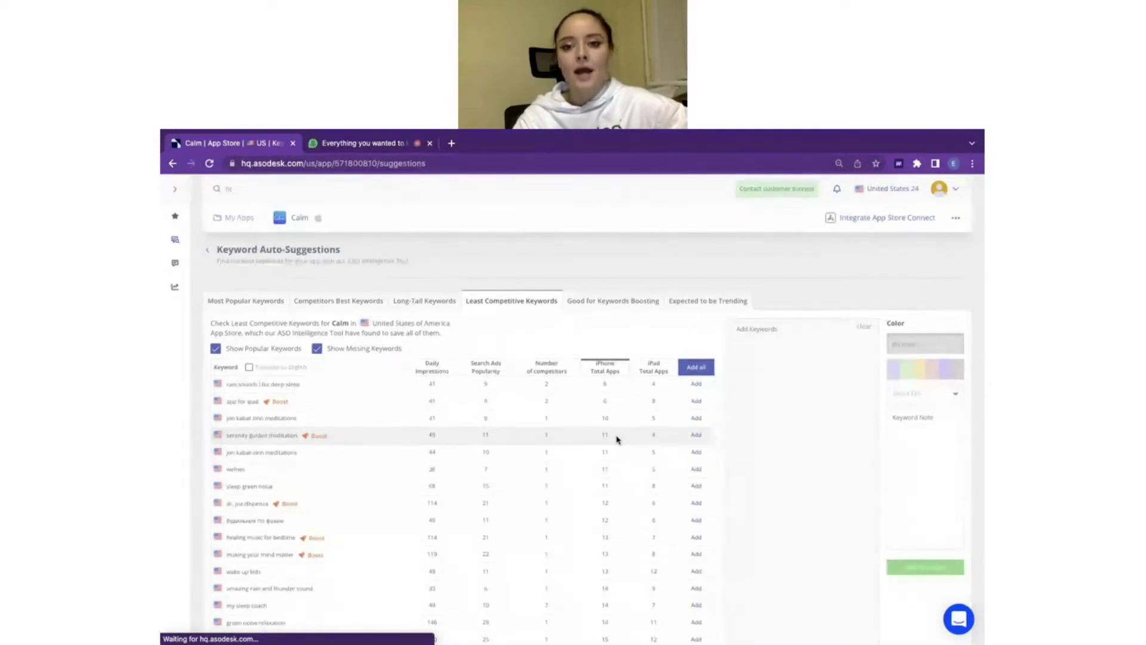
left_click(694, 367)
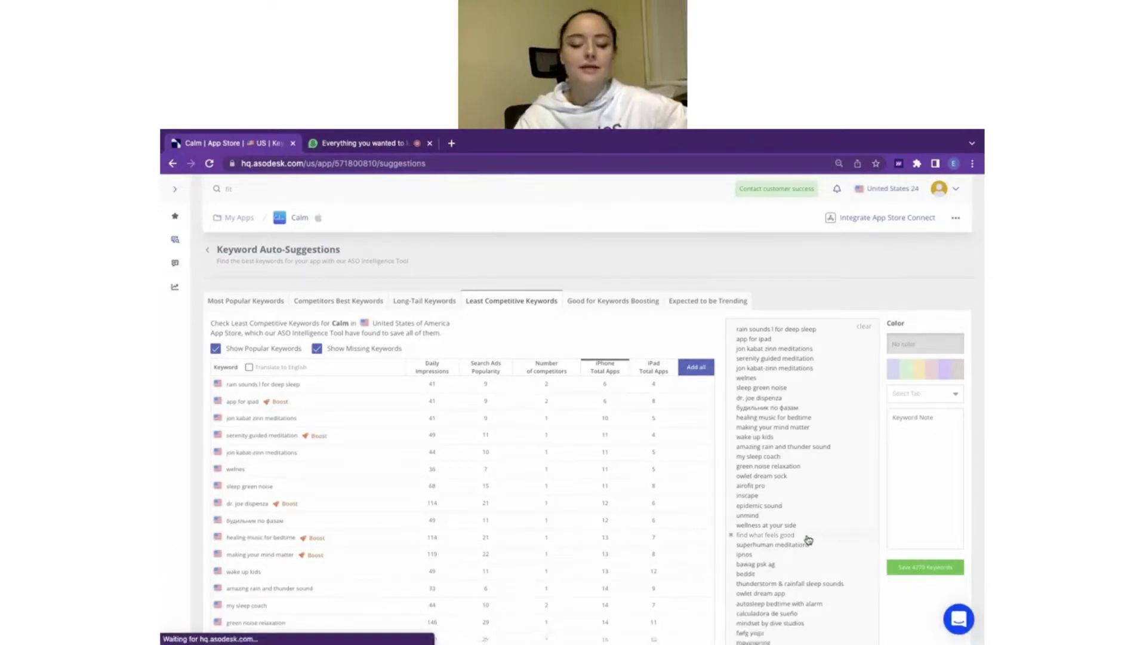
left_click(613, 303)
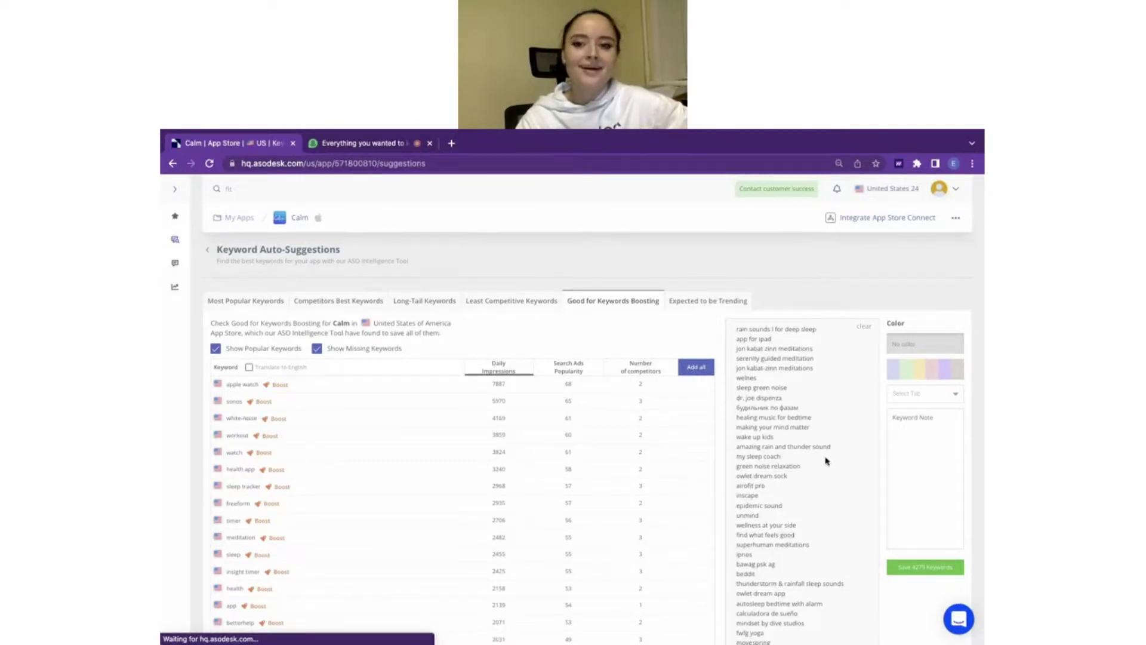
left_click(694, 309)
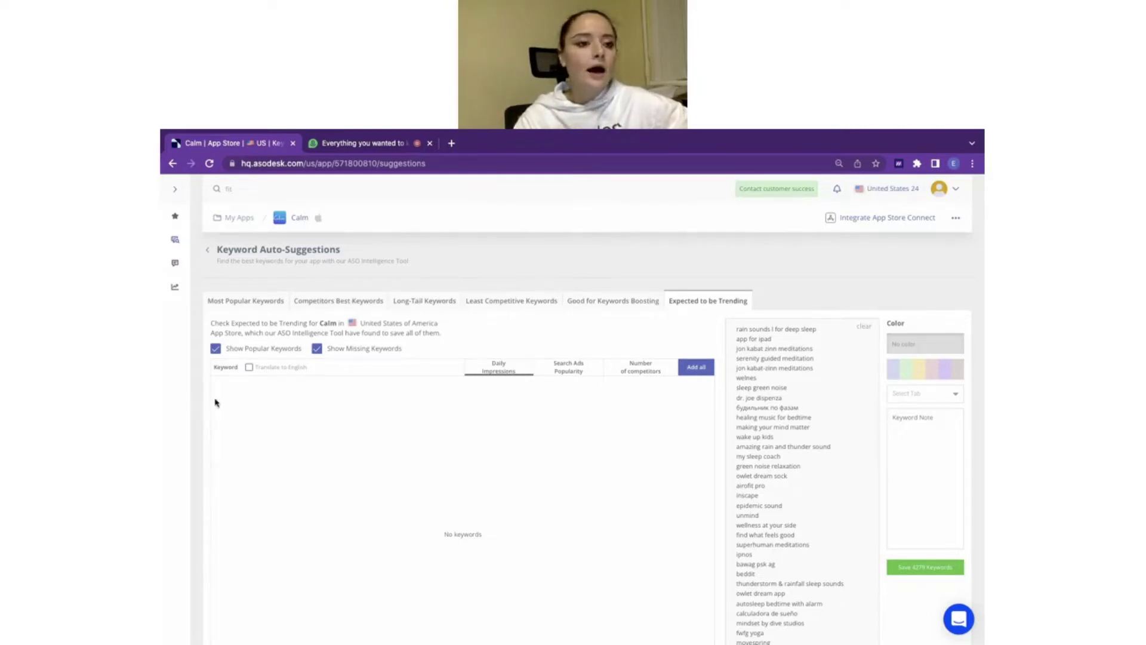
Step: Open the Organic Report for Calm and examine its total organic history, competitors and installs distribution by keywords
mouse_move(175, 241)
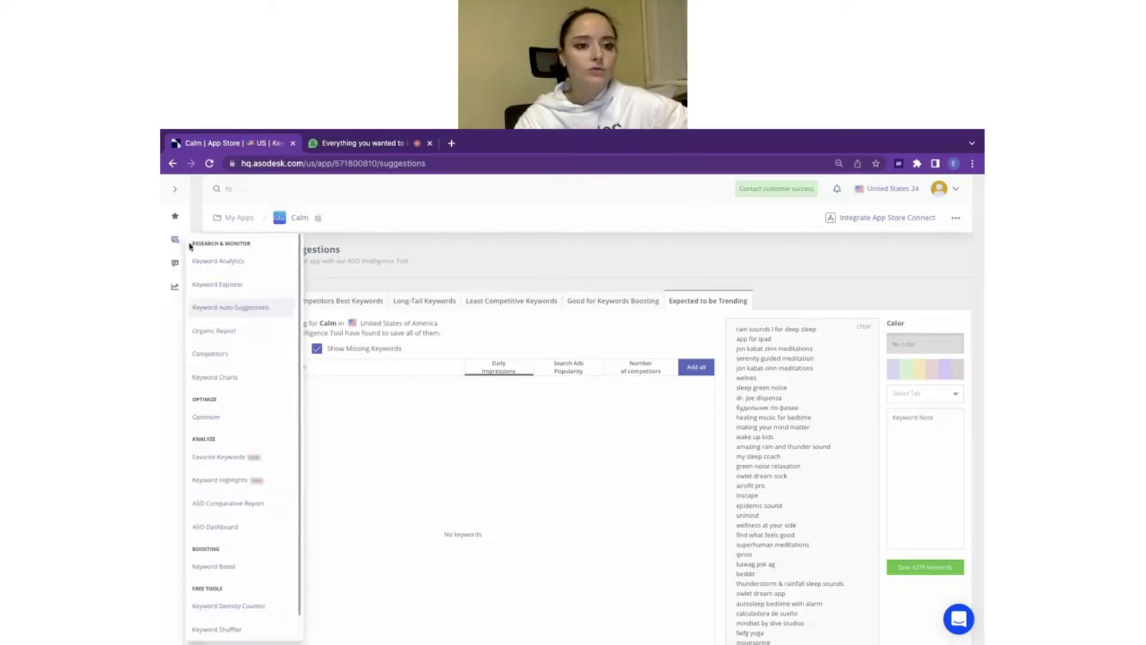
left_click(247, 331)
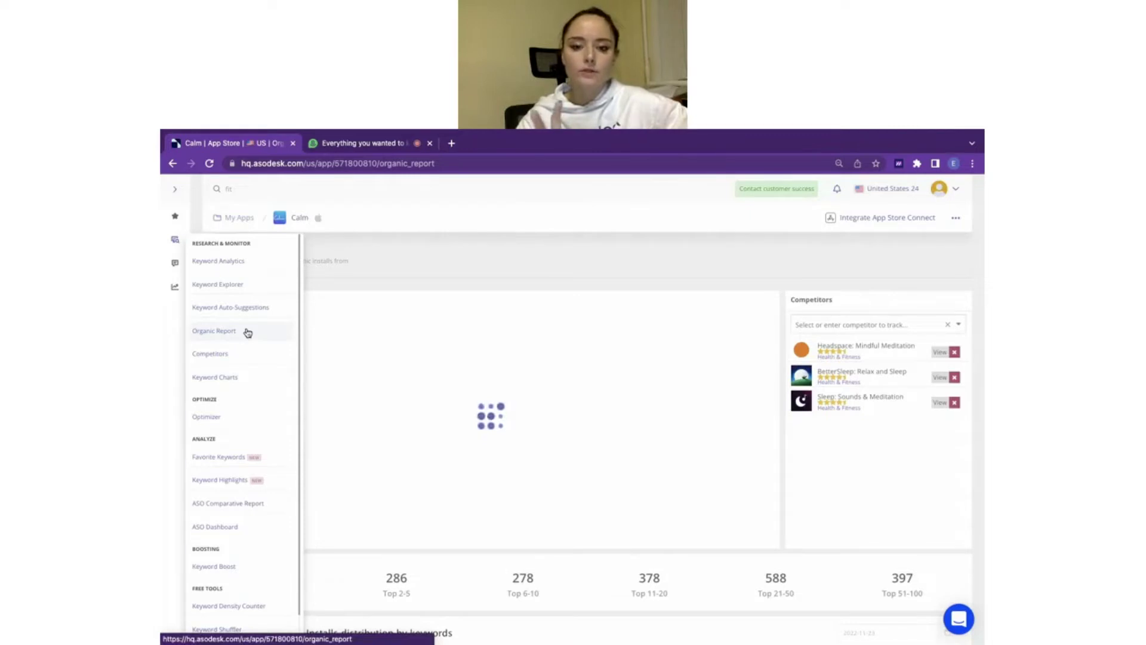
left_click(613, 379)
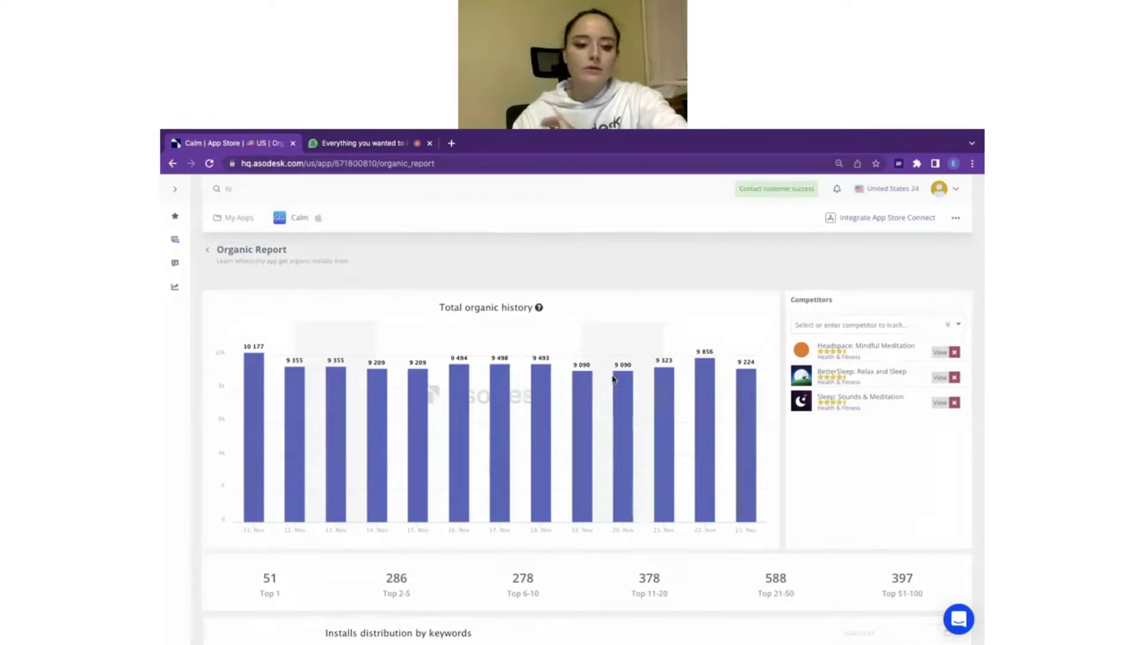
scroll(614, 378, "down", 8)
scroll(379, 531, "down", 3)
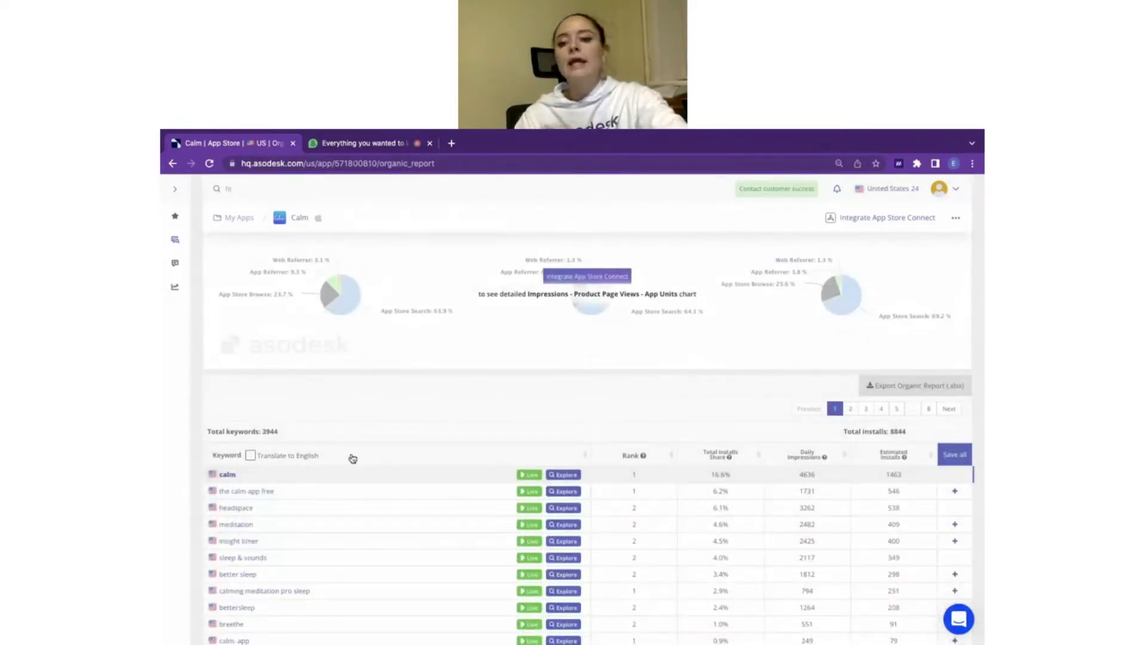
scroll(353, 458, "up", 11)
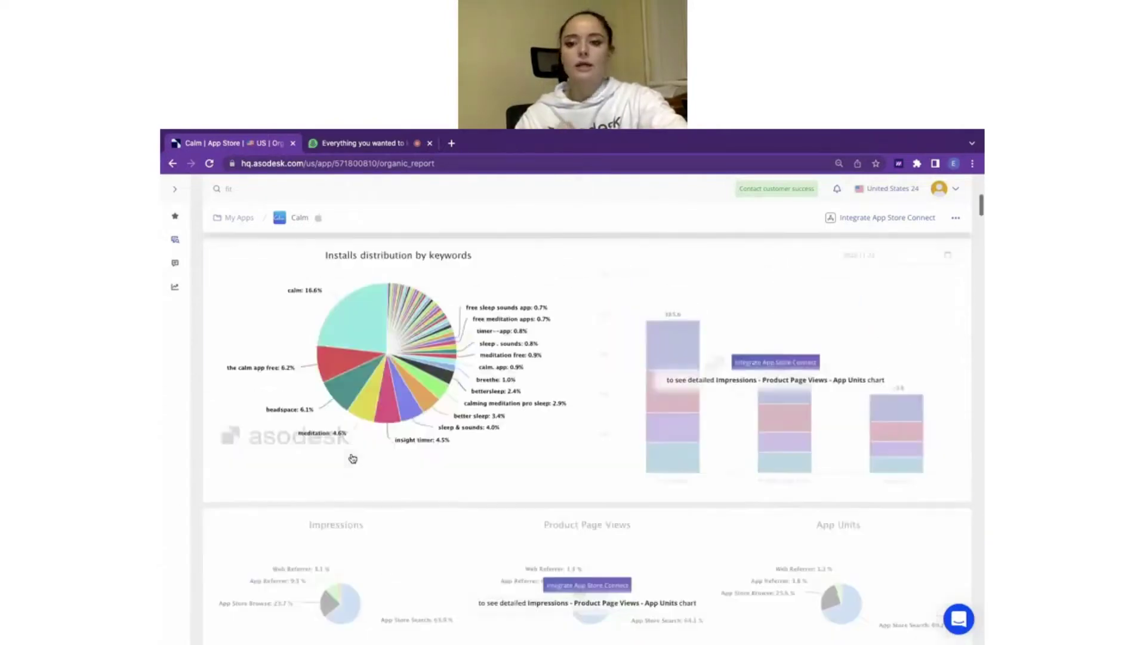
scroll(795, 315, "down", 1)
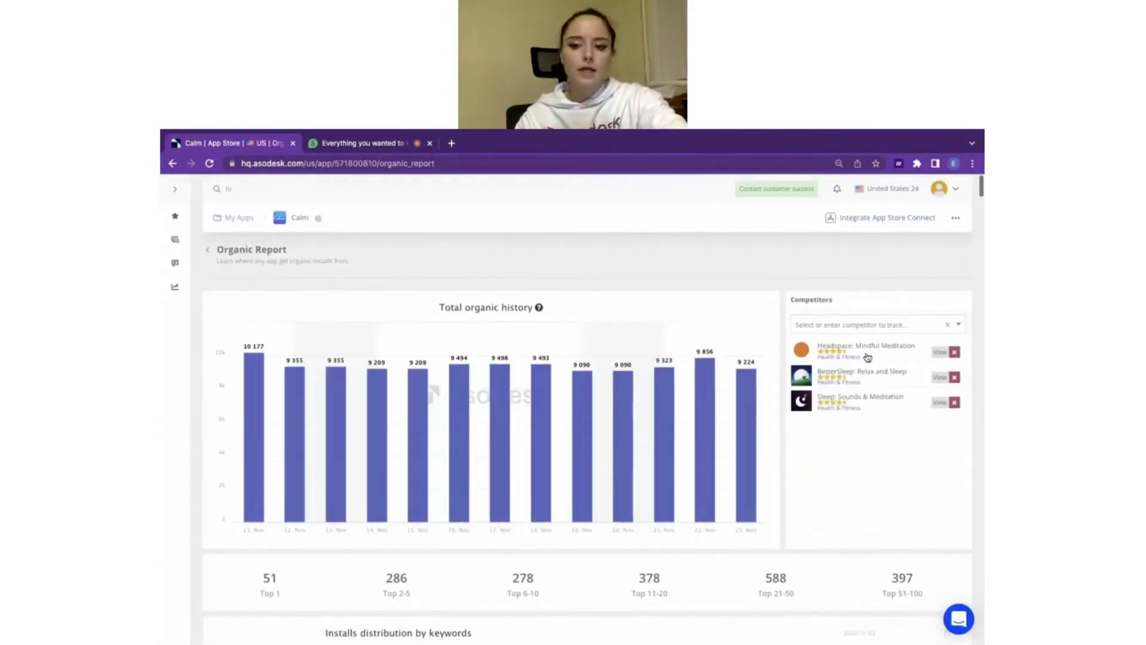
Step: Review the Organic Report's keyword table, comparing rank, total installs share, daily impressions and estimated installs
scroll(696, 436, "down", 10)
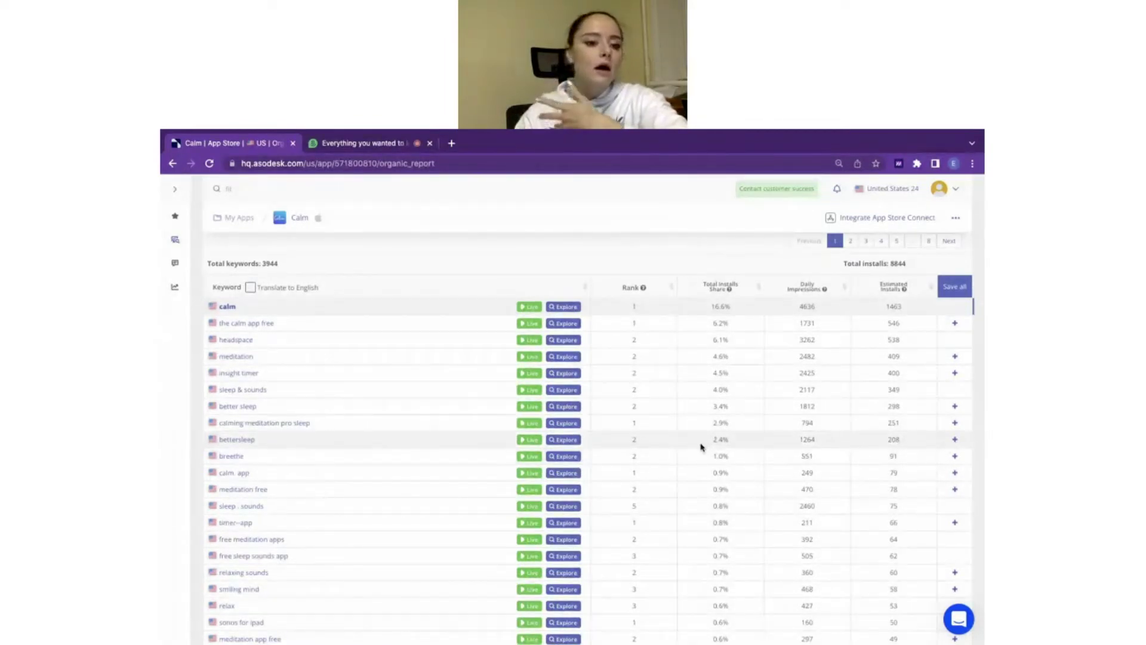
scroll(611, 503, "down", 3)
scroll(514, 334, "up", 2)
scroll(478, 320, "up", 2)
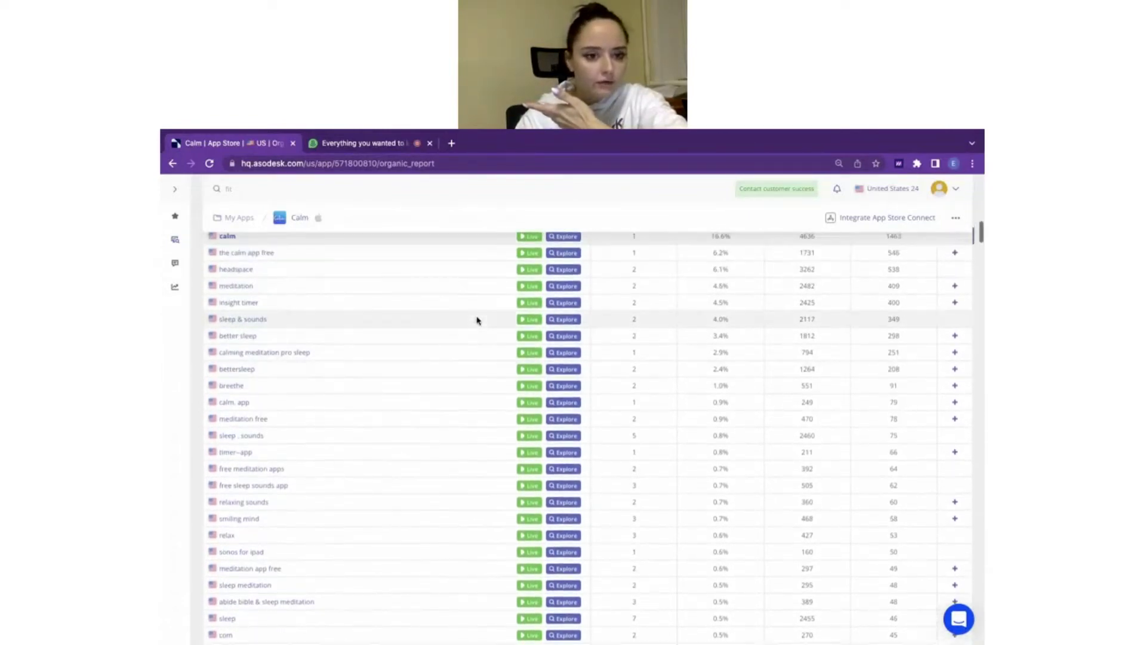
Step: Run a live search for the keyword "timer--app" in the Organic Report and look through the ranked apps
left_click(530, 455)
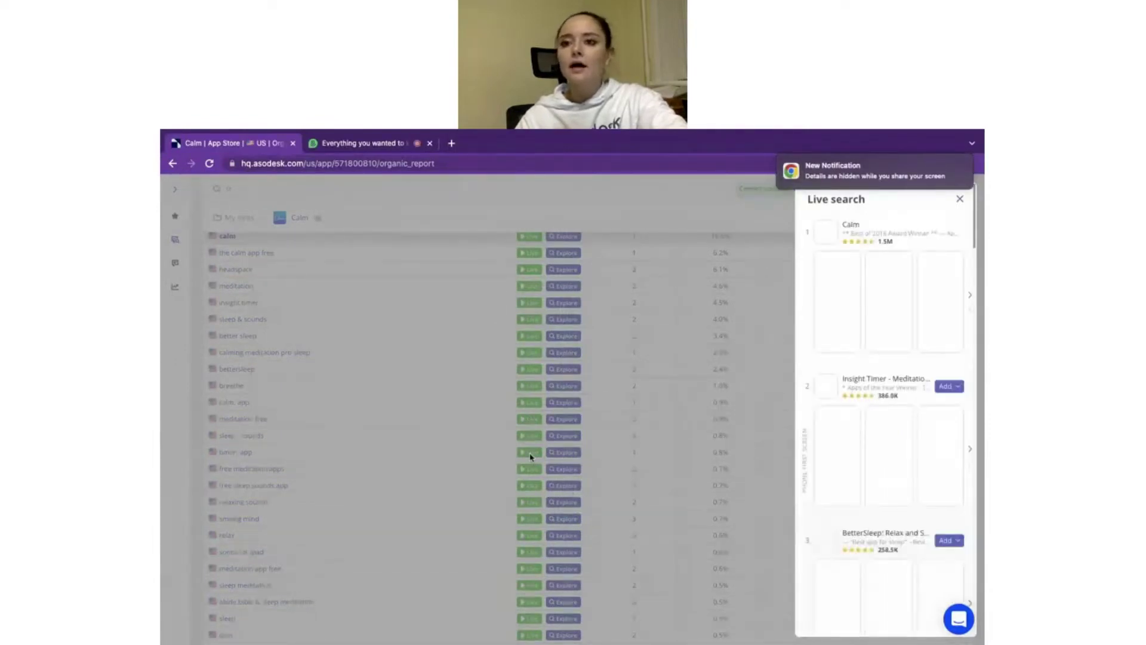
scroll(871, 328, "down", 1)
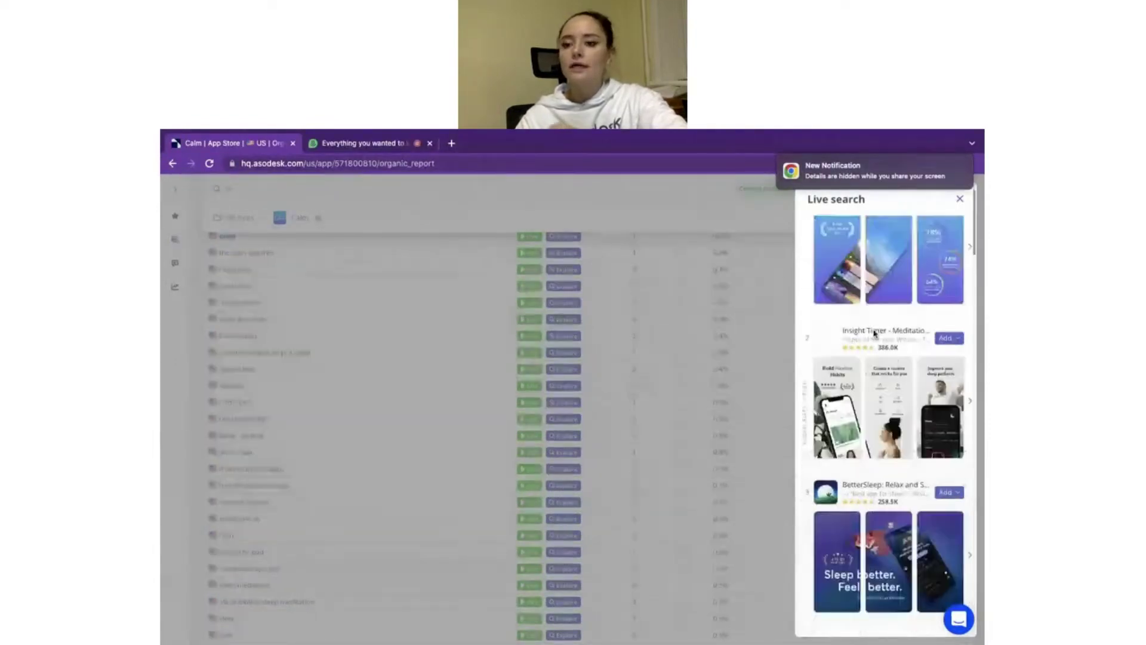
scroll(865, 429, "down", 4)
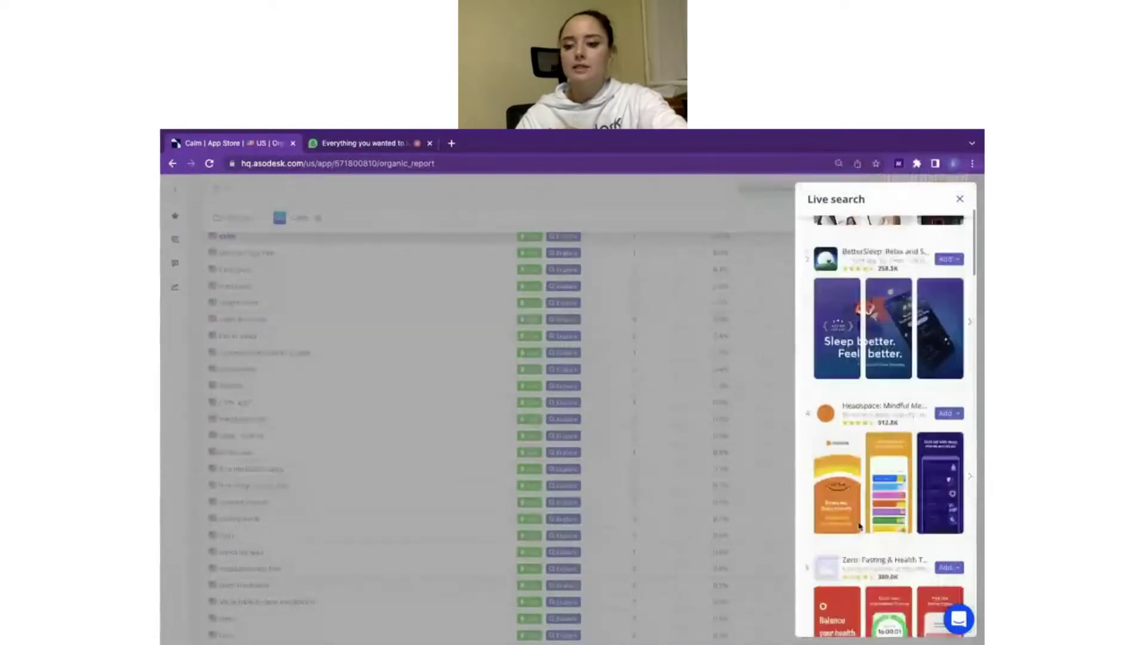
Step: Compare the seven highest-ranked apps in the live search results and close the results
scroll(859, 525, "down", 2)
scroll(859, 525, "up", 7)
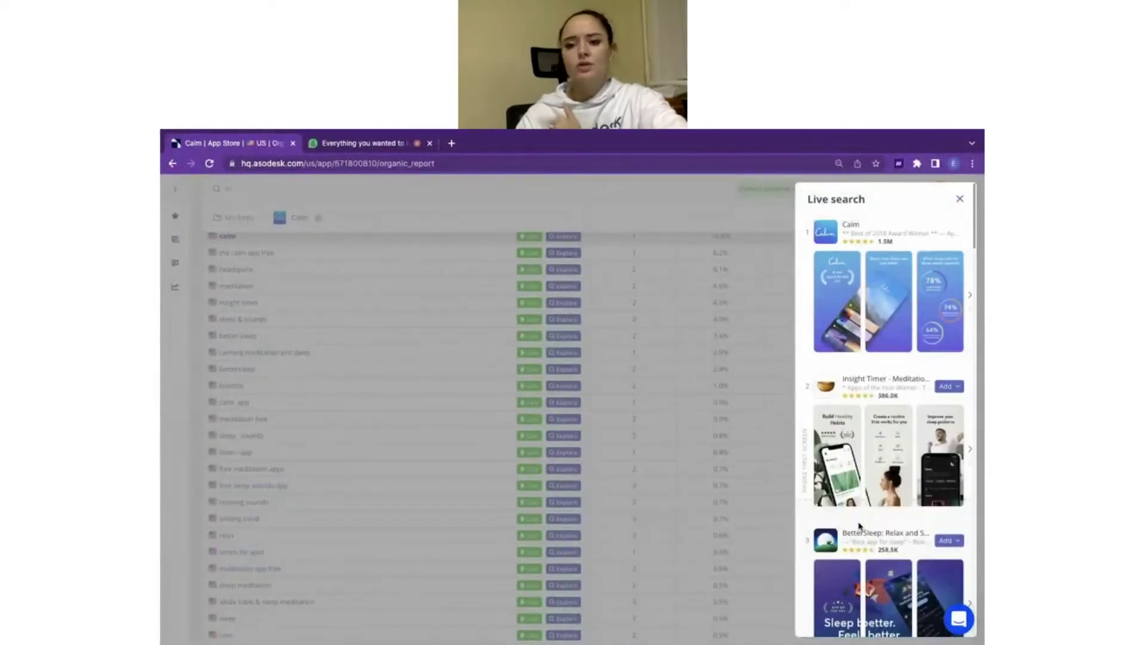
scroll(870, 477, "down", 6)
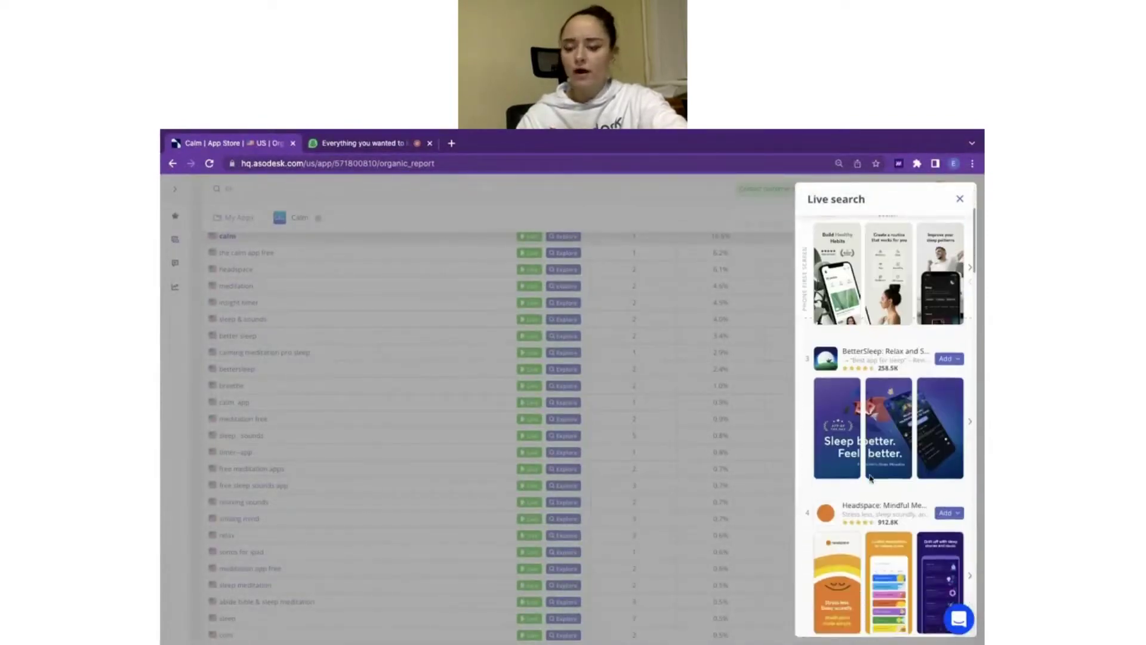
scroll(870, 477, "down", 1)
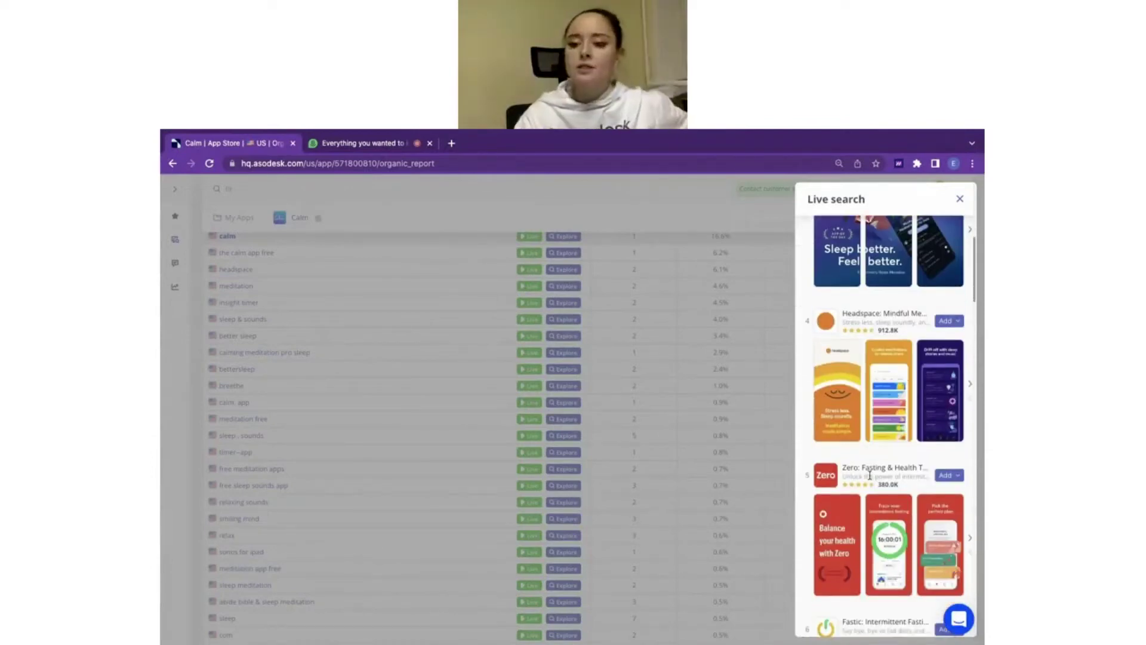
scroll(869, 475, "down", 4)
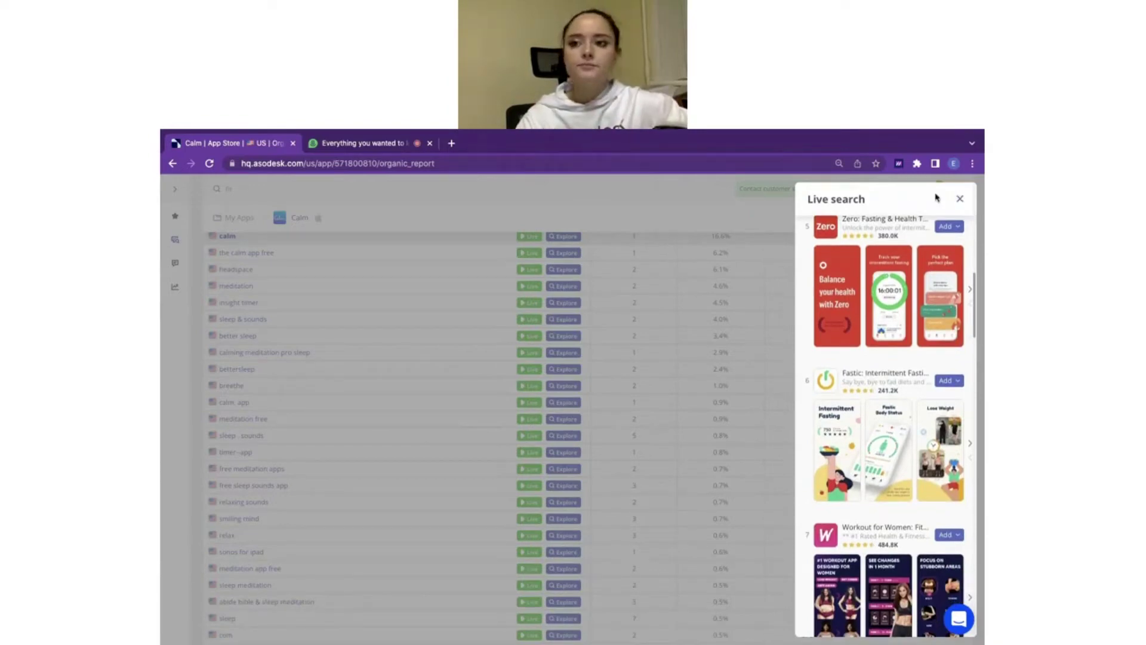
left_click(960, 200)
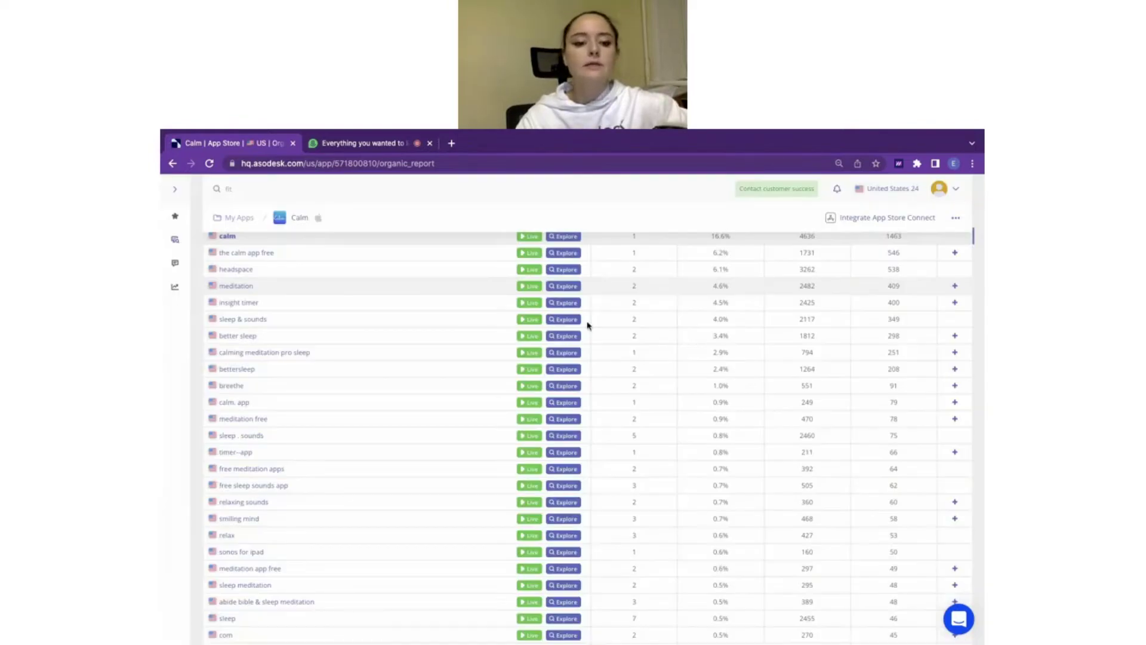
Step: Open the ASO Comparative Report for Calm and look over its rank-group summaries and keyword table
scroll(587, 325, "up", 10)
scroll(588, 325, "up", 7)
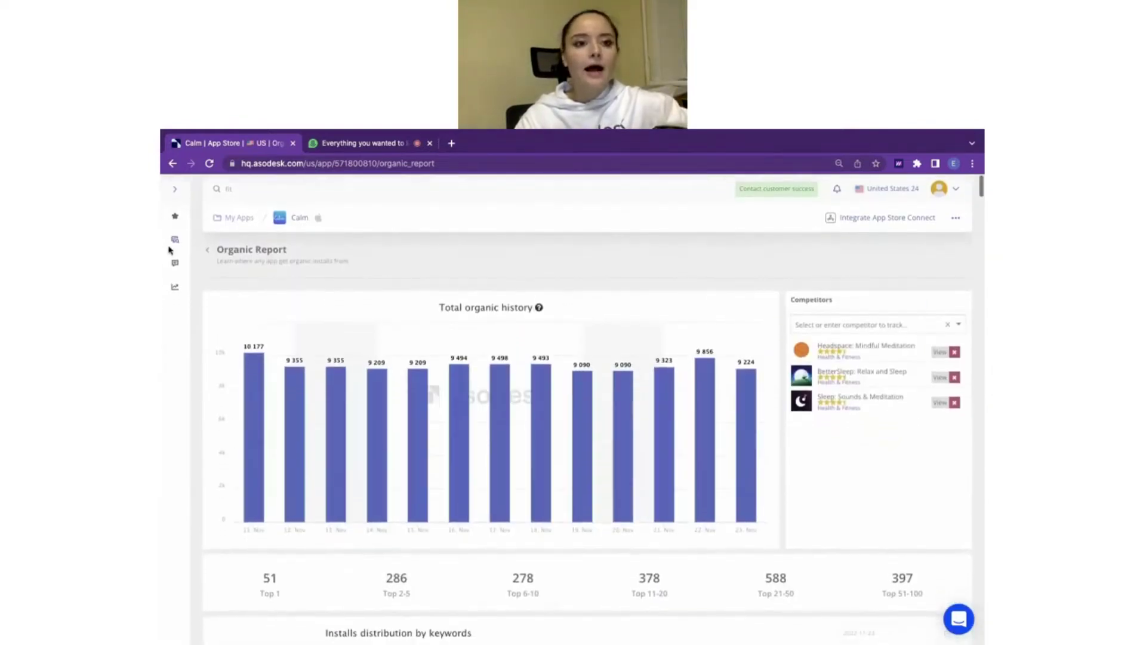
mouse_move(177, 261)
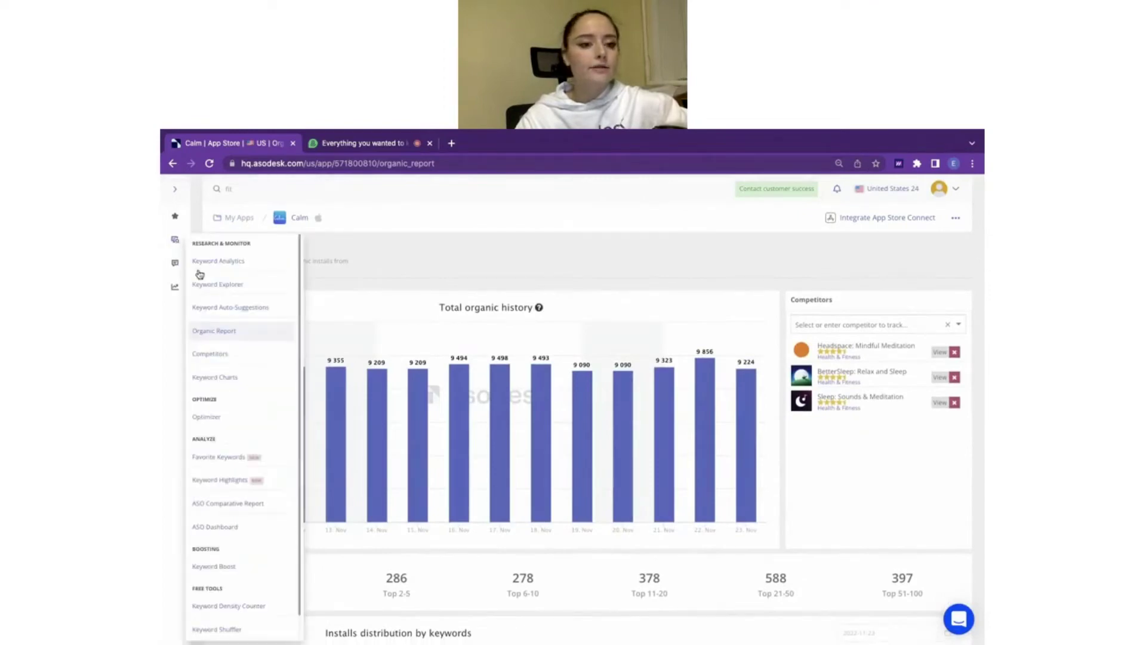
left_click(247, 507)
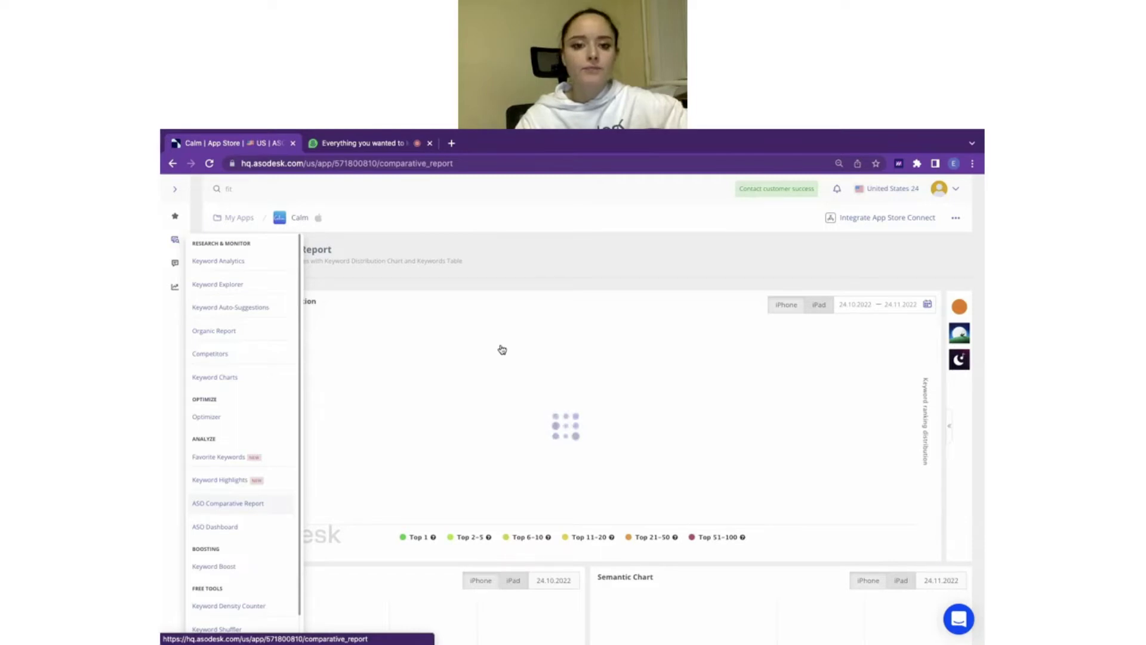
scroll(502, 349, "down", 3)
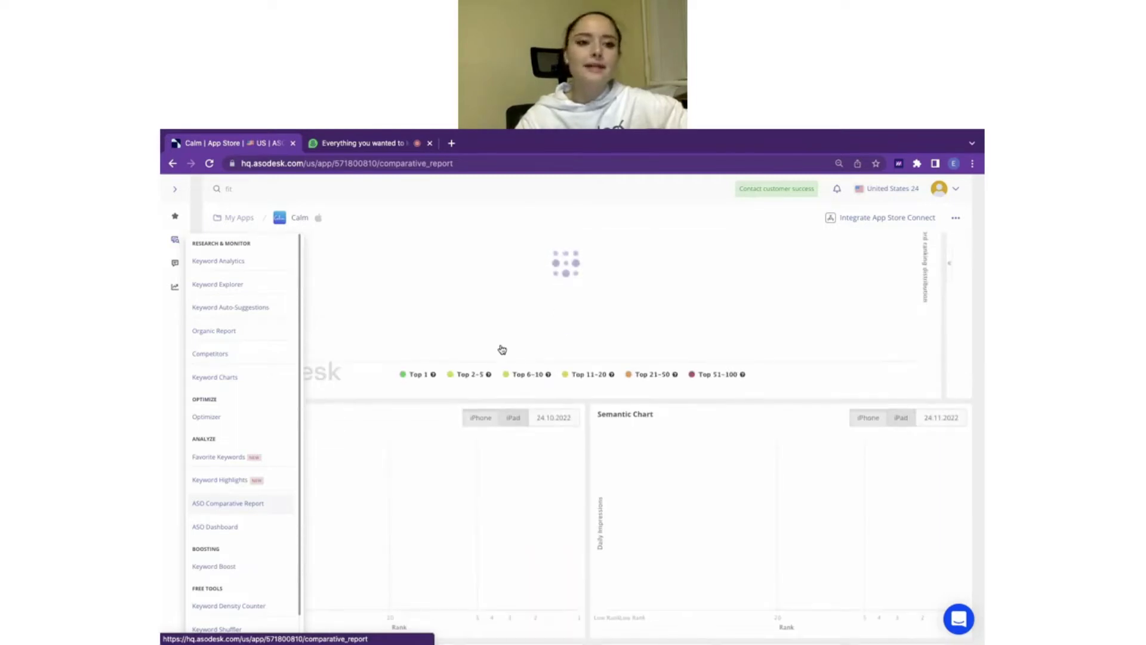
left_click(677, 289)
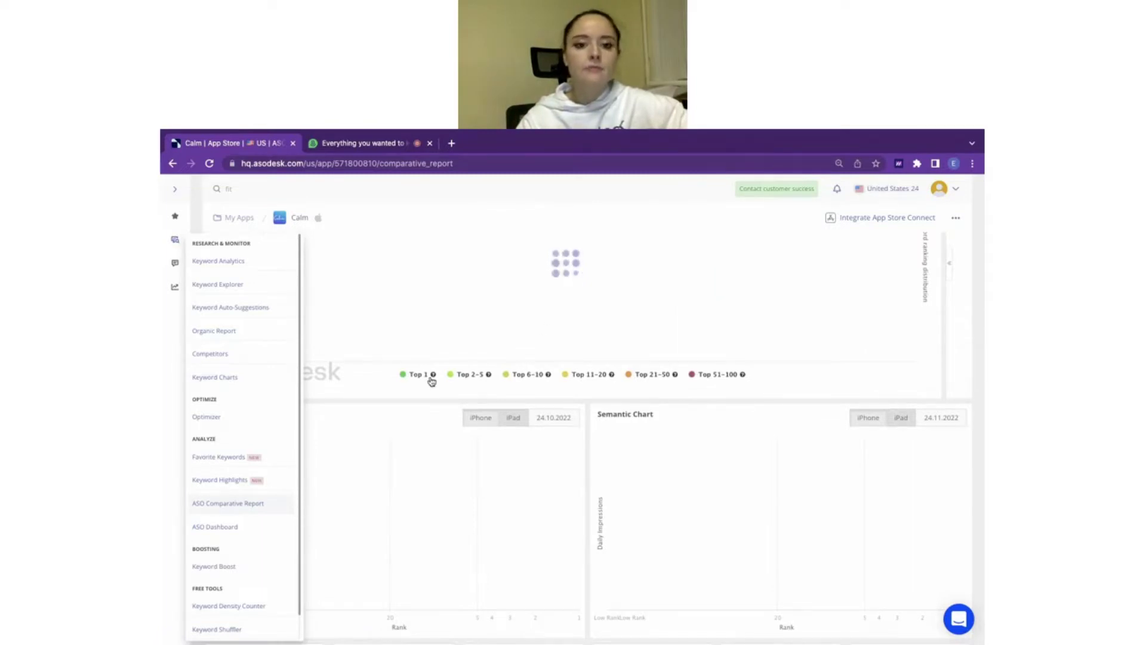
scroll(431, 379, "down", 2)
scroll(431, 381, "down", 2)
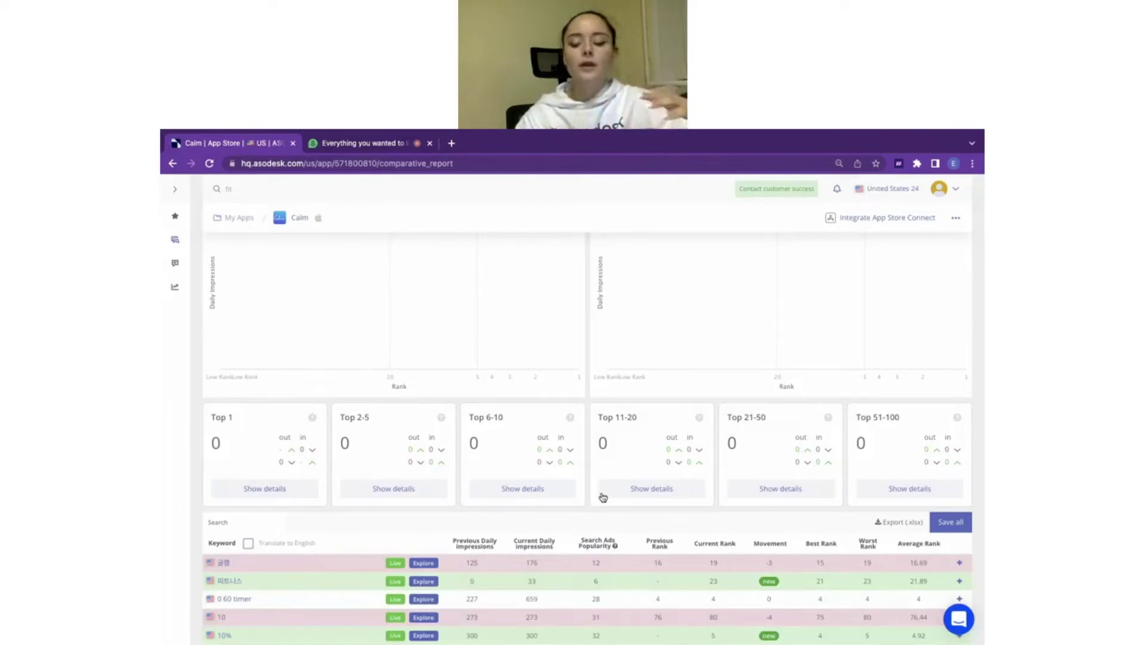
Step: Examine the daily keyword ranking distribution chart in the ASO Comparative Report
scroll(603, 497, "up", 8)
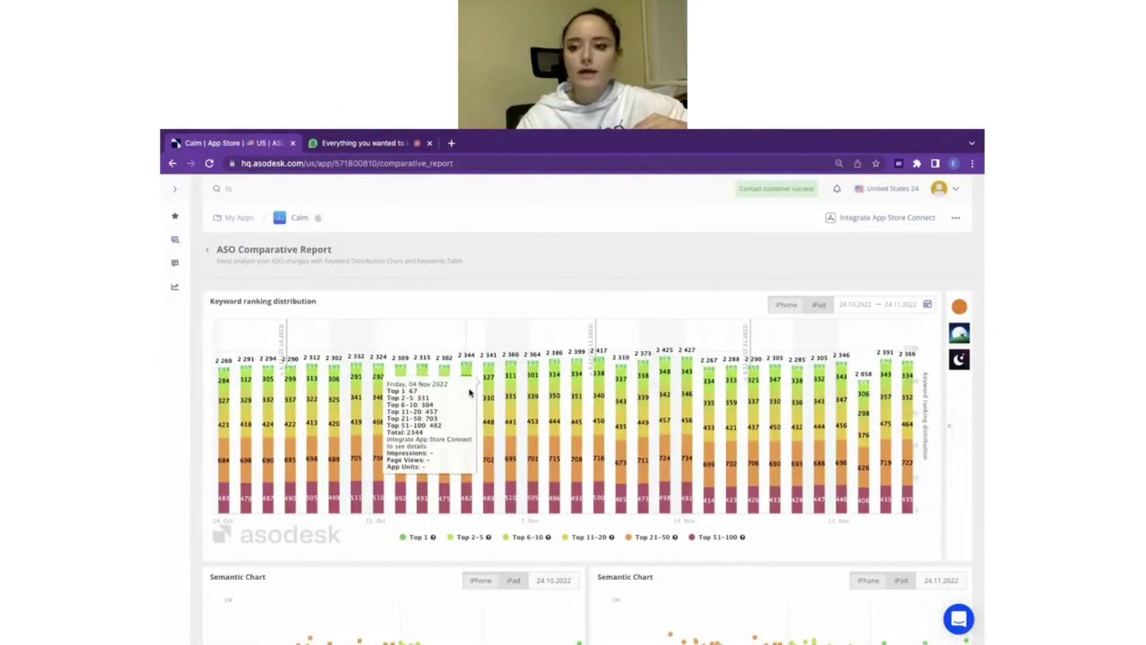
scroll(470, 393, "down", 2)
scroll(470, 392, "up", 2)
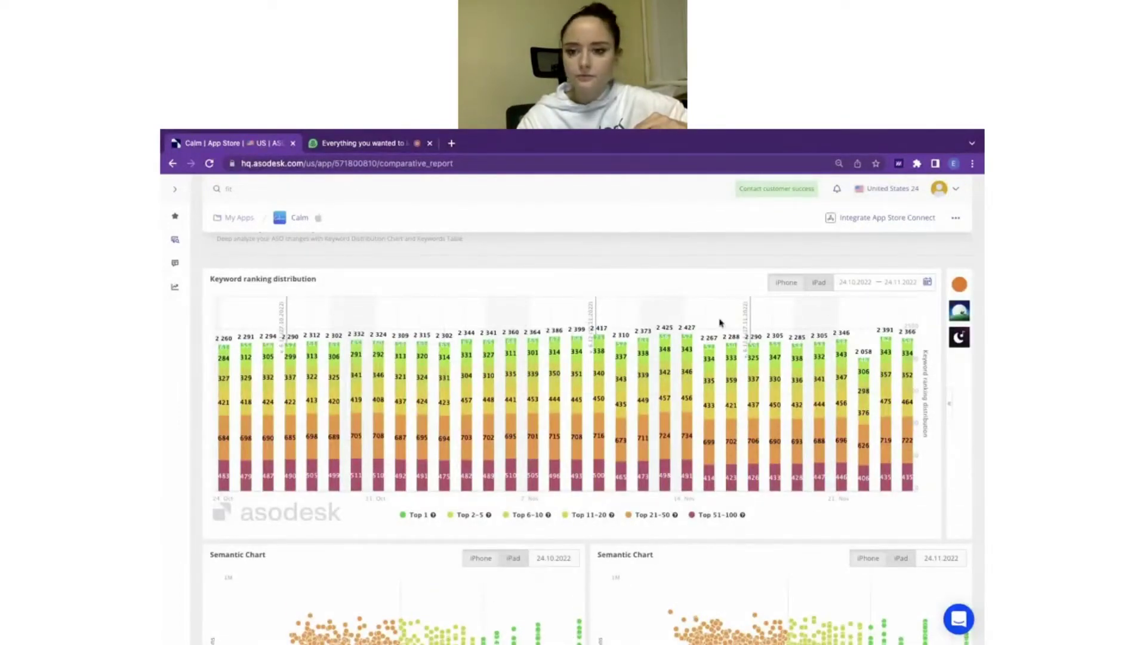
Step: Filter the comparative report's keyword table by "sleep"
scroll(720, 322, "down", 10)
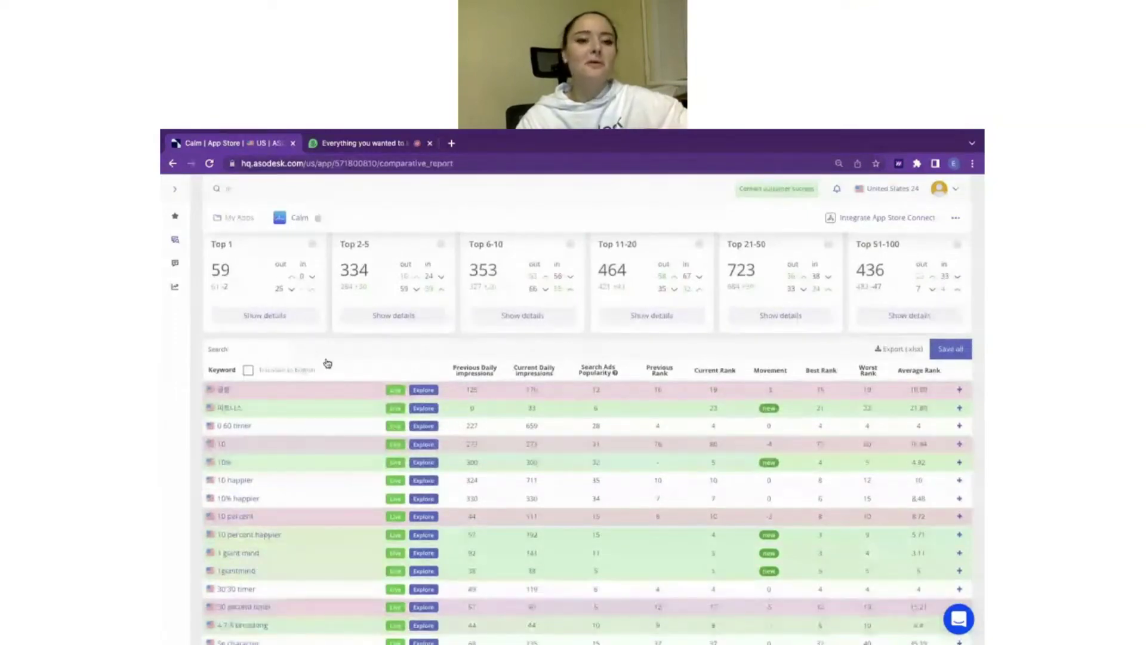
left_click(230, 354)
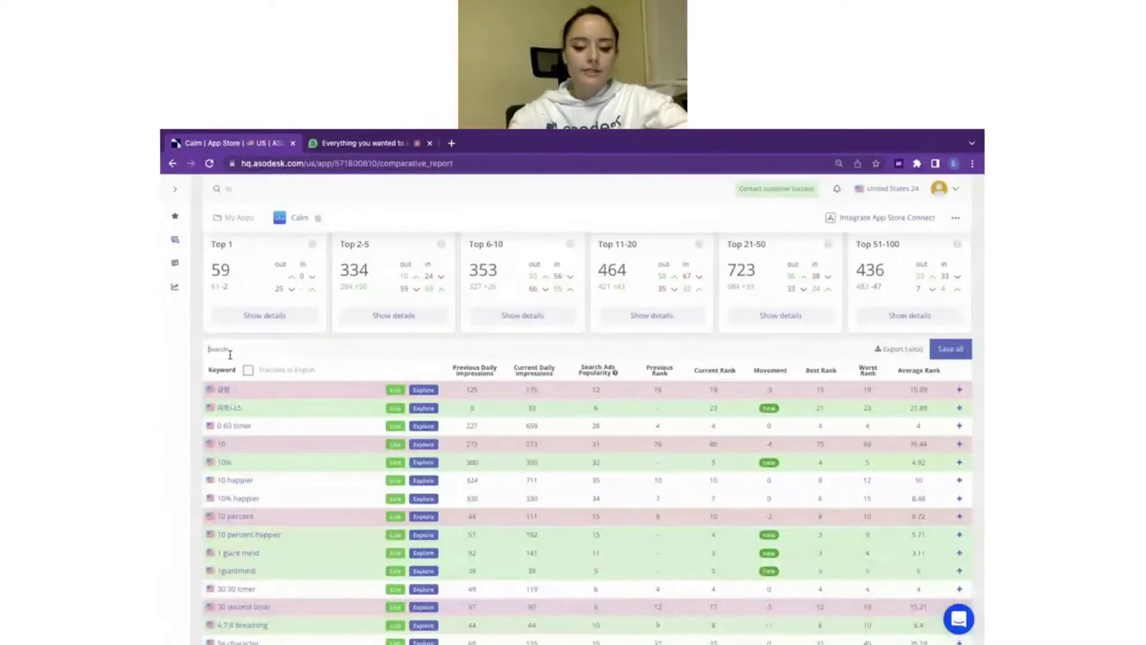
type("м")
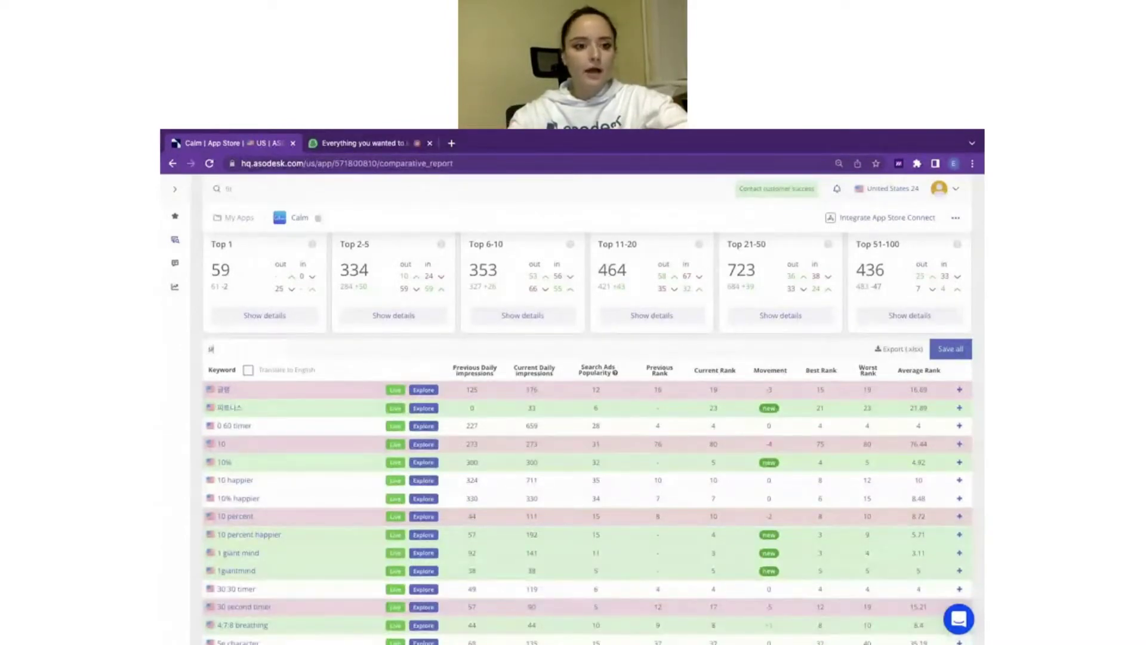
type("leep")
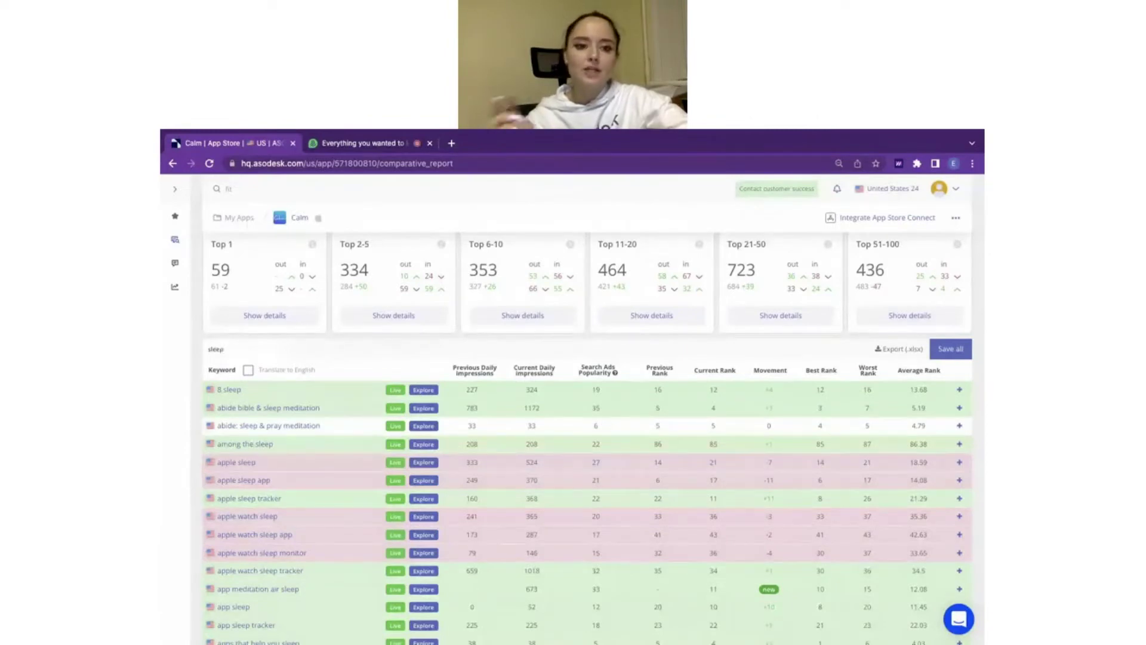
Step: Review the filtered sleep keywords, comparing previous and current daily impressions, Search Ads popularity and rank movement
scroll(423, 501, "down", 2)
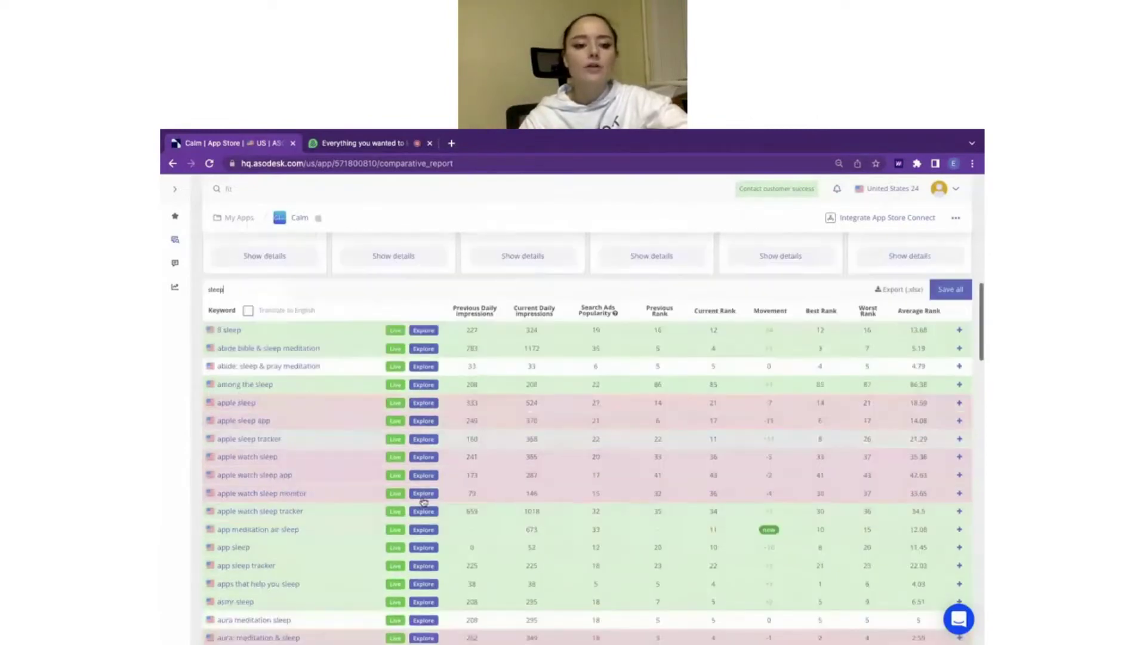
scroll(422, 469, "down", 1)
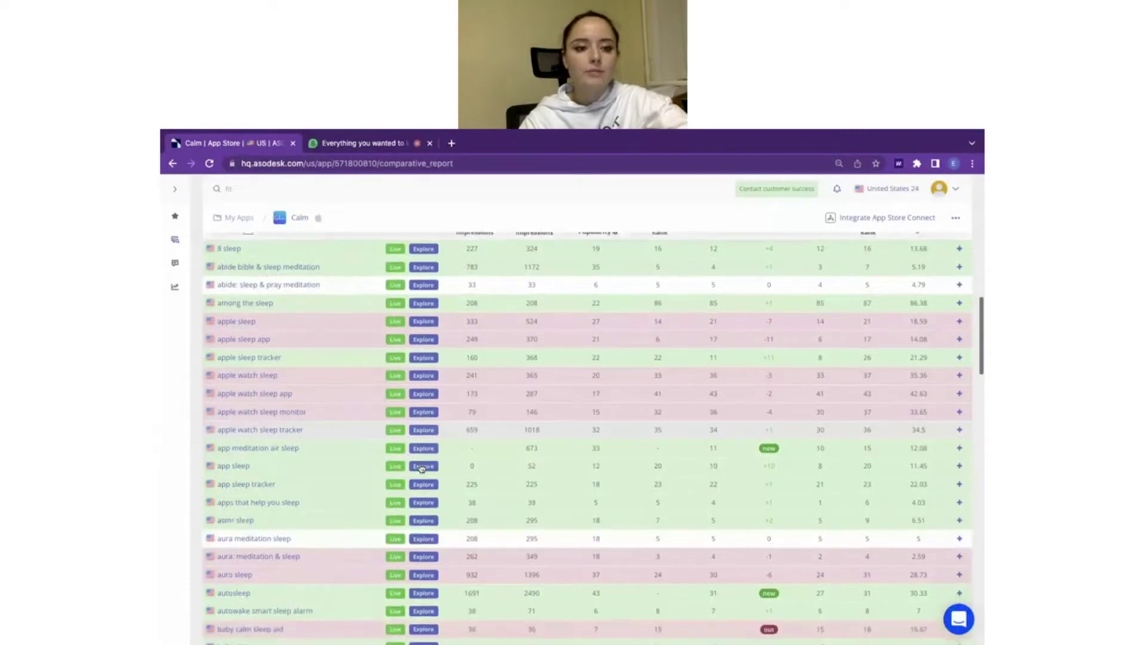
scroll(316, 519, "down", 2)
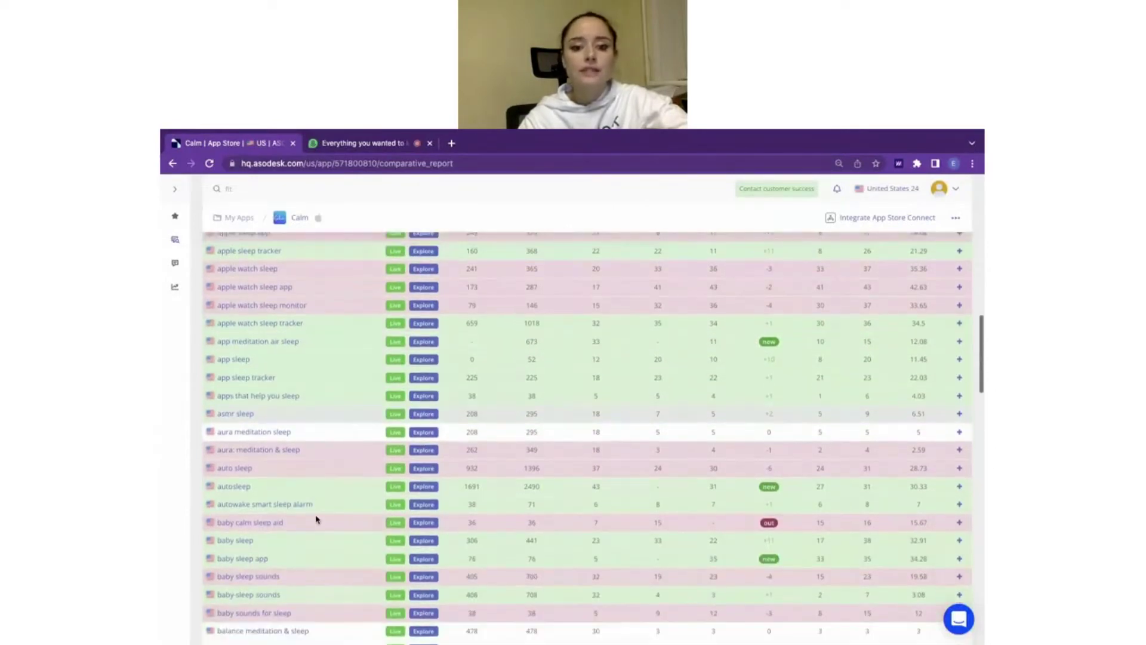
scroll(316, 519, "down", 1)
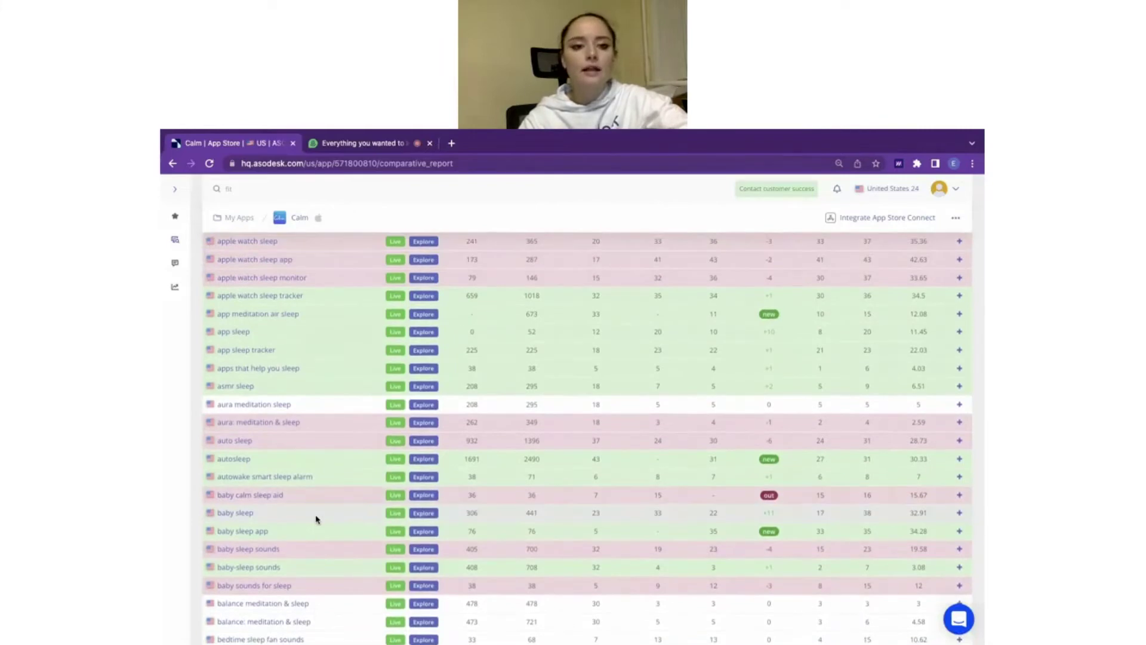
scroll(316, 519, "up", 3)
scroll(316, 519, "up", 1)
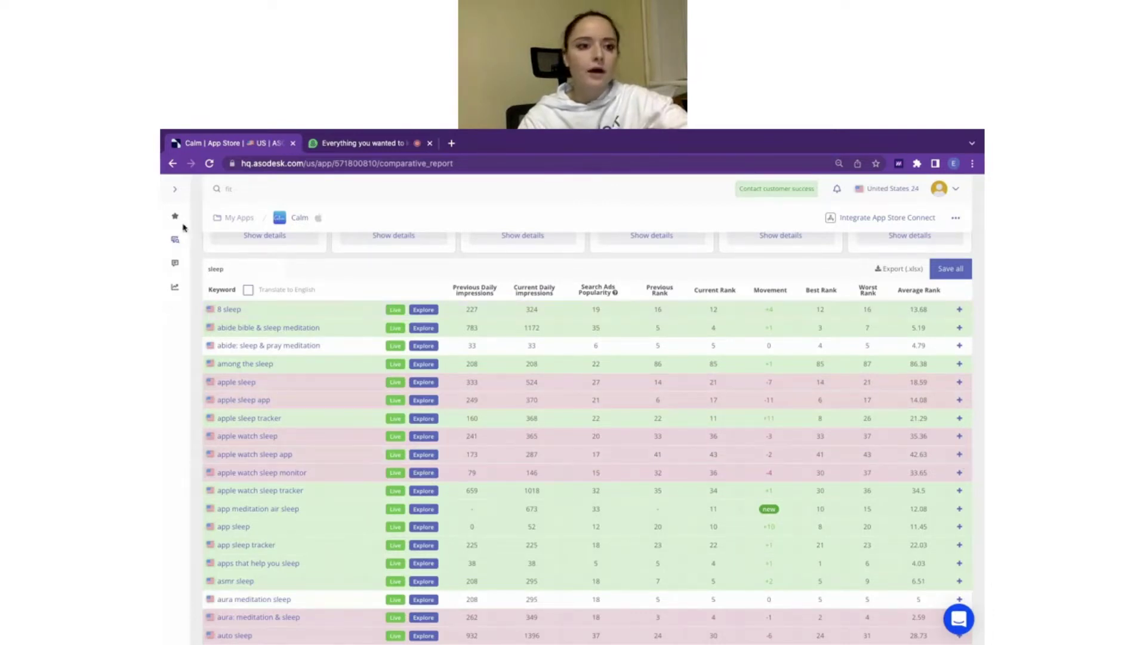
Step: Open Keyword Analytics for Calm, waiting out the unresponsive page and reloading it
mouse_move(177, 240)
left_click(211, 266)
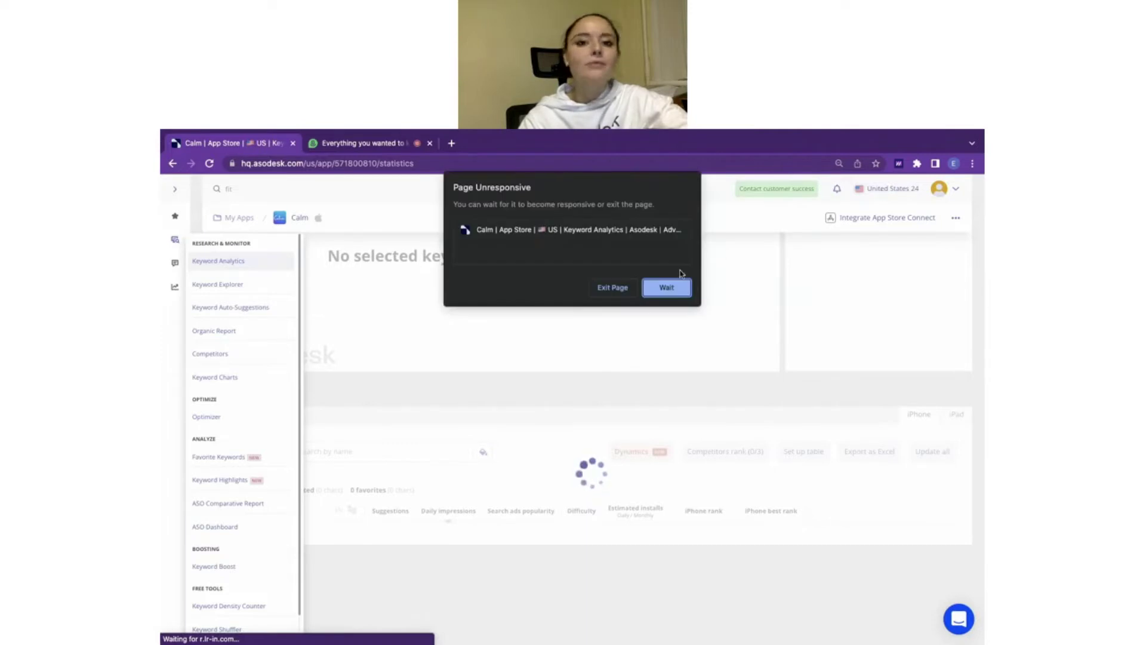
left_click(666, 287)
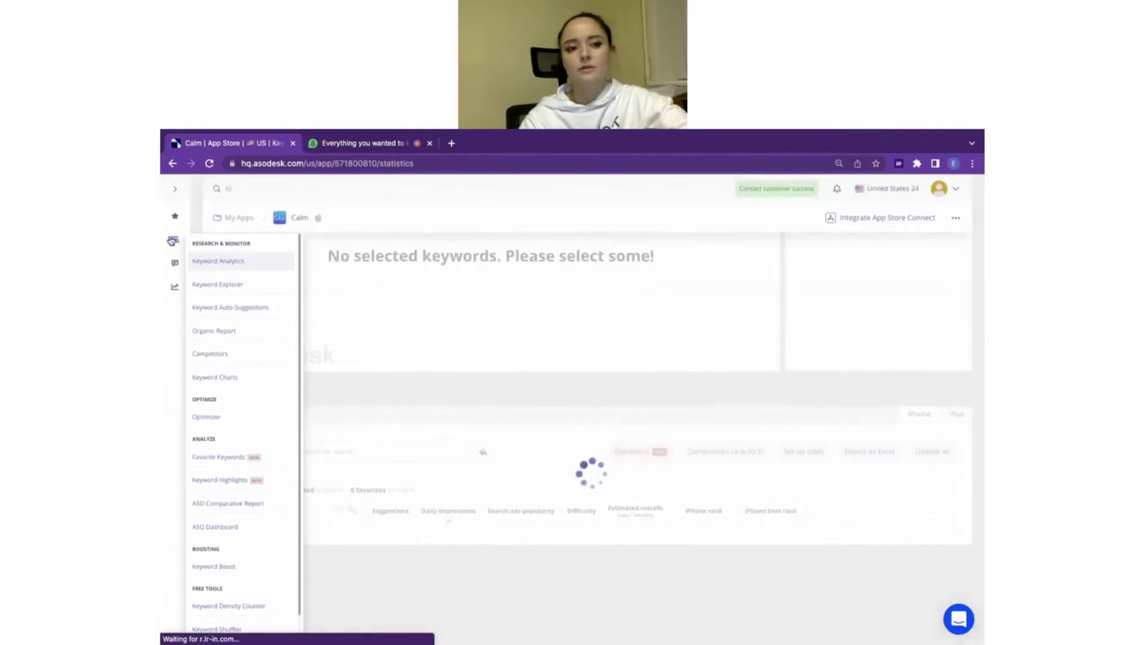
left_click(416, 164)
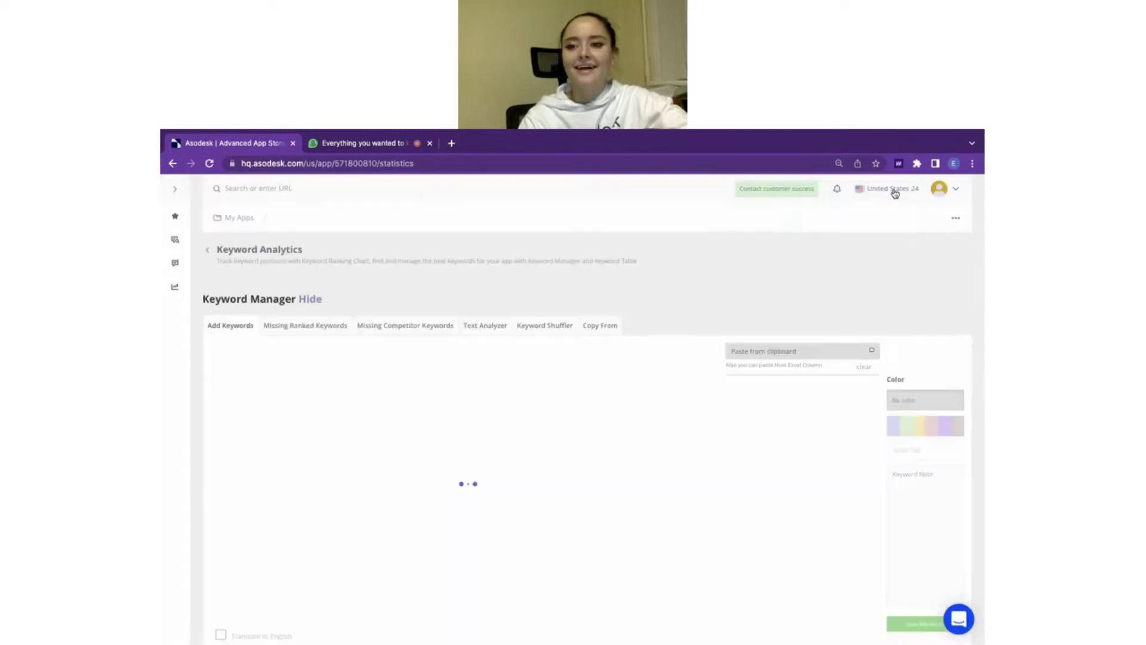
Step: Switch the Keyword Analytics country from United States to France
left_click(891, 189)
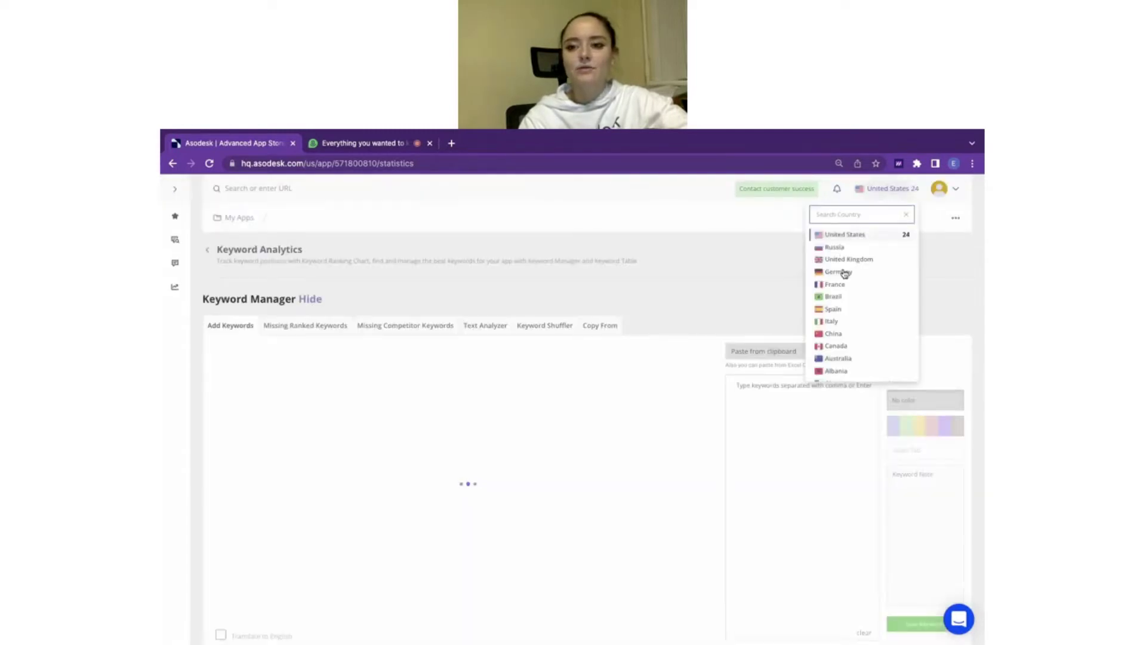
scroll(851, 343, "down", 4)
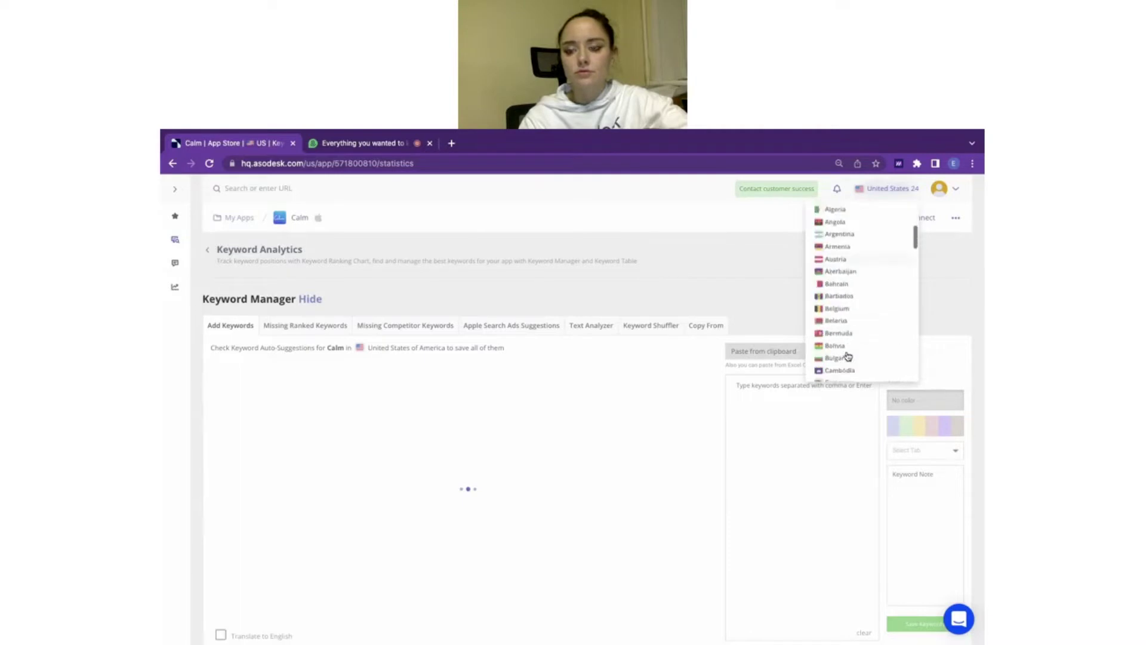
scroll(872, 235, "up", 4)
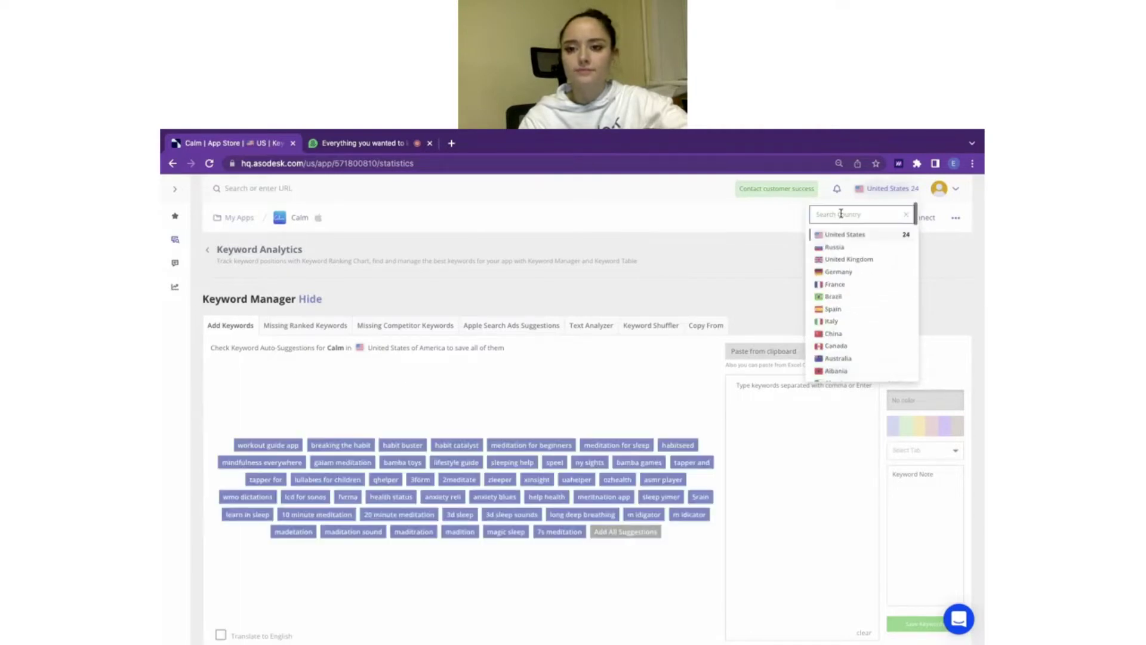
left_click(840, 285)
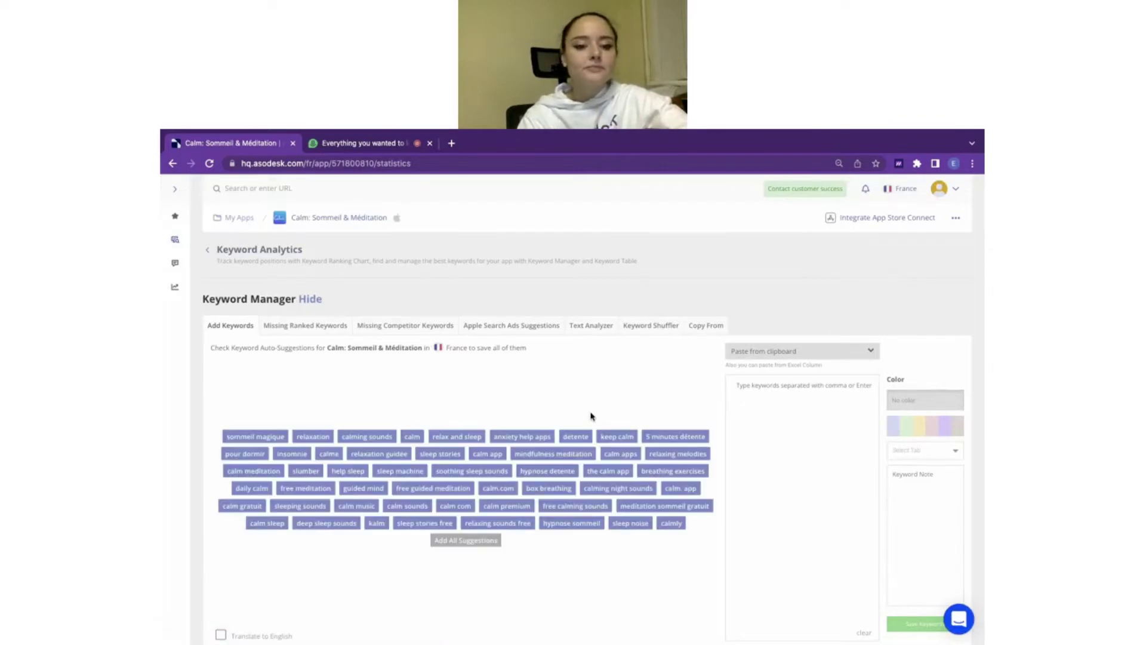
Step: Turn on English translation for the French keyword suggestions and look over the translated terms
scroll(427, 433, "down", 3)
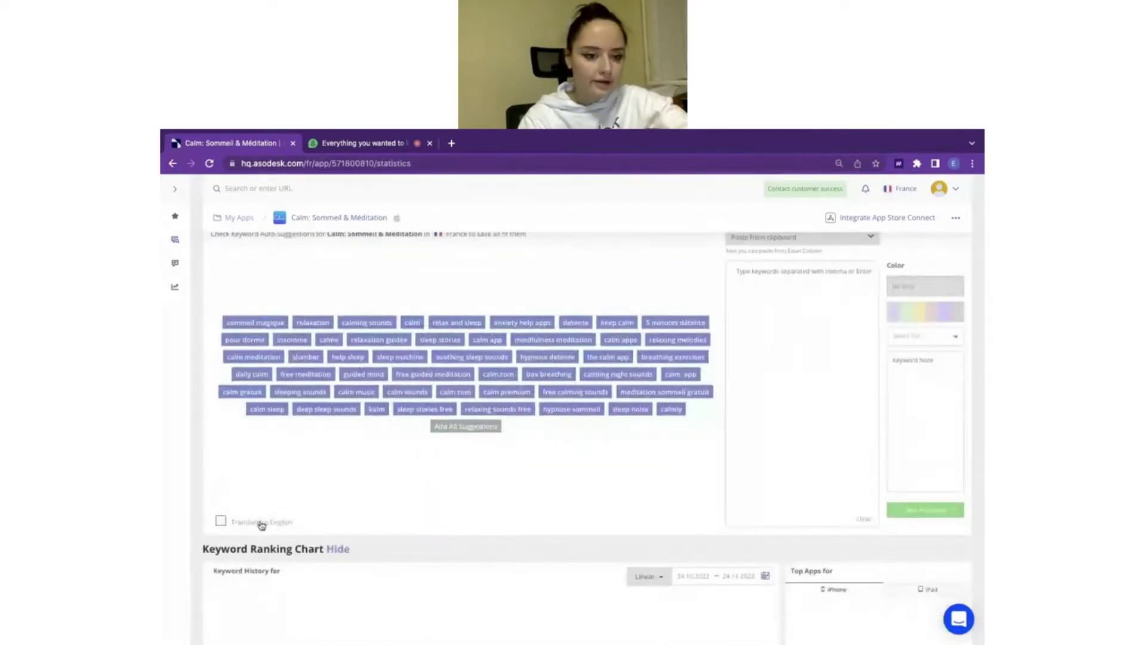
left_click(261, 522)
scroll(418, 388, "up", 2)
scroll(463, 319, "up", 5)
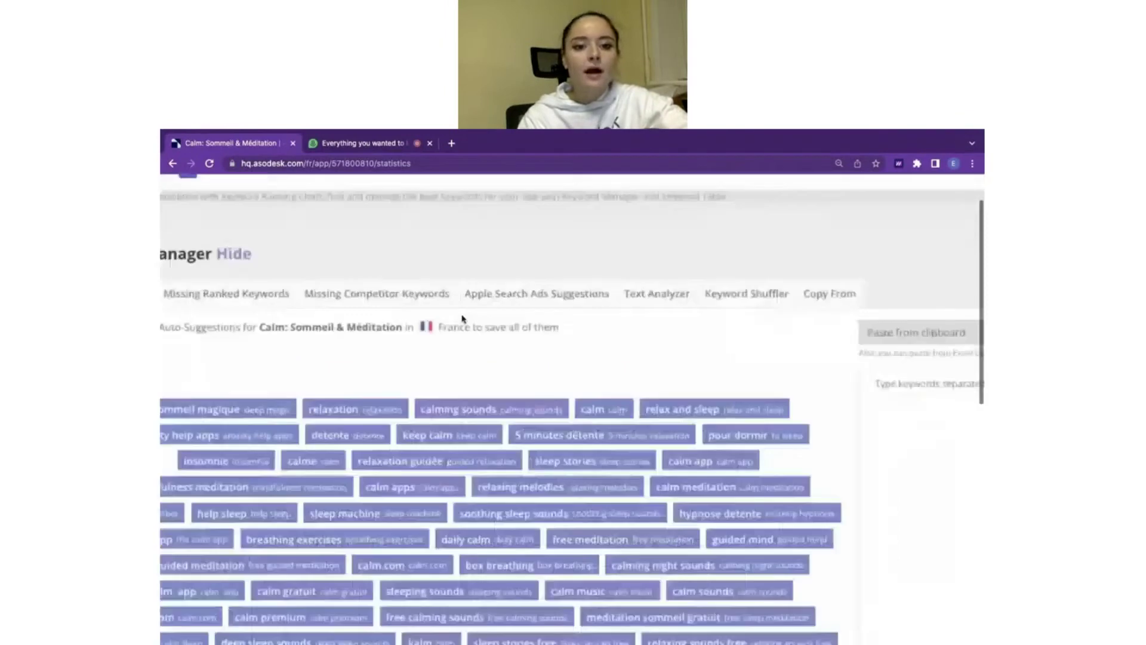
scroll(463, 319, "down", 2)
scroll(463, 320, "down", 2)
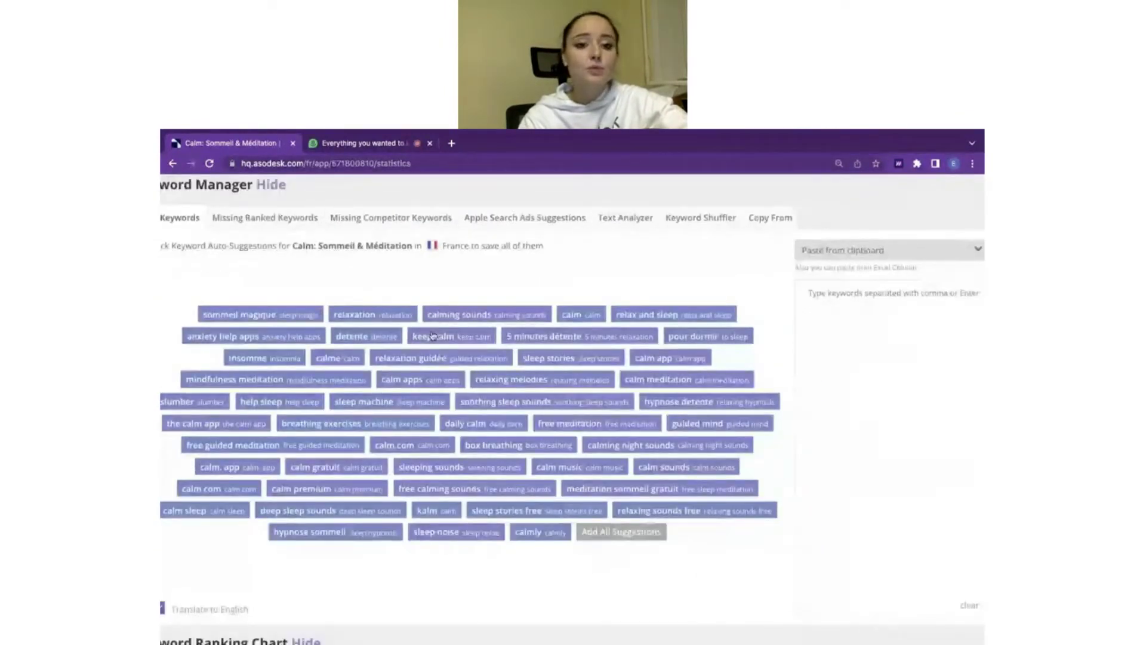
Step: Add the suggestions "sommeil magique" and "insomnie" to the keyword entry list for France
left_click(276, 316)
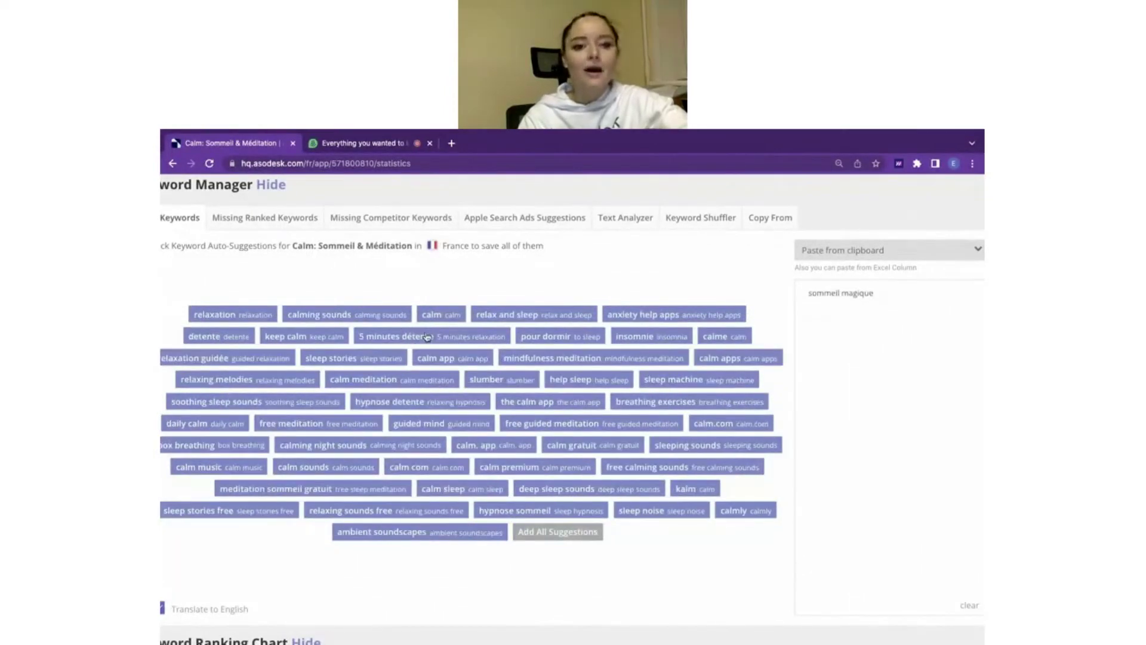
left_click(643, 343)
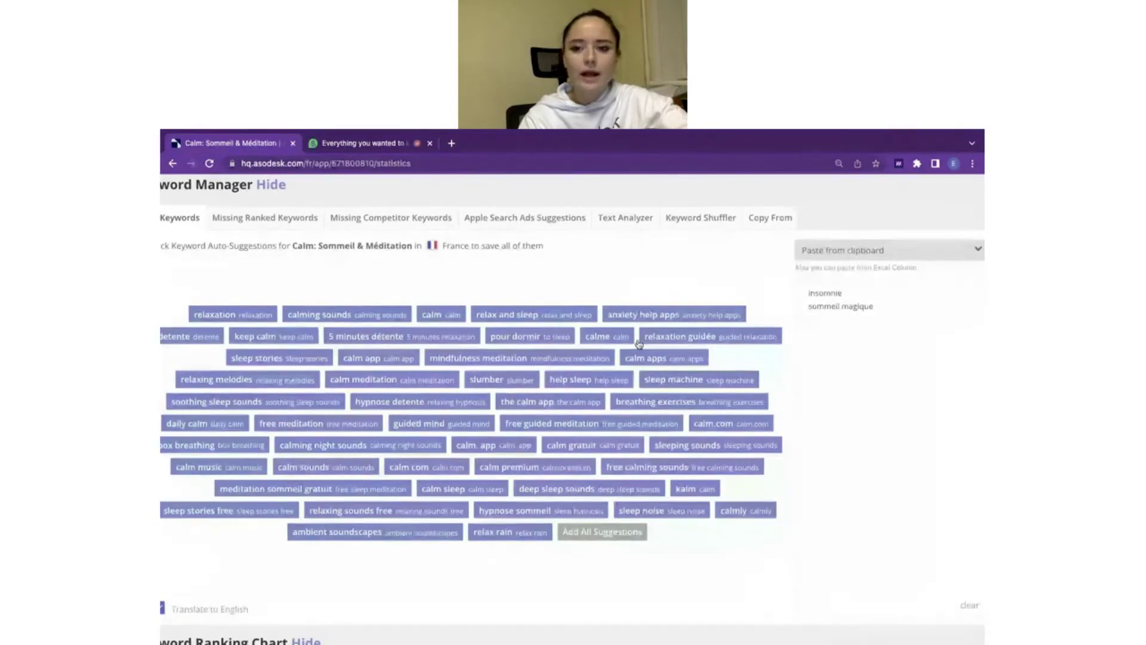
scroll(535, 272, "left", 2)
scroll(535, 273, "left", 1)
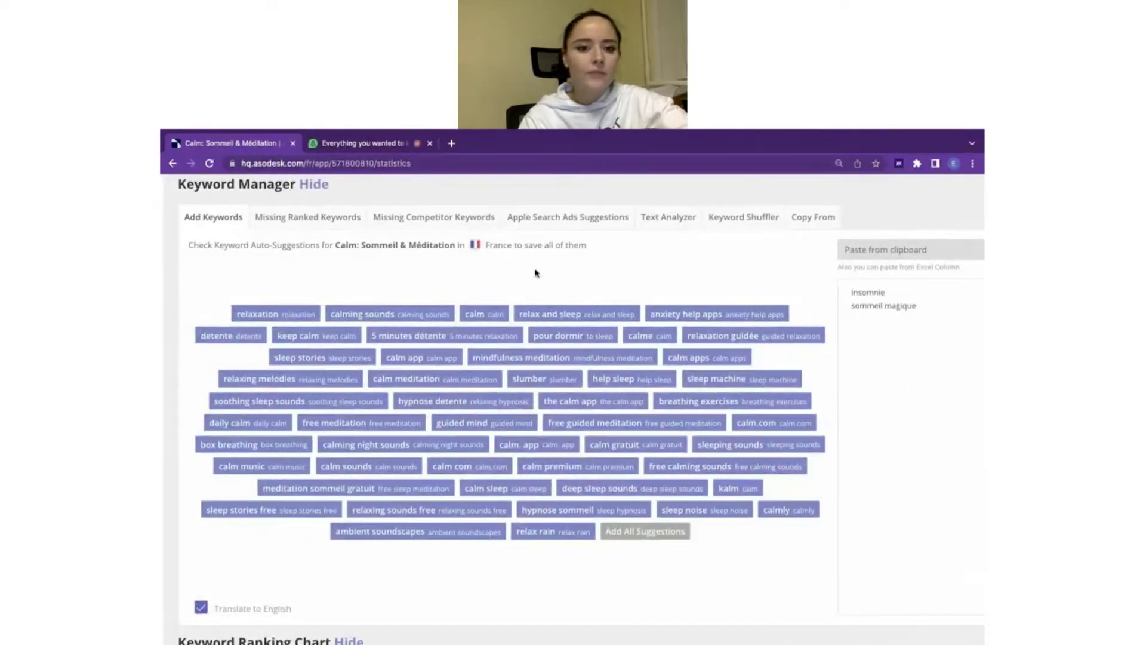
Step: Add the suggestion "5 minutes détente" and the missing ranked Top 1 keywords "musique hypnose" and "ambient soundscapes" to the France keyword entry list
left_click(479, 339)
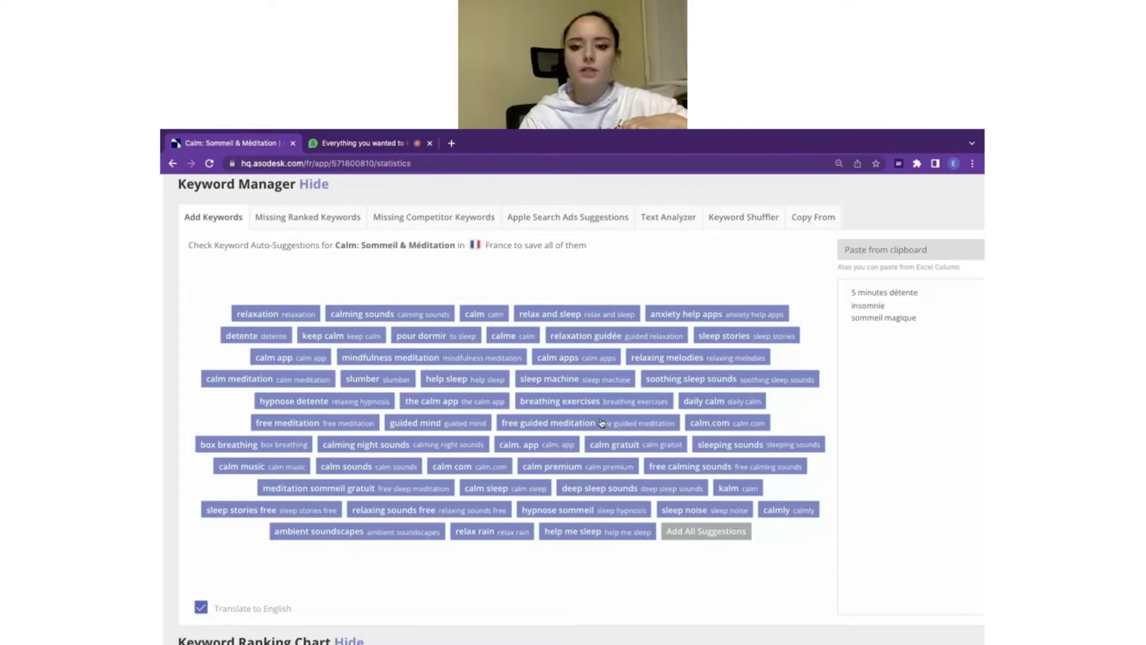
left_click(328, 217)
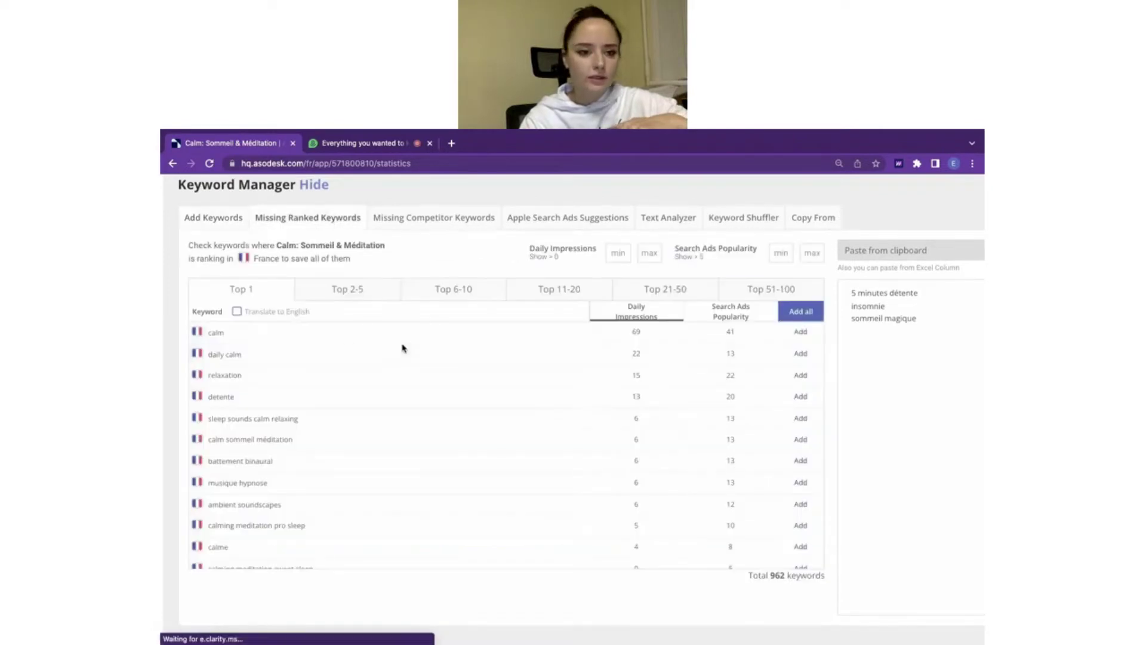
scroll(394, 427, "down", 3)
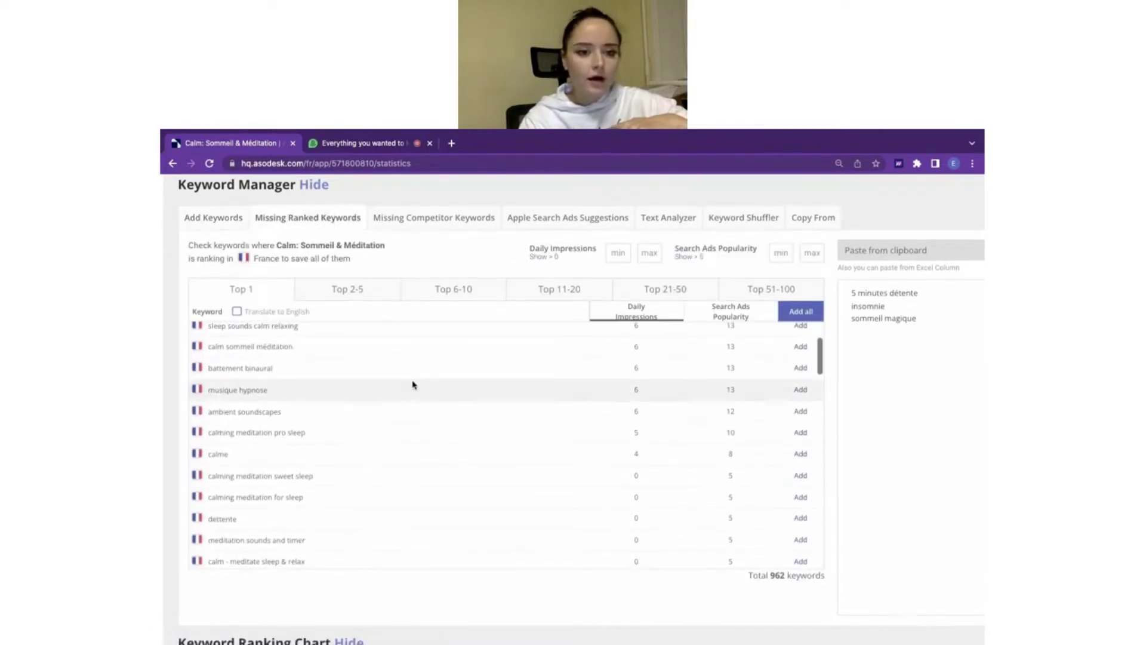
left_click(801, 390)
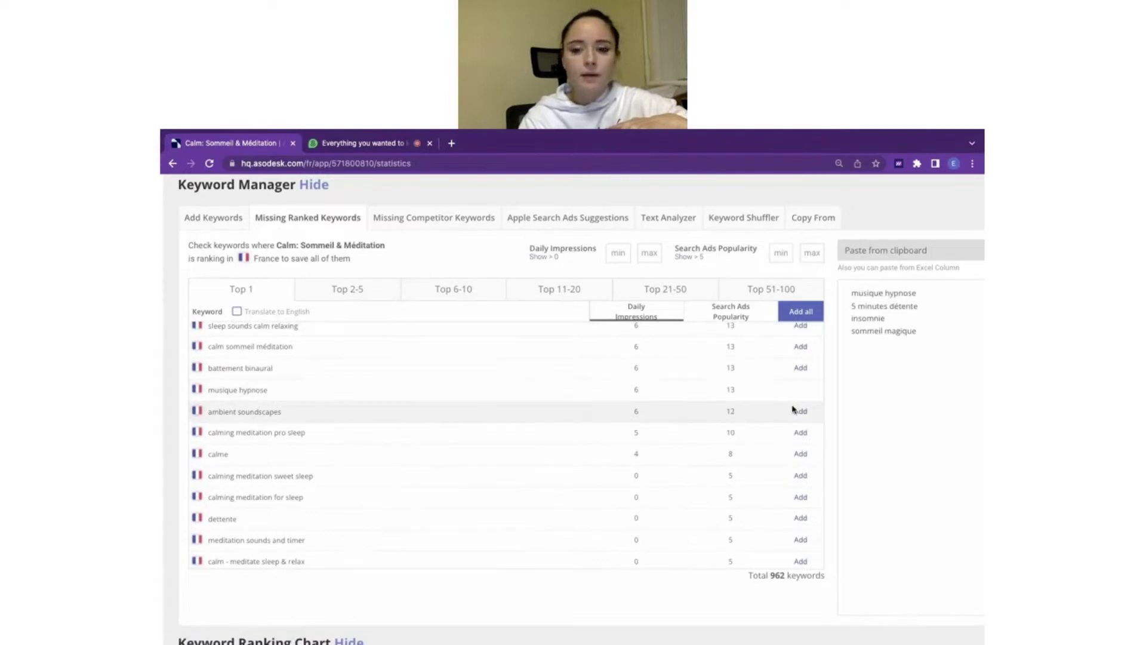
left_click(798, 412)
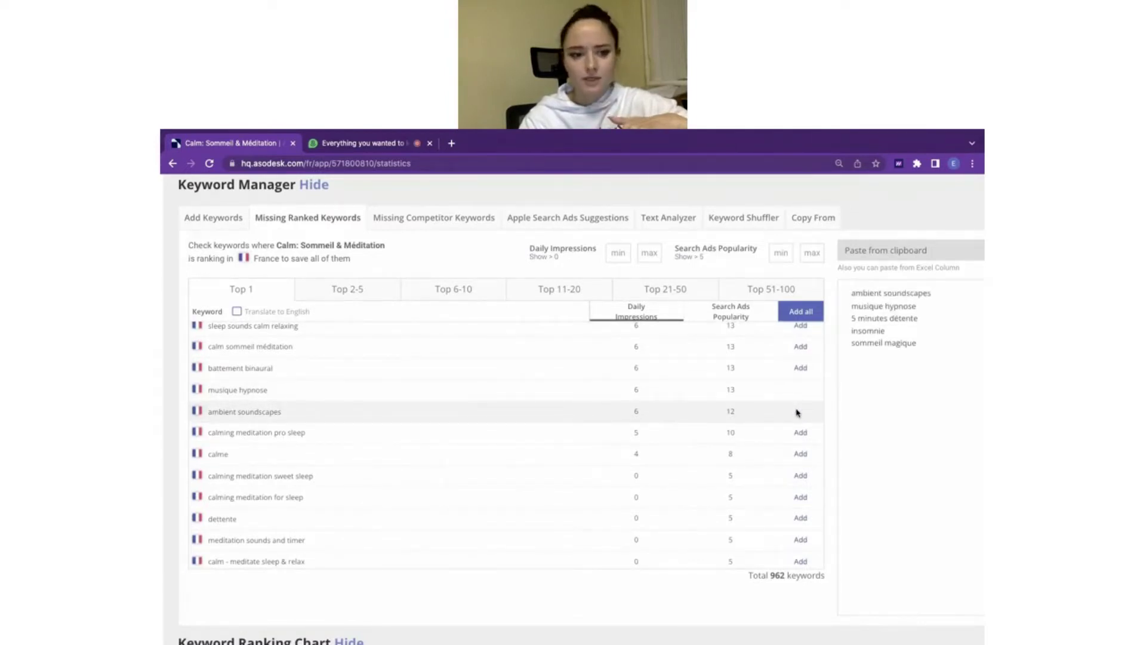
scroll(802, 411, "down", 1)
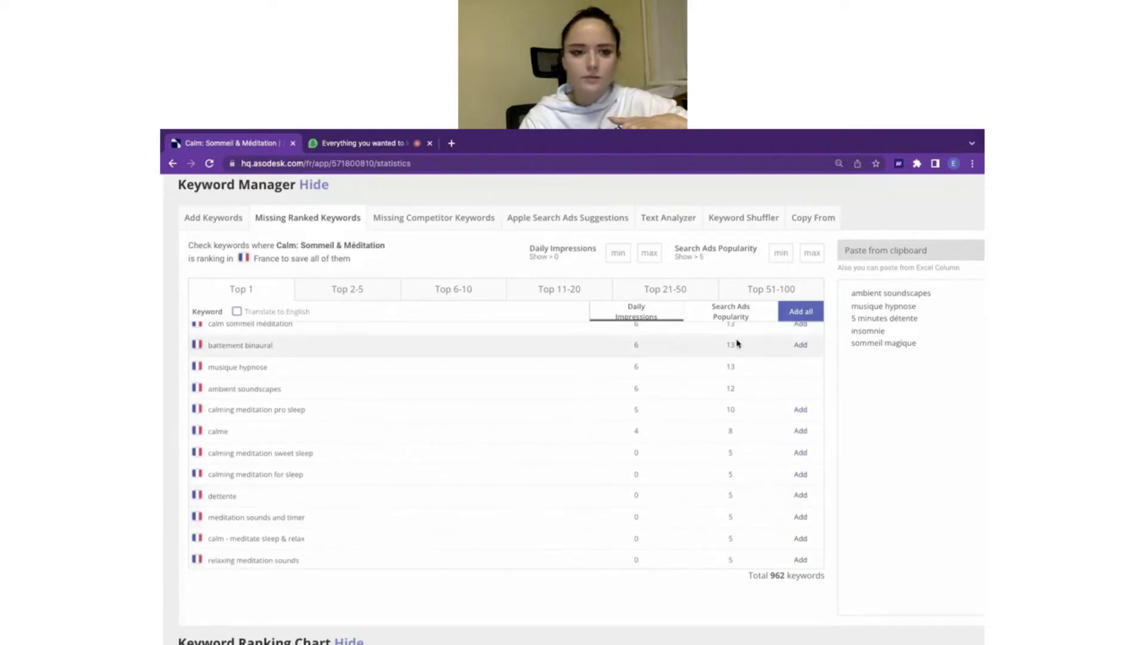
Step: Turn on English translation for the missing ranked keywords, look through the Top 1 terms and add "hypnose sommeil" to the entry list
scroll(529, 345, "up", 2)
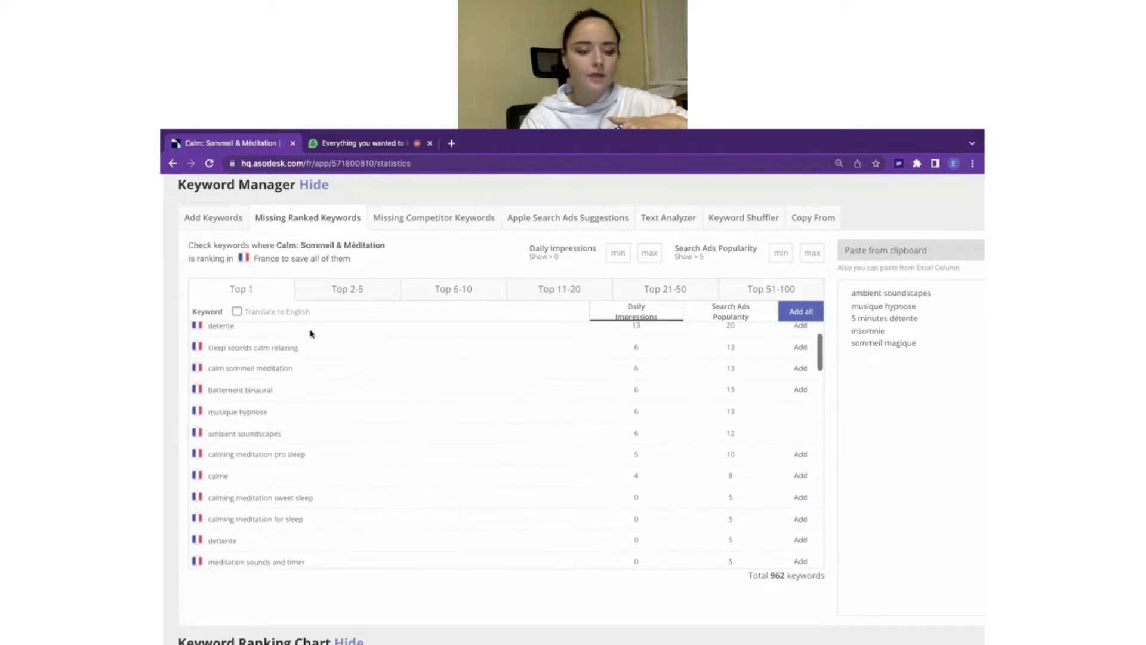
left_click(274, 311)
scroll(382, 439, "down", 2)
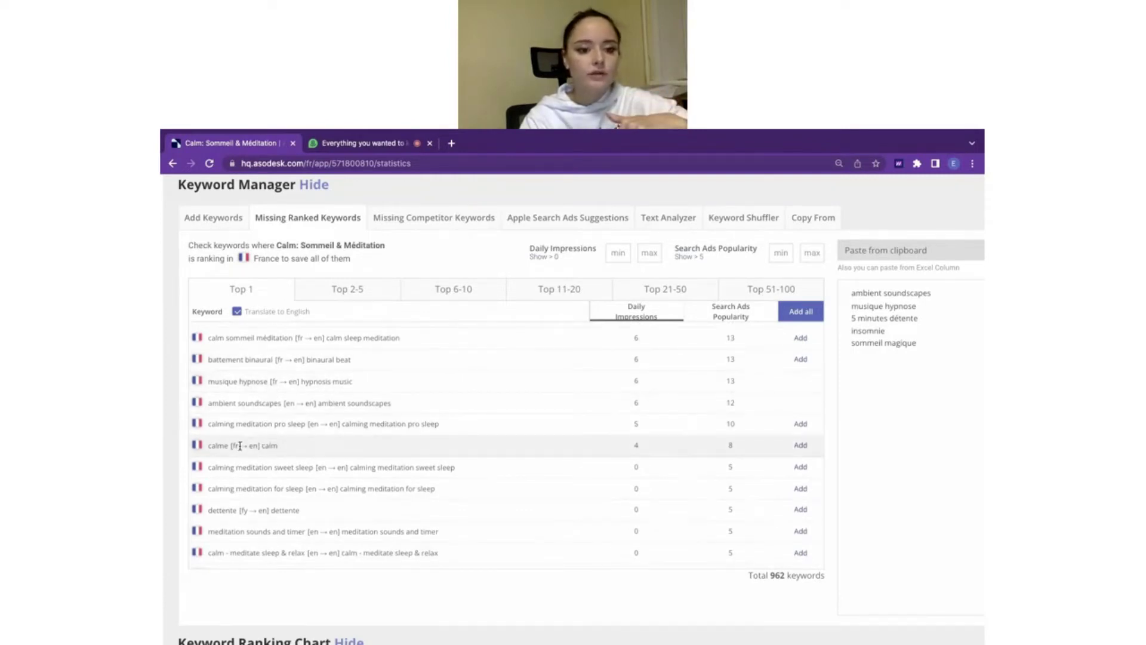
scroll(327, 502, "down", 4)
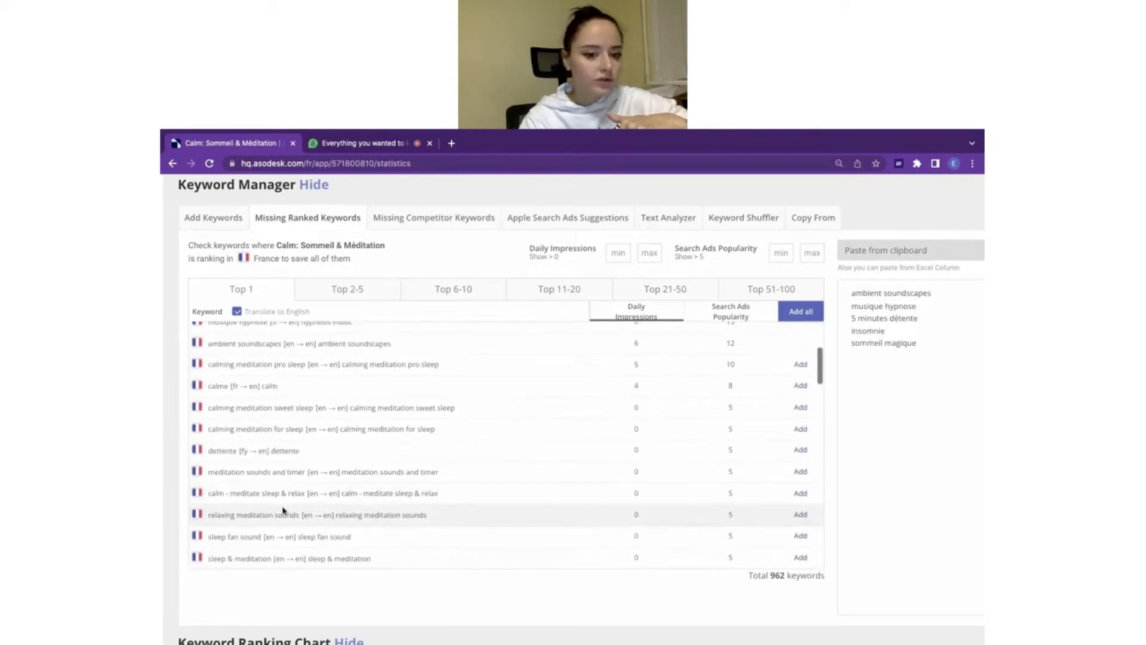
scroll(300, 489, "down", 3)
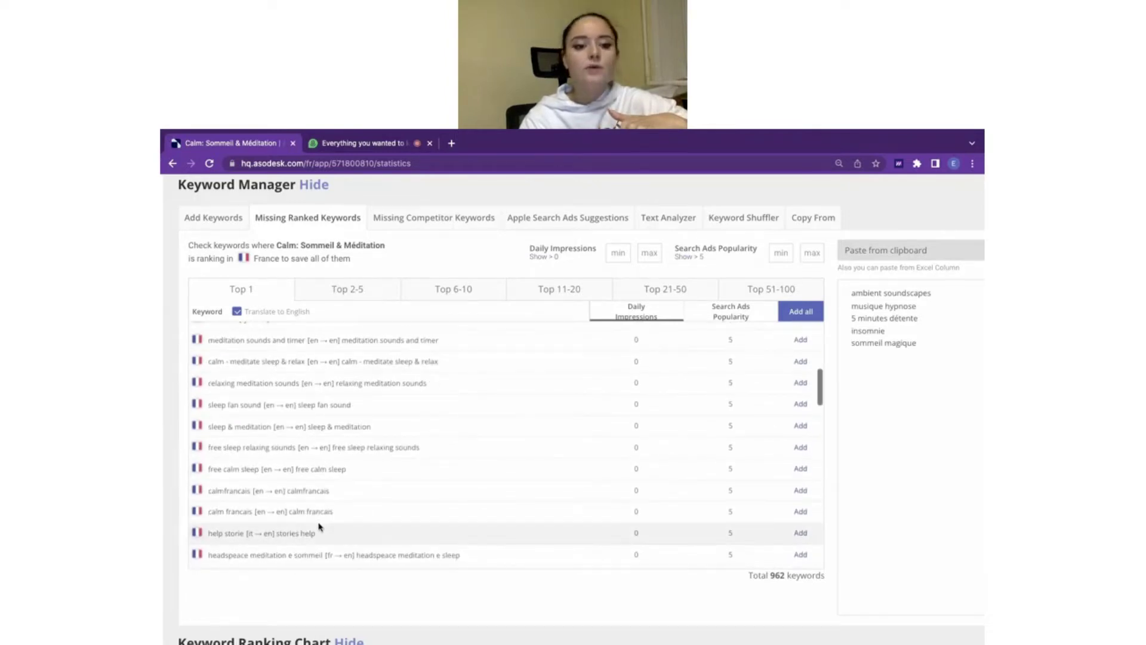
scroll(275, 542, "down", 3)
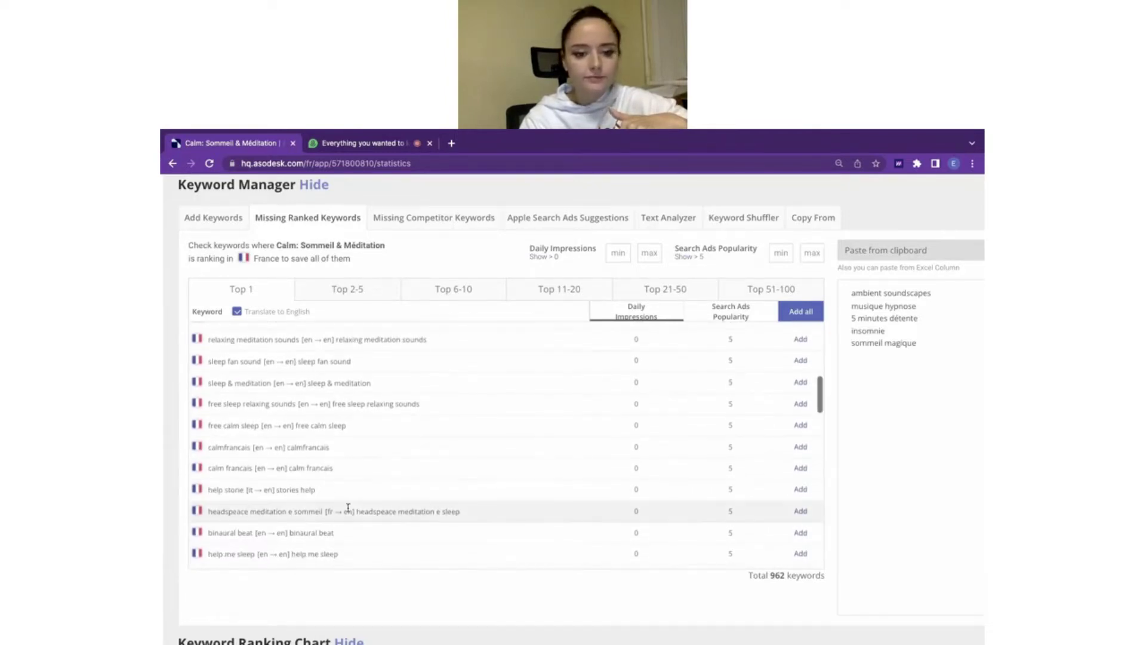
scroll(399, 488, "down", 3)
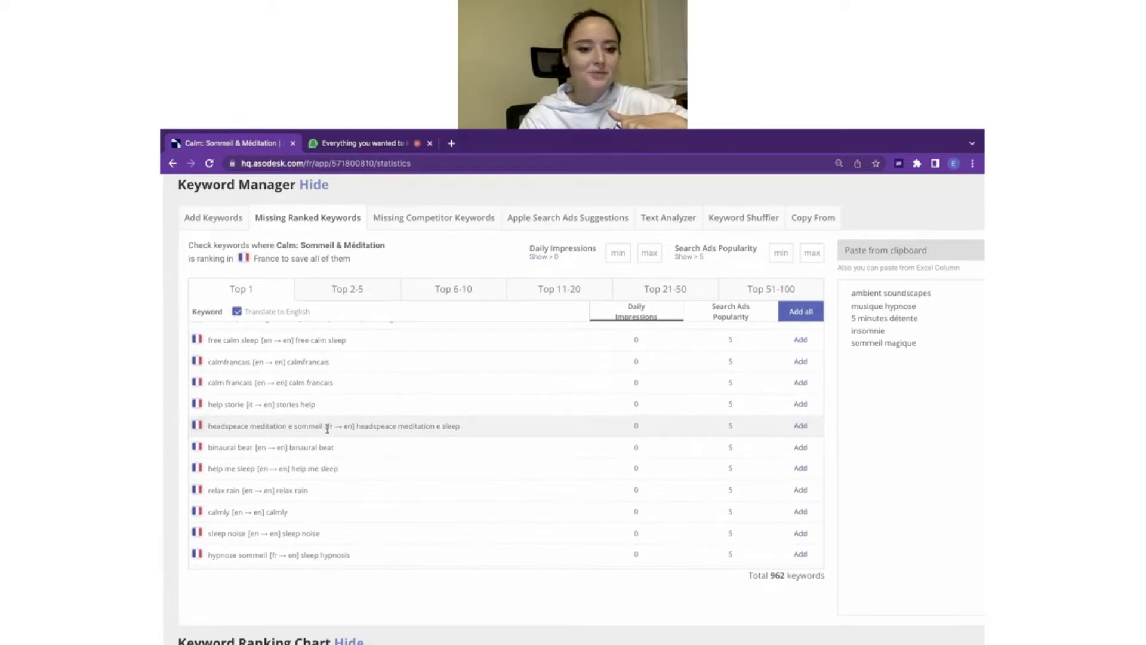
scroll(328, 432, "down", 3)
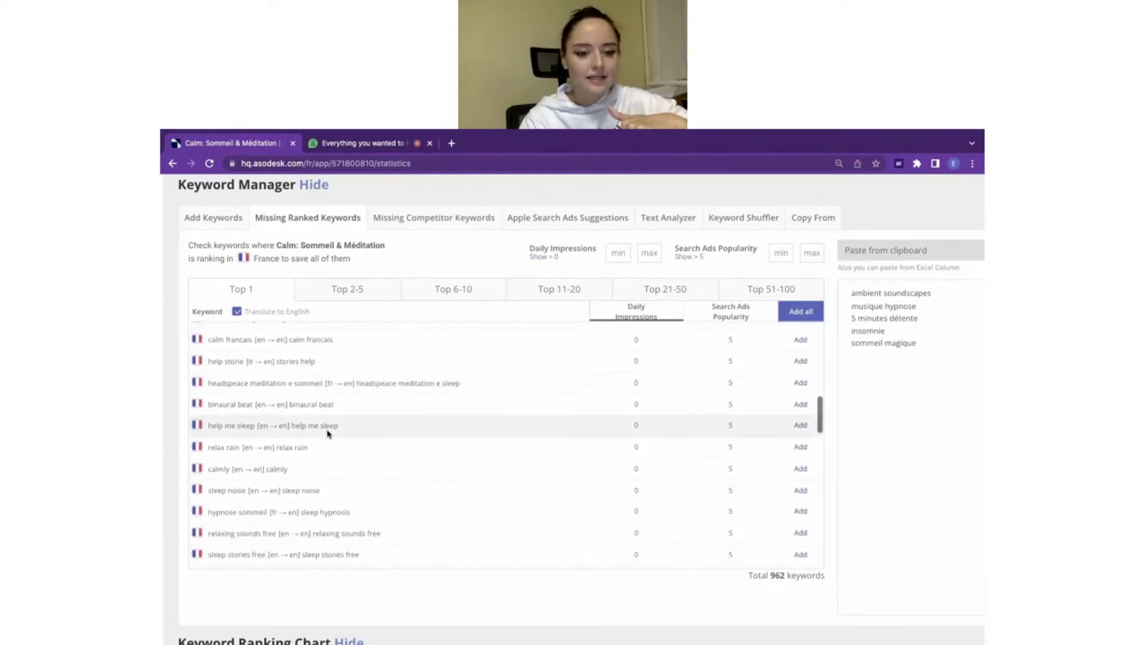
scroll(328, 434, "down", 2)
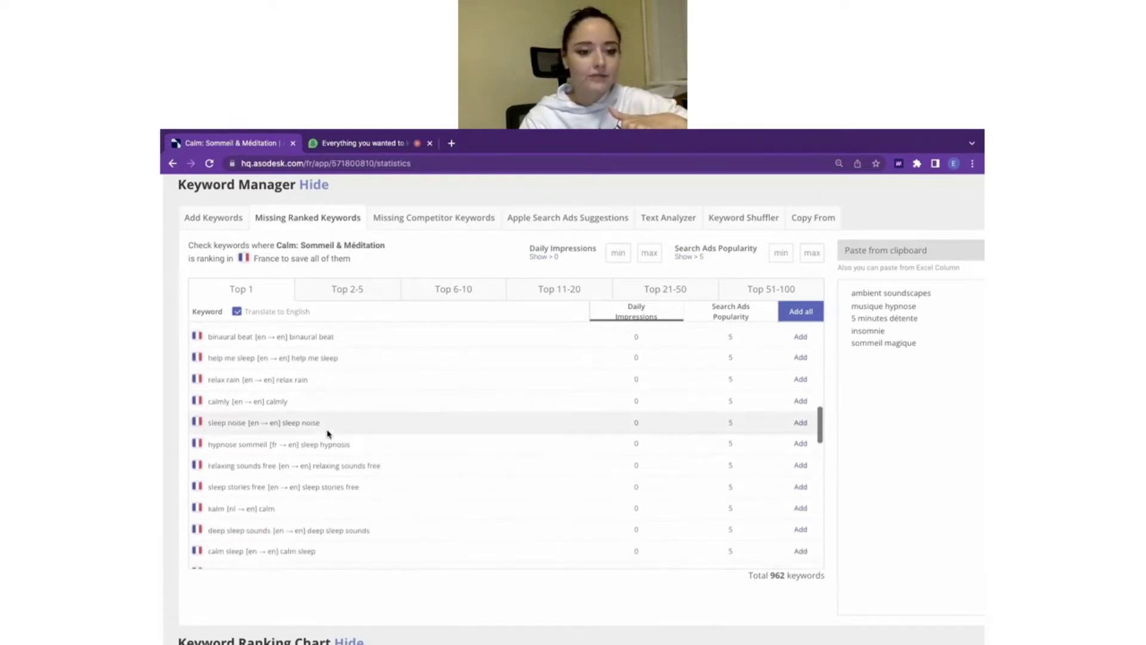
left_click(800, 443)
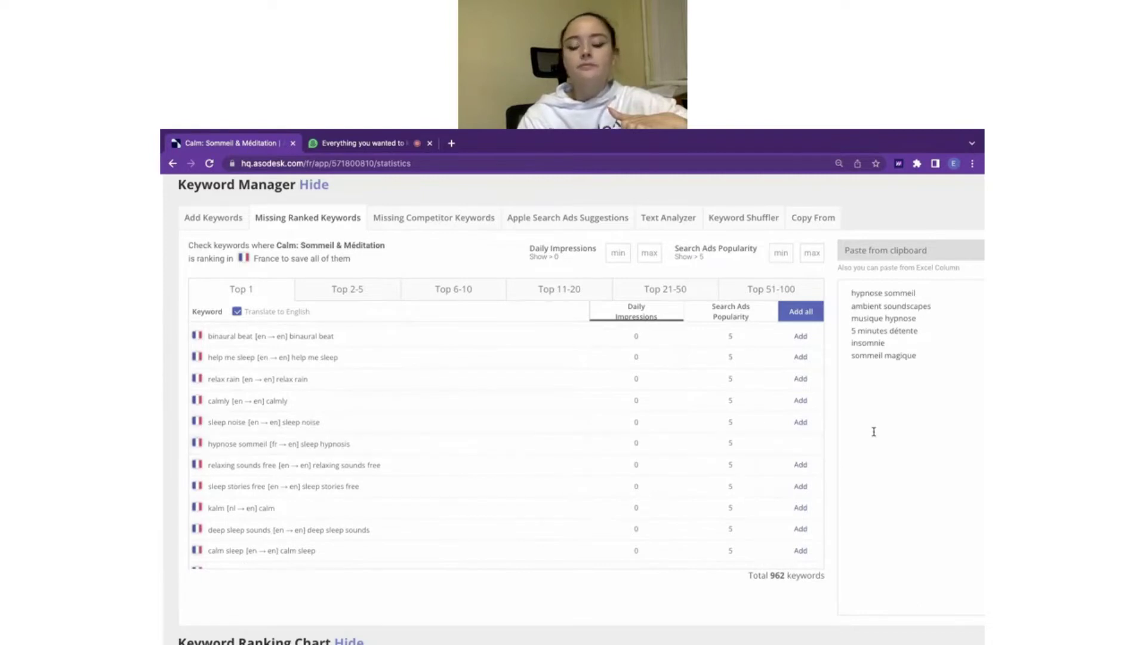
Step: Save the keywords collected in the entry list to Calm's keyword table for France
scroll(873, 431, "down", 1)
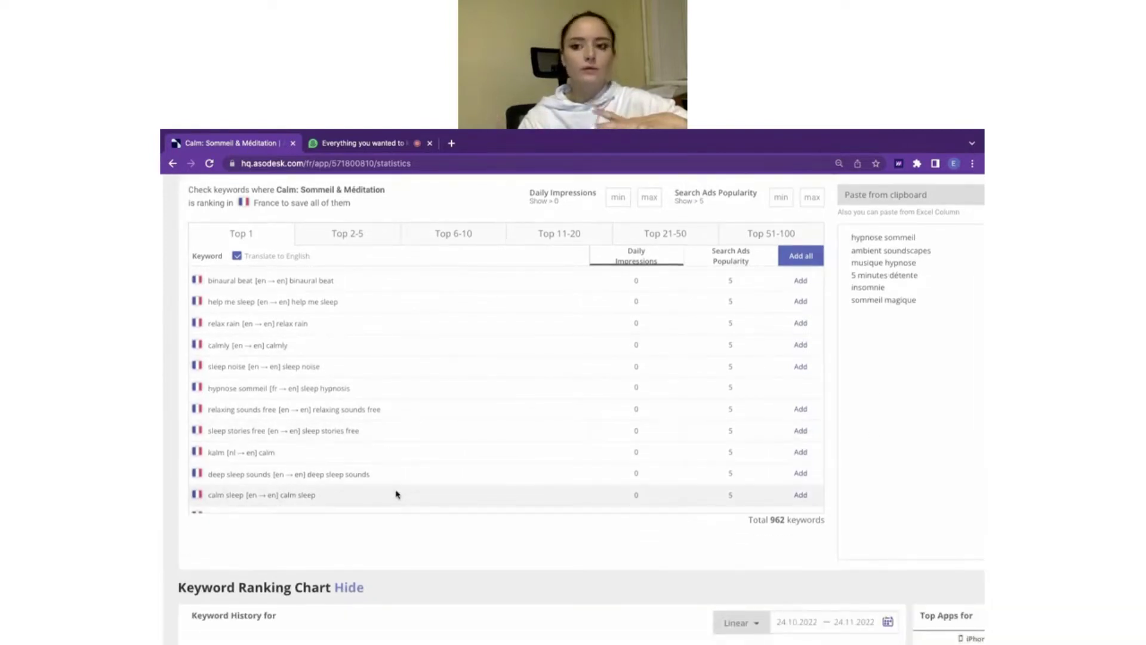
scroll(397, 494, "right", 3)
left_click(931, 537)
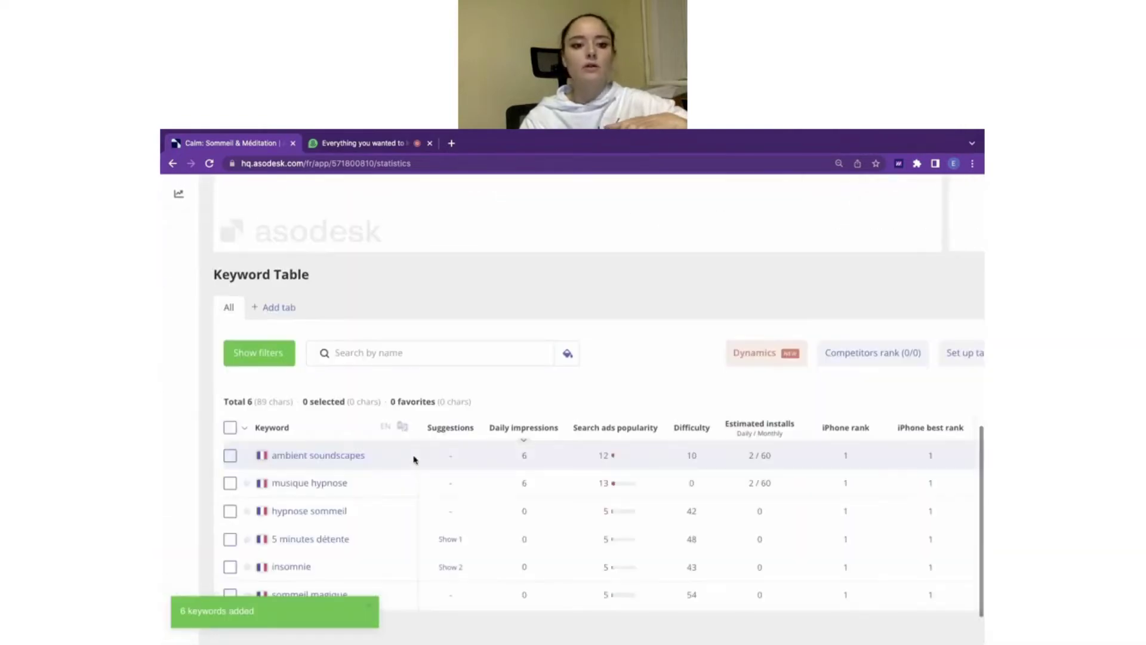
Step: Show English translations in the Keyword Table and filter the keywords by the English word "music"
left_click(404, 428)
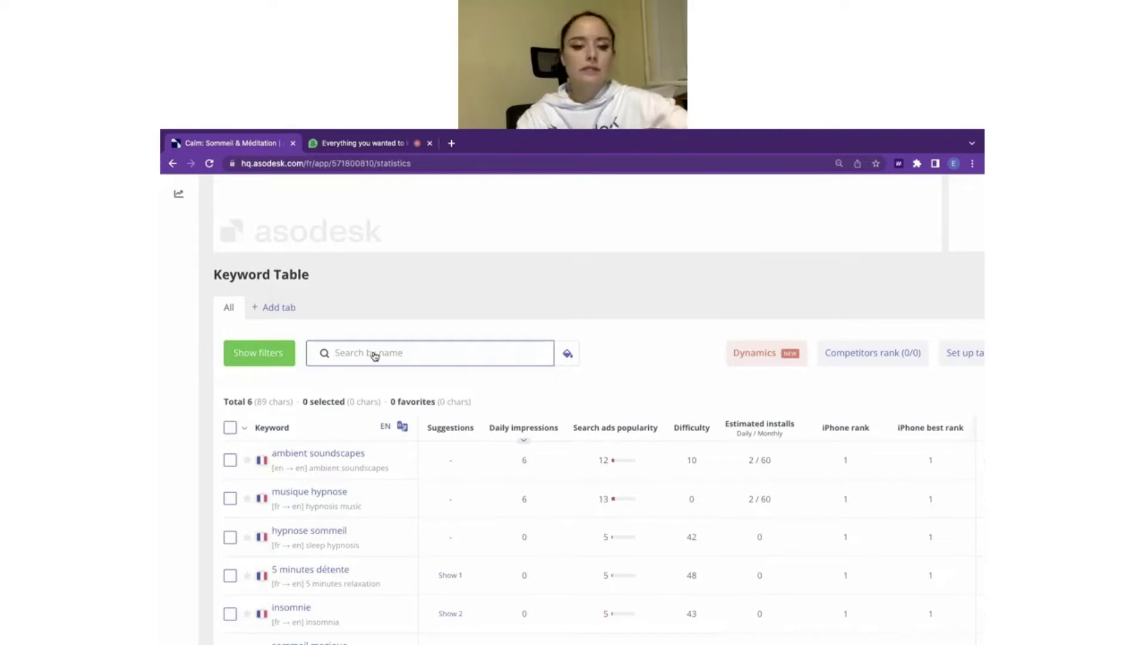
type("mus")
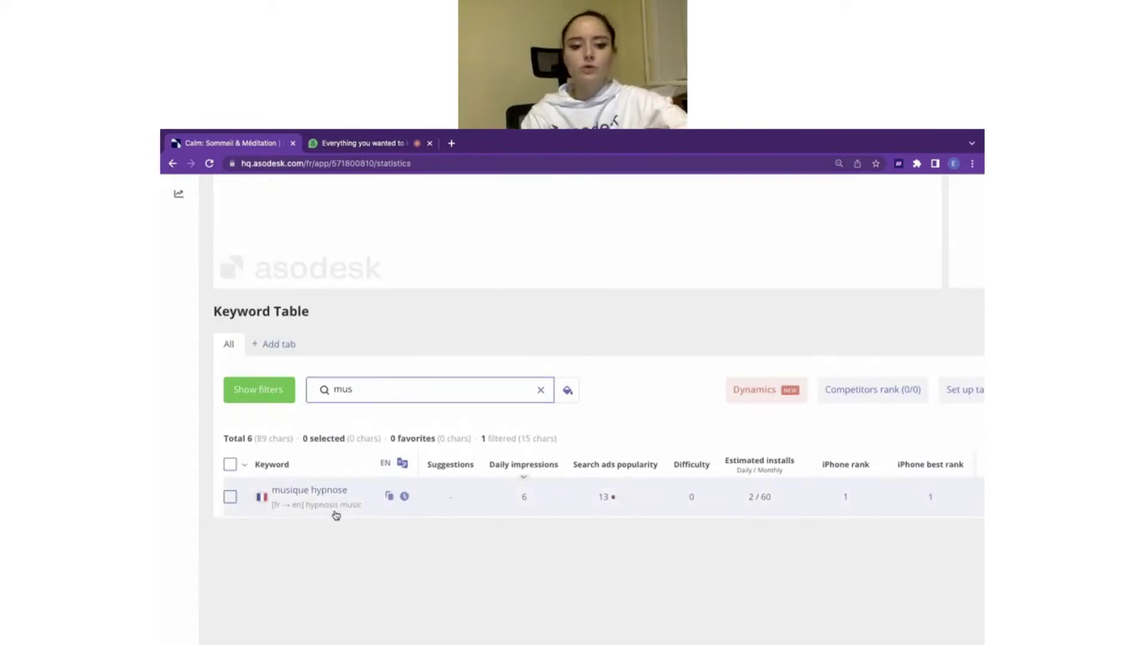
type("ic")
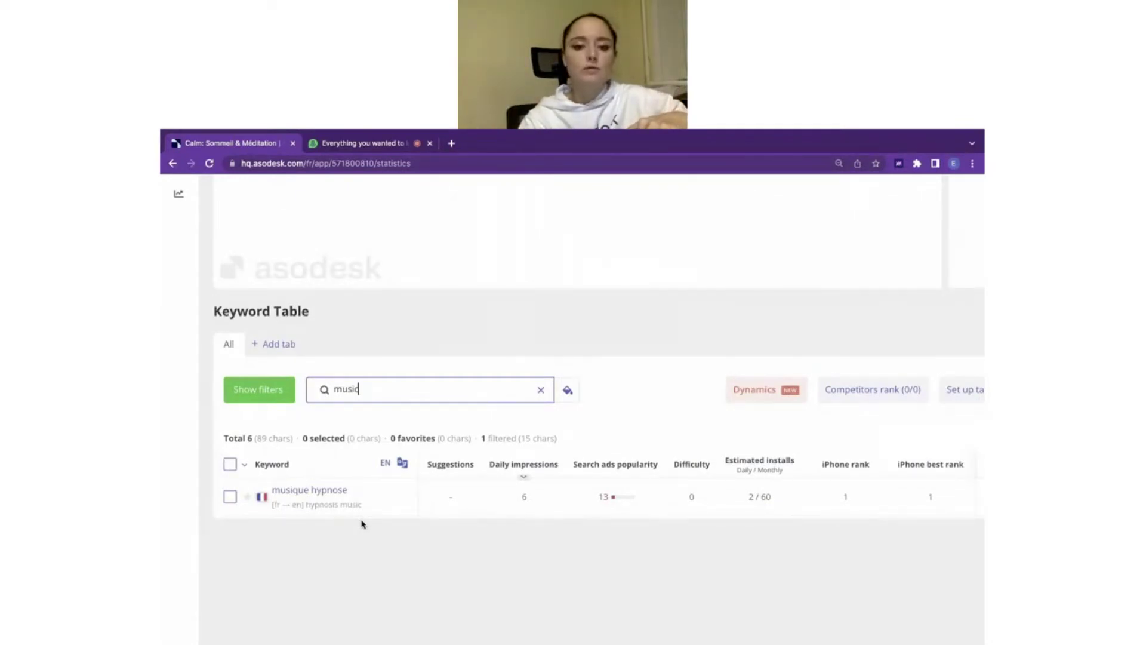
key("ctrl+minus")
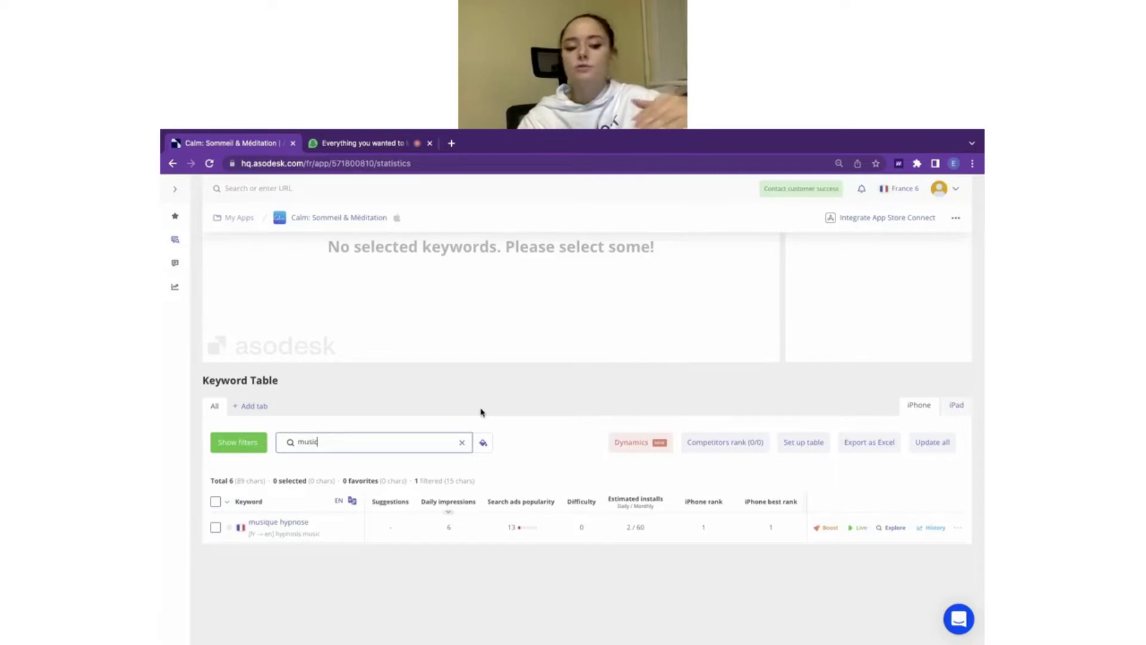
left_click(361, 143)
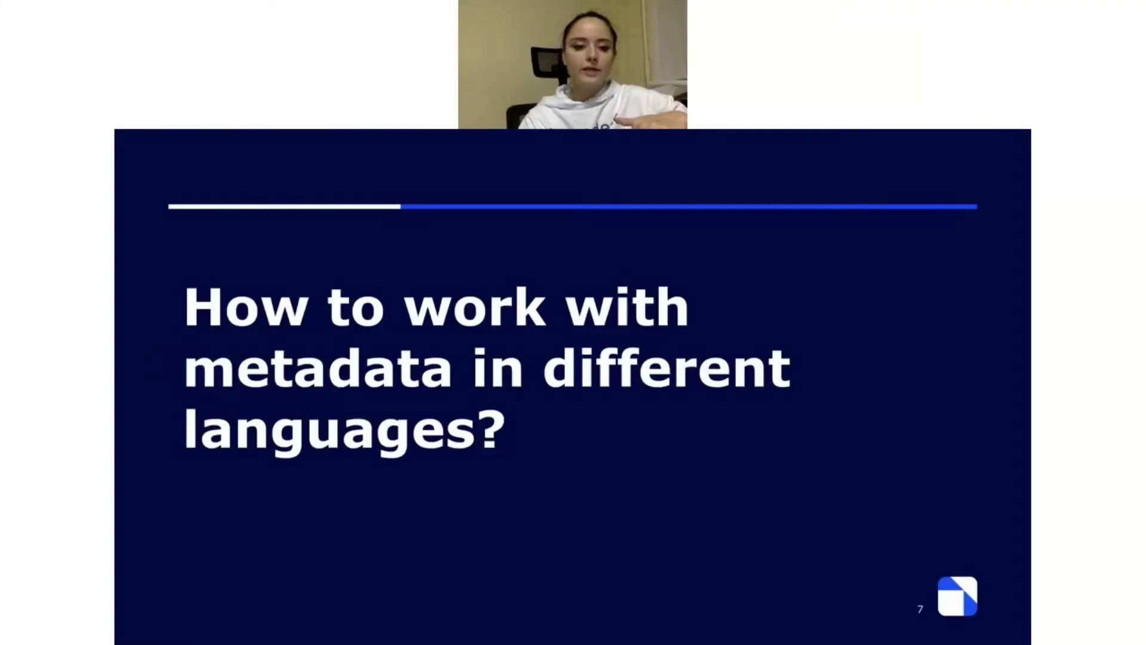
key("Right")
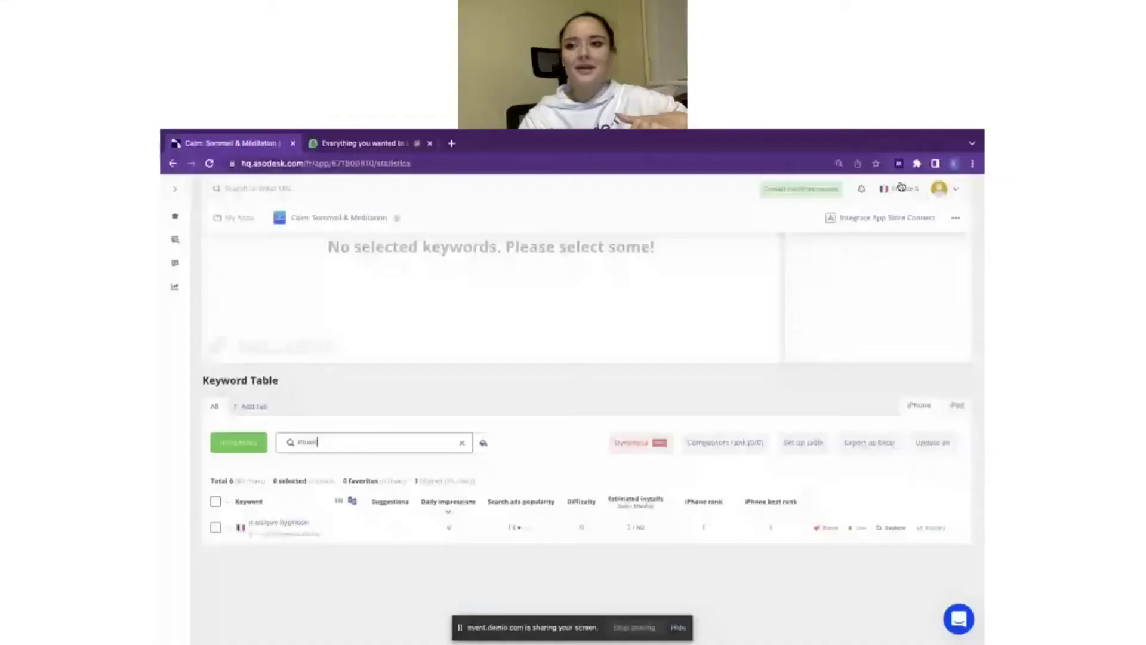
Step: Switch the Keyword Analytics country from France to United States and hide the screen-sharing notice
left_click(901, 188)
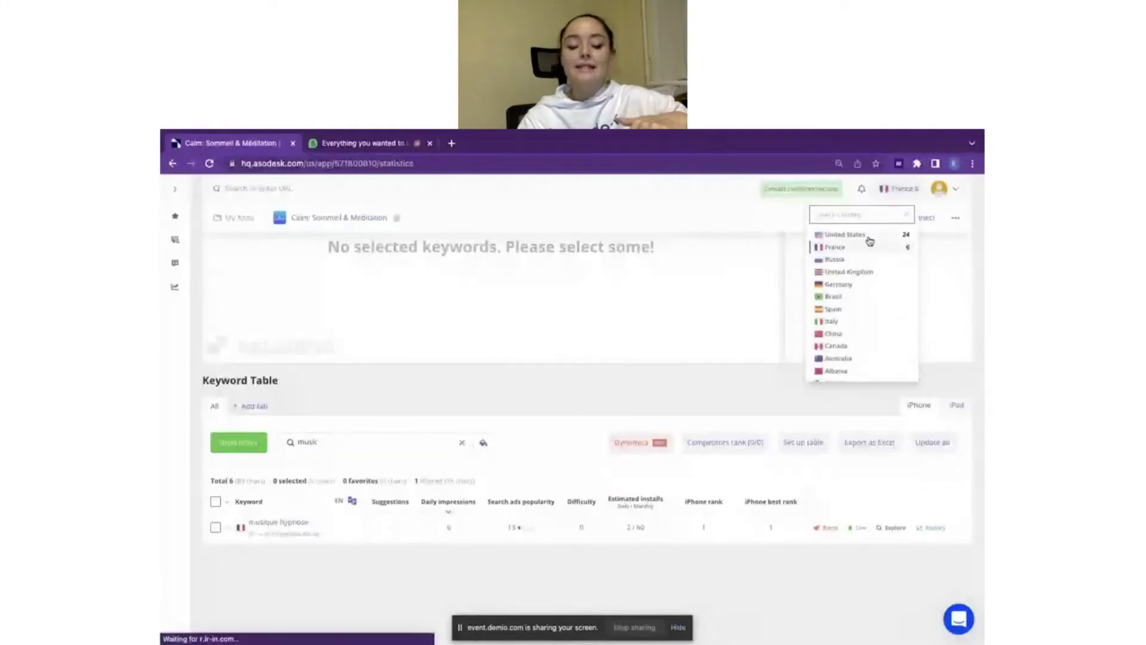
left_click(659, 342)
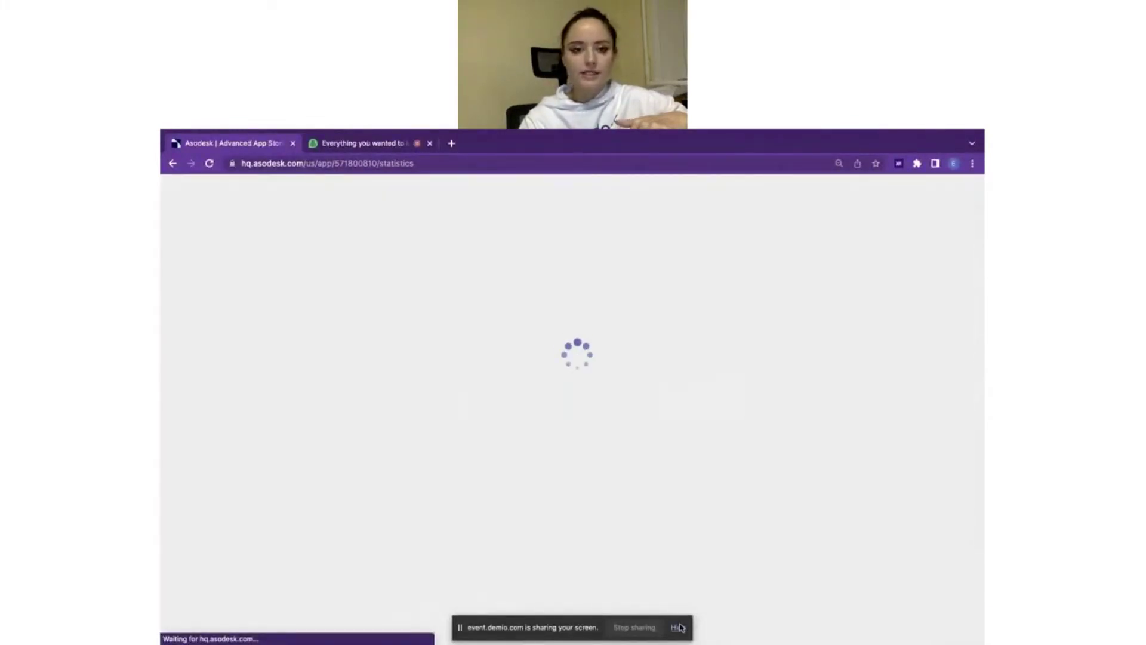
left_click(679, 626)
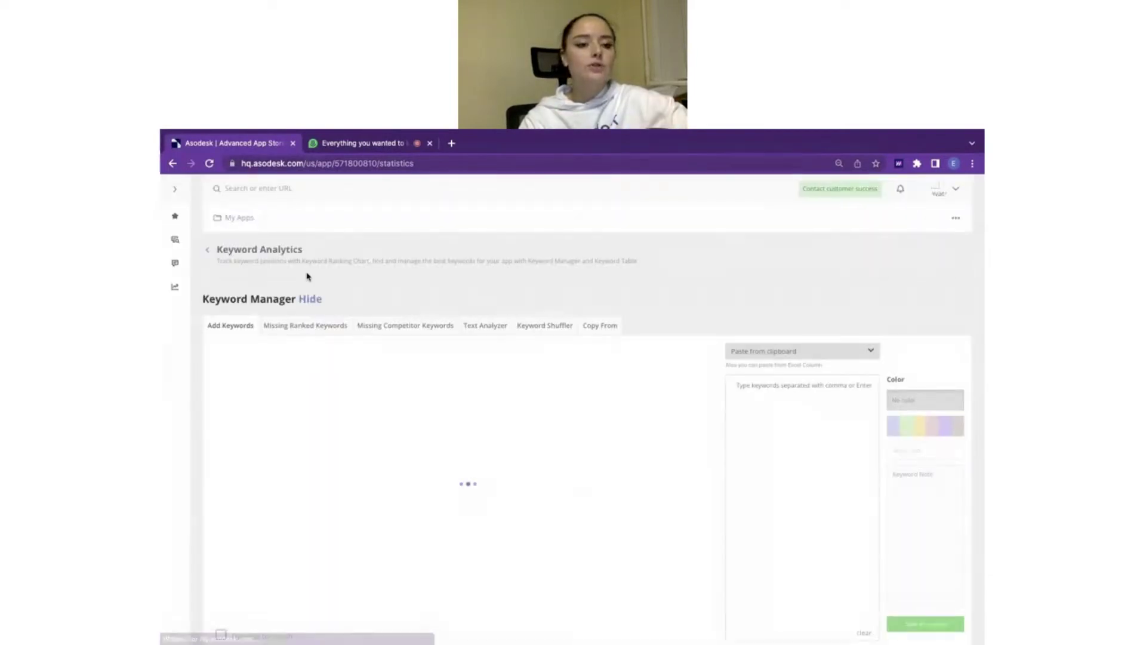
Step: Open Keyword Explorer for Calm in the United States and look up the keyword "better"
mouse_move(178, 241)
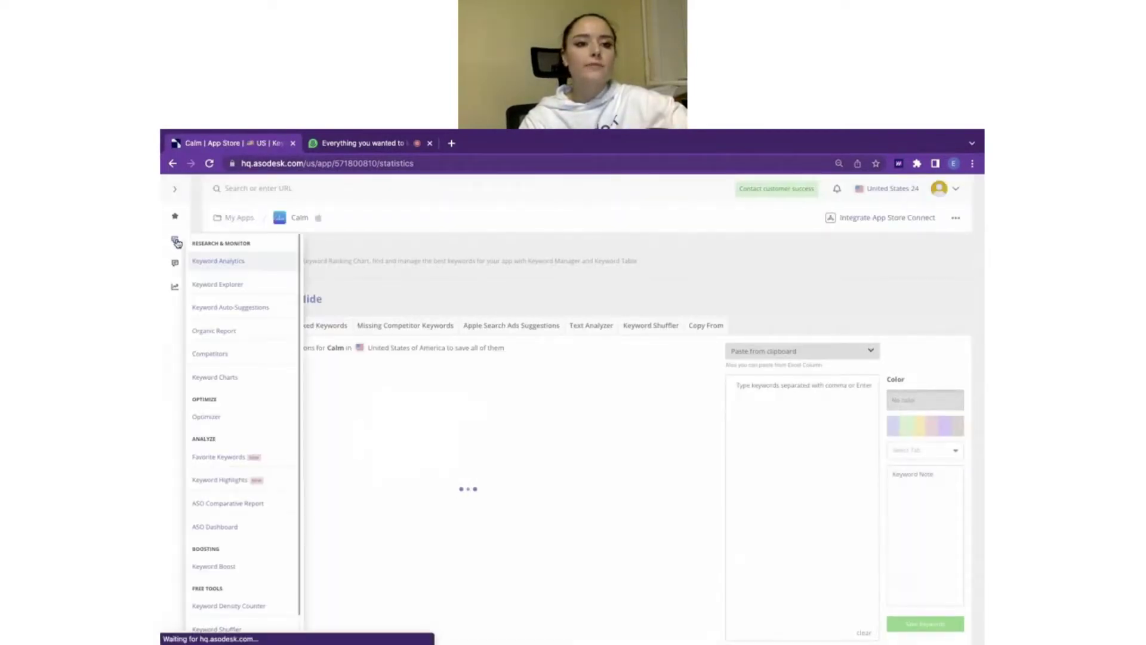
left_click(210, 285)
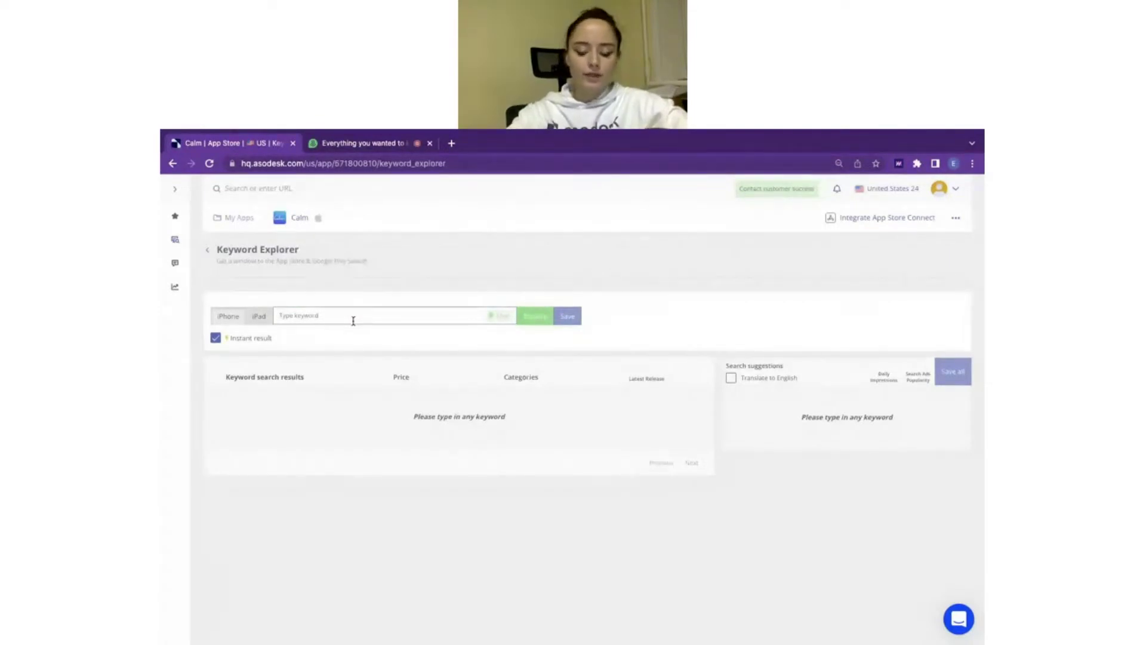
type("be")
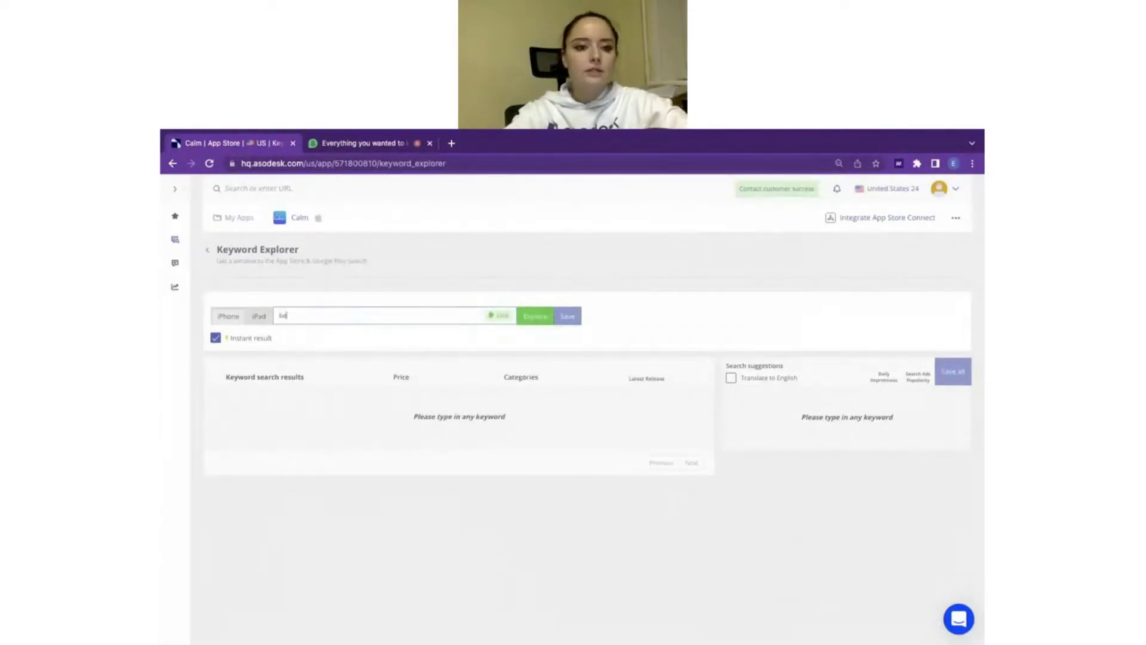
type("tter")
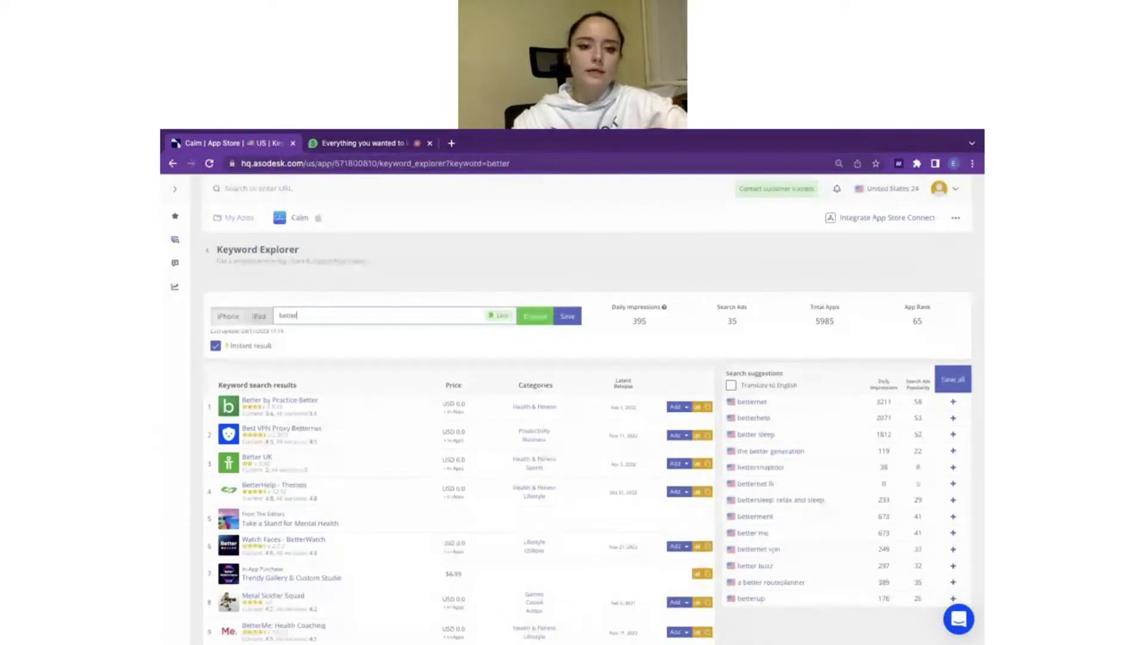
Step: Shorten the query to compare the search suggestions for "b", "be" and "bett", and explore the suggestion "better sleep"
key("BackSpace")
key("BackSpace")
key("BackSpace")
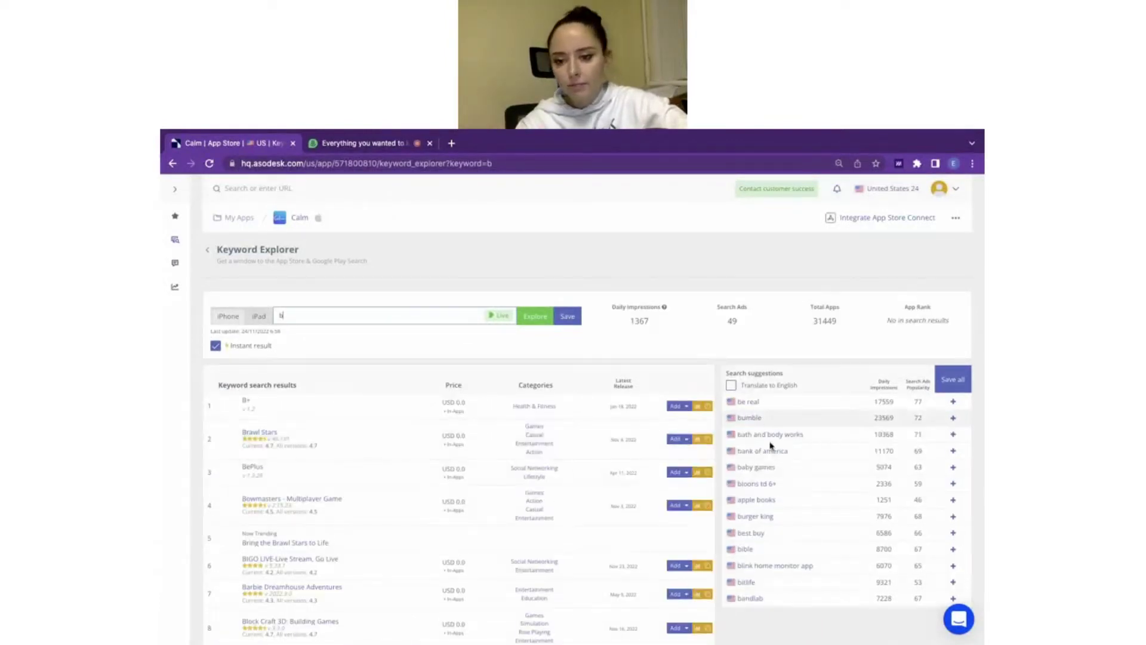
type("e")
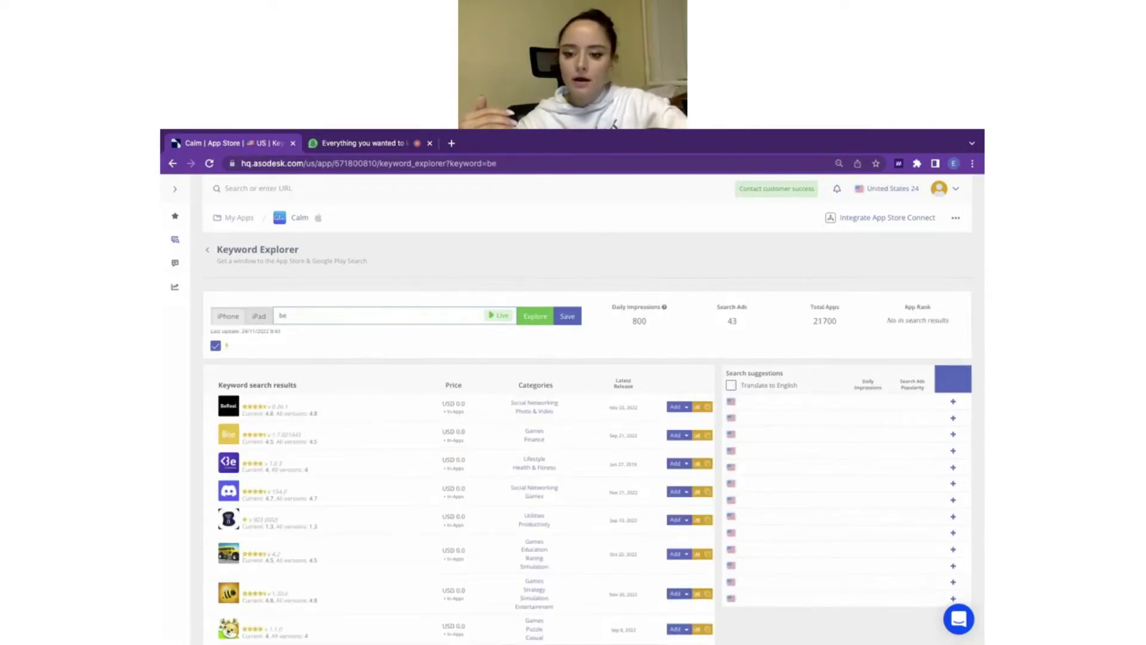
type("tt")
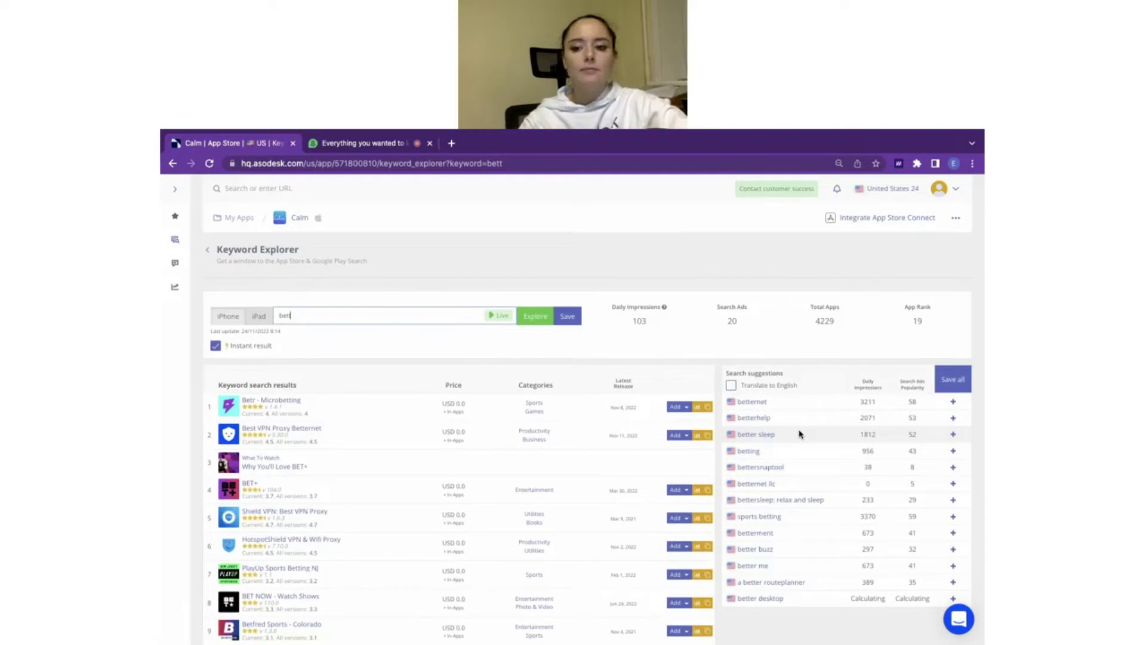
left_click(761, 436)
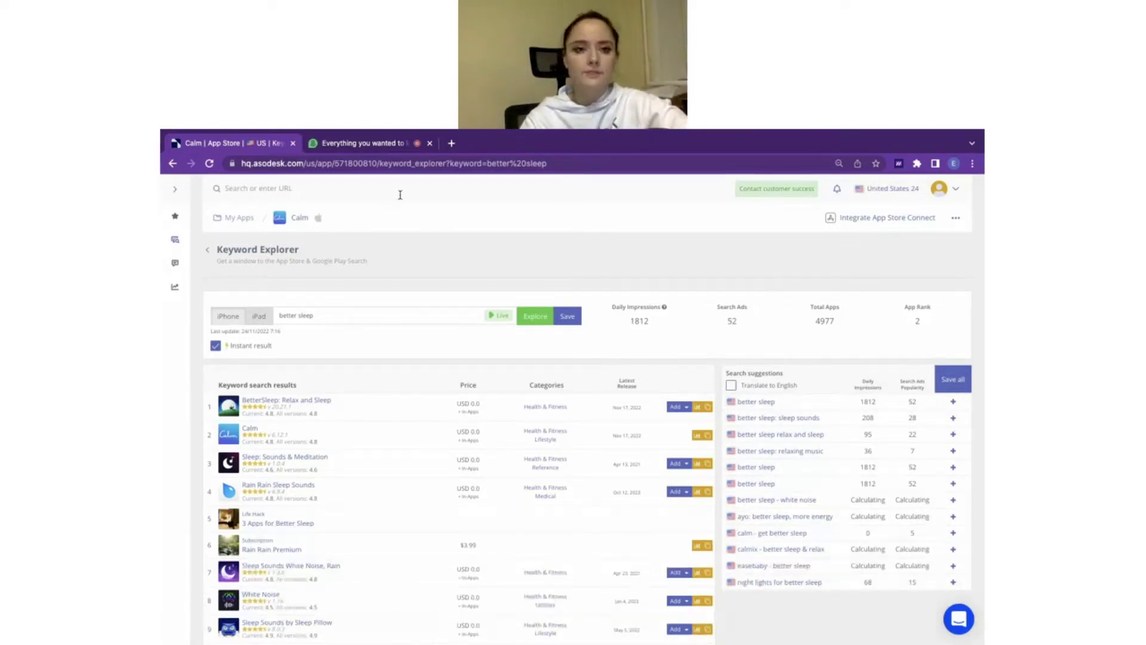
left_click(377, 147)
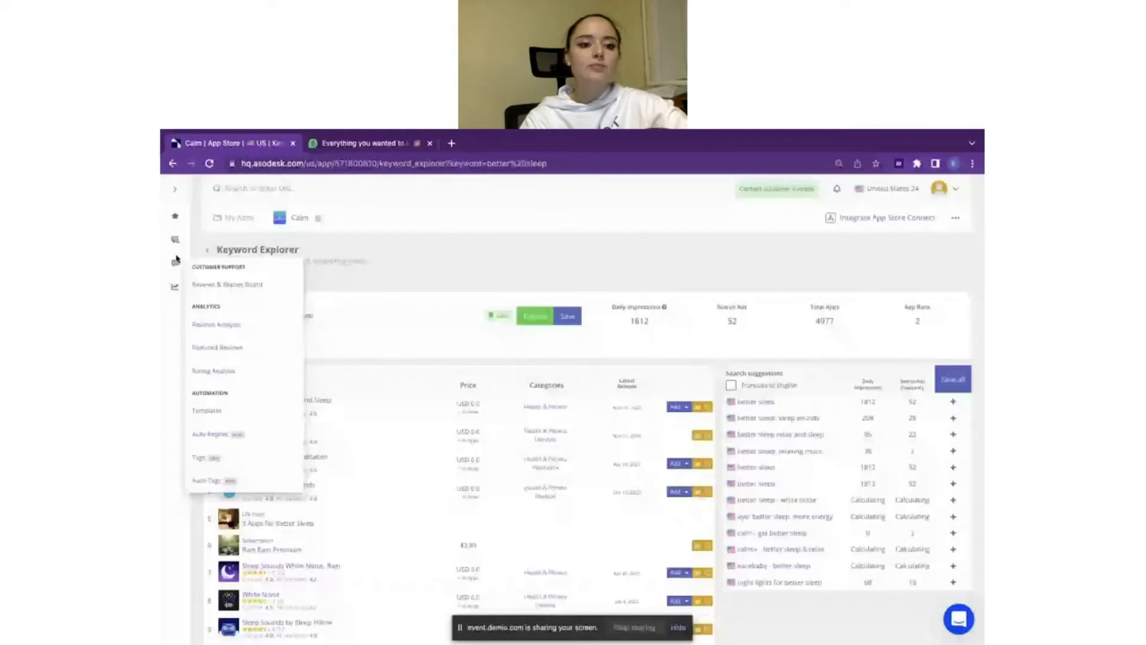
Step: Open the Optimizer for Calm in the United States and hide the screen-sharing notice
mouse_move(175, 249)
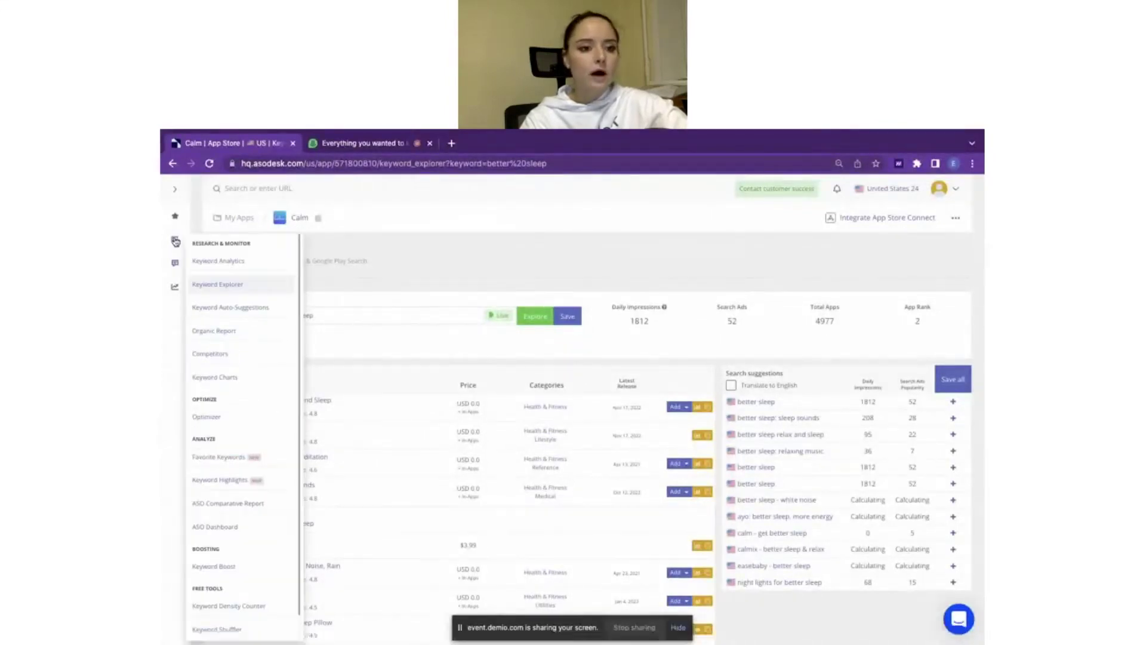
left_click(222, 418)
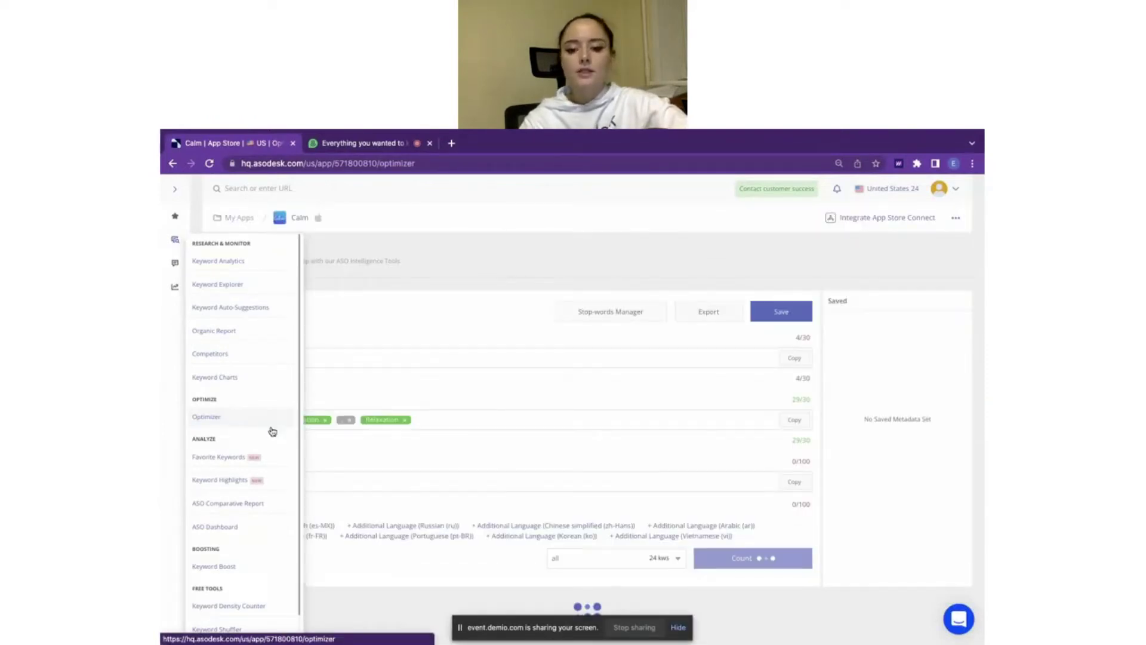
left_click(678, 626)
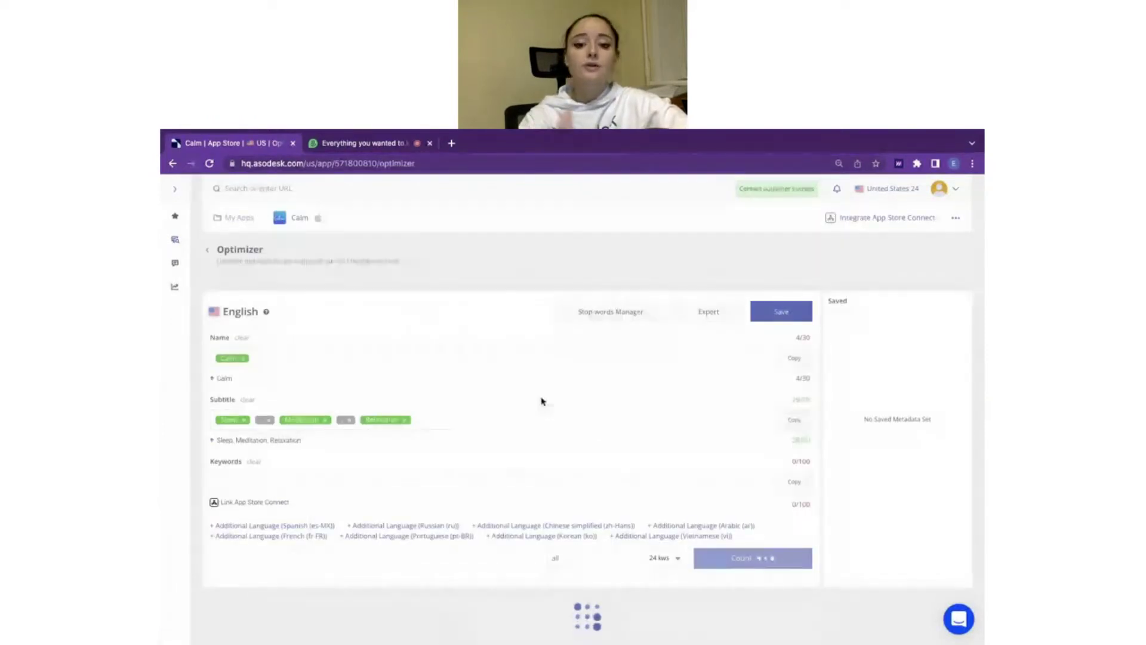
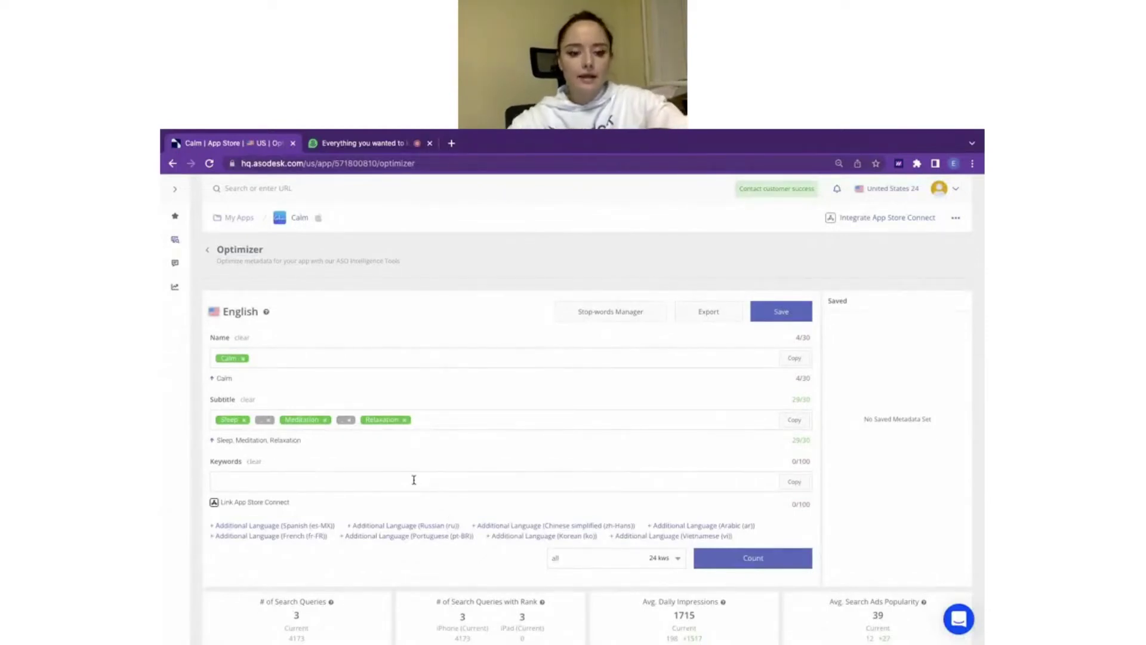
Step: Try "sleep" in the Optimizer's Keywords field to check for duplication with the subtitle, and remove it again
type("sleep")
key("Return")
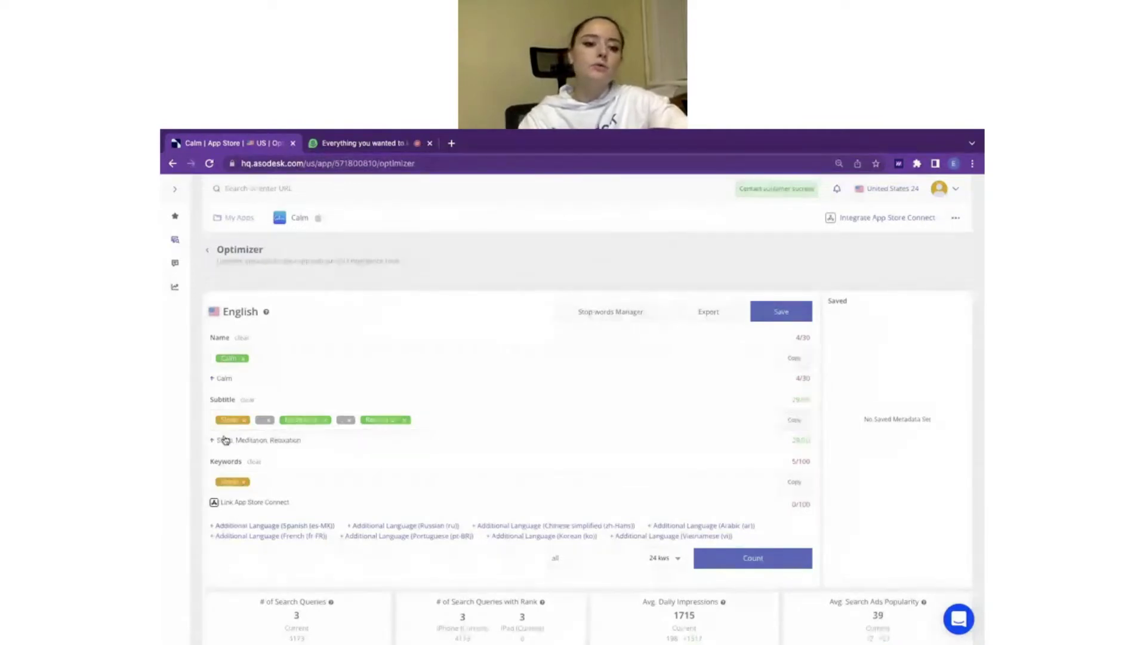
mouse_move(223, 419)
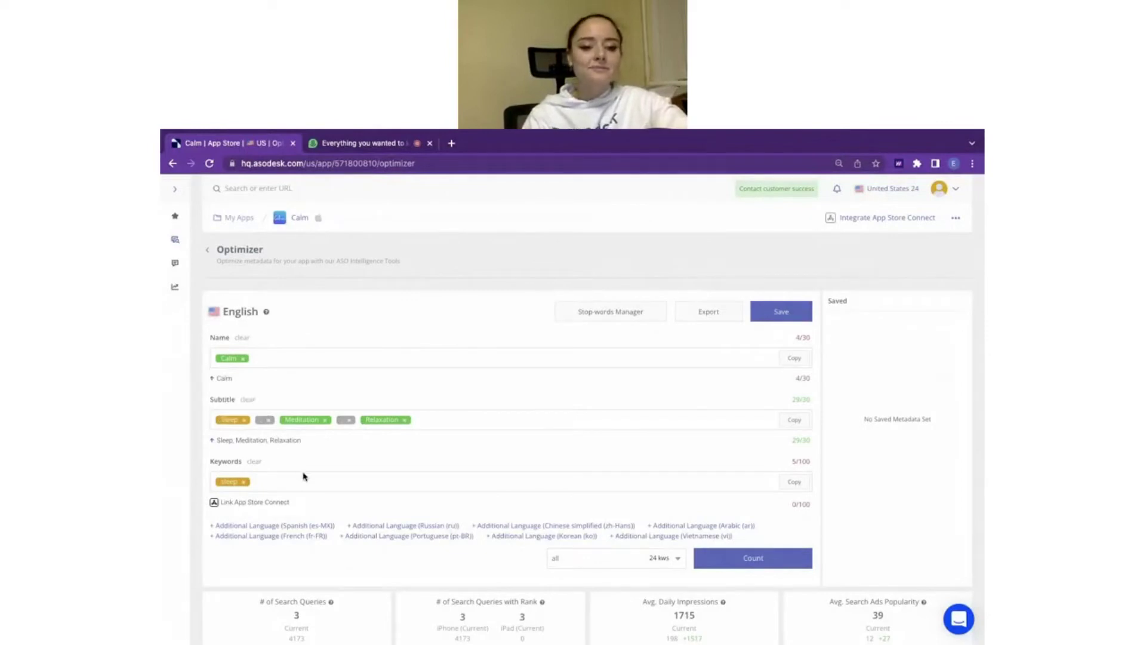
left_click(244, 482)
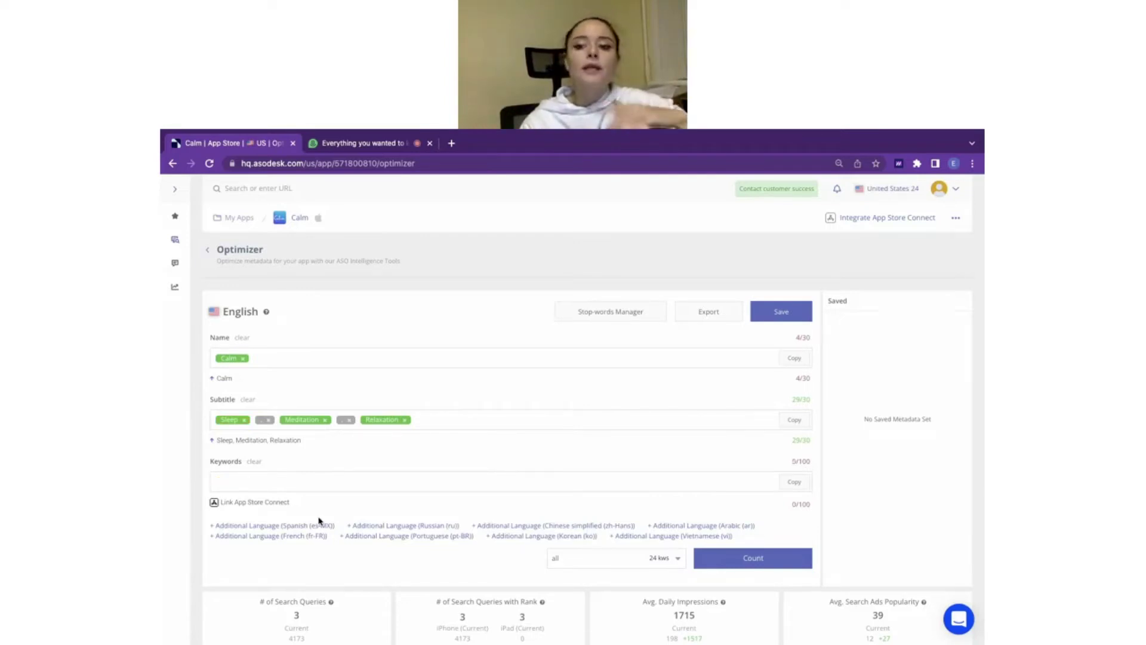
Step: Examine the metadata fields, additional languages and summary metrics for search queries, ranks, average daily impressions and Search Ads popularity
scroll(317, 519, "down", 2)
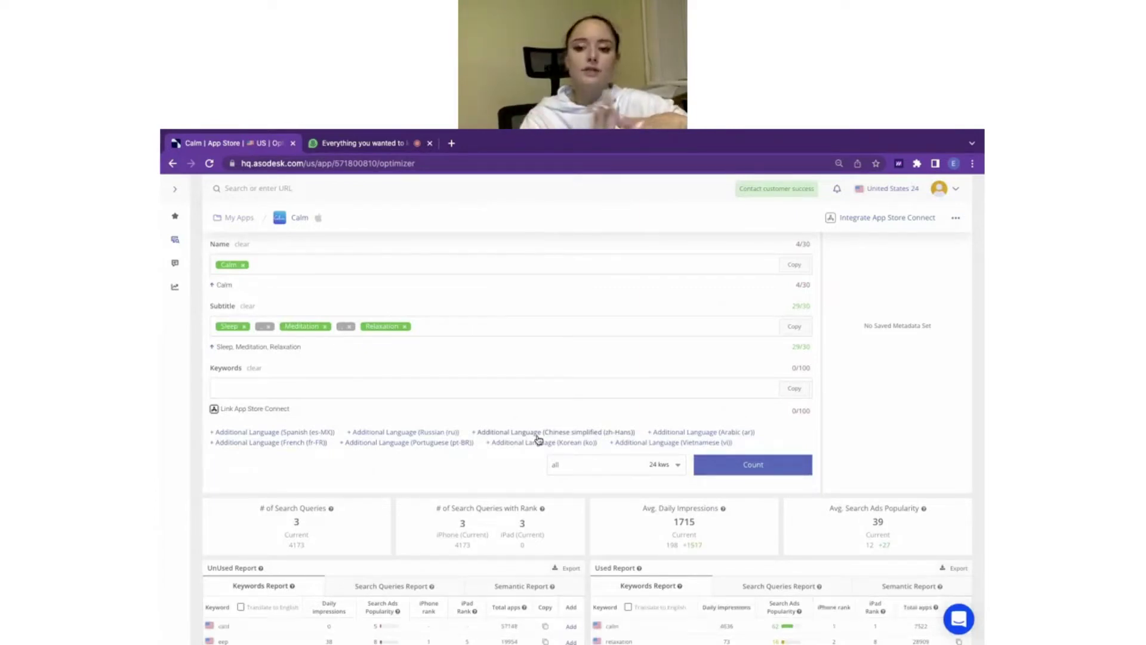
scroll(538, 440, "up", 3)
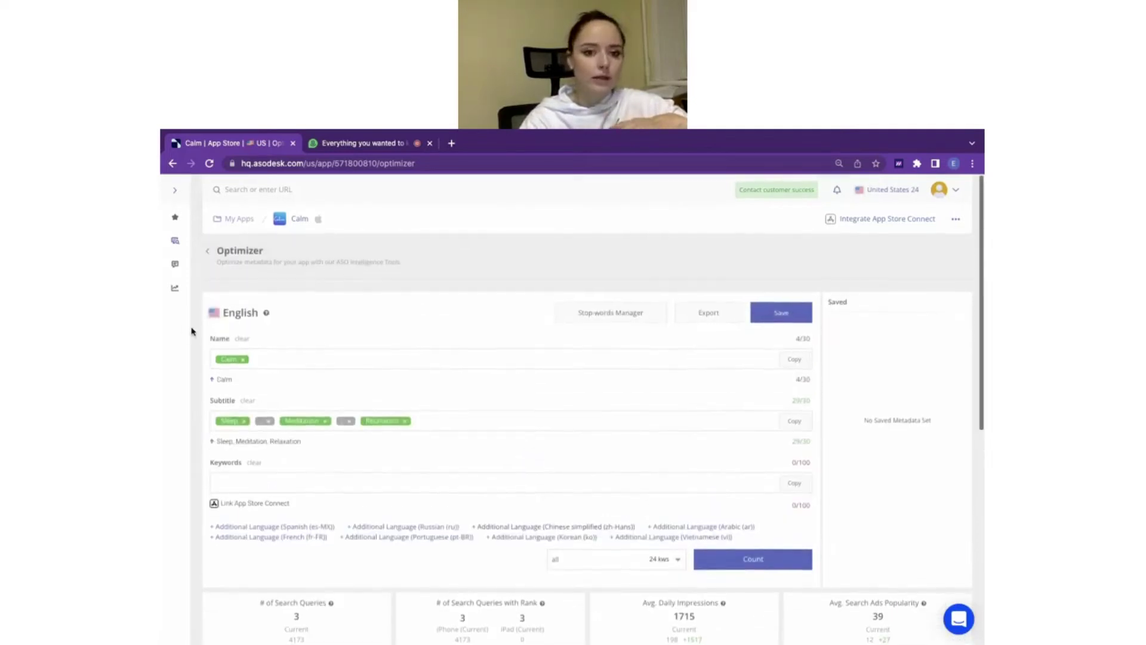
scroll(327, 332, "down", 5)
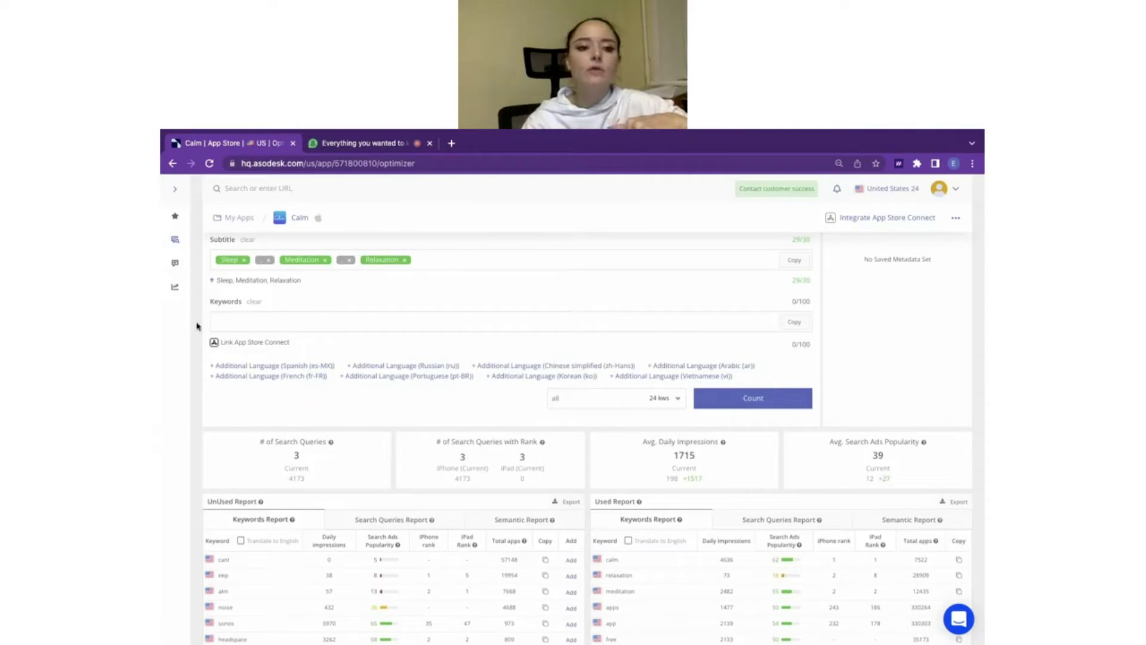
scroll(557, 418, "down", 1)
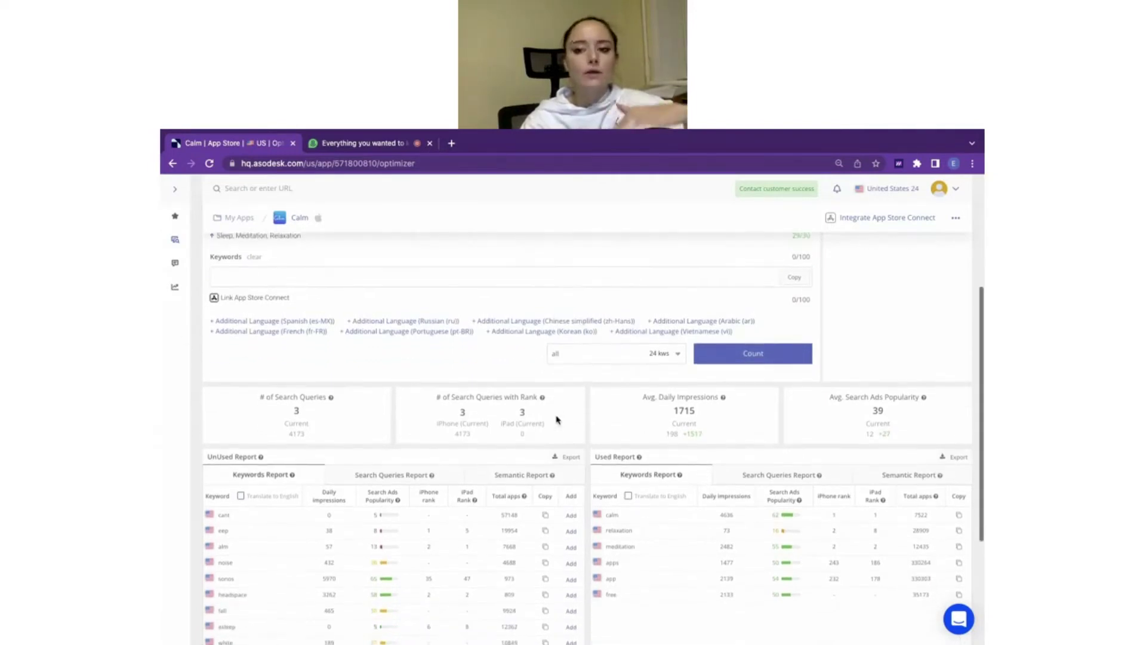
scroll(557, 419, "up", 1)
scroll(557, 419, "down", 1)
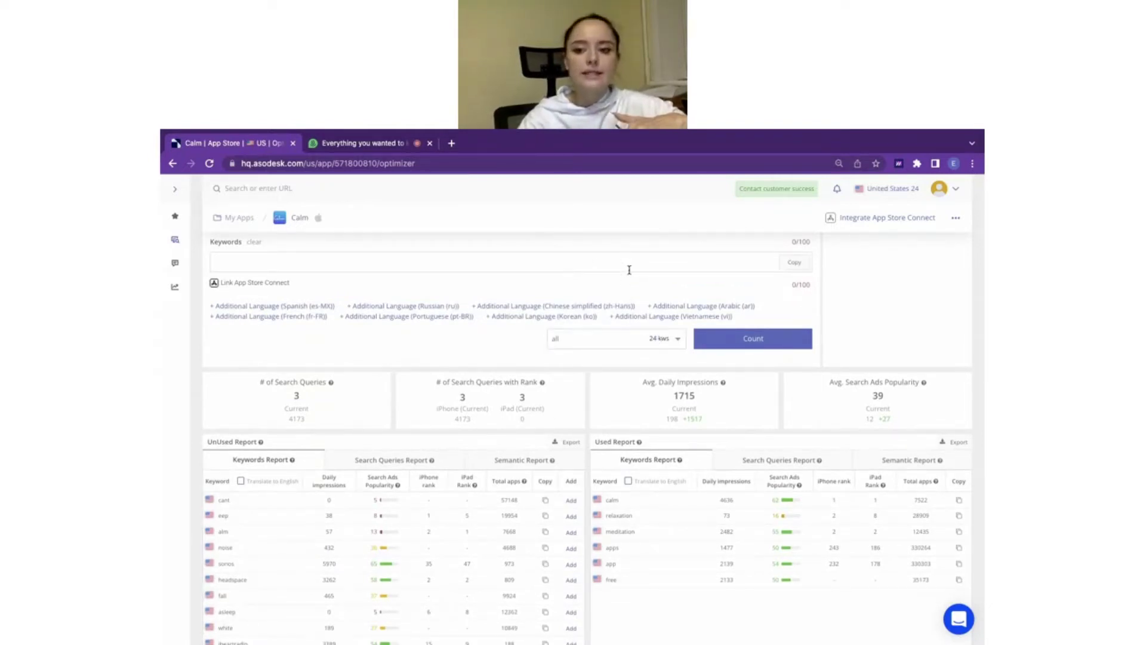
mouse_move(542, 383)
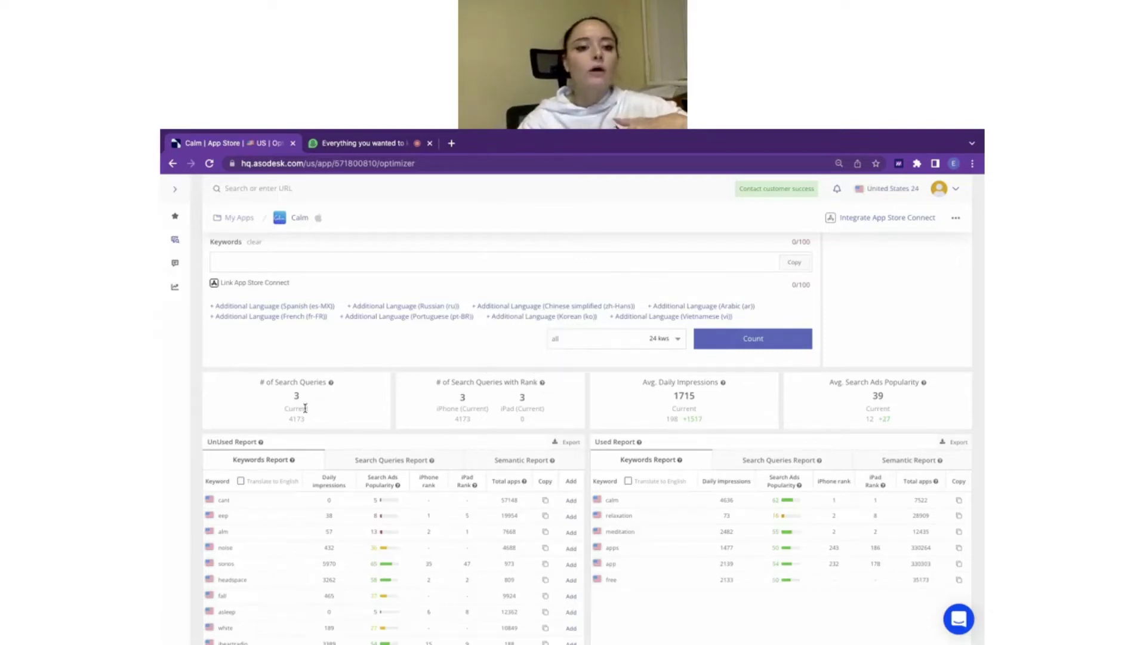
scroll(313, 370, "down", 1)
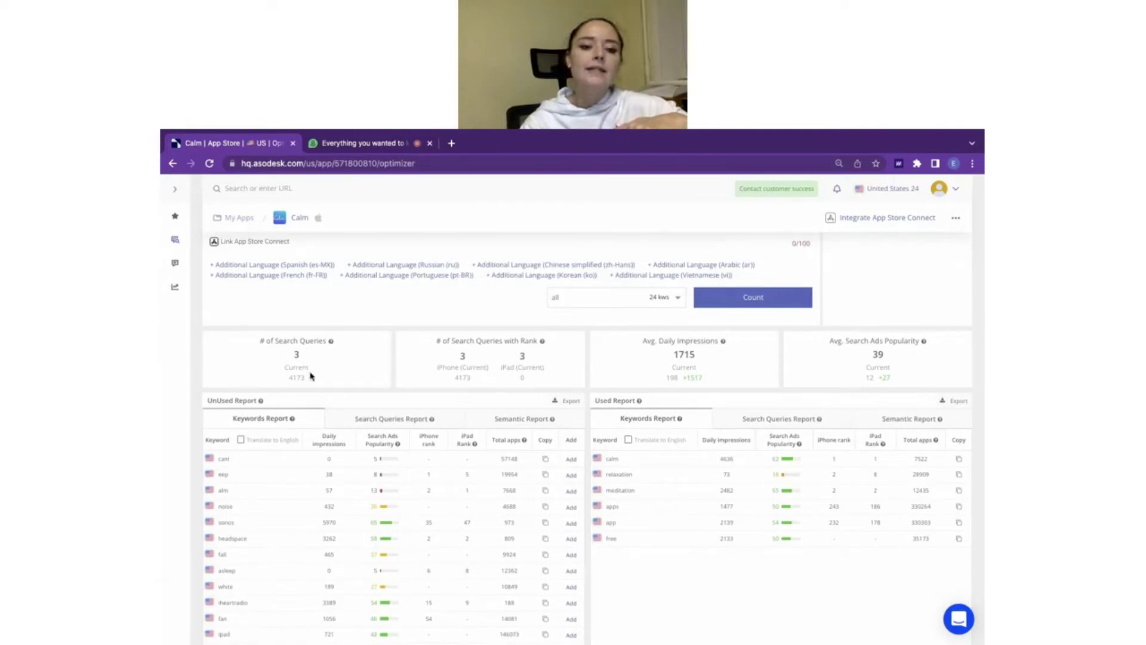
scroll(304, 367, "up", 3)
scroll(343, 452, "down", 2)
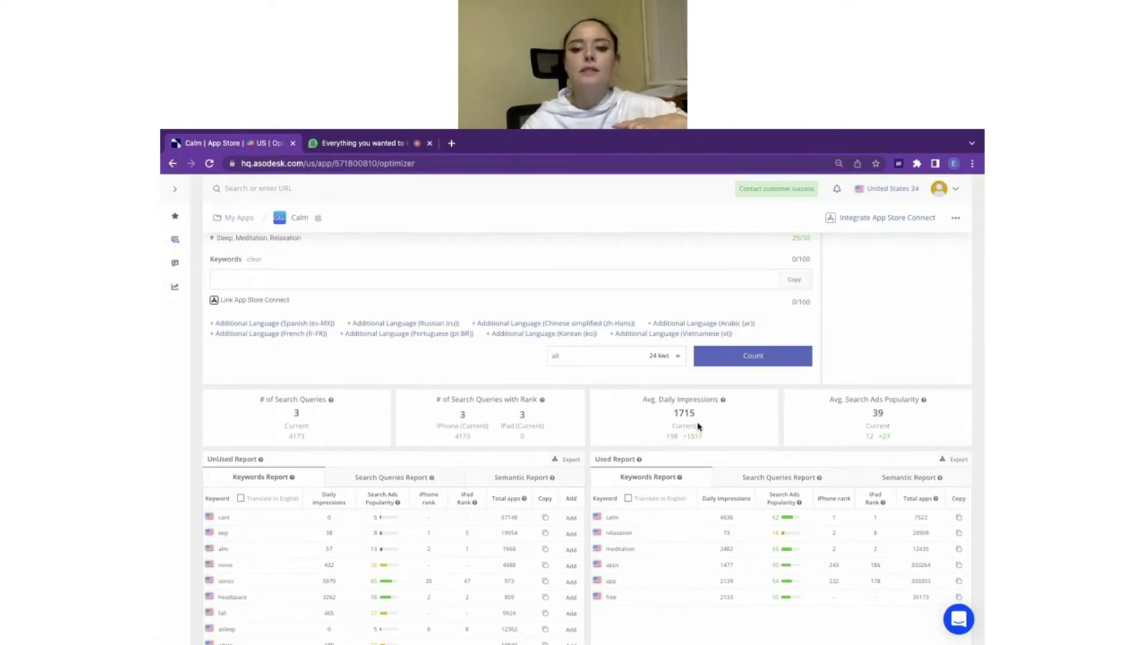
scroll(698, 425, "up", 3)
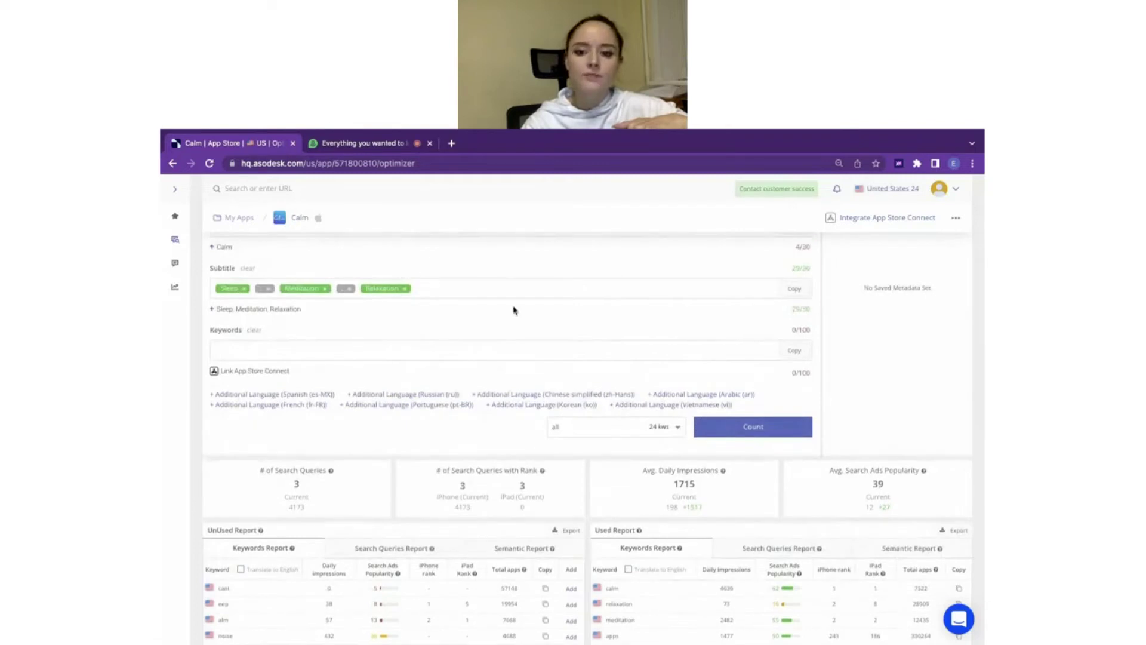
scroll(667, 509, "down", 1)
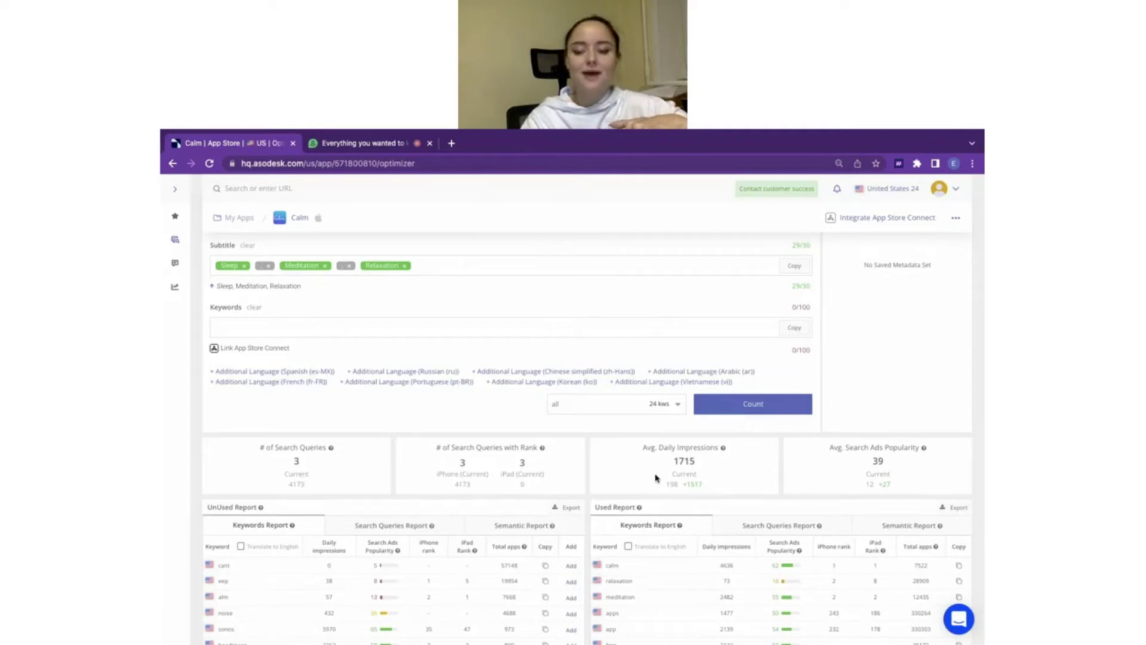
scroll(758, 478, "down", 1)
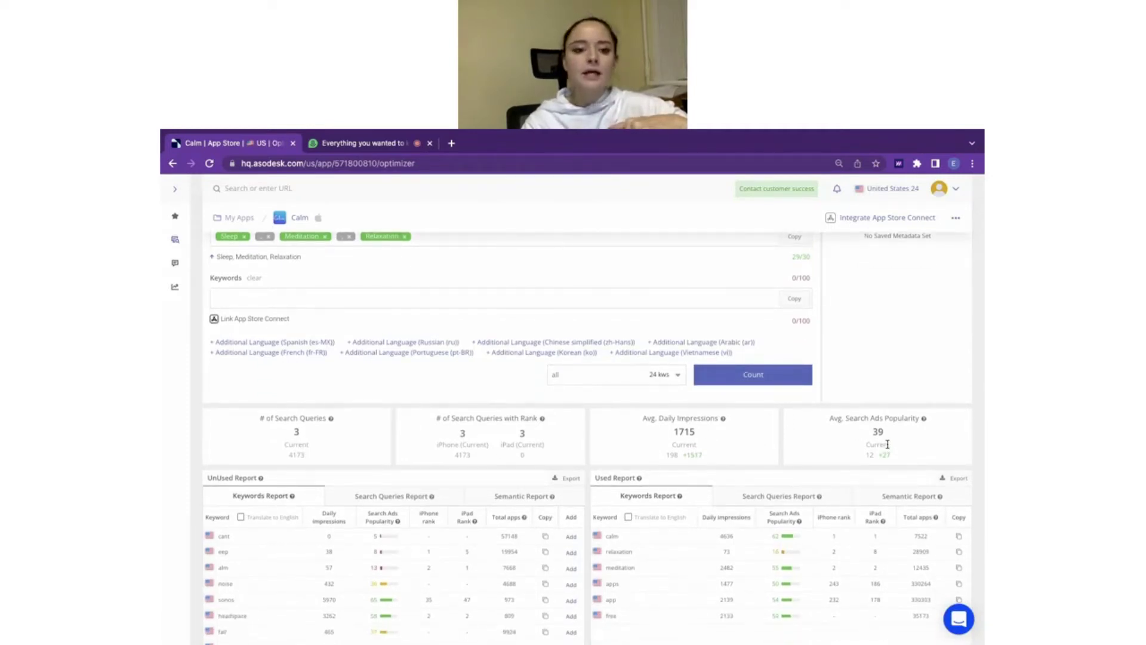
Step: Review the Used Report's keywords, its Search Queries Report and its Semantic Report
scroll(384, 468, "down", 3)
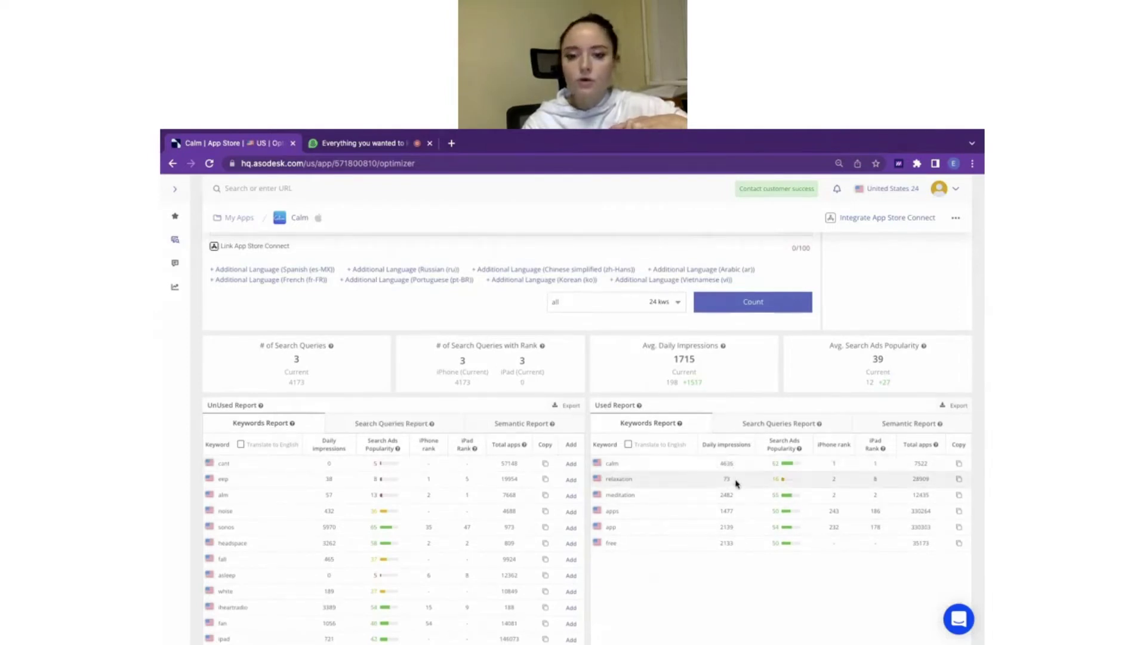
left_click(787, 422)
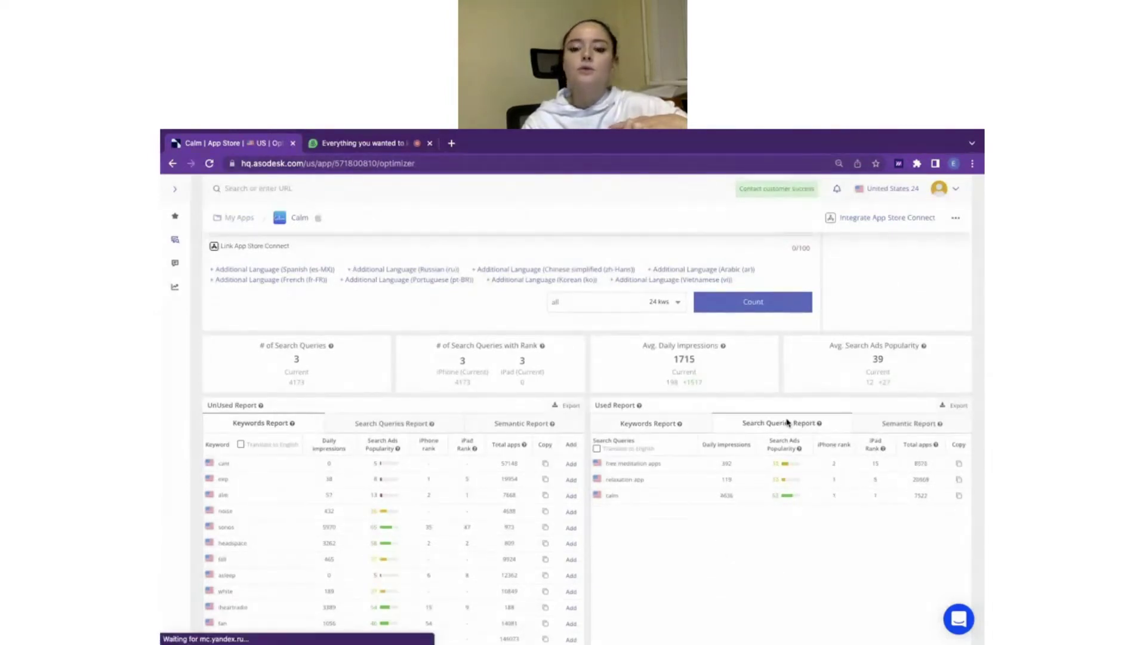
left_click(864, 426)
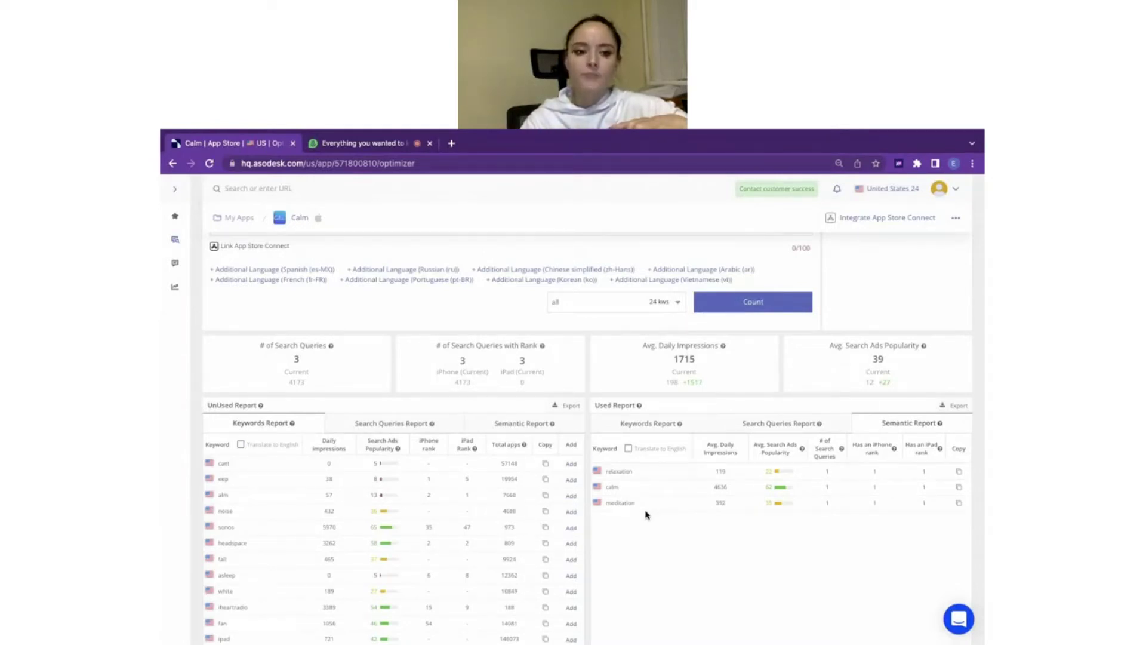
Step: Review the UnUsed Report's keywords, its Search Queries Report and its Semantic Report
scroll(410, 491, "down", 1)
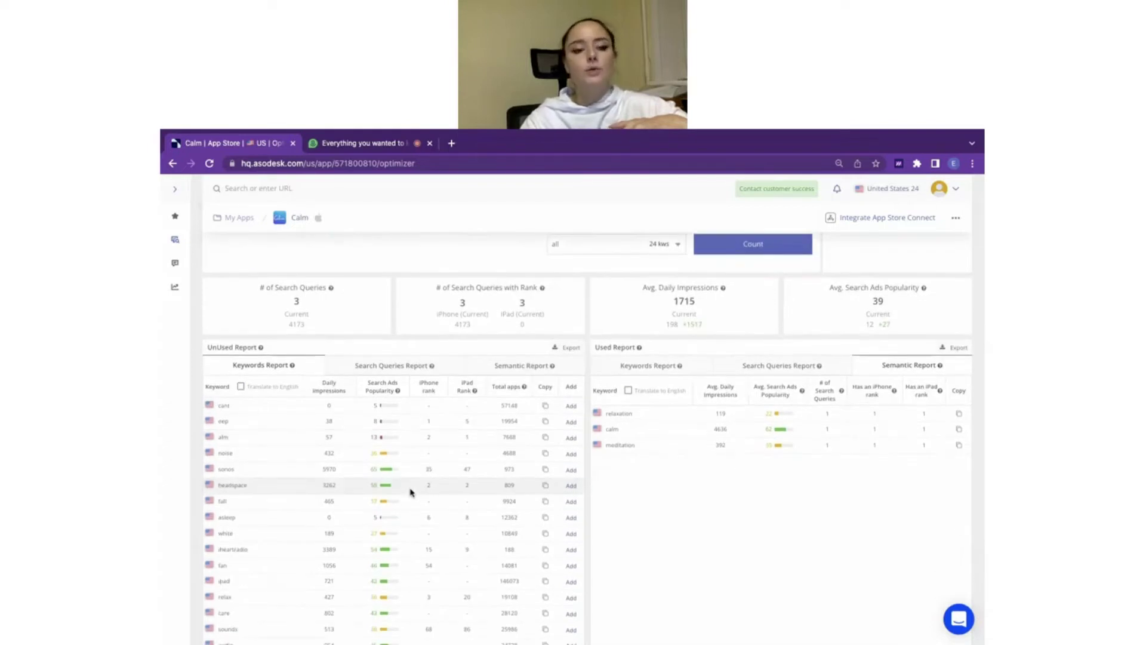
scroll(293, 441, "down", 2)
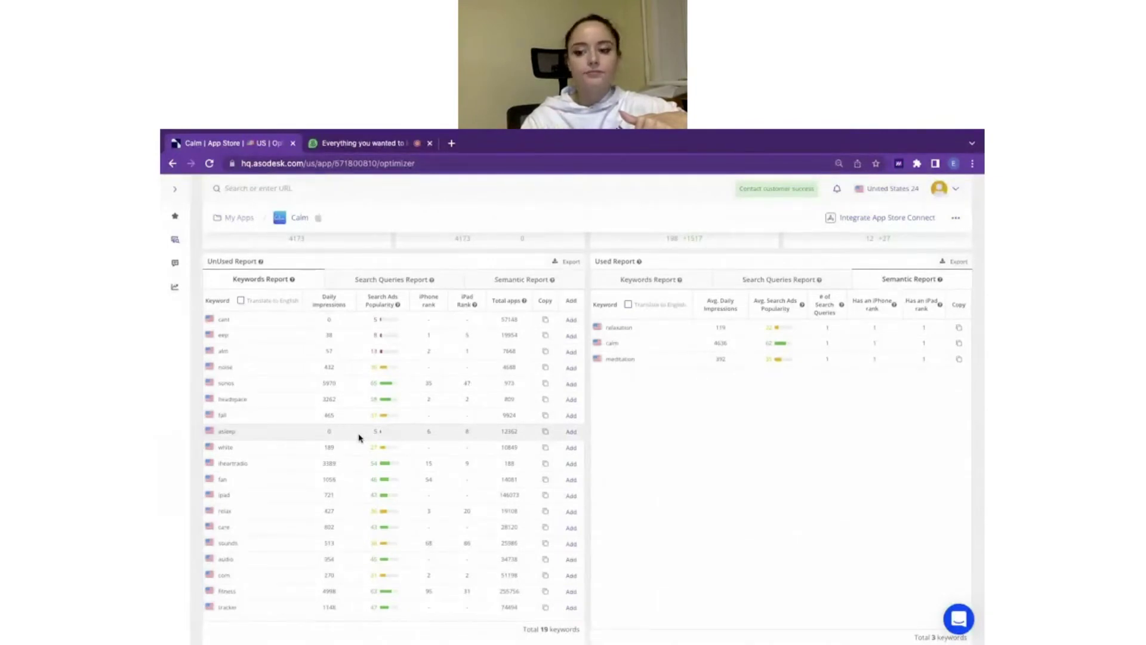
left_click(411, 280)
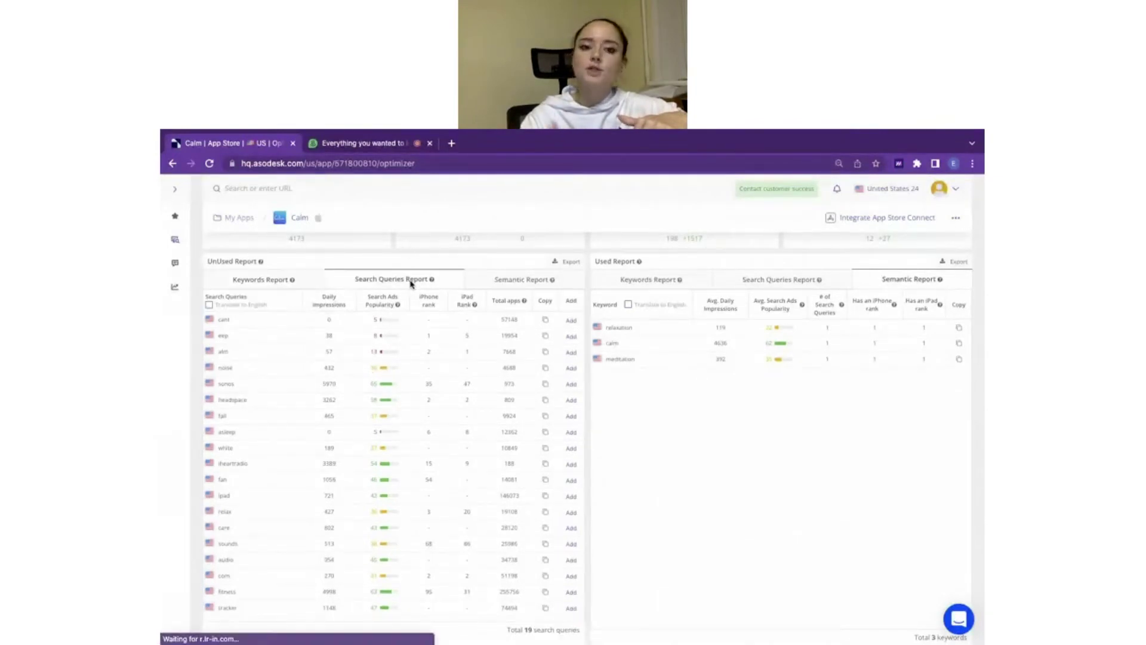
left_click(533, 278)
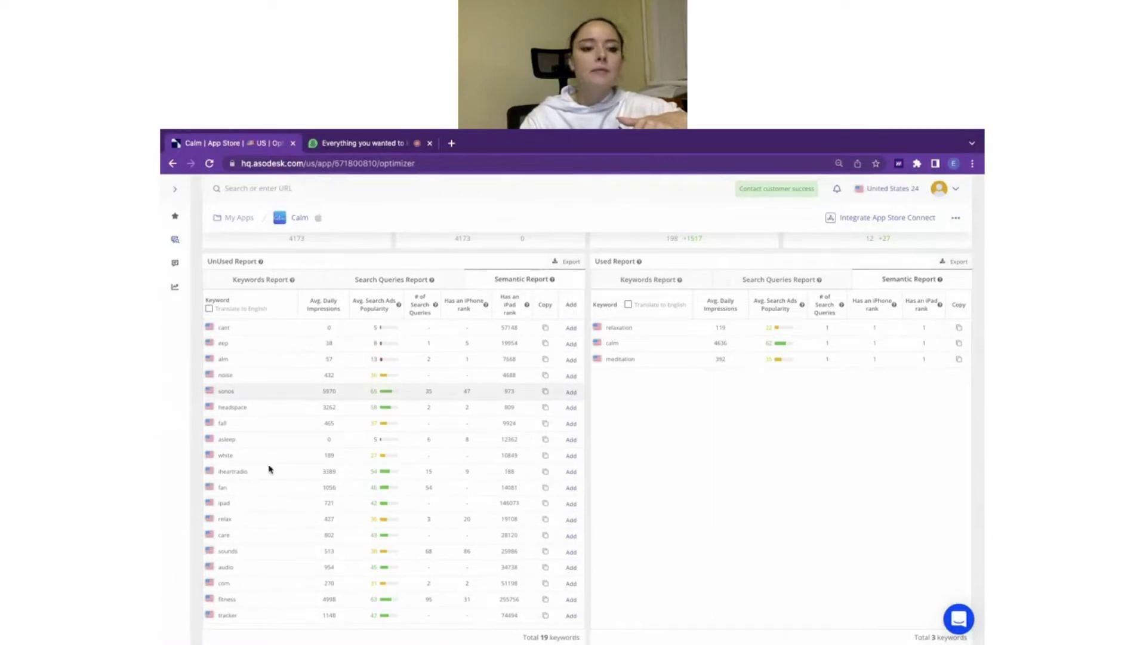
scroll(302, 474, "up", 1)
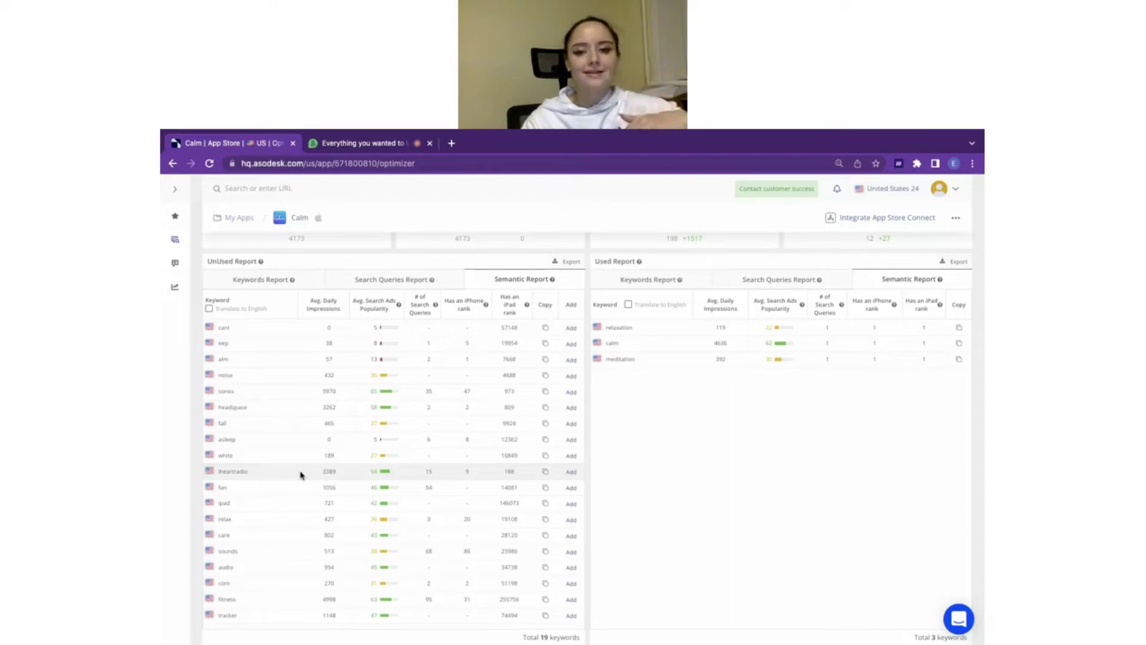
Step: Review the list of English stop words in the Stop-words Manager and close it without changes
scroll(301, 475, "up", 5)
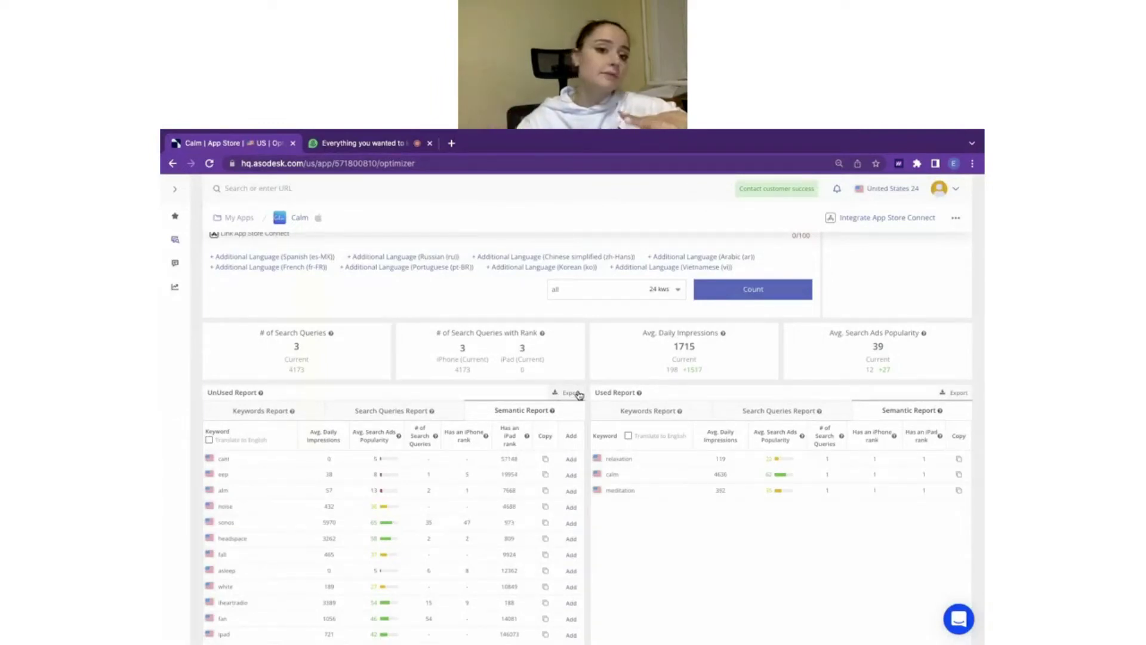
scroll(579, 395, "up", 2)
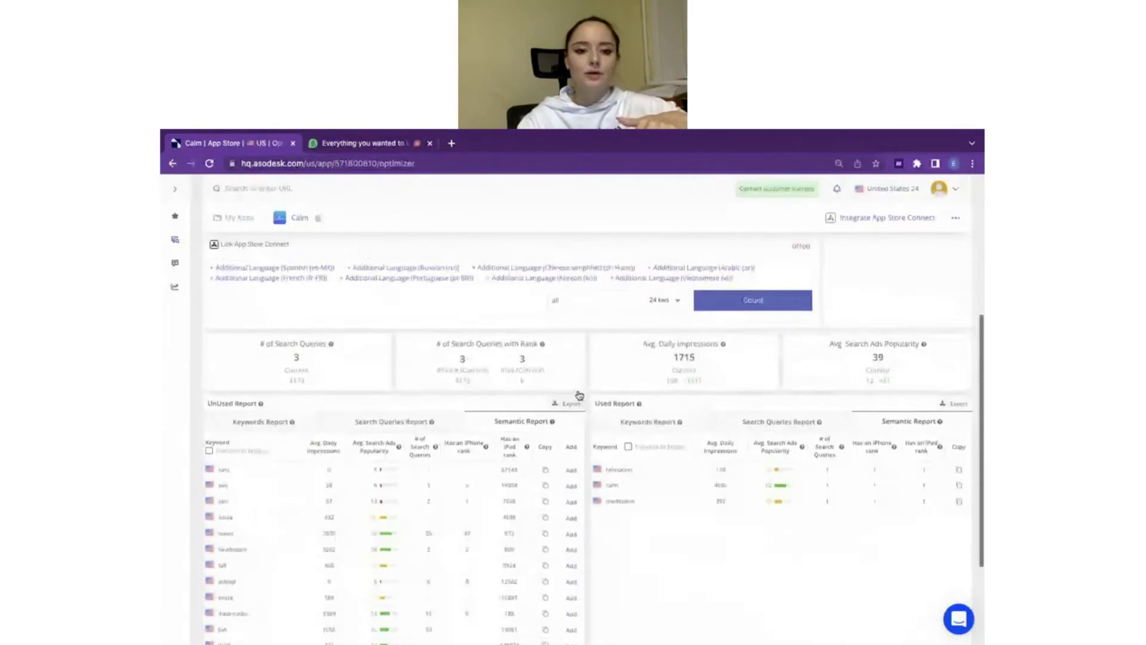
scroll(579, 395, "up", 1)
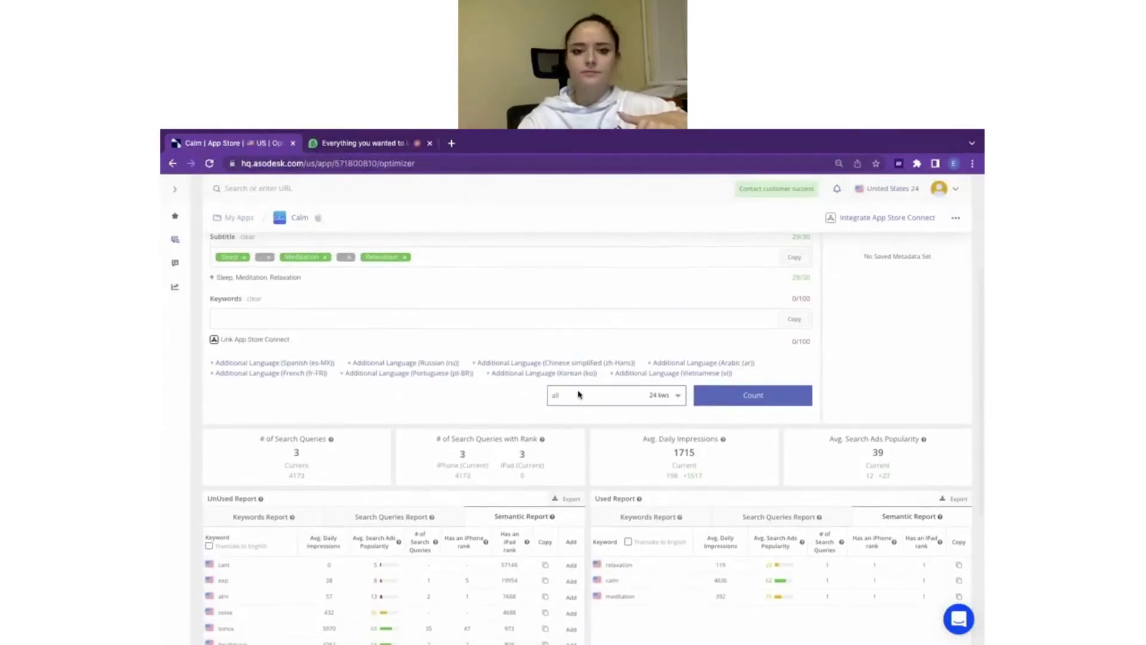
scroll(579, 394, "up", 3)
scroll(578, 394, "up", 1)
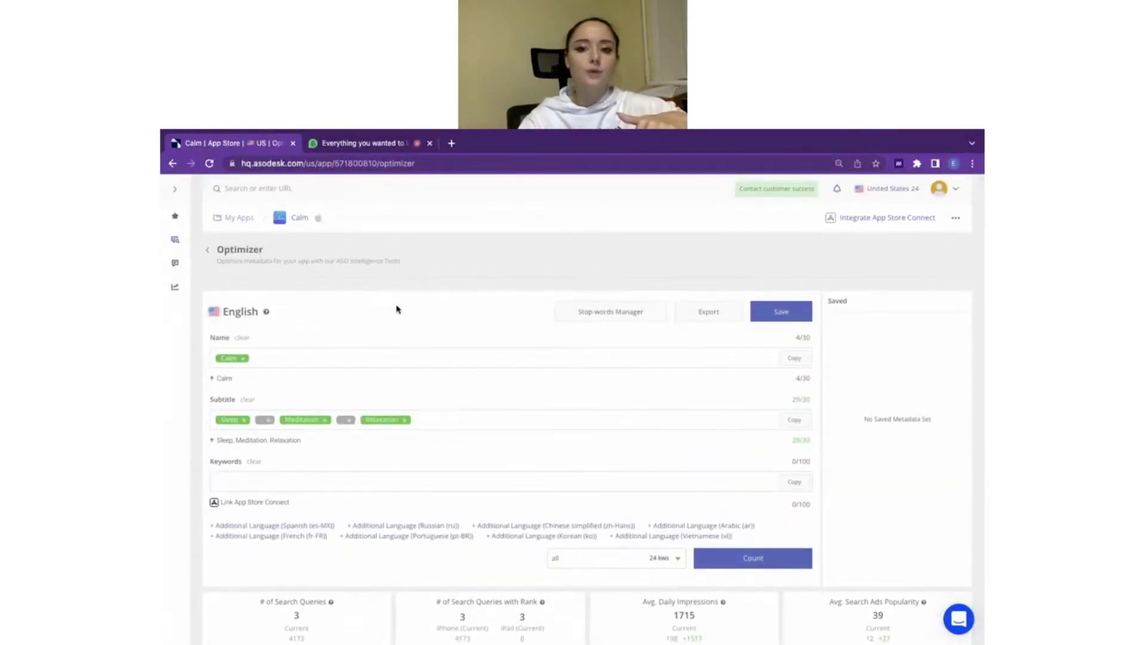
left_click(592, 316)
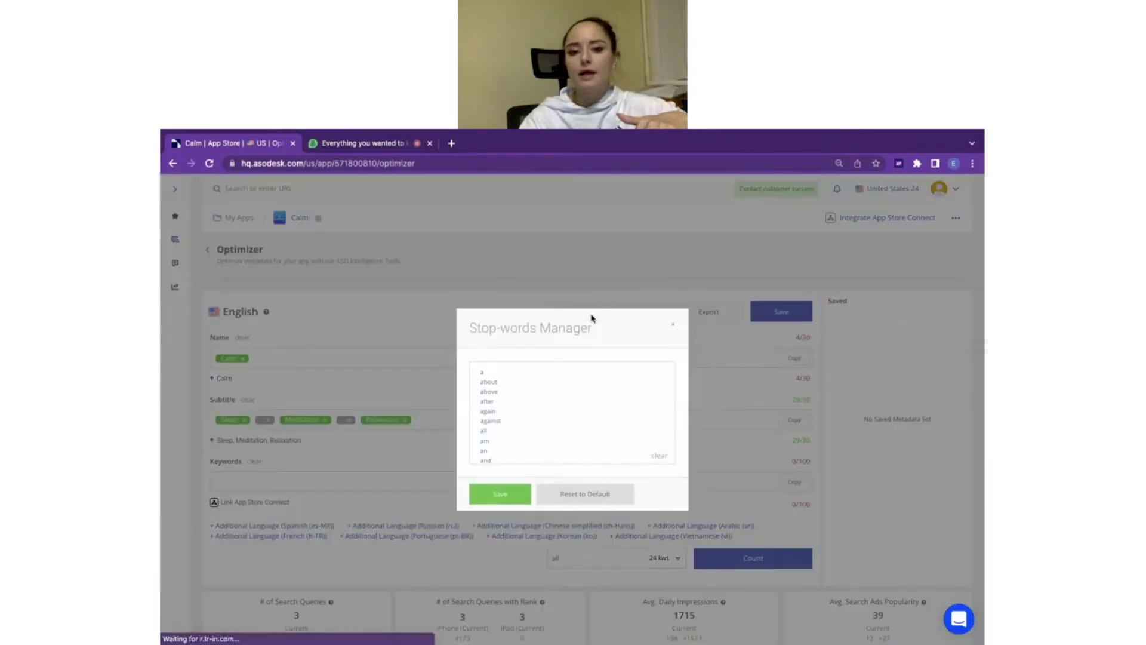
scroll(570, 397, "down", 15)
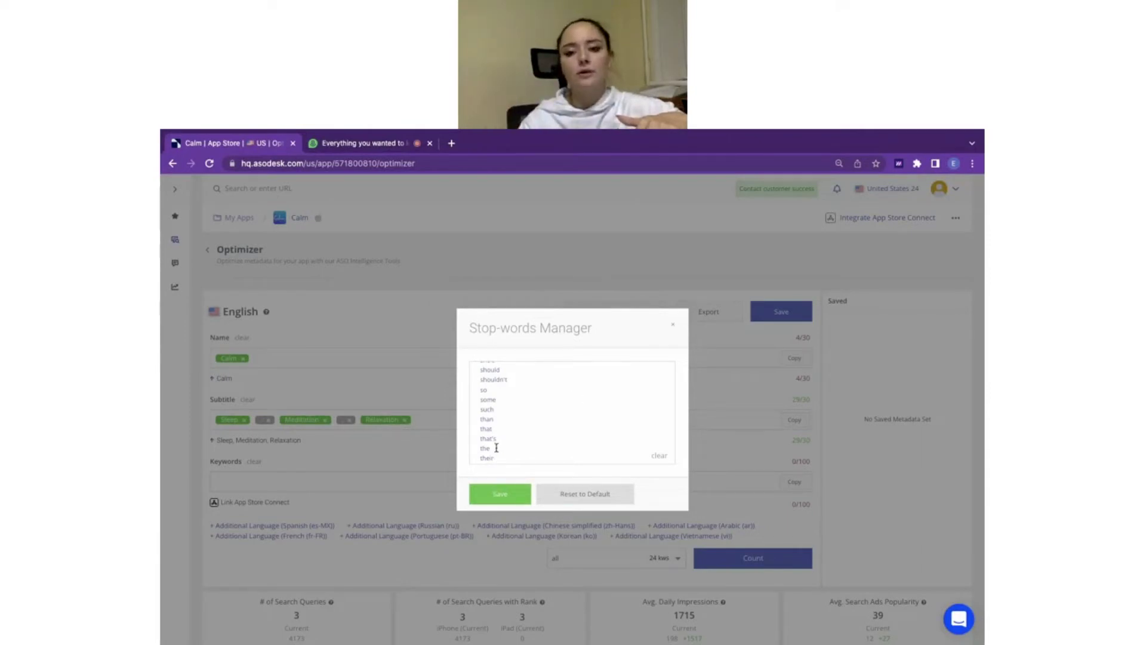
left_click(672, 323)
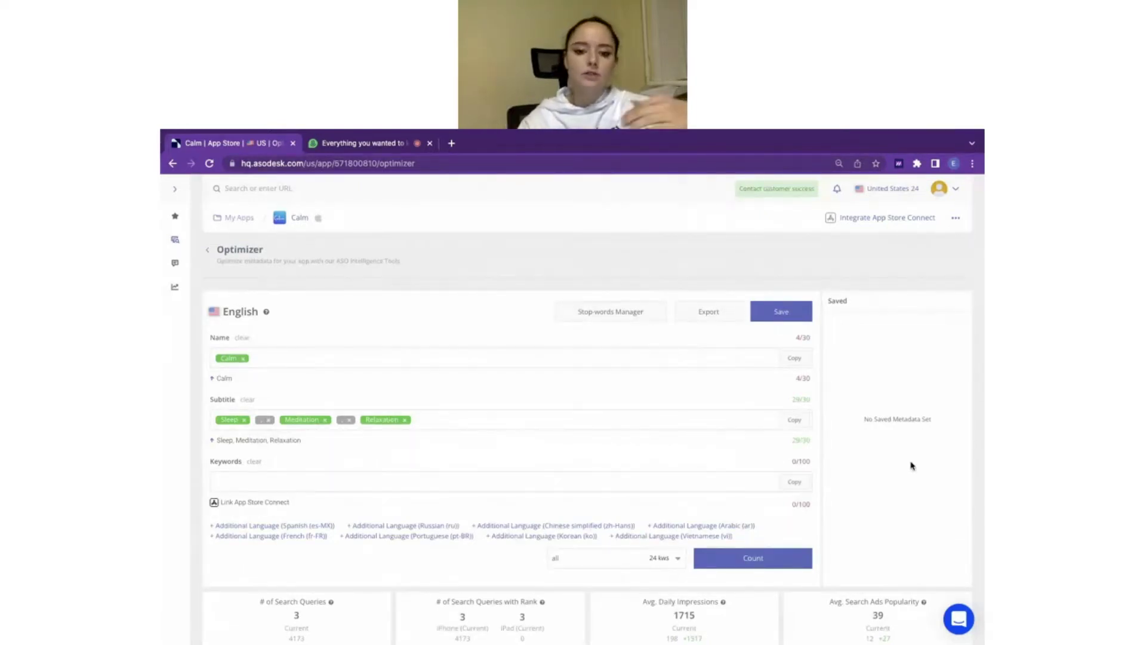
Step: Switch to the Demio webinar page and stop sharing the screen
left_click(367, 146)
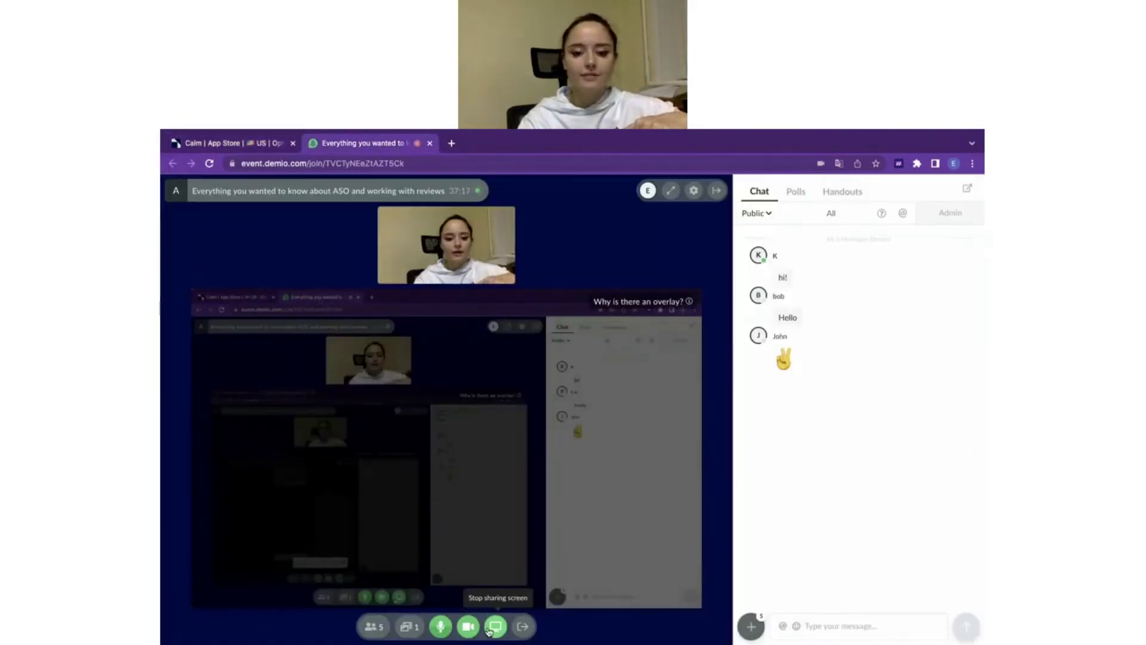
left_click(495, 626)
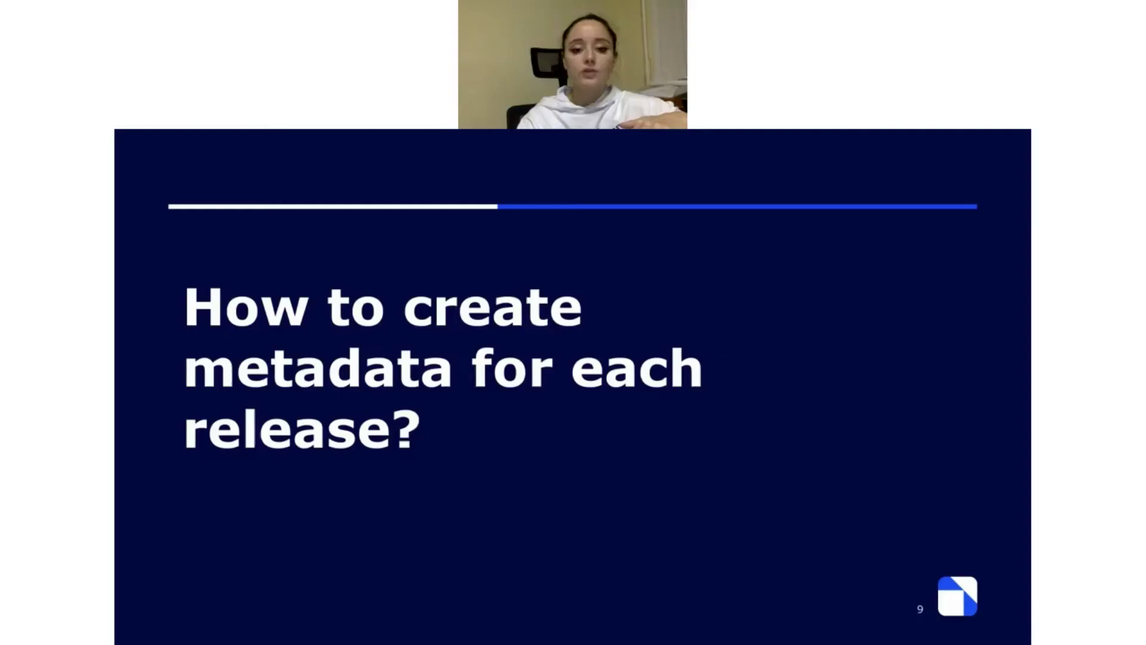
key("Right")
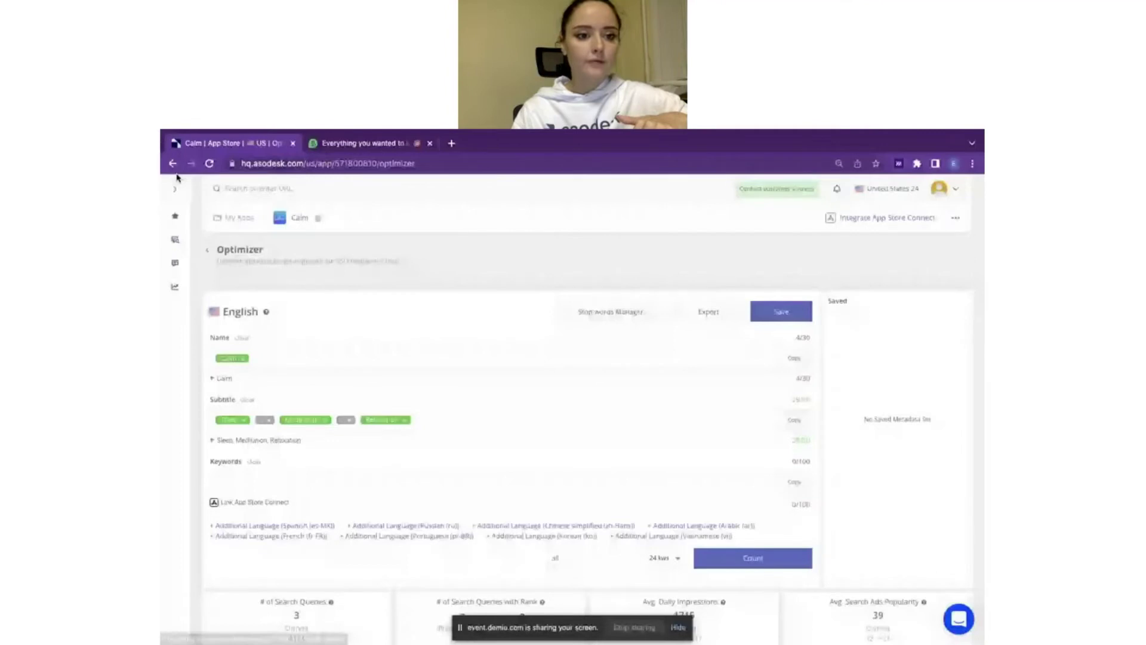
Step: Open Calm's Organic Report, hide the screen-sharing notice and review the installs distribution by keywords
mouse_move(175, 239)
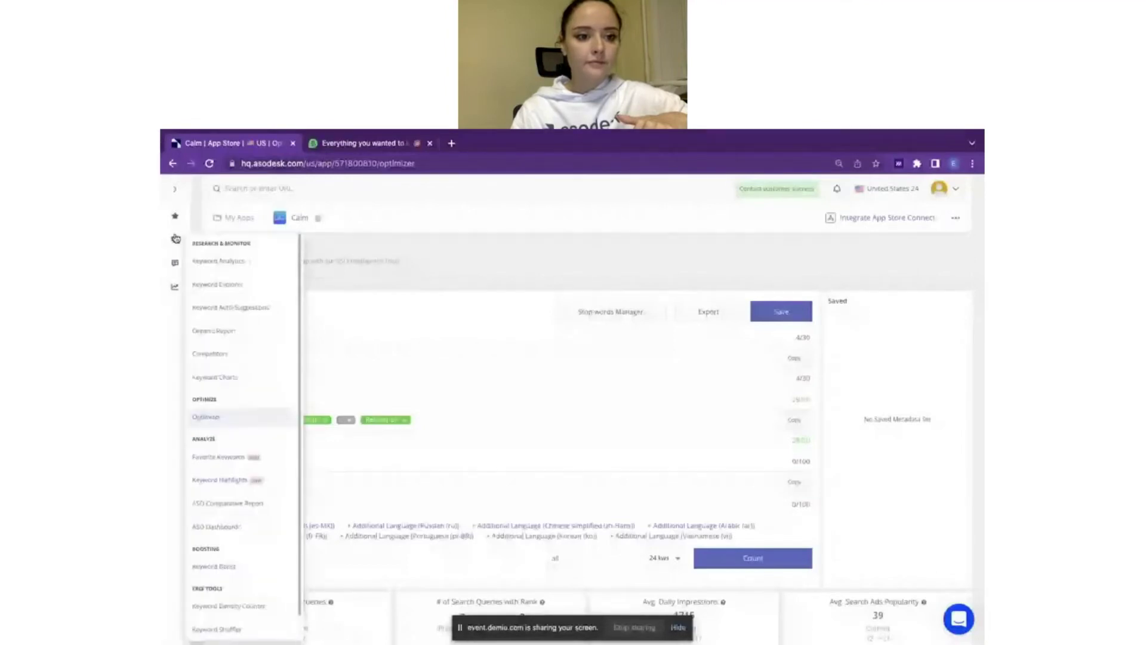
left_click(222, 337)
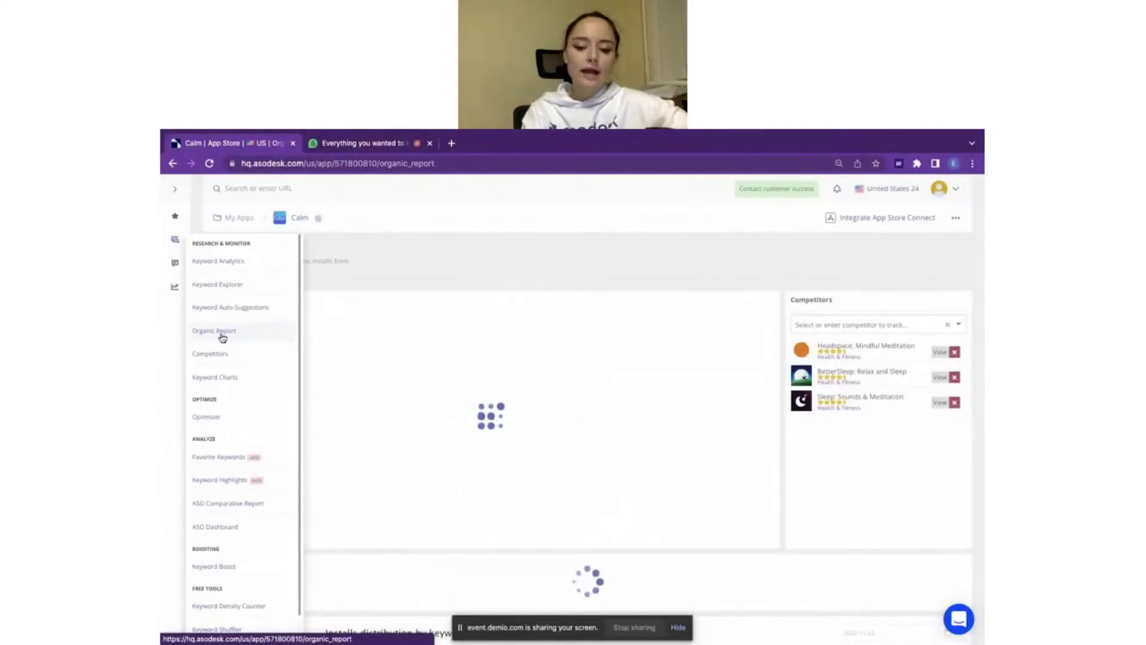
left_click(678, 626)
scroll(493, 503, "down", 10)
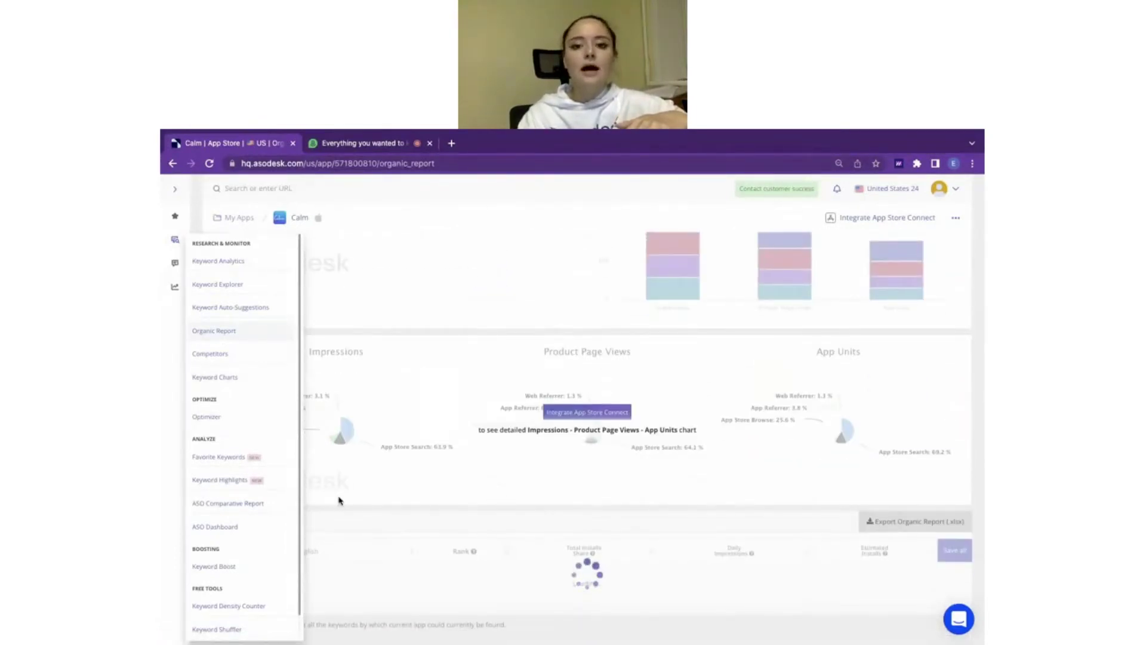
scroll(338, 499, "up", 3)
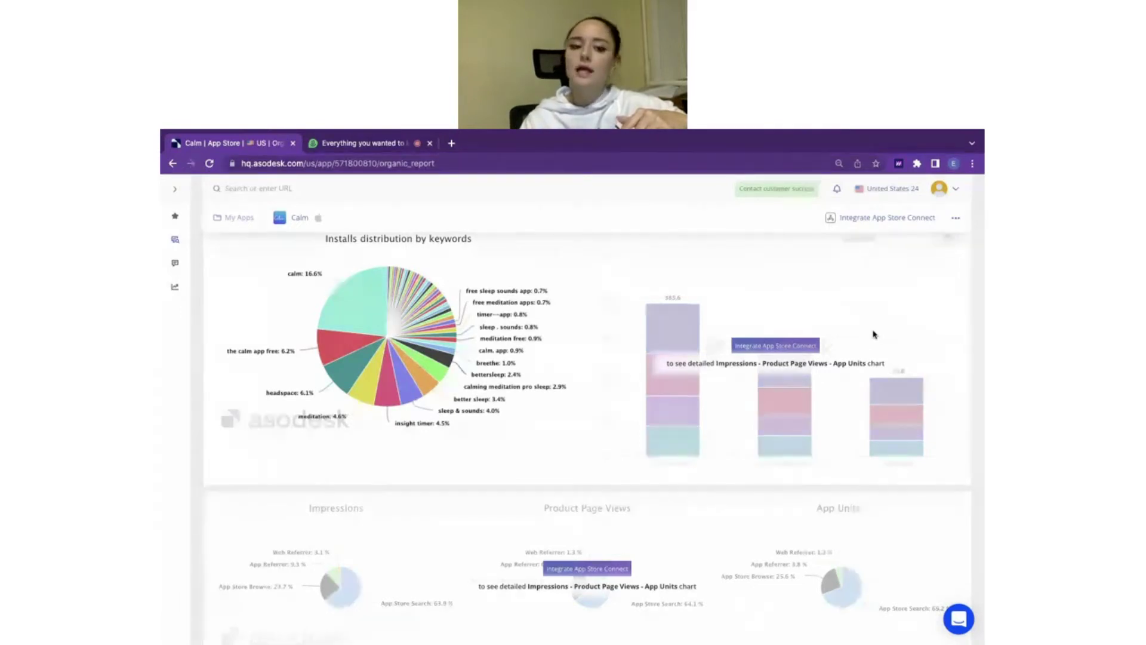
scroll(626, 443, "down", 3)
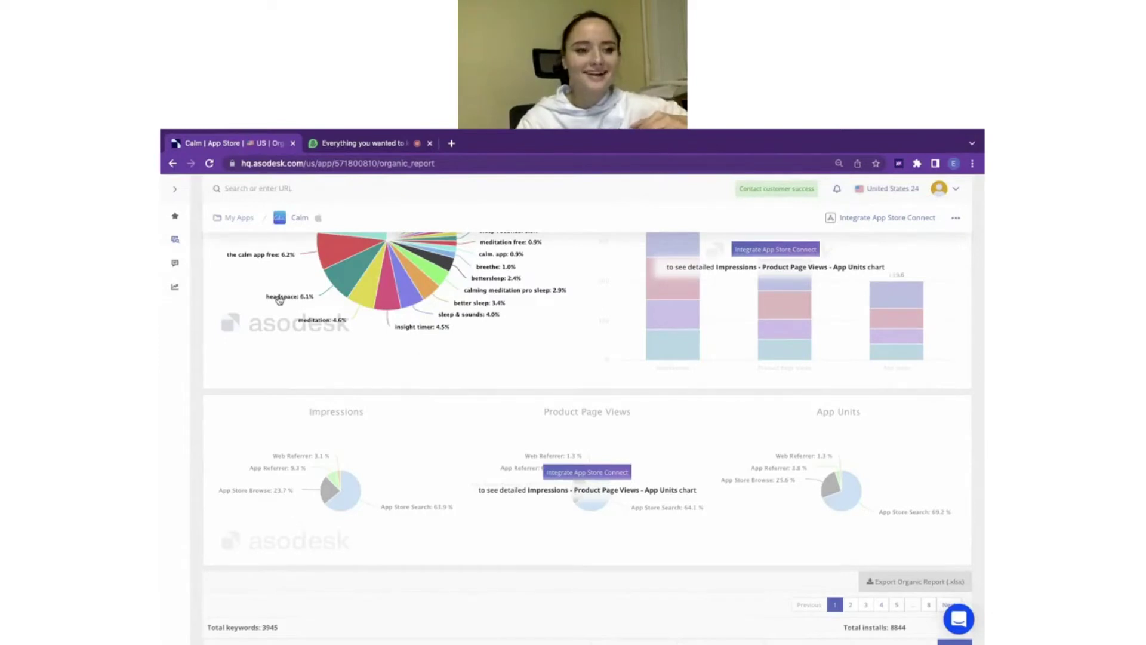
Step: Open Calm's ASO Comparative Report and set the keyword ranking distribution to the last 90 days, then inspect its daily bars
mouse_move(178, 242)
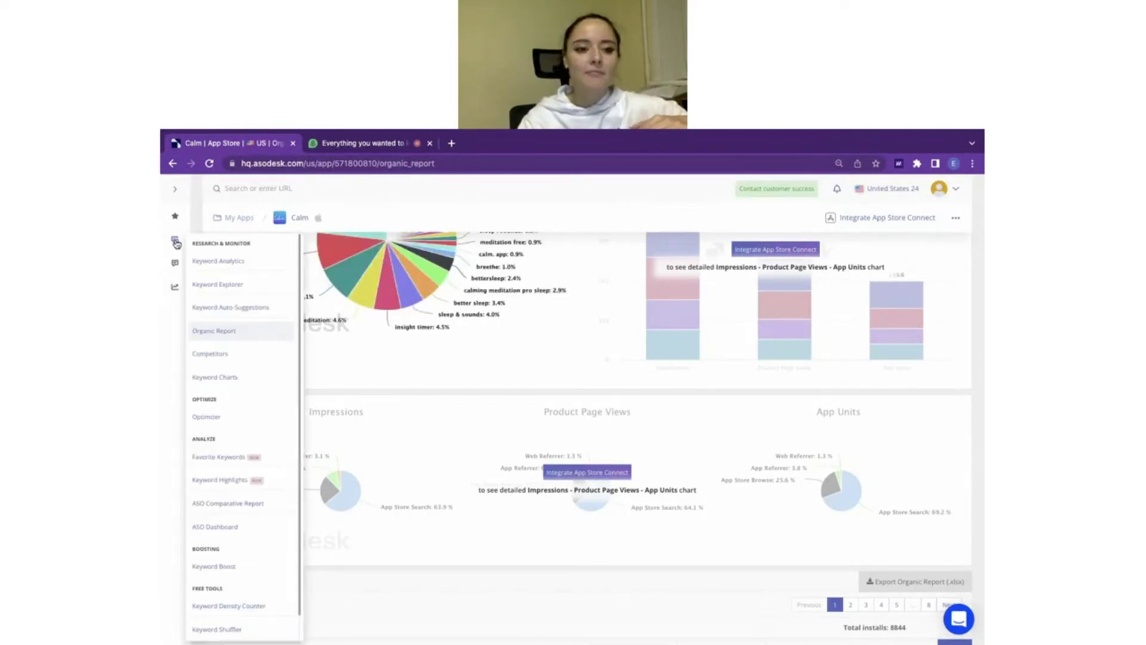
left_click(241, 505)
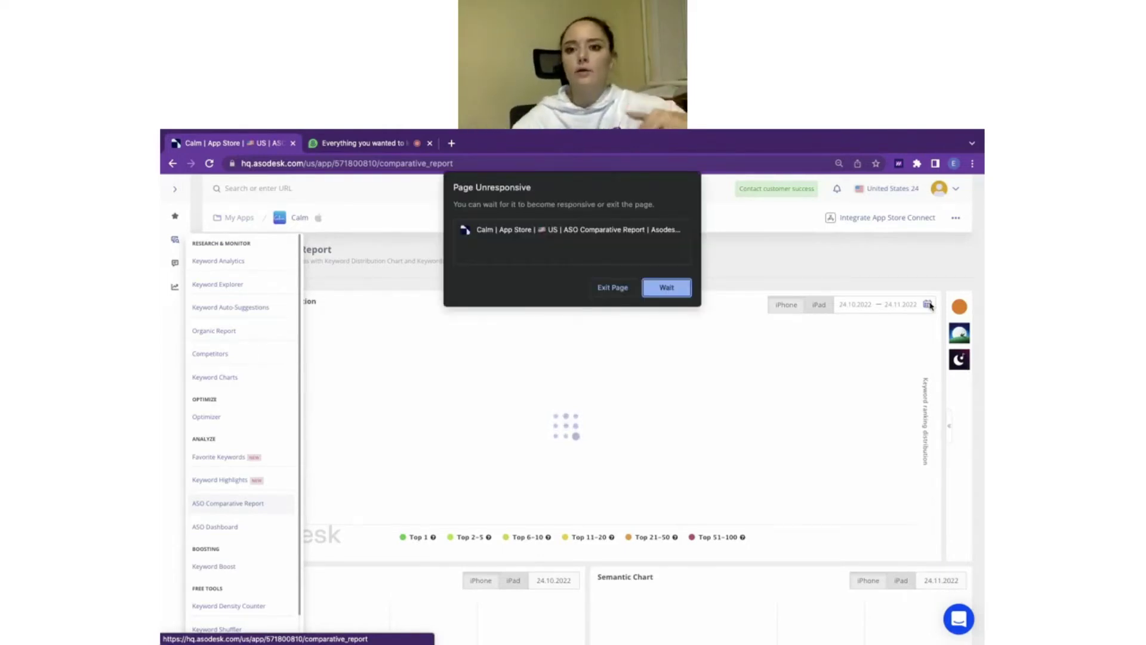
left_click(671, 286)
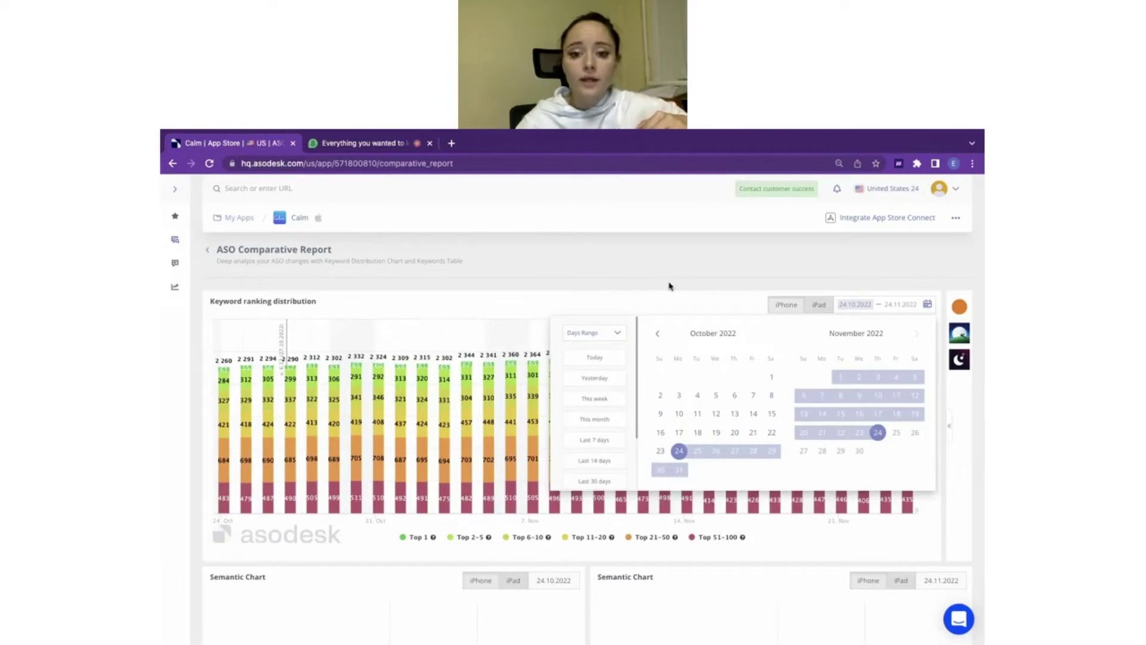
scroll(582, 450, "down", 2)
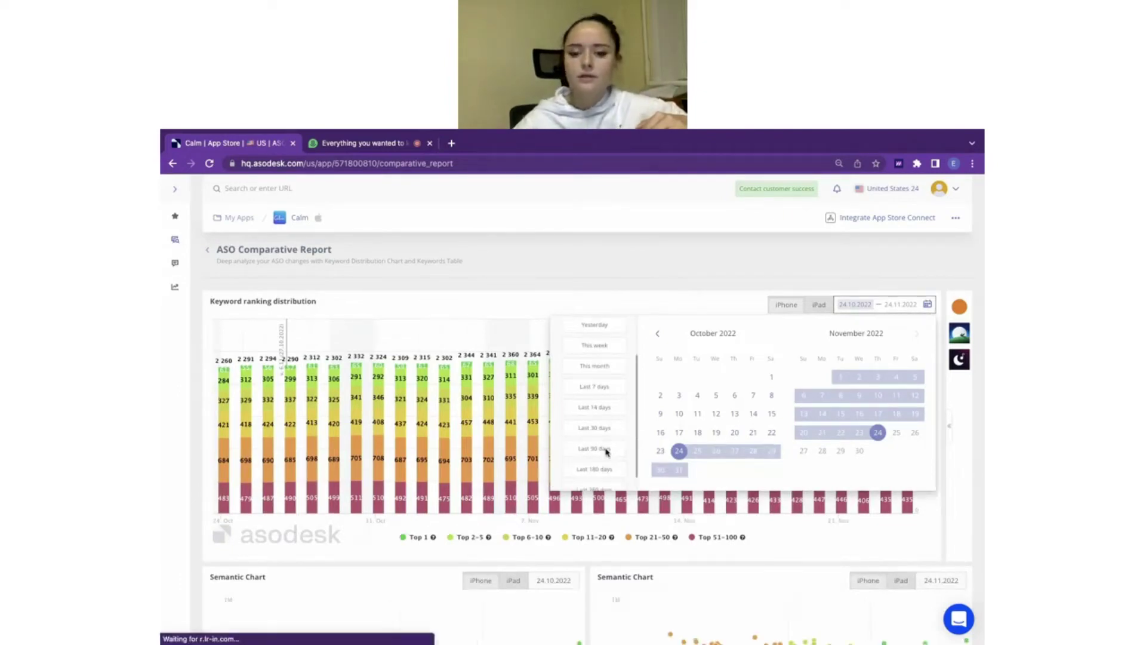
left_click(607, 451)
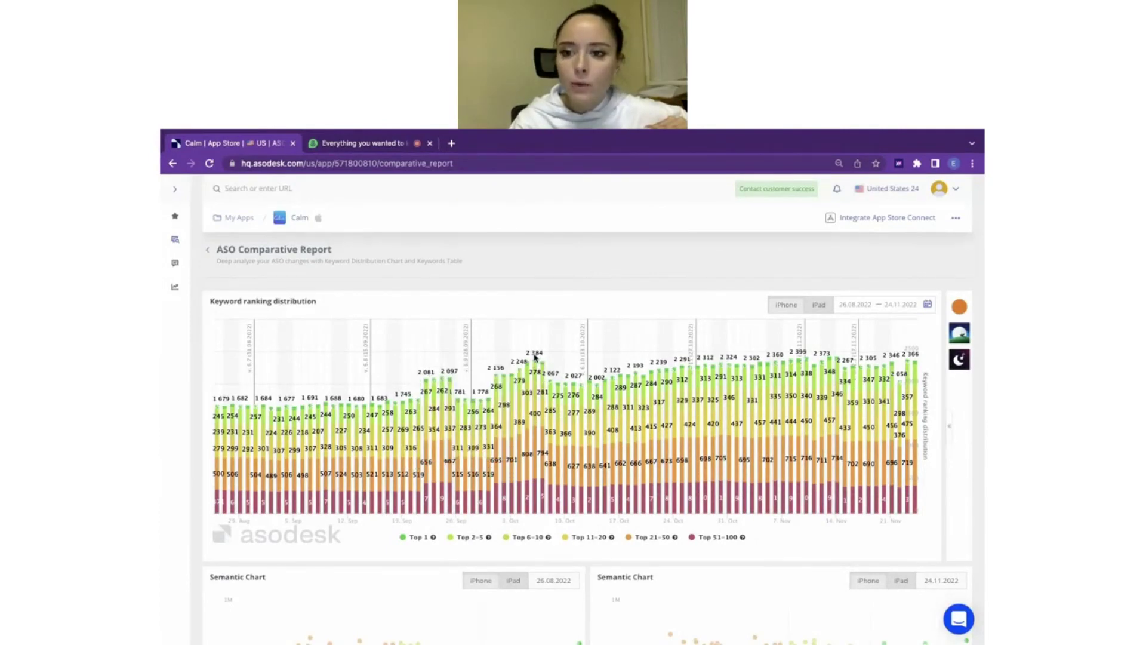
mouse_move(536, 361)
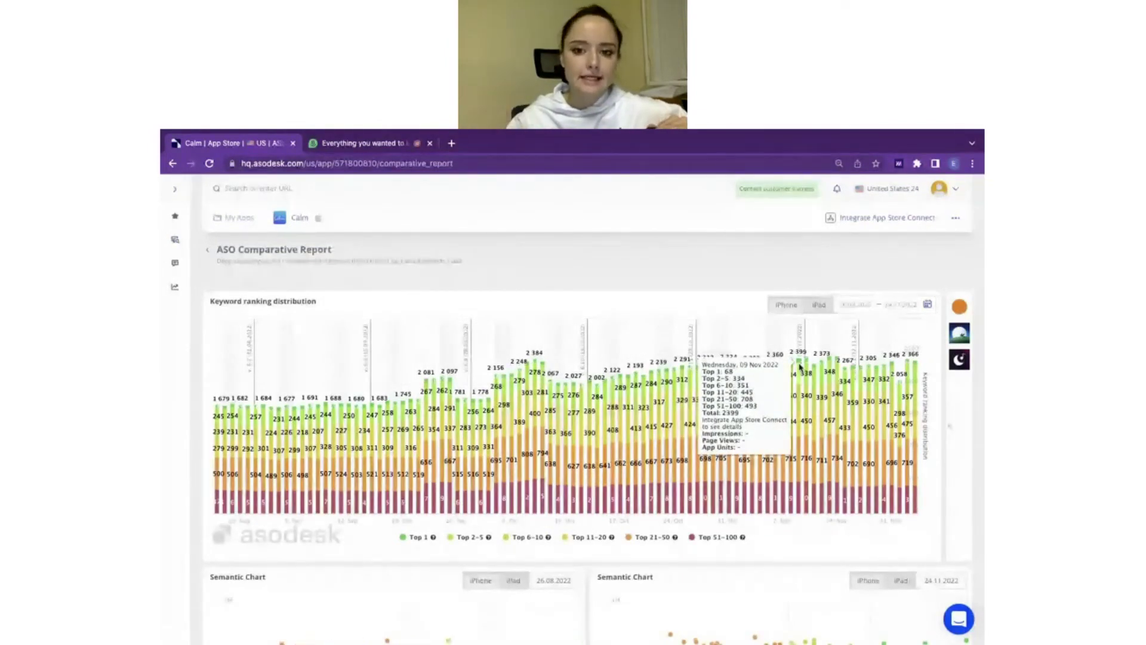
Step: Look through the whole Calm comparative report, from the keyword charts to the metadata, screenshots and in-app purchases
scroll(714, 271, "down", 1)
scroll(715, 273, "down", 10)
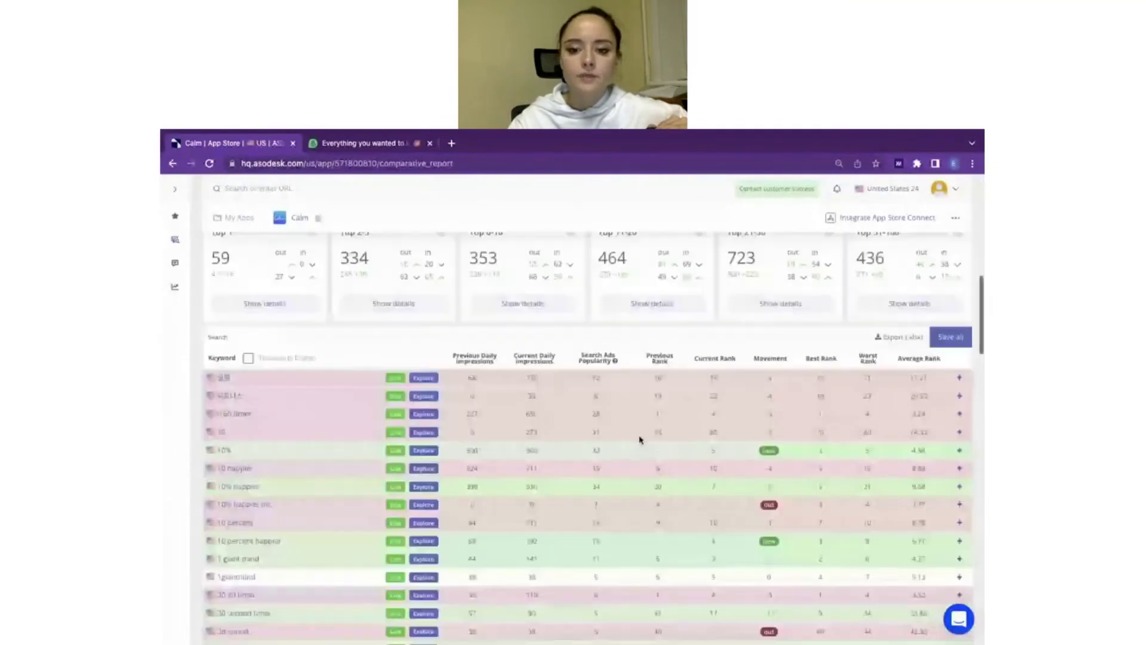
scroll(639, 440, "down", 10)
scroll(639, 440, "up", 2)
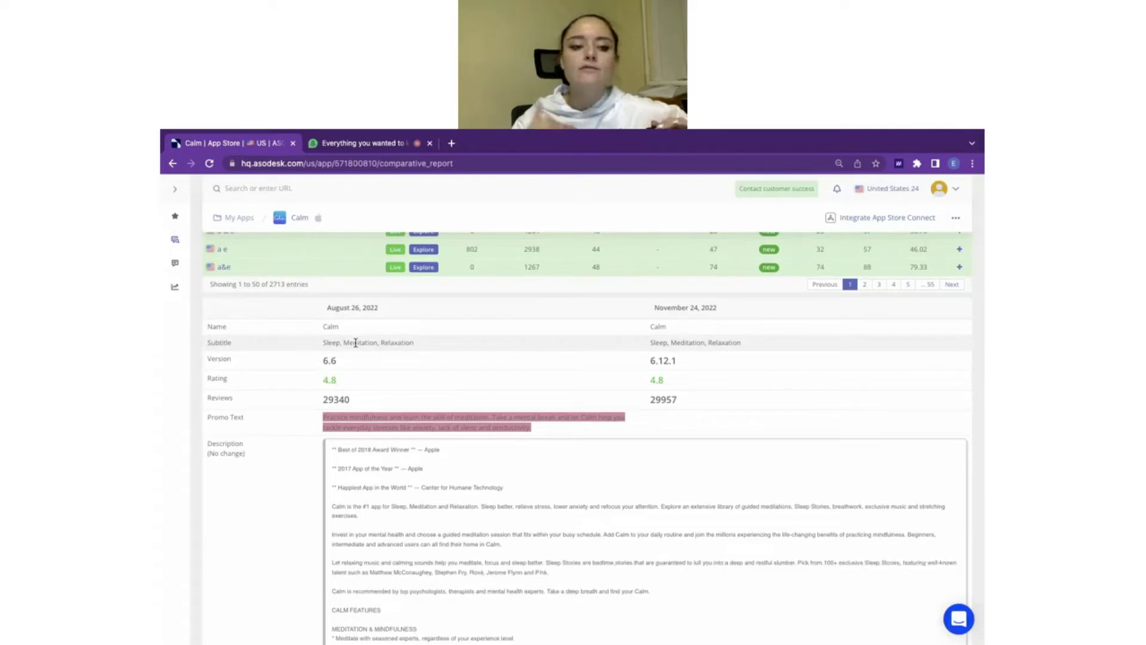
scroll(355, 342, "down", 15)
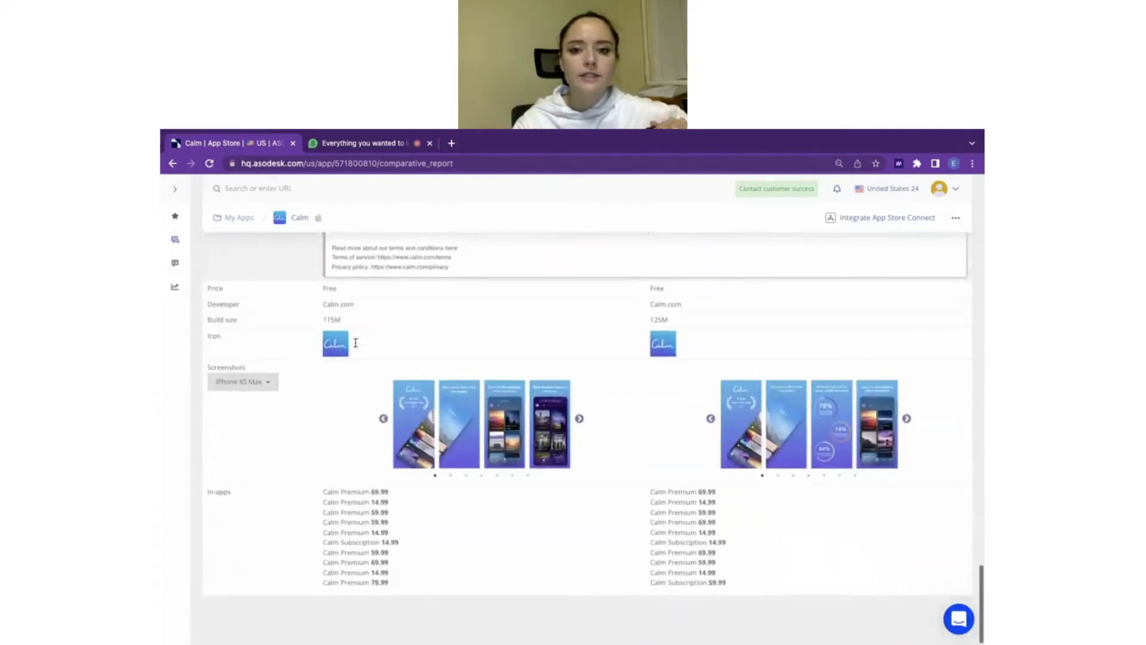
scroll(355, 343, "up", 20)
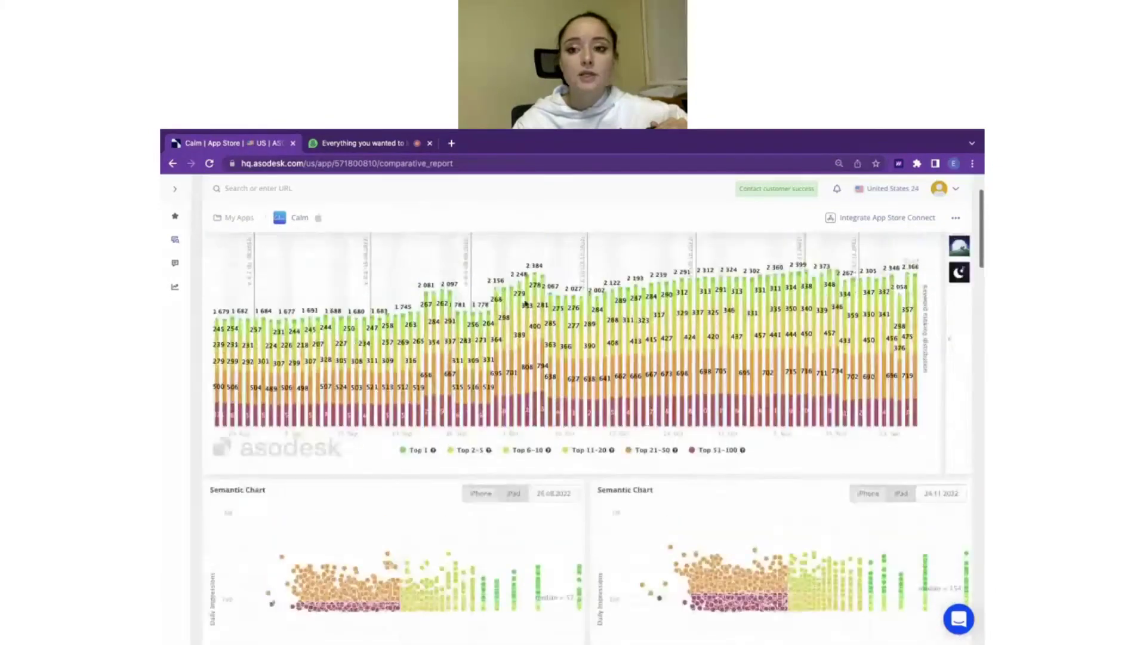
scroll(526, 305, "up", 3)
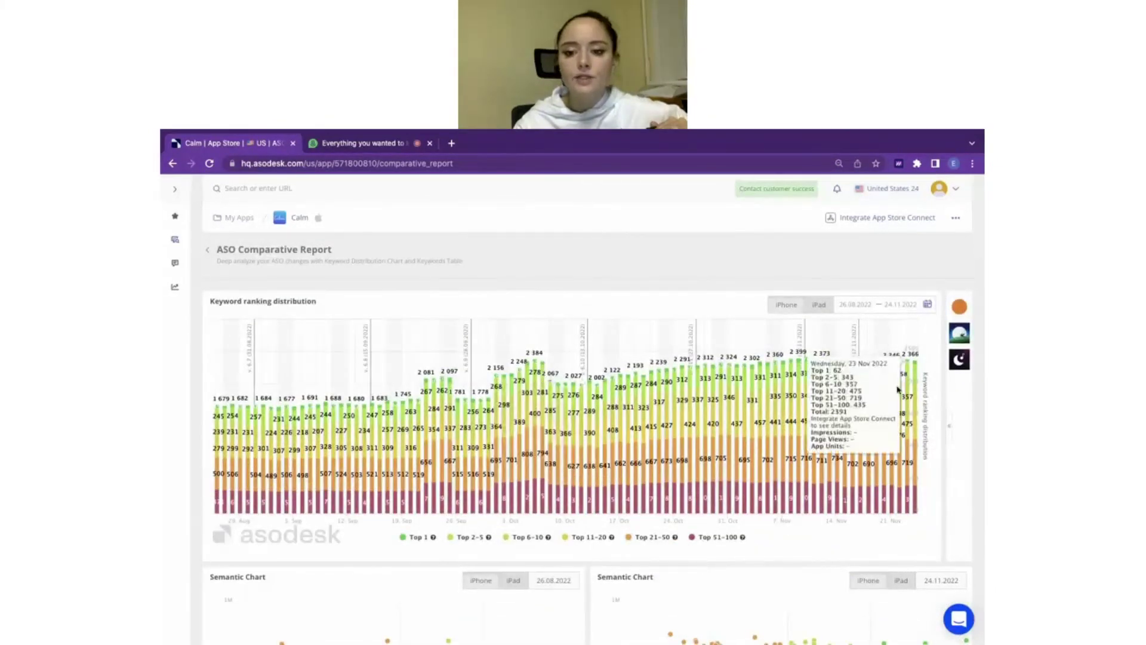
Step: Limit the keyword ranking distribution chart to the Top 1, Top 2-5 and Top 6-10 groups
left_click(650, 541)
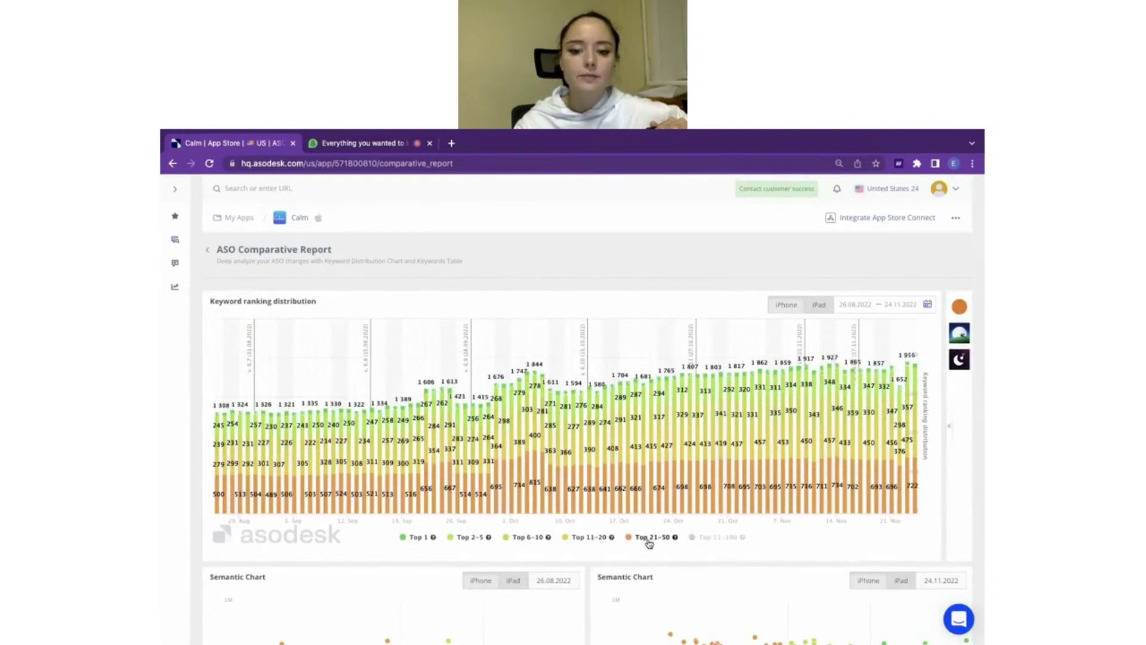
left_click(592, 539)
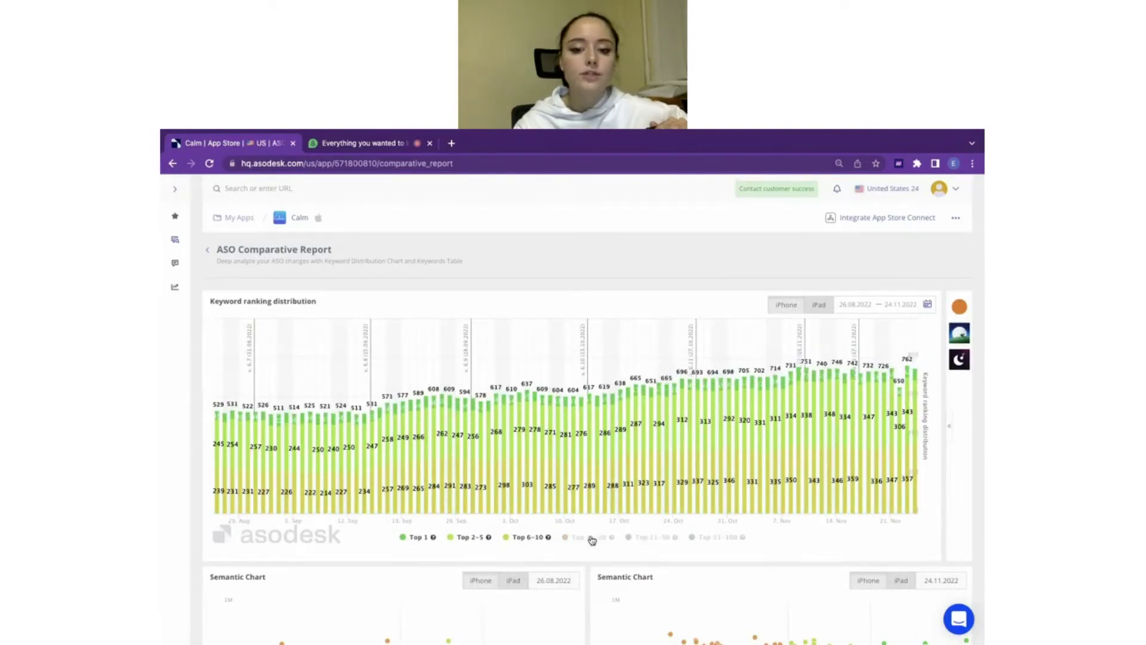
left_click(533, 539)
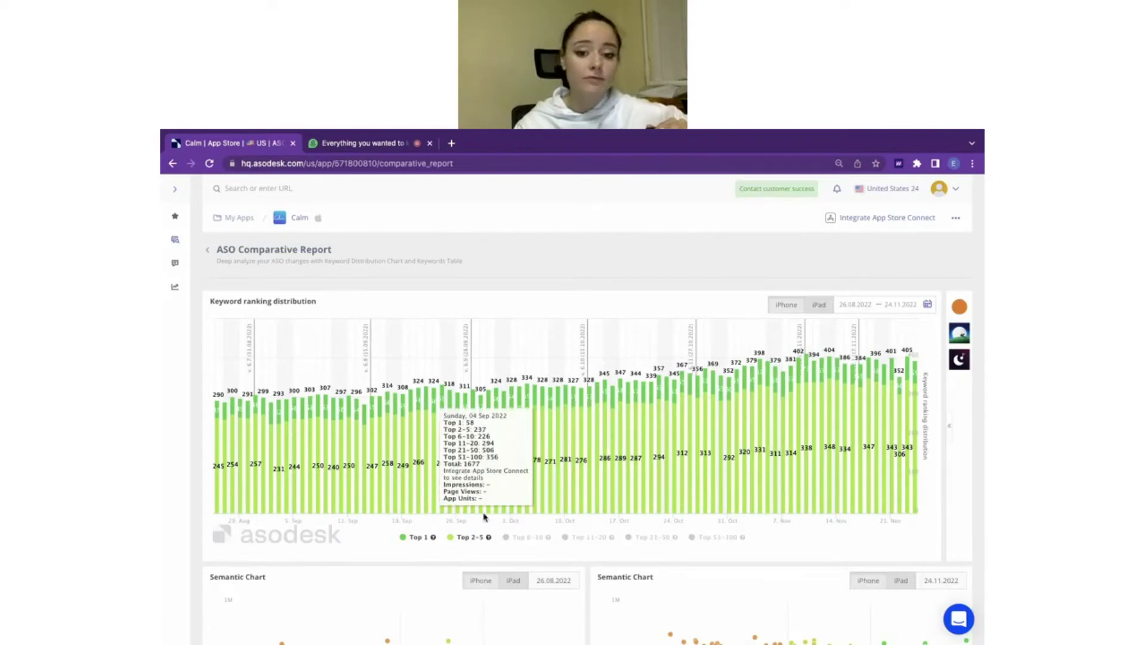
left_click(516, 539)
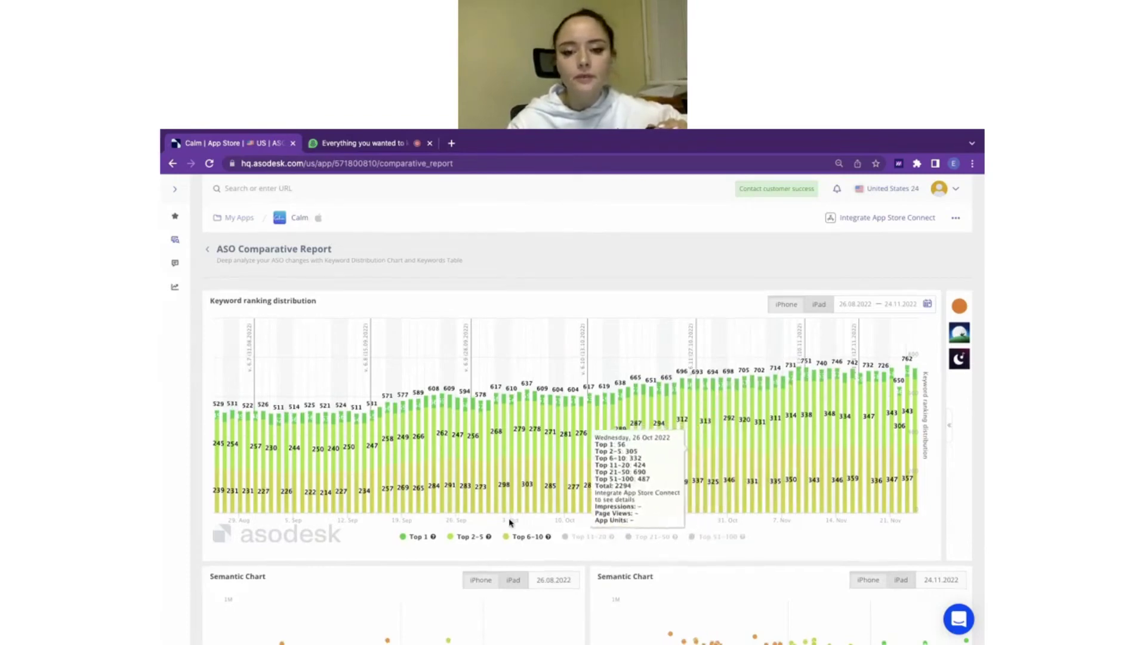
Step: Examine individual keywords' ranks and daily impressions in the 26.08.2022 semantic chart
scroll(510, 522, "down", 3)
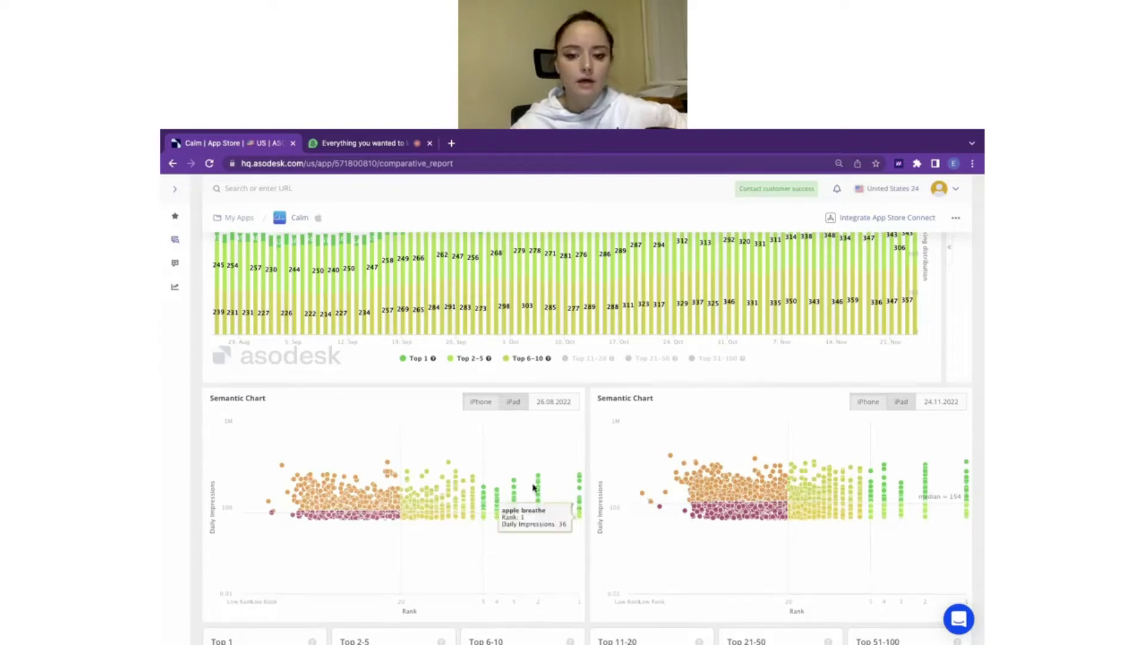
mouse_move(534, 490)
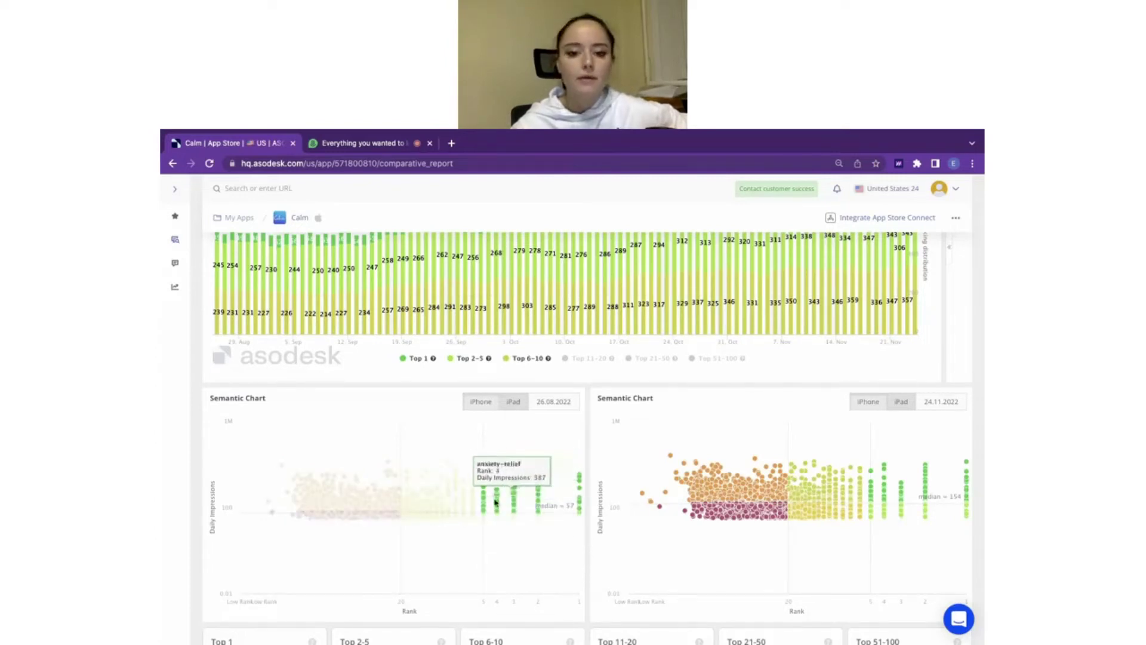
mouse_move(487, 523)
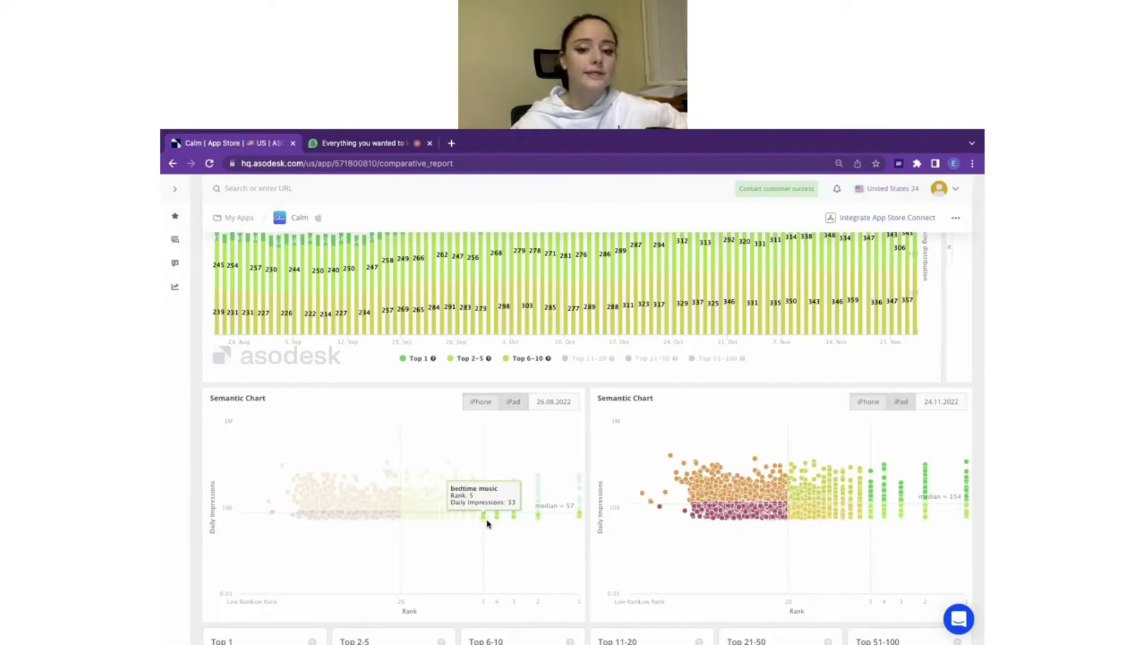
mouse_move(432, 488)
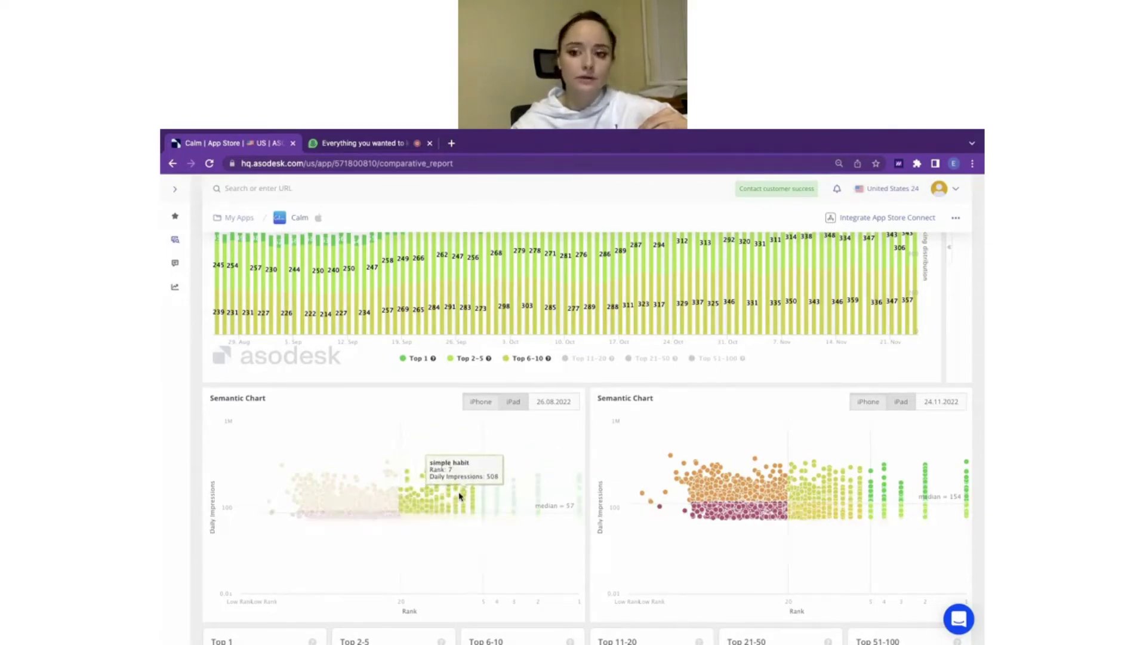
Step: Show the details of the Top 1 group and look through its keywords in the table
scroll(460, 495, "down", 5)
scroll(459, 495, "down", 1)
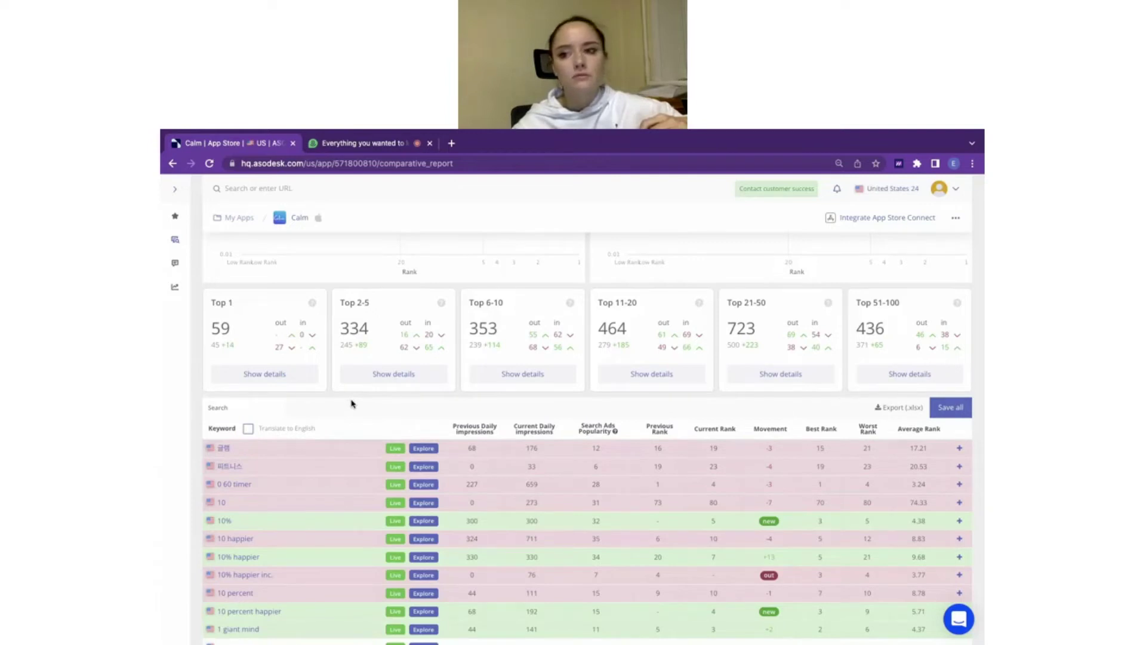
left_click(269, 373)
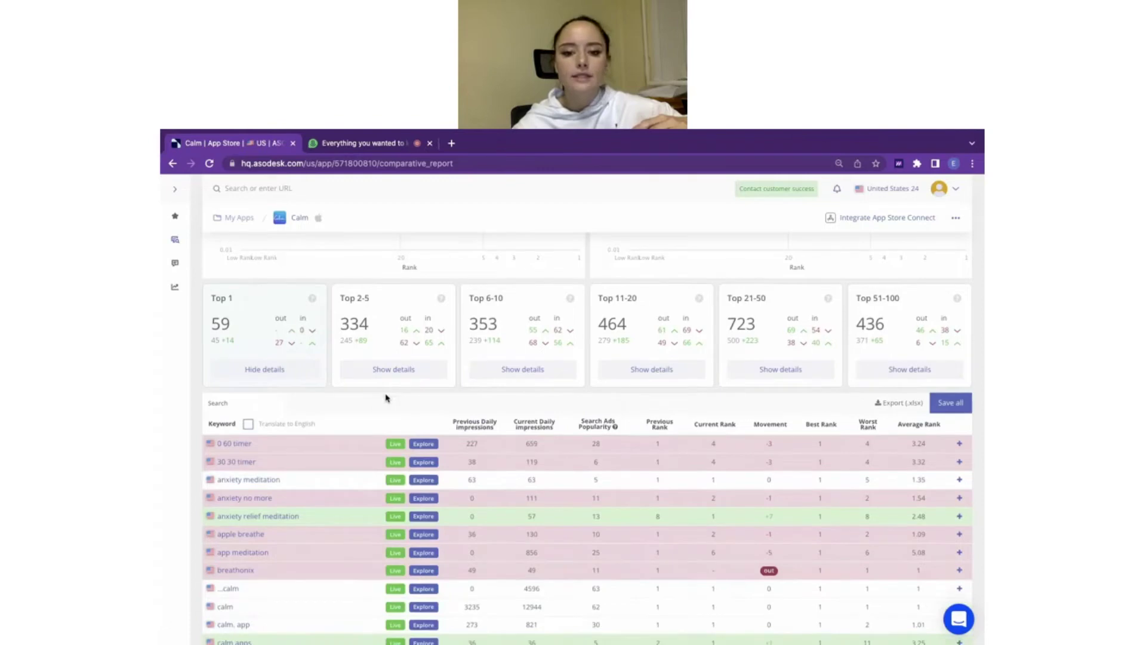
scroll(386, 398, "down", 1)
scroll(385, 398, "down", 1)
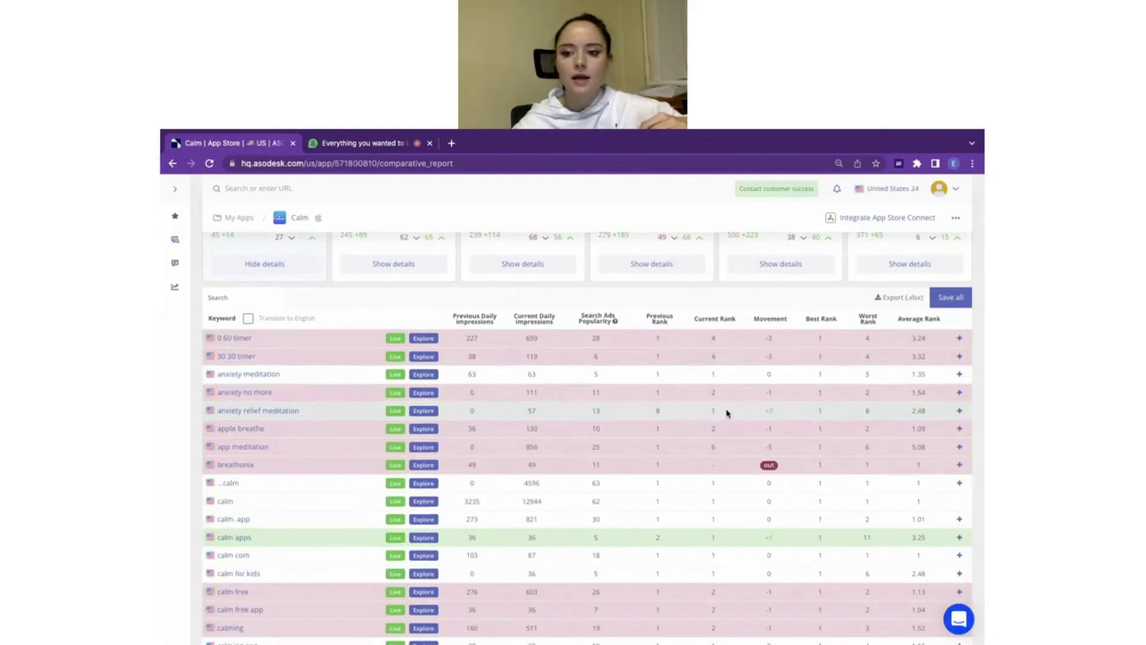
scroll(727, 413, "down", 2)
scroll(749, 448, "down", 2)
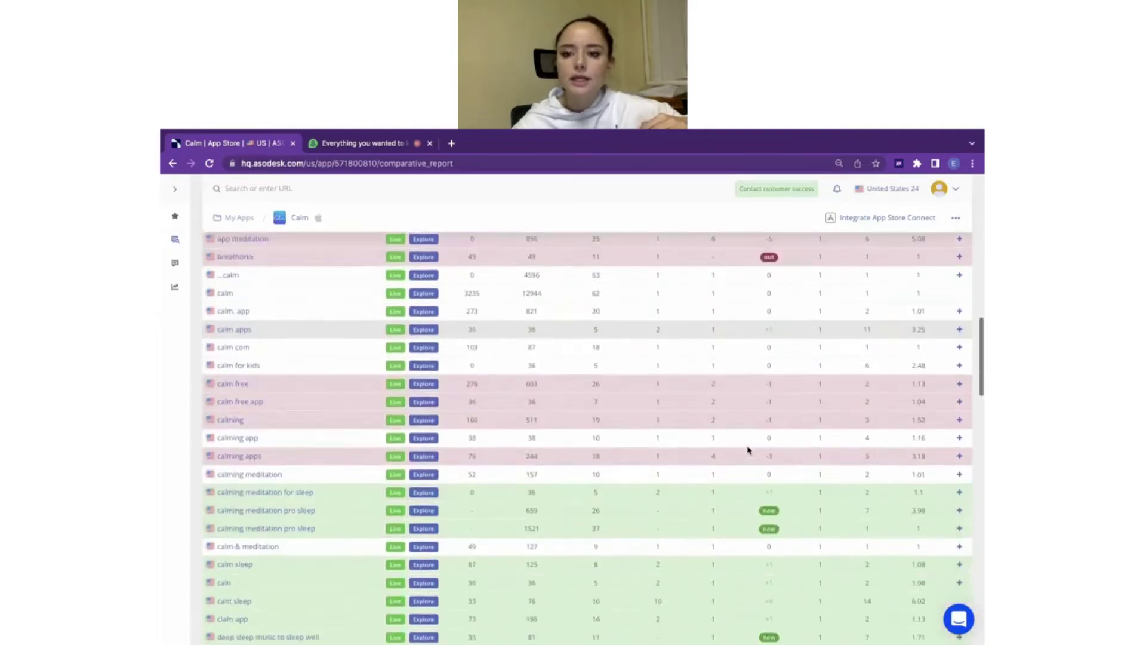
Step: Sort the Top 1 keywords by movement with new entries first and review the first page
scroll(749, 449, "up", 4)
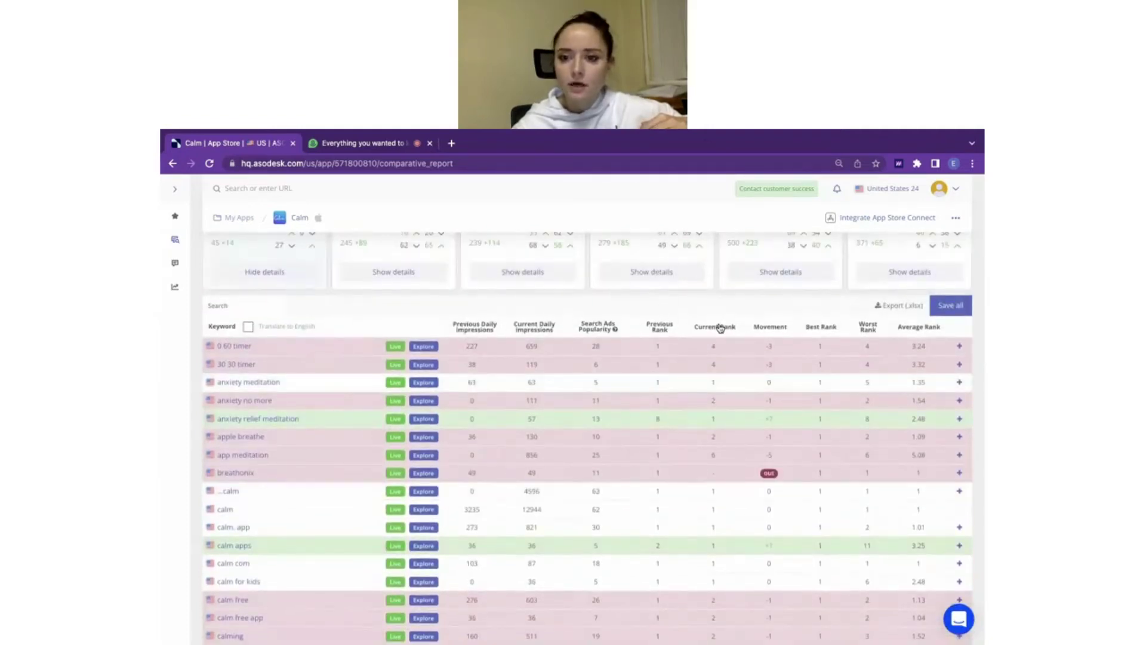
left_click(785, 327)
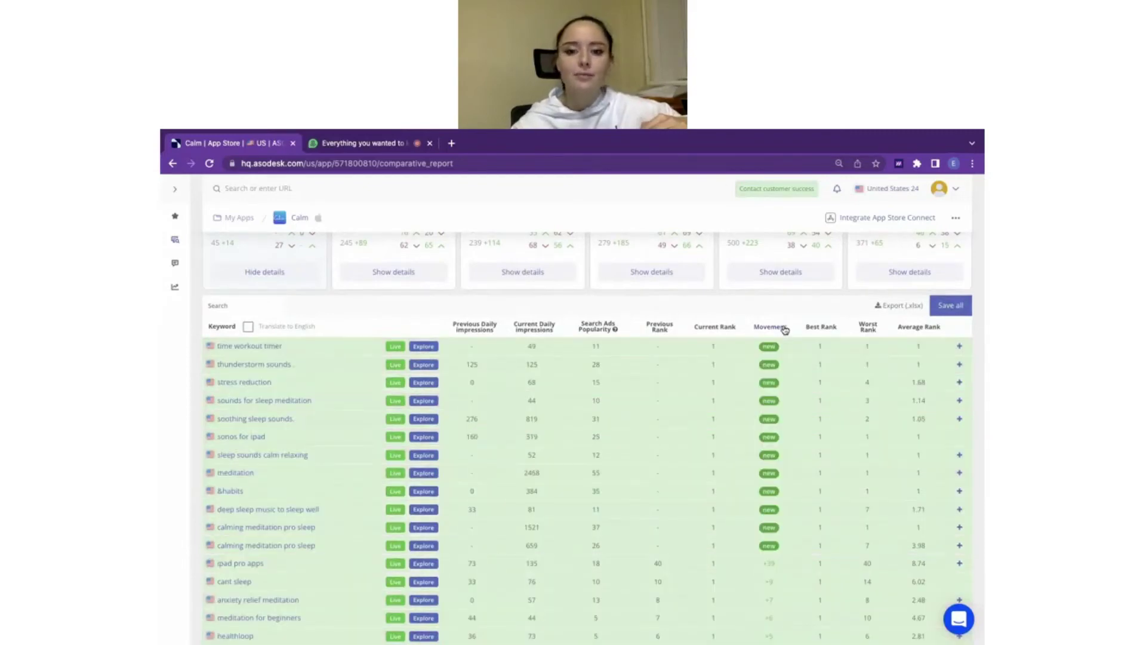
scroll(771, 416, "down", 1)
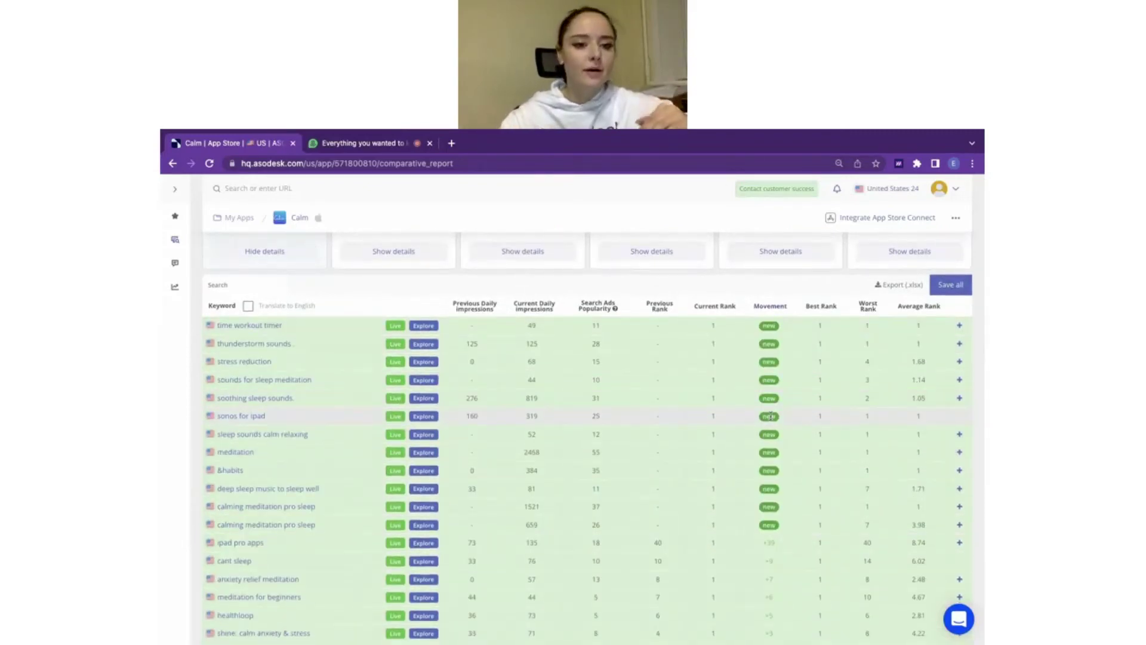
scroll(770, 416, "down", 2)
scroll(771, 420, "down", 1)
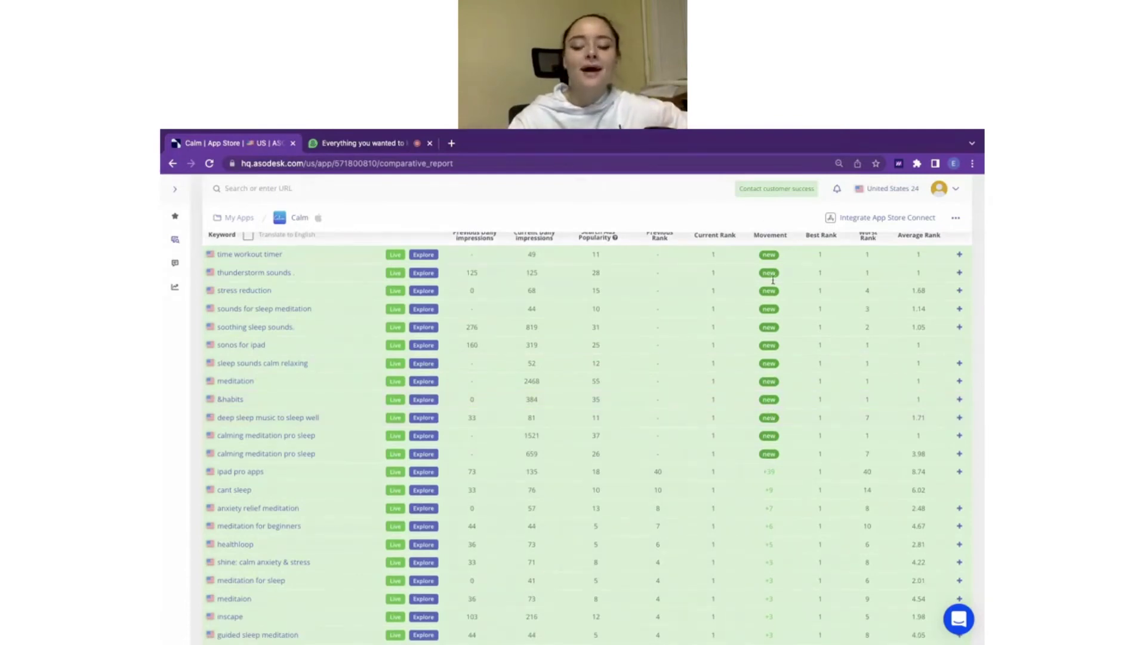
scroll(778, 391, "down", 3)
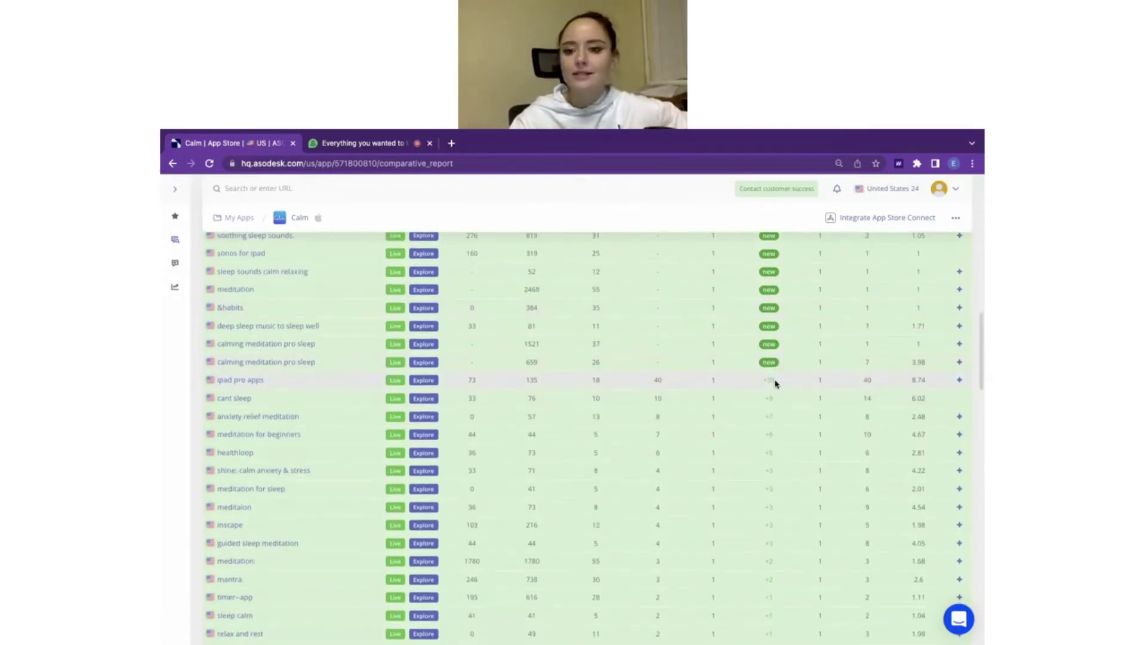
scroll(772, 388, "down", 8)
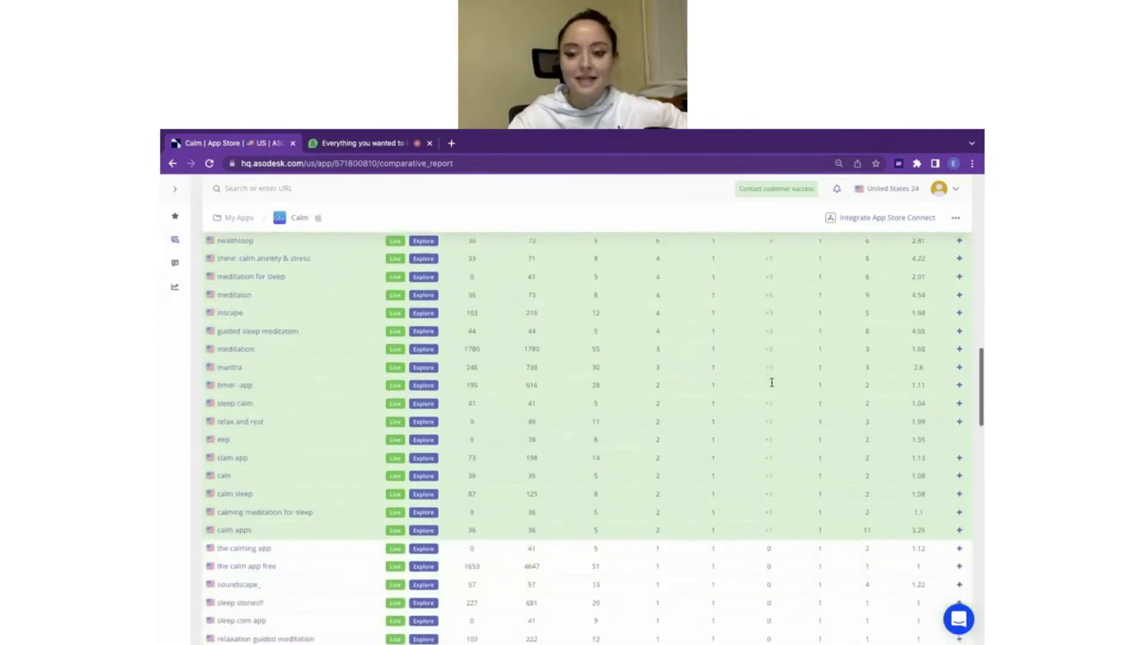
scroll(772, 387, "down", 8)
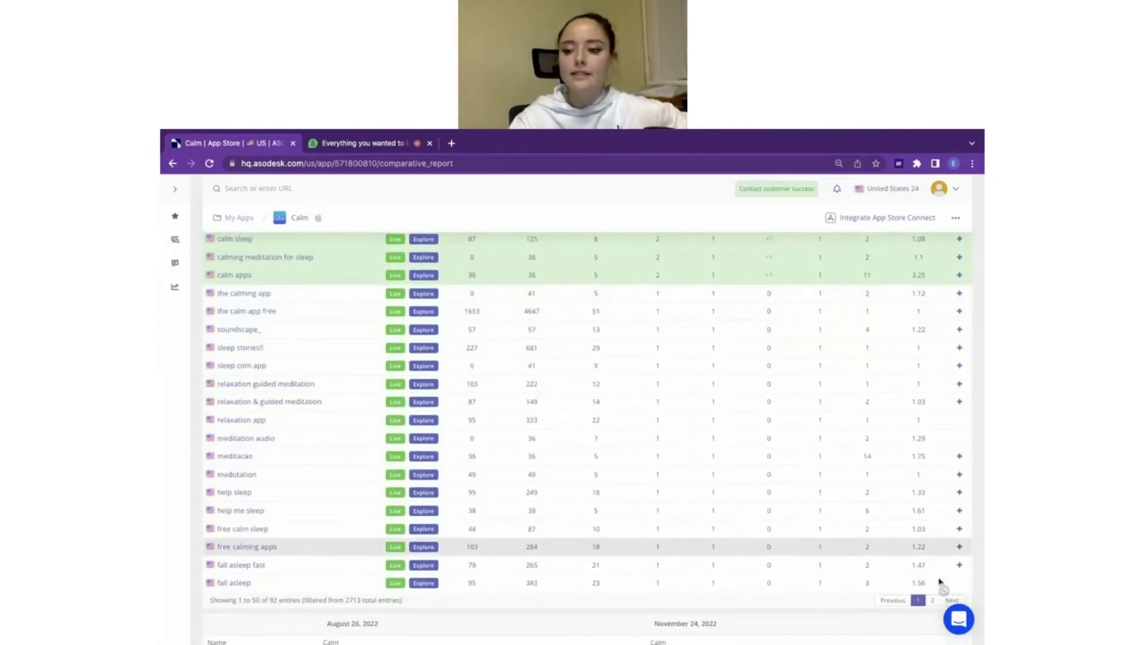
Step: Open page 2 of the Top 1 keywords and examine those that dropped in rank or fell out
left_click(931, 600)
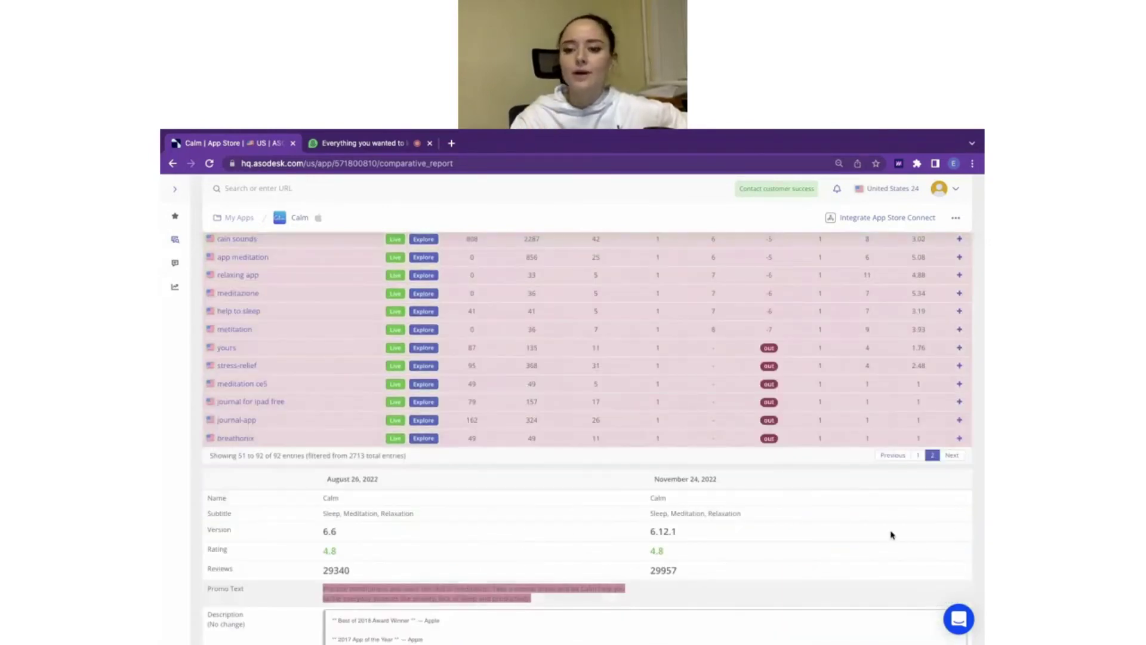
scroll(822, 452, "up", 4)
scroll(822, 451, "up", 3)
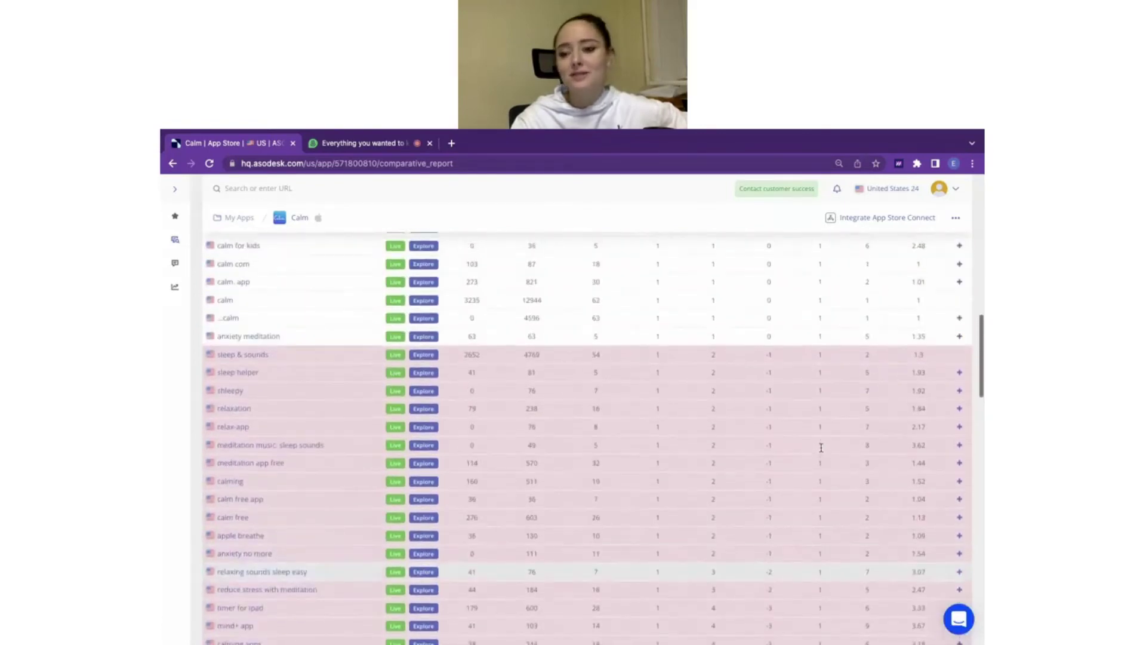
scroll(821, 447, "down", 7)
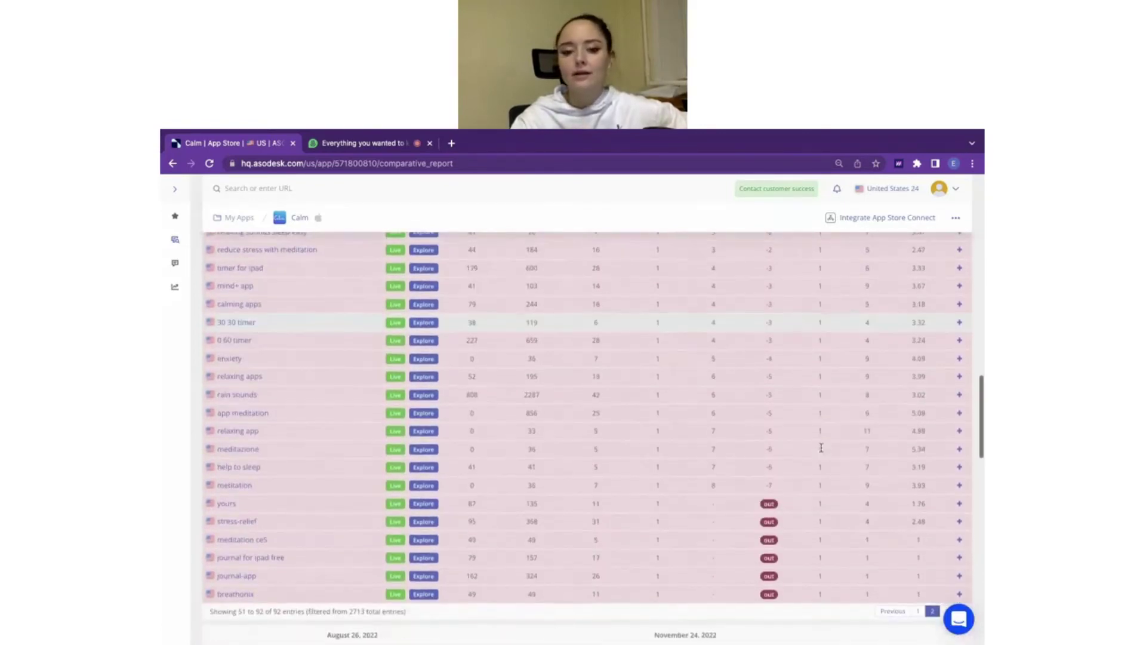
scroll(821, 447, "up", 8)
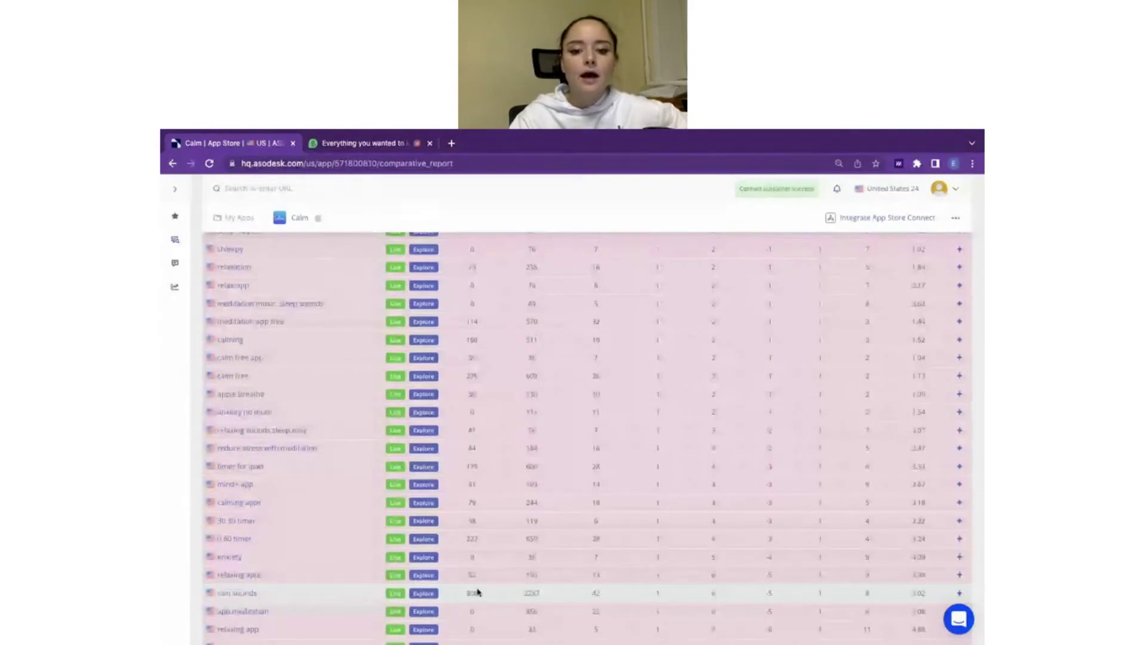
scroll(473, 591, "up", 10)
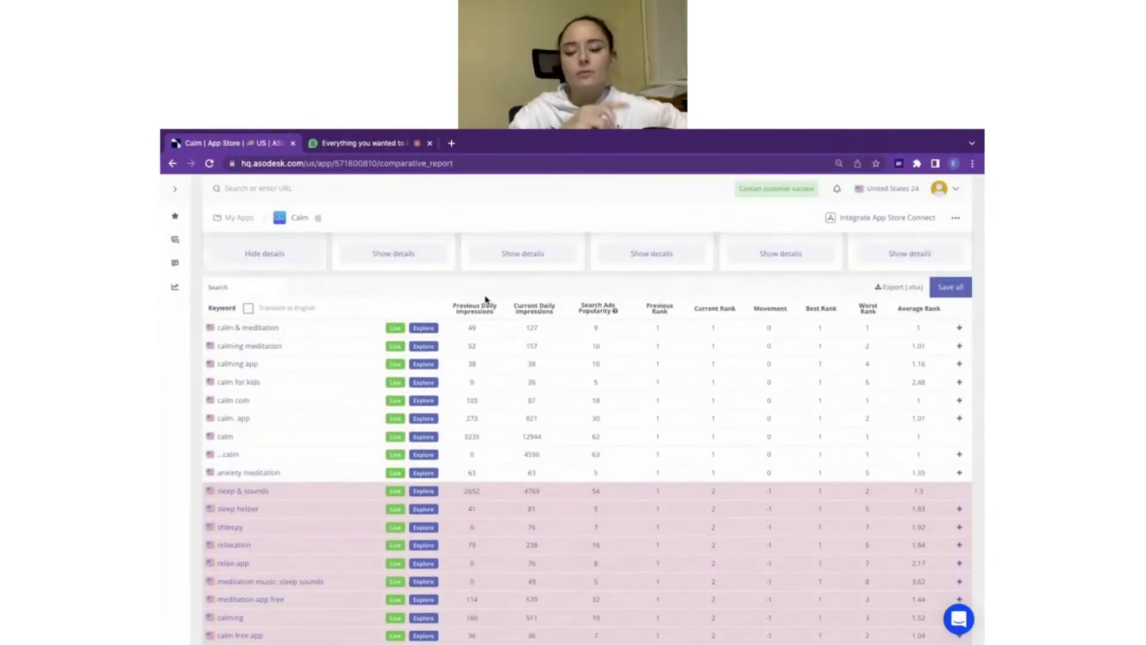
scroll(485, 300, "down", 13)
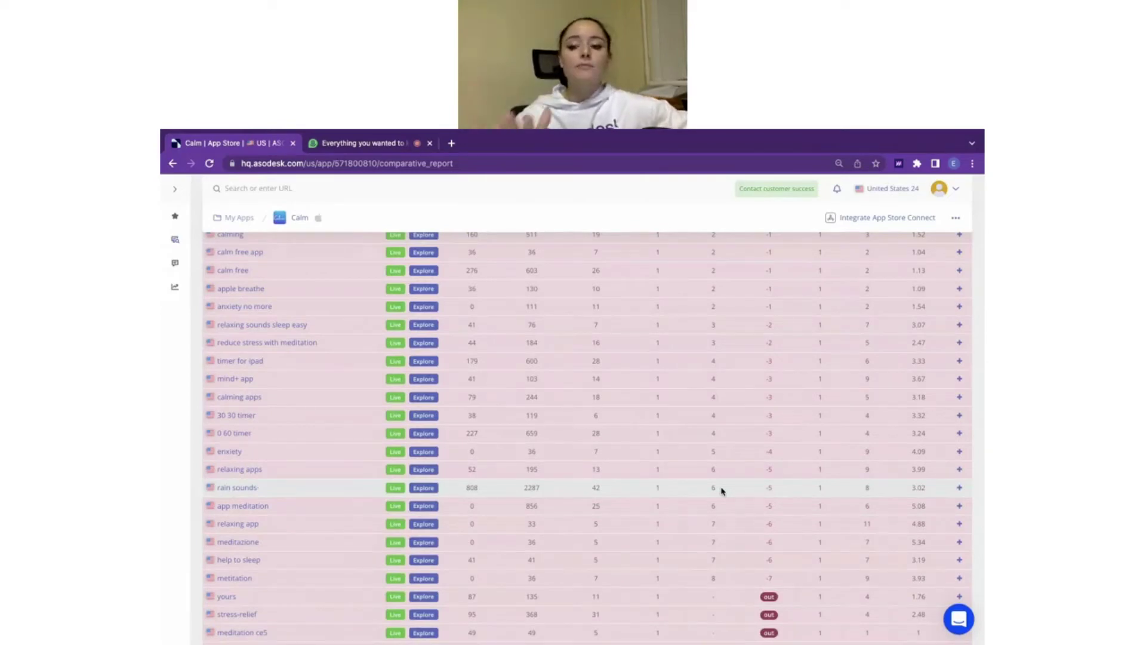
scroll(721, 490, "up", 18)
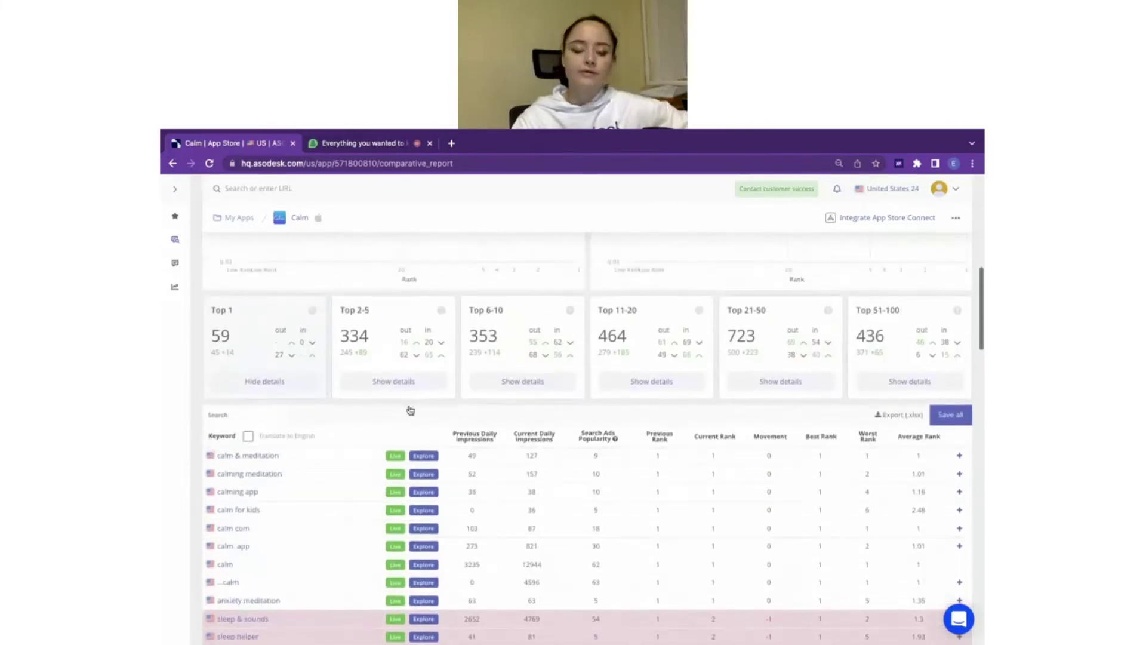
Step: Compare the app's August 26 and November 24, 2022 metadata, including promo text, description, icon, screenshots and in-apps
mouse_move(542, 437)
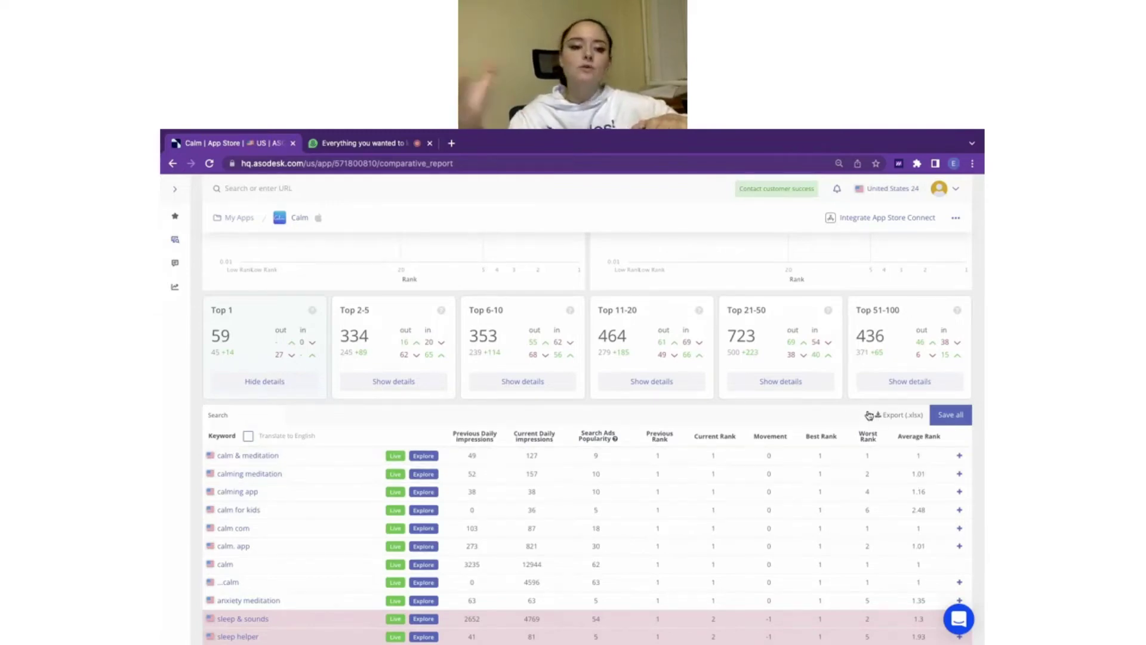
scroll(869, 414, "down", 20)
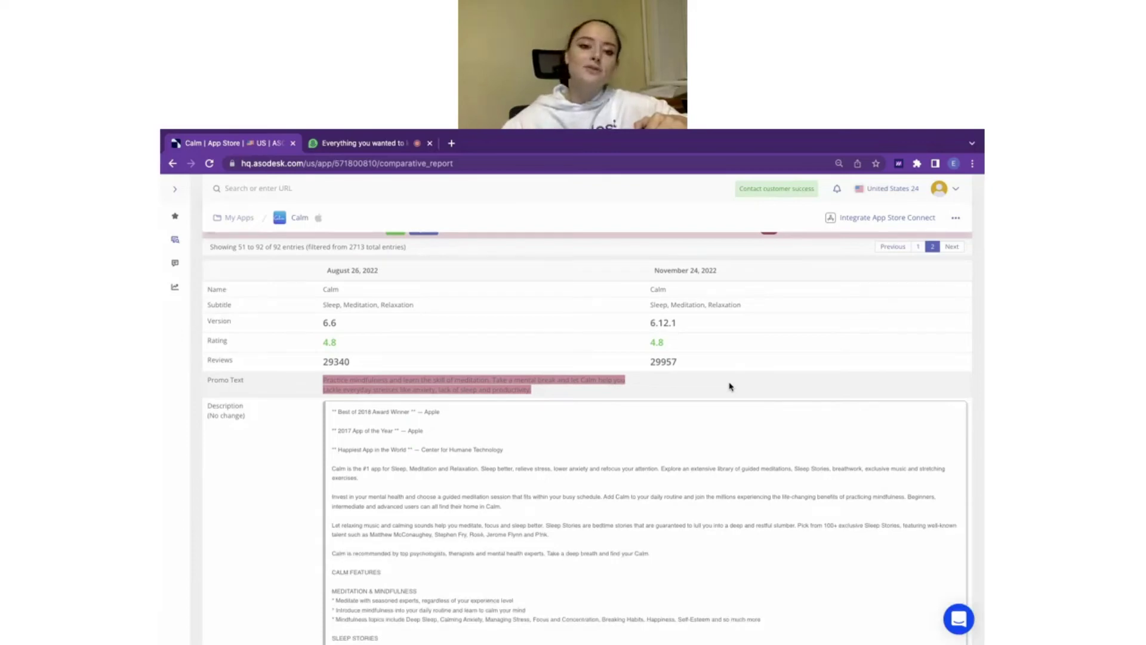
scroll(729, 387, "down", 15)
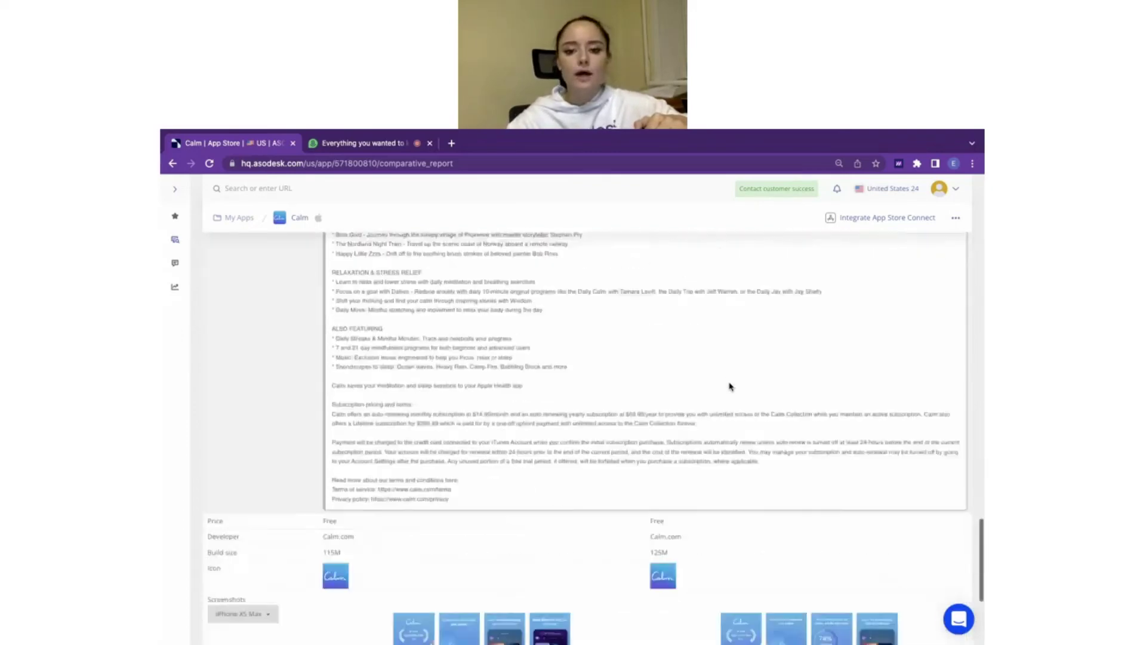
scroll(730, 387, "down", 2)
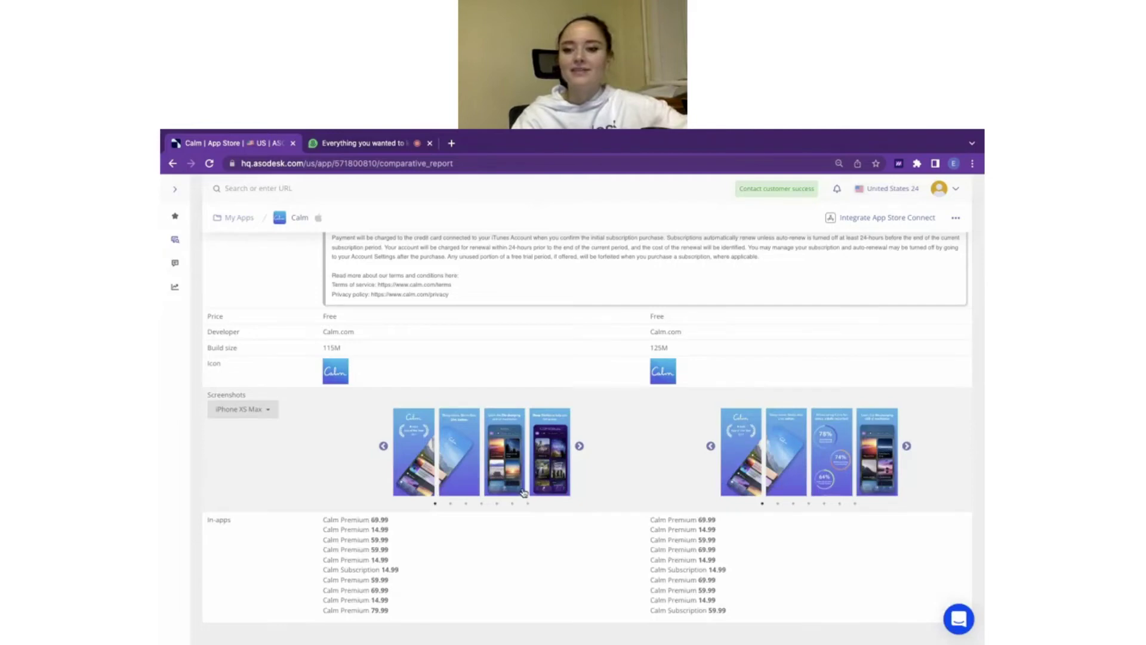
Step: Examine the app's November 24, 2022 screenshots up close, including the captions on the first four images
scroll(834, 435, "up", 5, "ctrl")
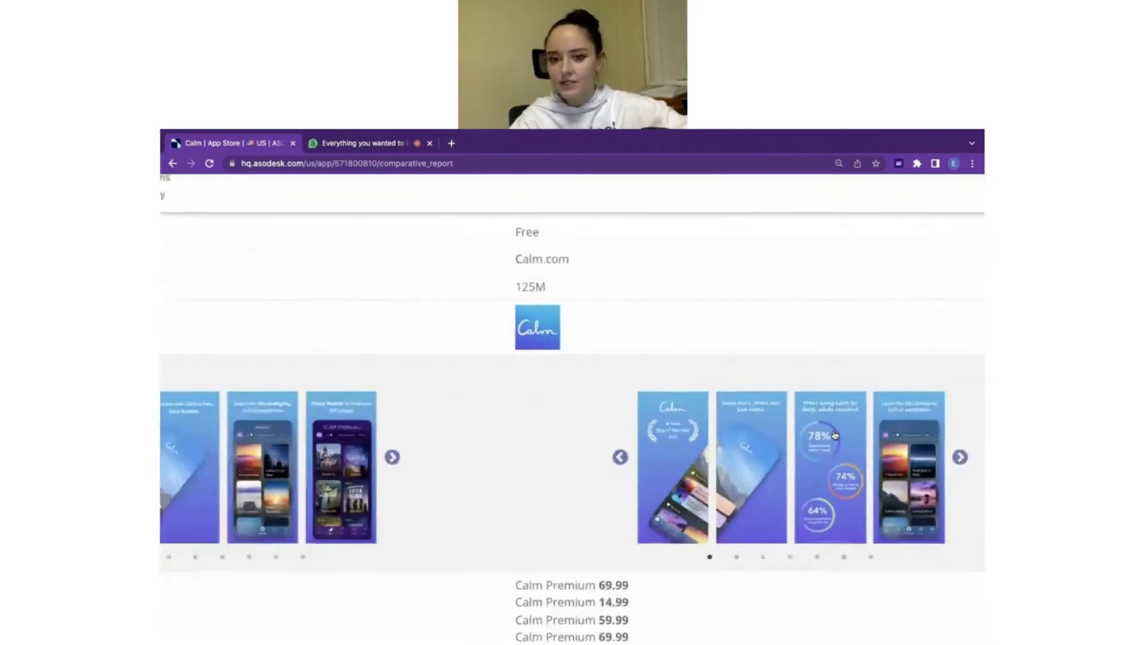
scroll(834, 435, "down", 5, "ctrl")
scroll(834, 435, "up", 8, "ctrl")
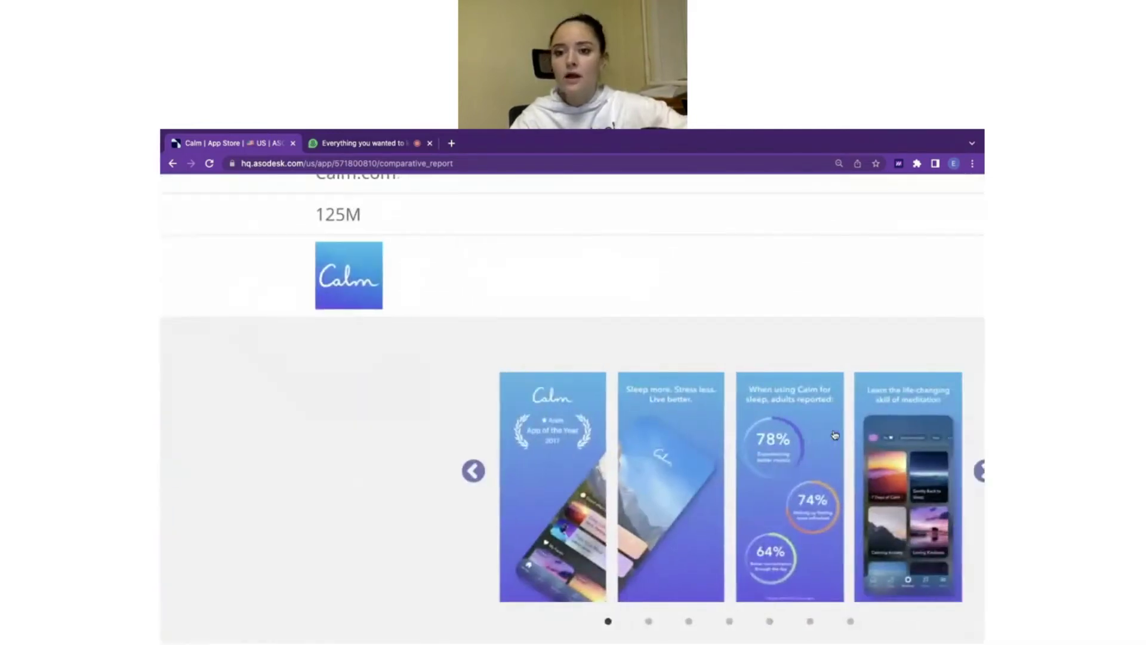
scroll(834, 435, "right", 1)
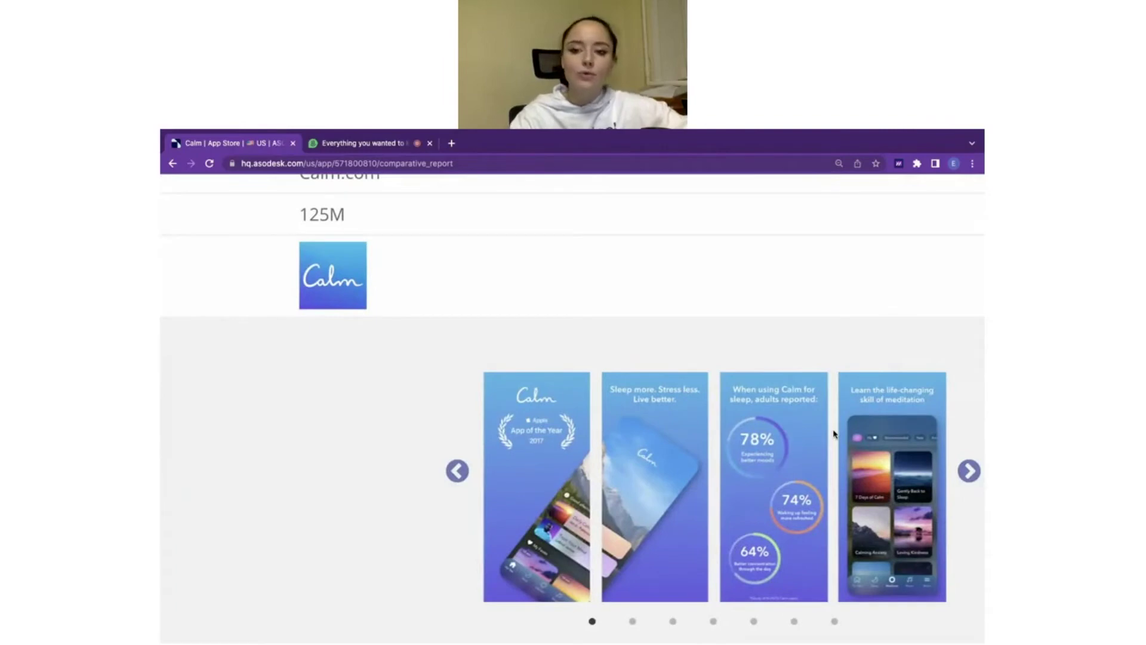
scroll(834, 434, "down", 8, "ctrl")
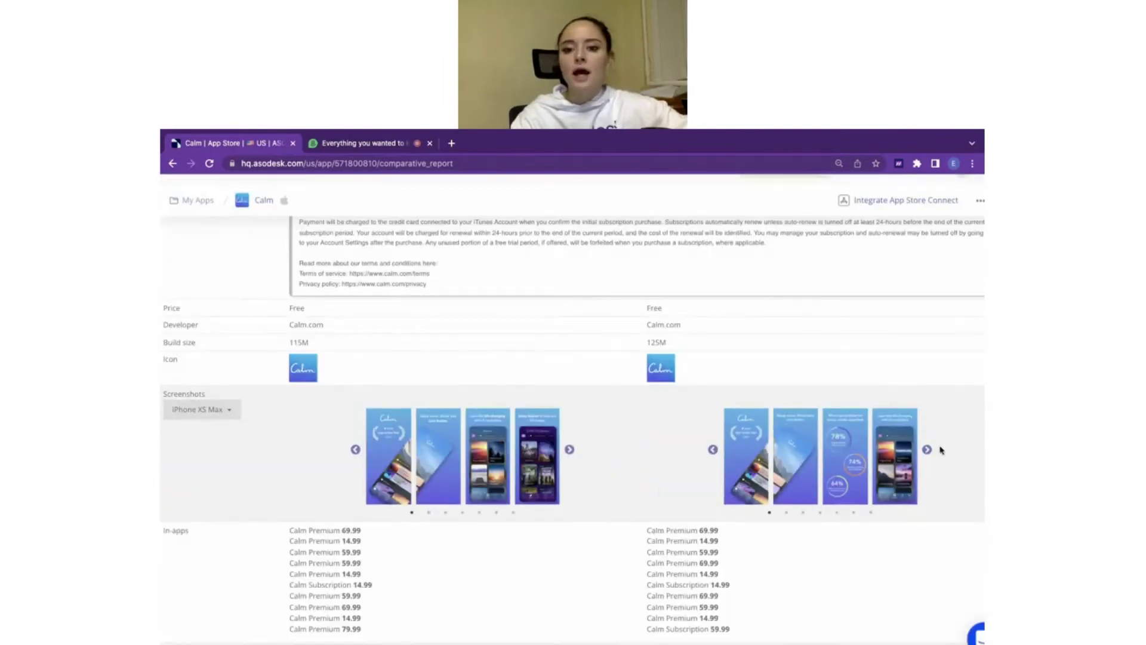
Step: Advance the November and August iPhone XS Max screenshot sets by two images each and compare them
left_click(927, 450)
left_click(927, 449)
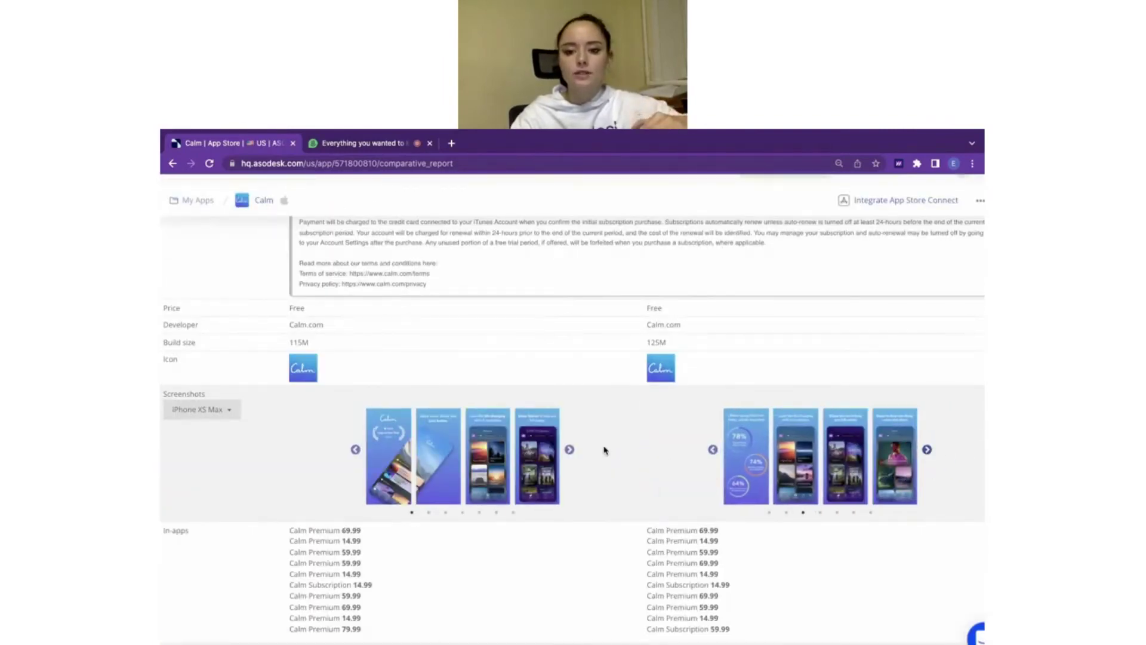
left_click(570, 449)
left_click(569, 450)
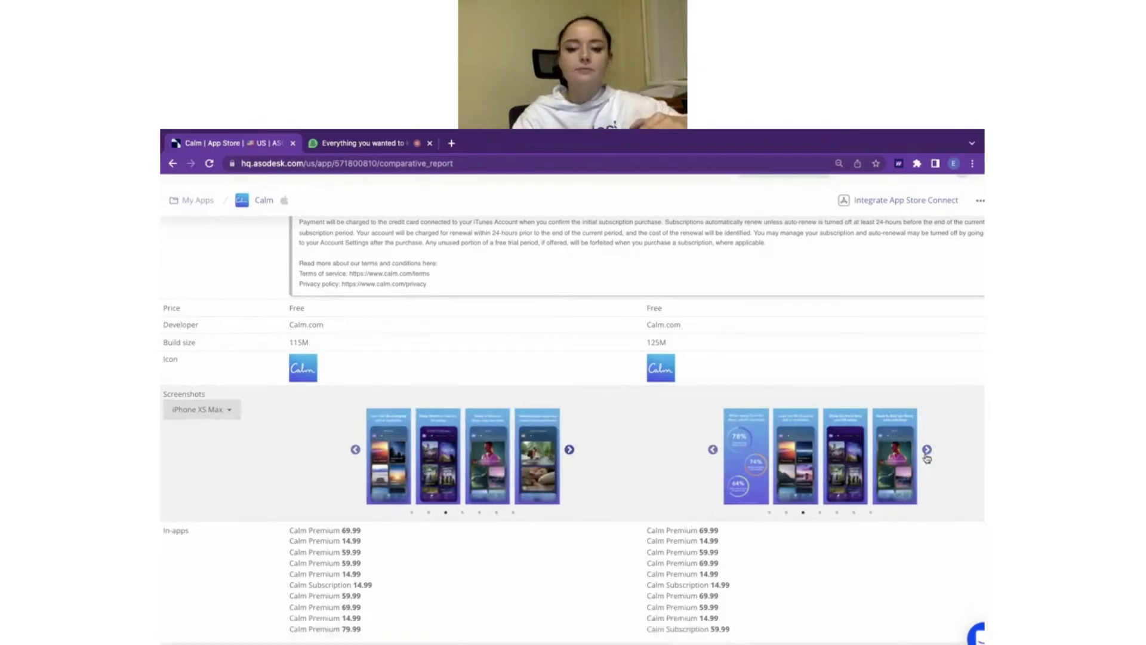
scroll(614, 542, "down", 1)
scroll(537, 489, "down", 1, "ctrl")
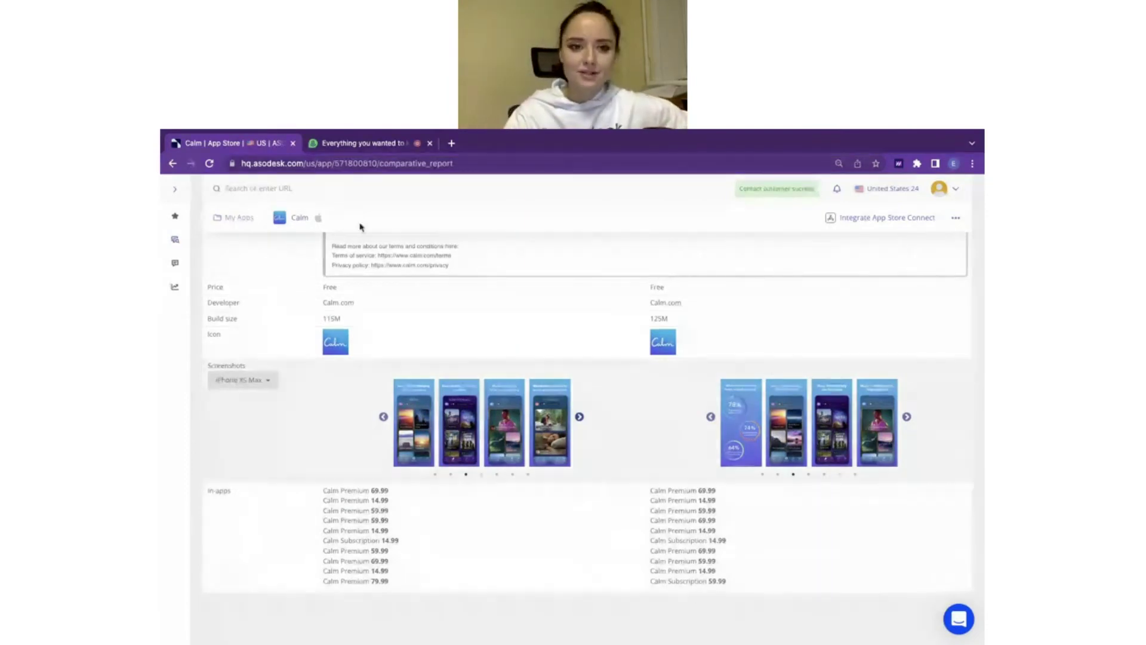
Step: Switch the comparative report to the competitor Sleep: Sounds & Meditation and collapse the competitors list
left_click(345, 145)
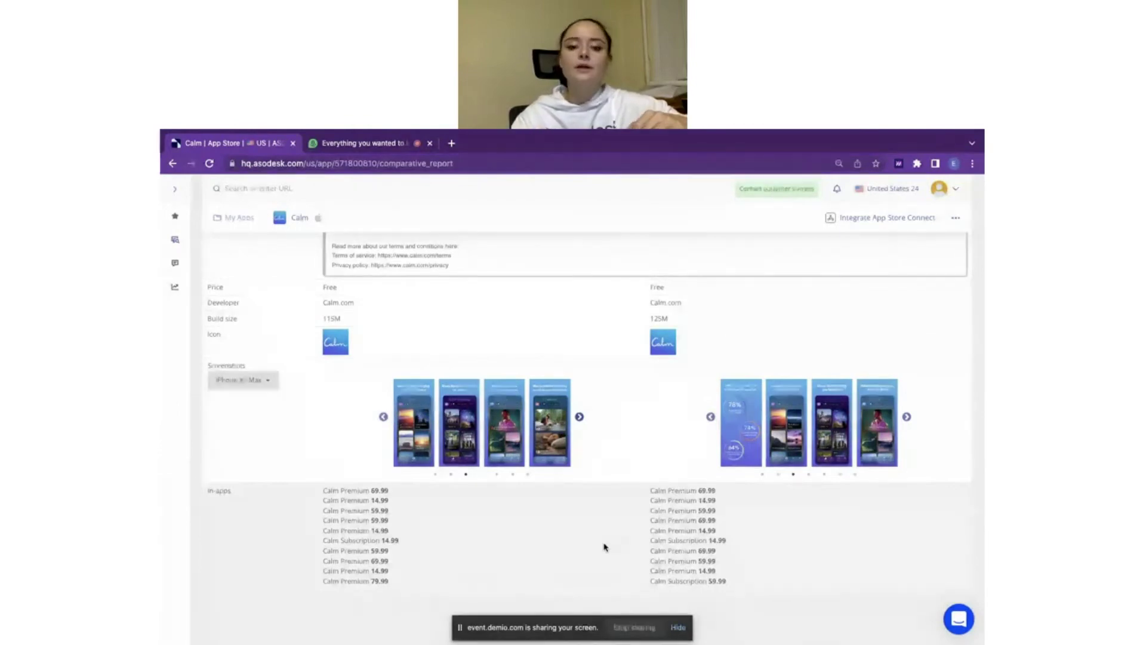
scroll(604, 546, "up", 1)
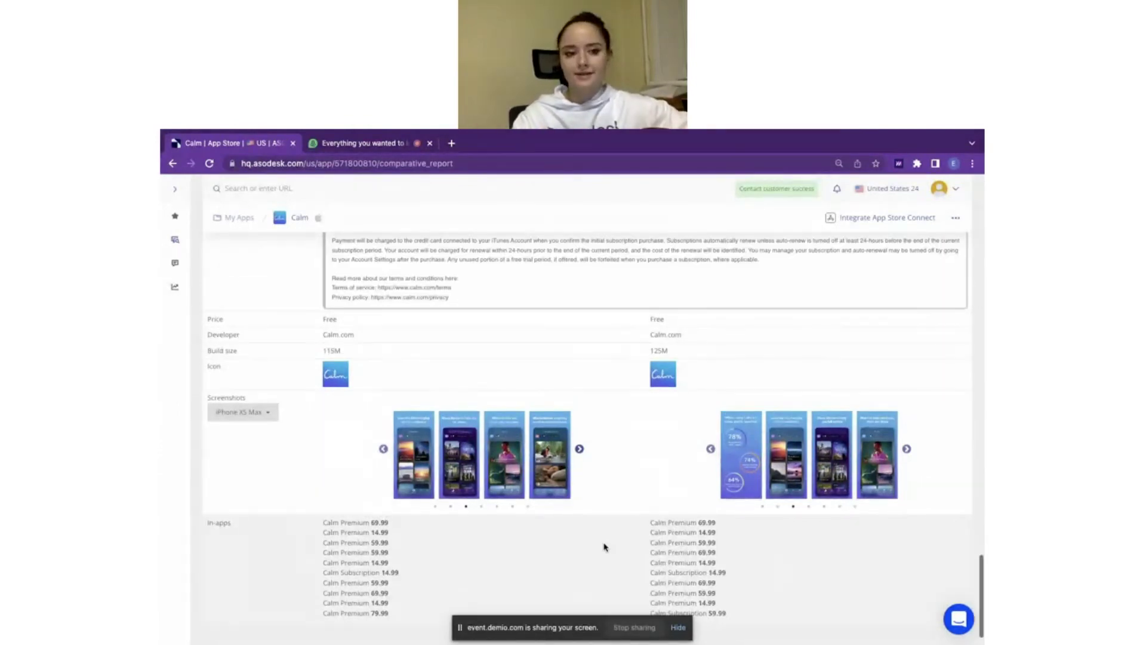
scroll(604, 547, "up", 1)
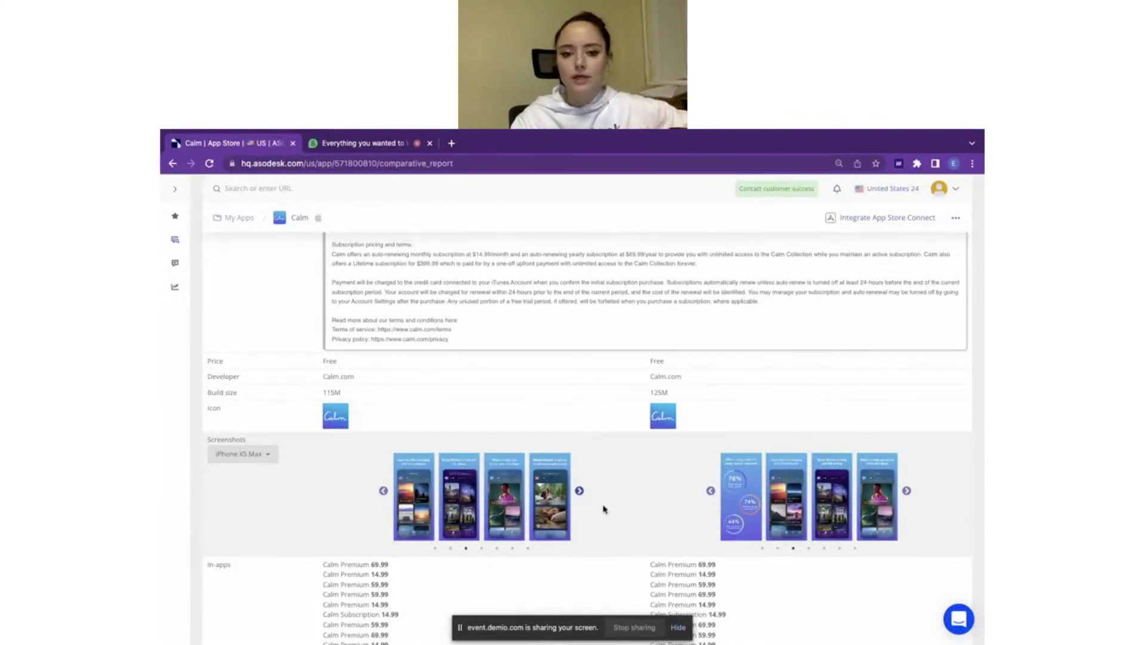
scroll(604, 508, "up", 1)
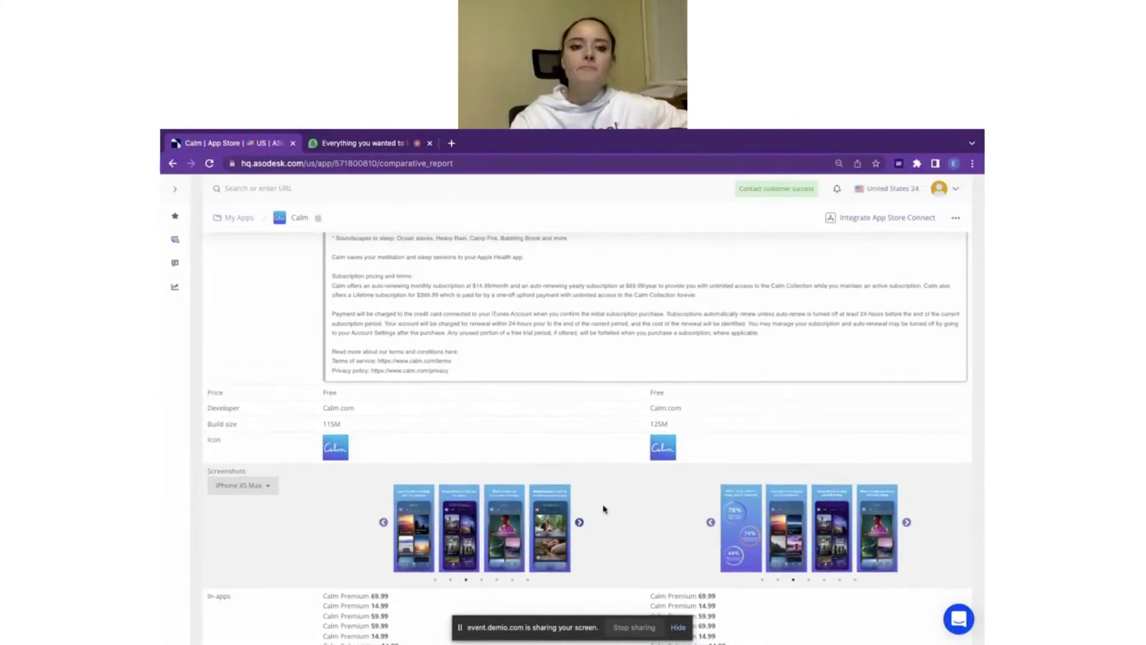
scroll(604, 509, "up", 20)
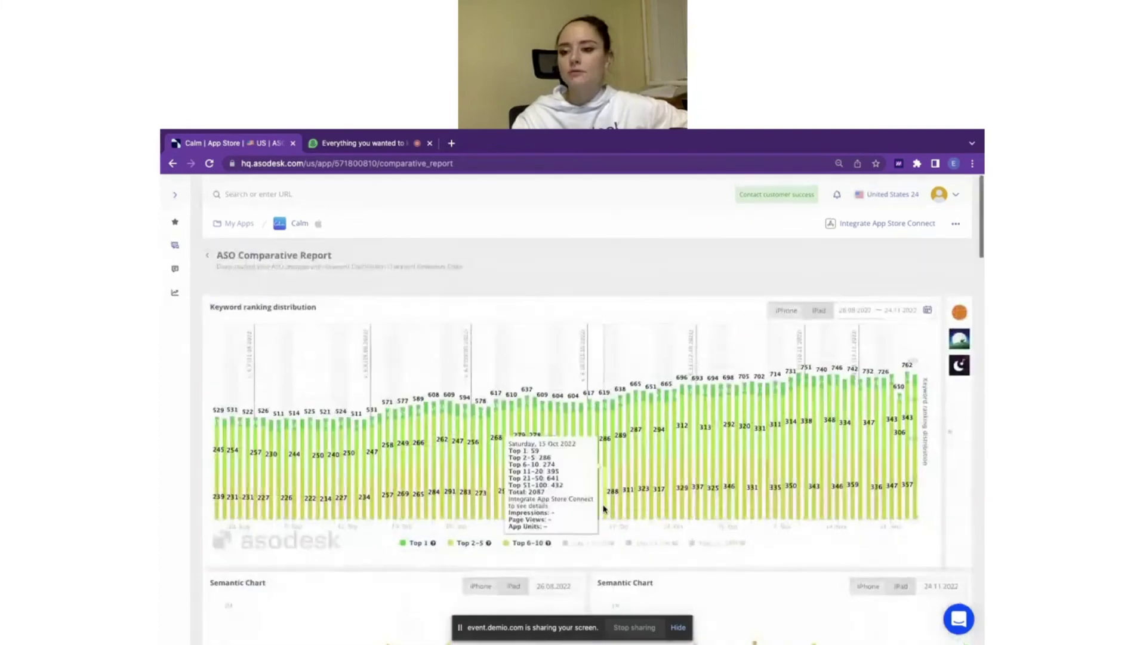
left_click(921, 373)
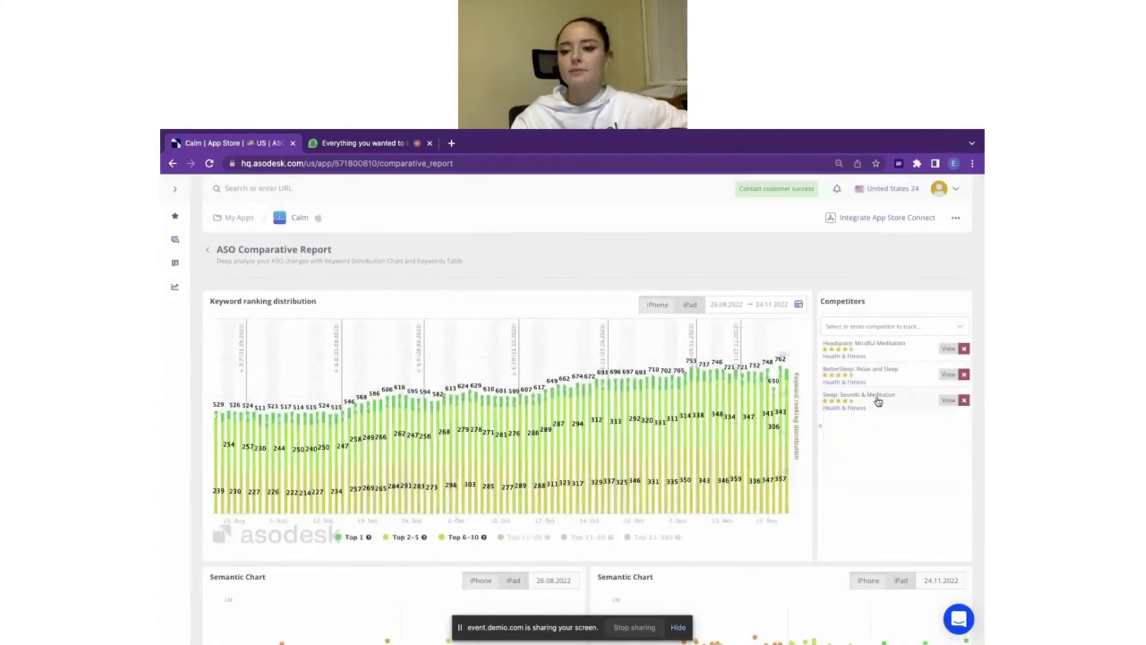
left_click(878, 401)
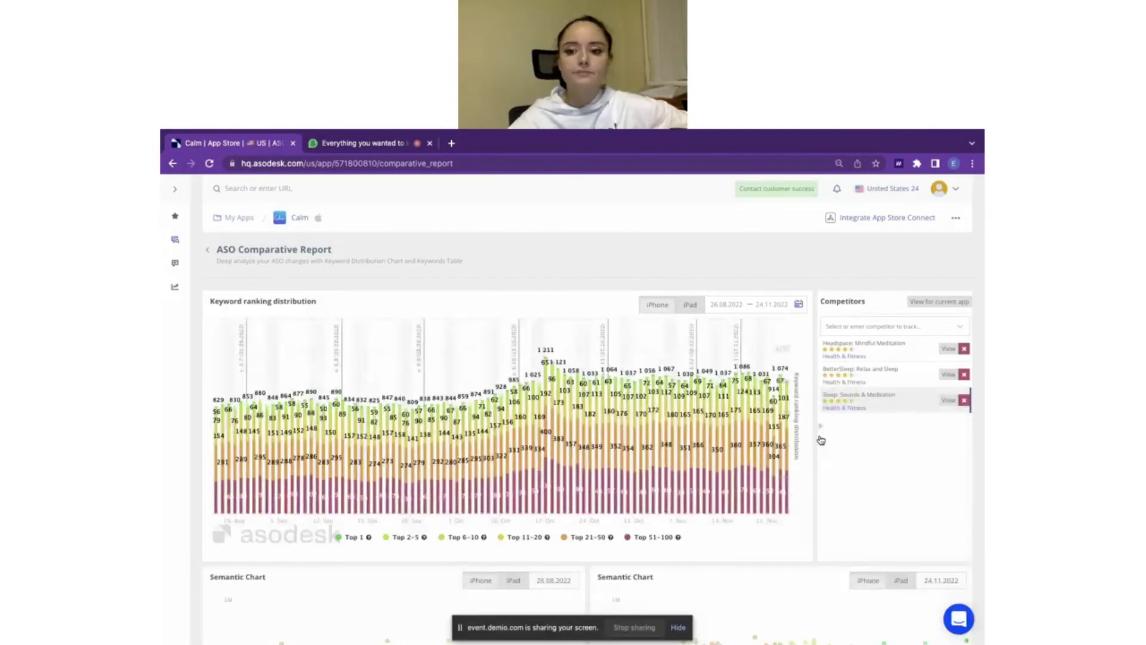
left_click(820, 436)
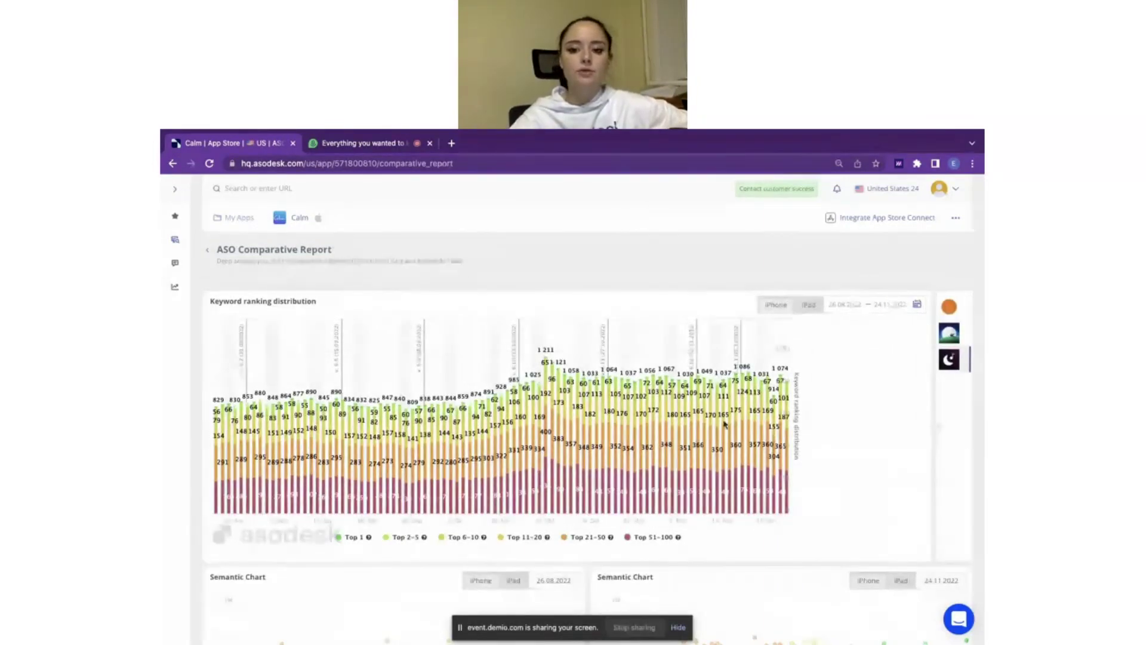
Step: Examine Sleep: Sounds & Meditation's semantic charts, Top 1 keywords, and August 26 versus November 24, 2022 metadata
scroll(724, 424, "down", 5)
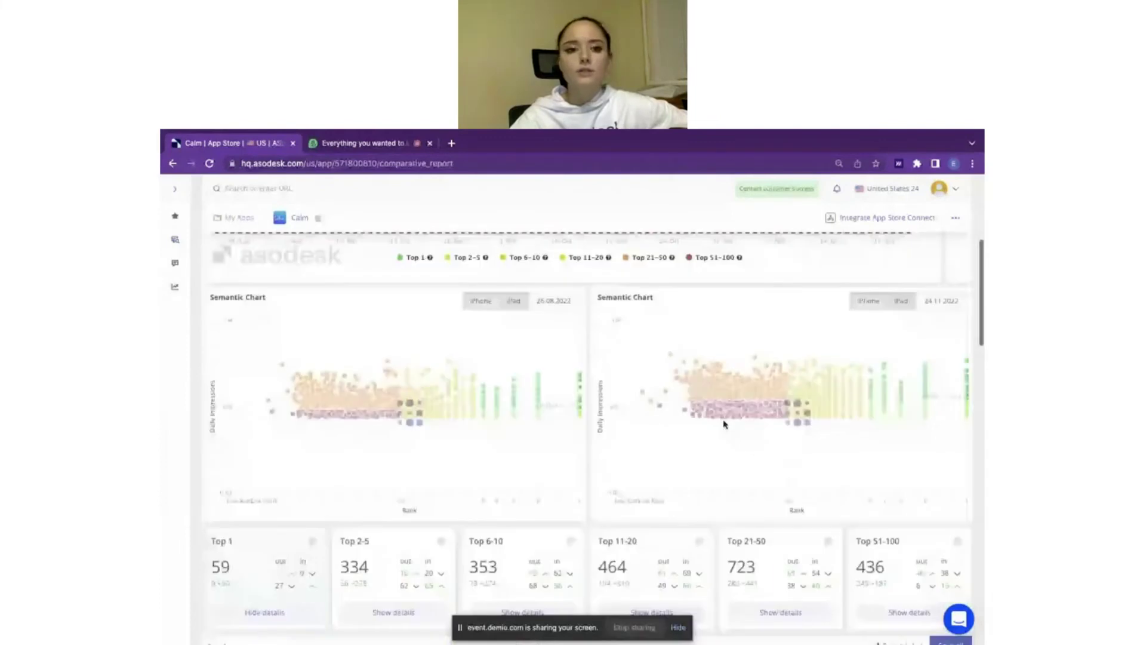
scroll(526, 370, "down", 4)
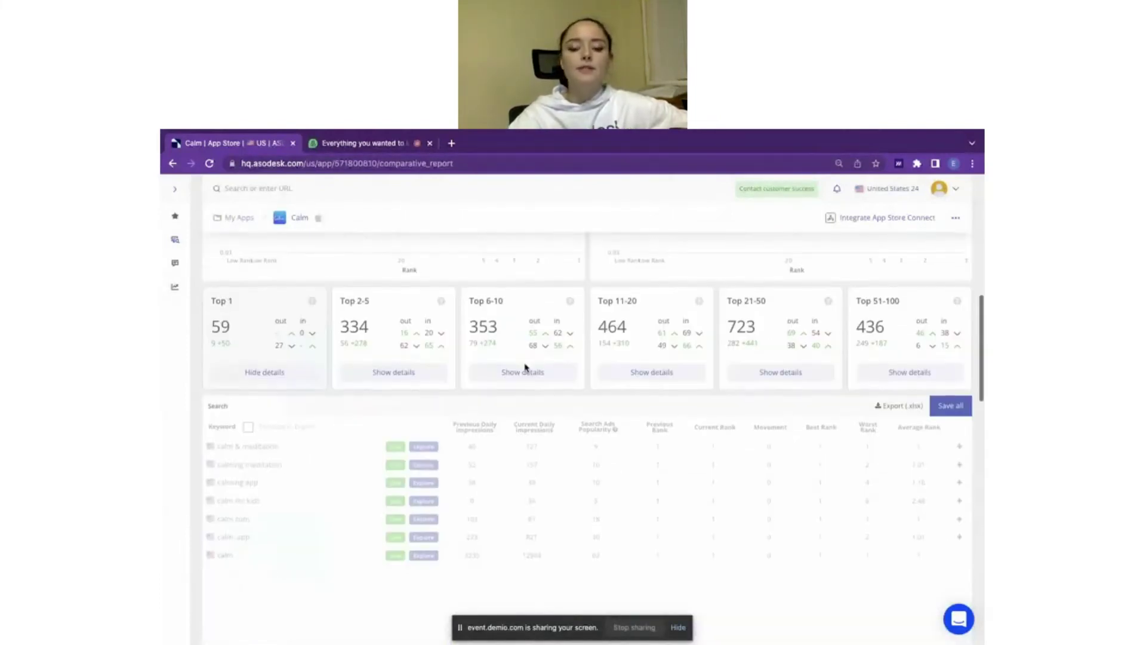
scroll(525, 367, "down", 15)
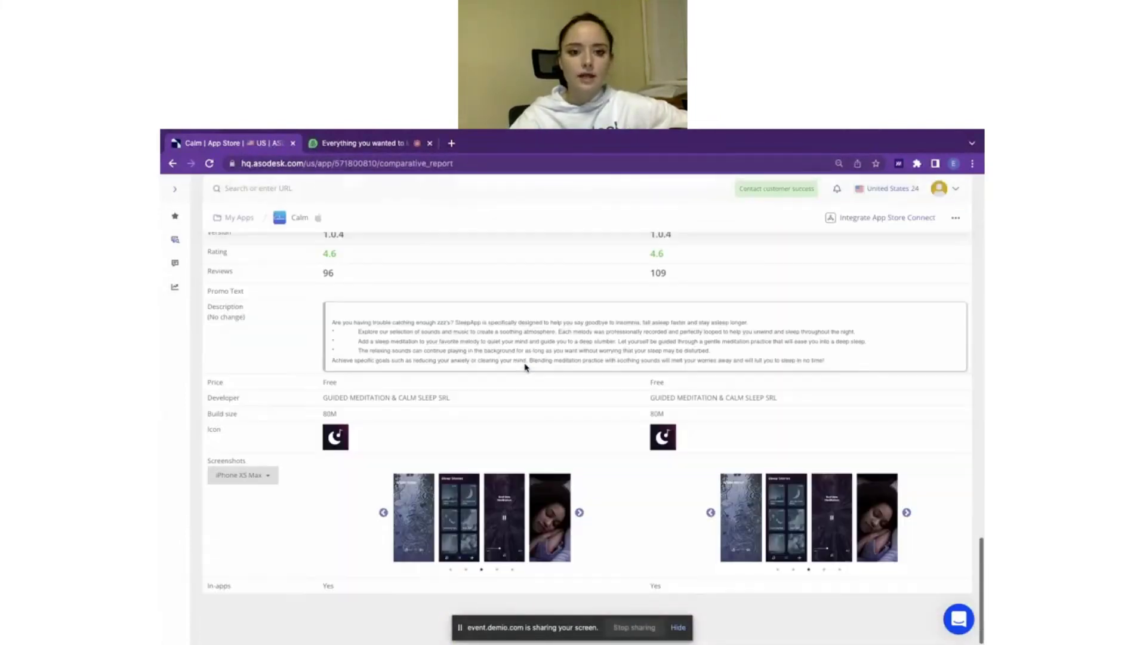
scroll(525, 368, "up", 5)
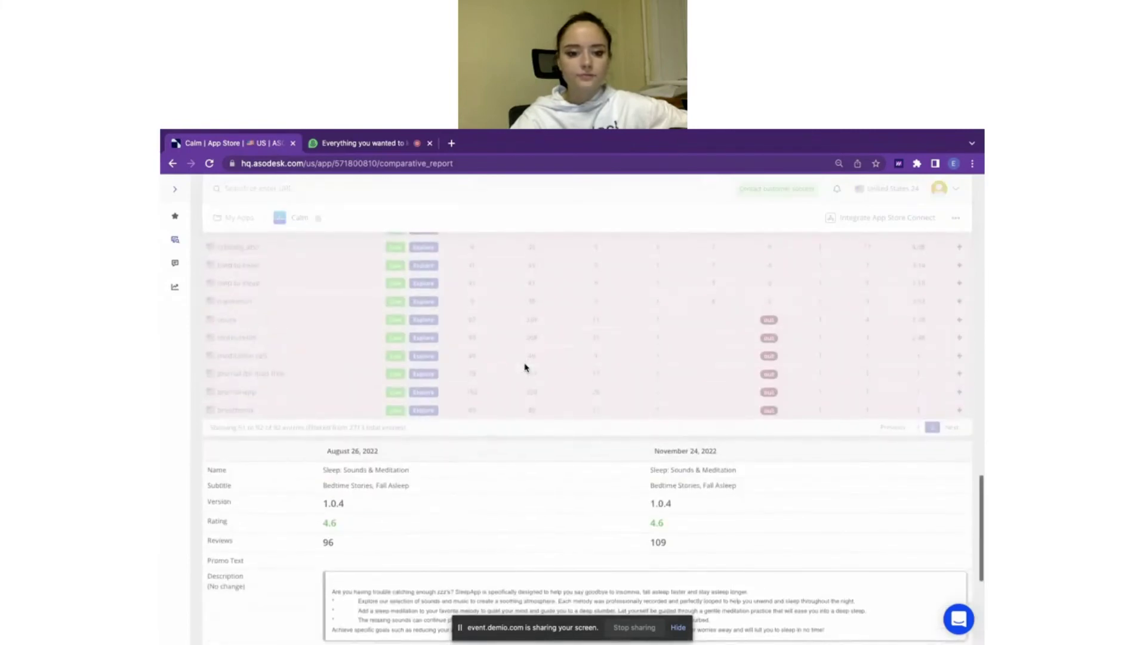
scroll(535, 520, "down", 5)
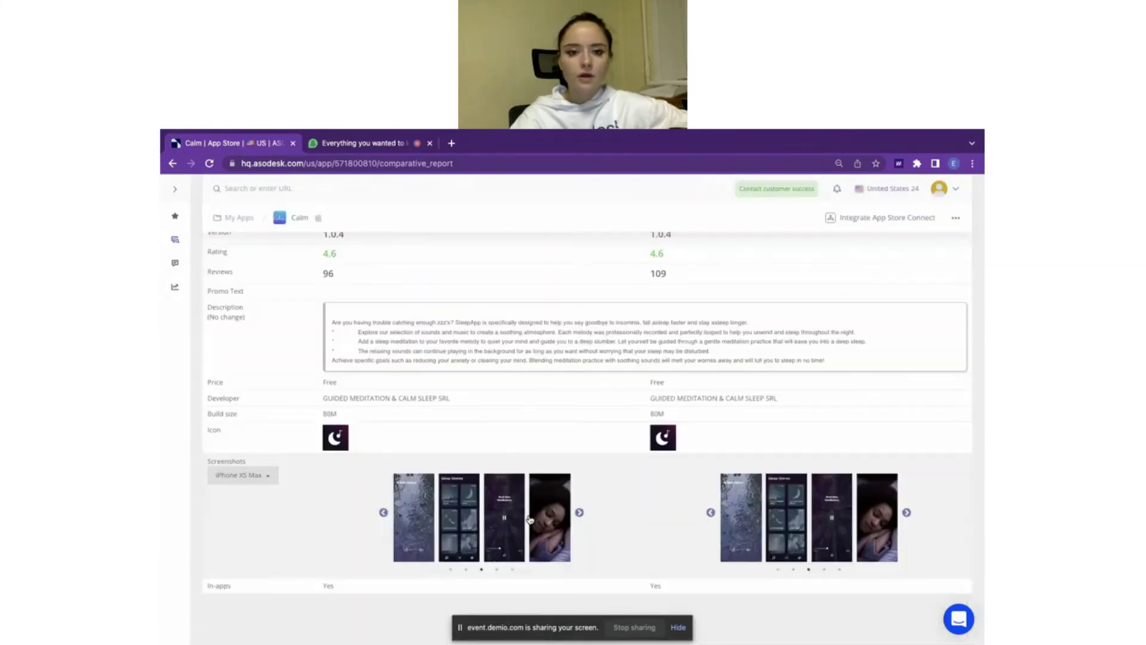
scroll(530, 519, "up", 3)
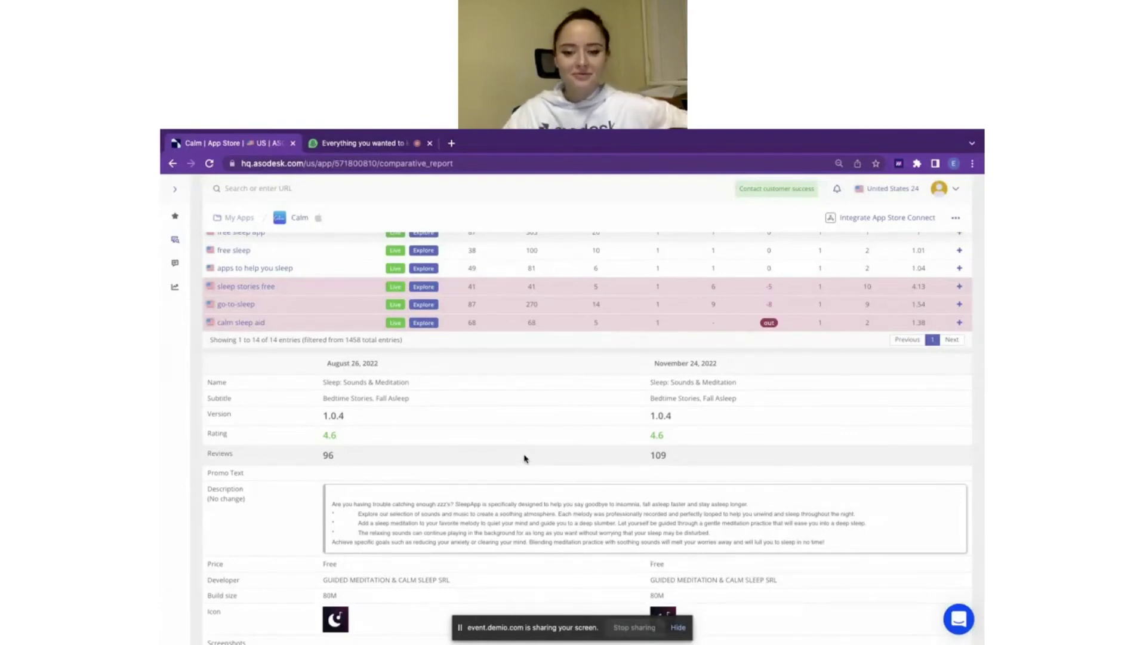
scroll(524, 457, "down", 3)
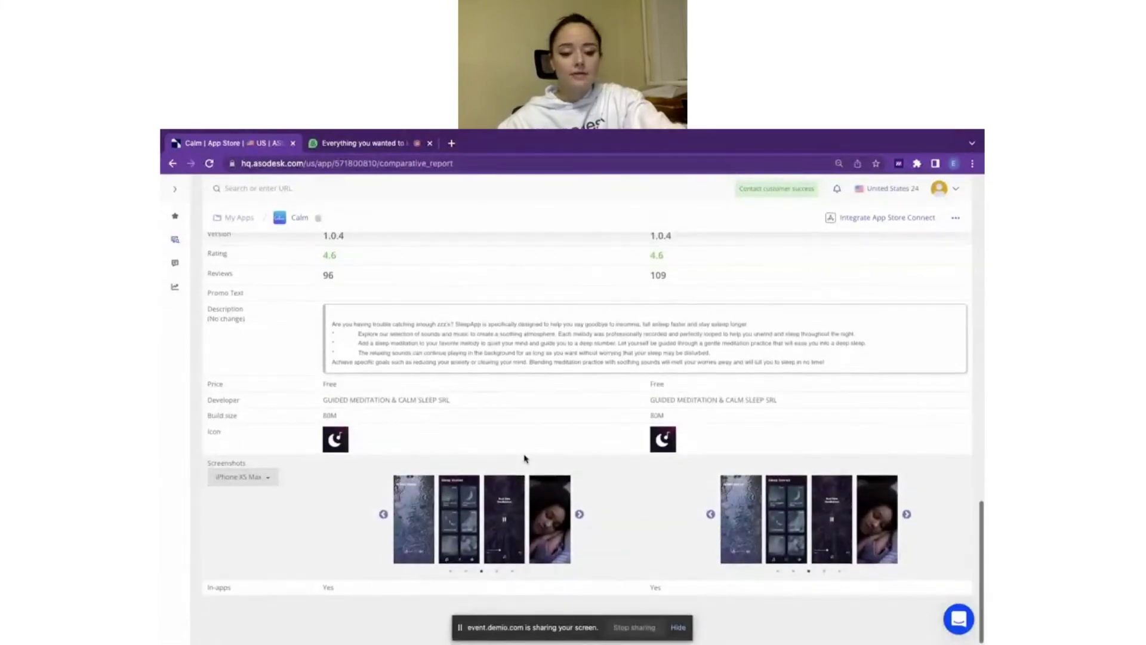
scroll(524, 457, "up", 10)
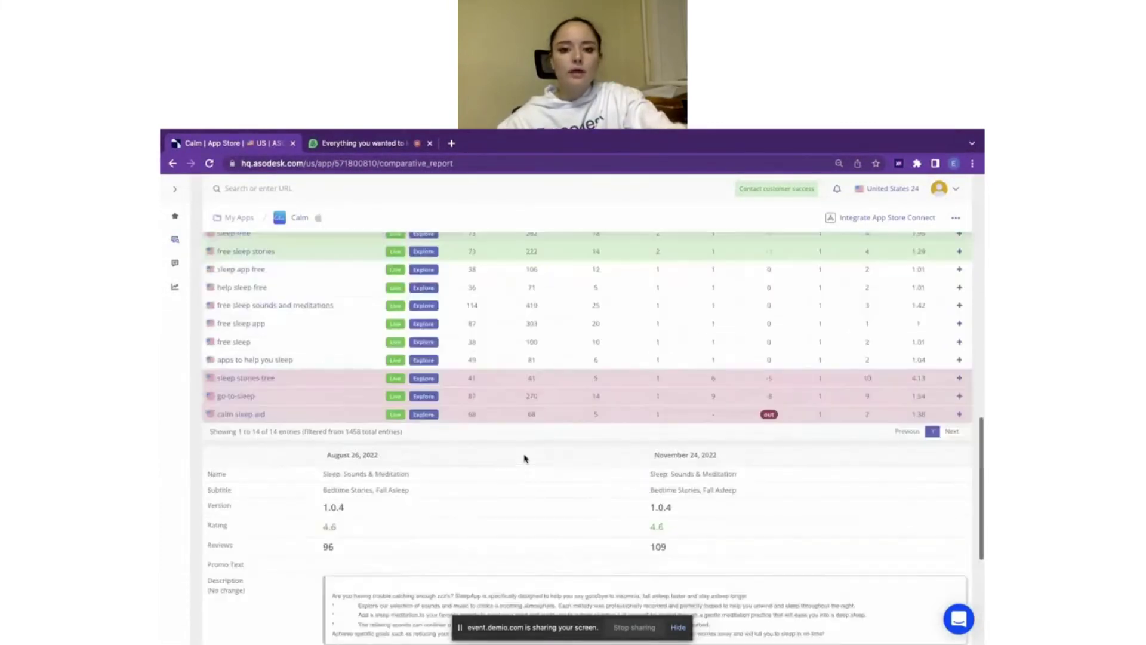
scroll(524, 457, "up", 5)
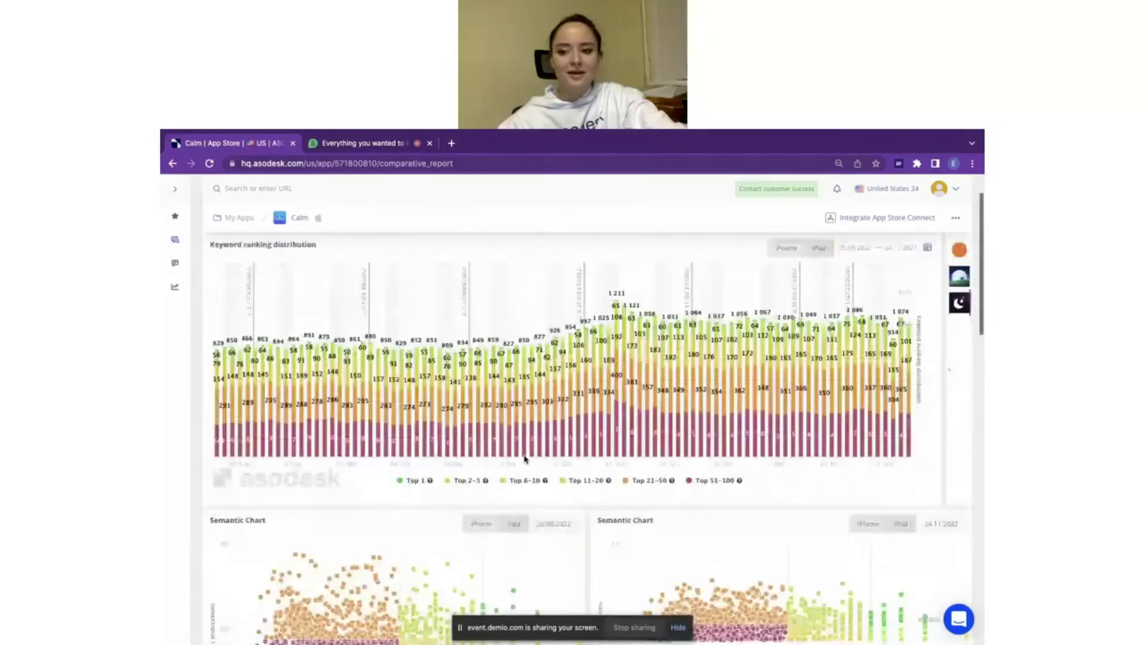
Step: Open the Organic Report for the competitor Headspace: Mindful Meditation, hiding the screen-sharing notice and waiting for the page to respond
mouse_move(173, 241)
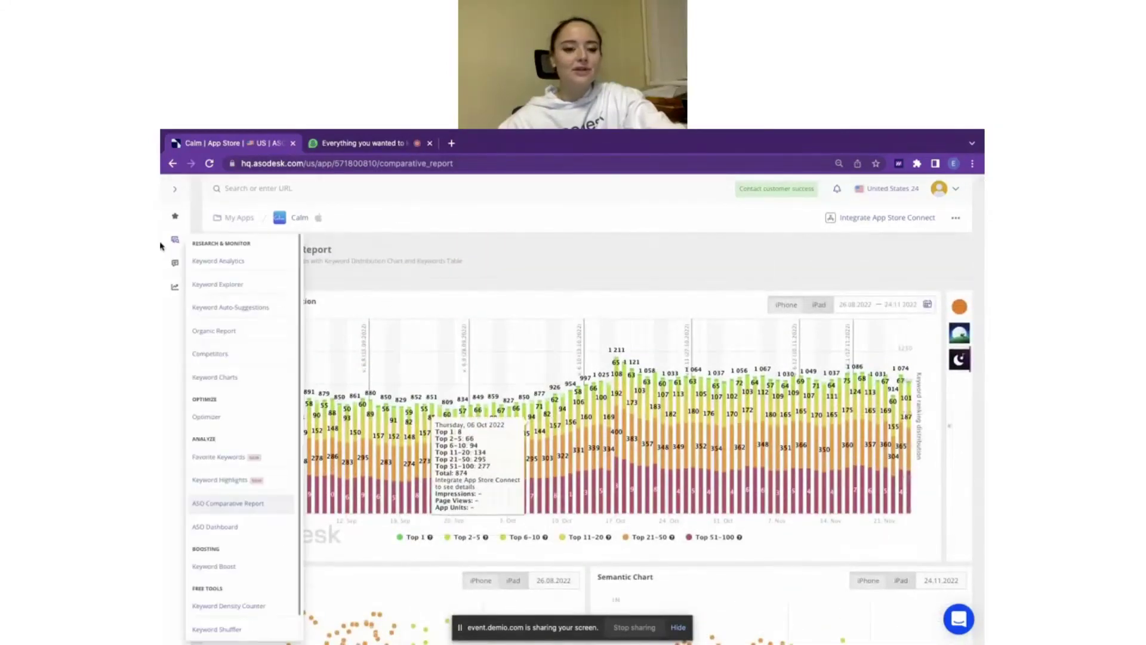
mouse_move(175, 262)
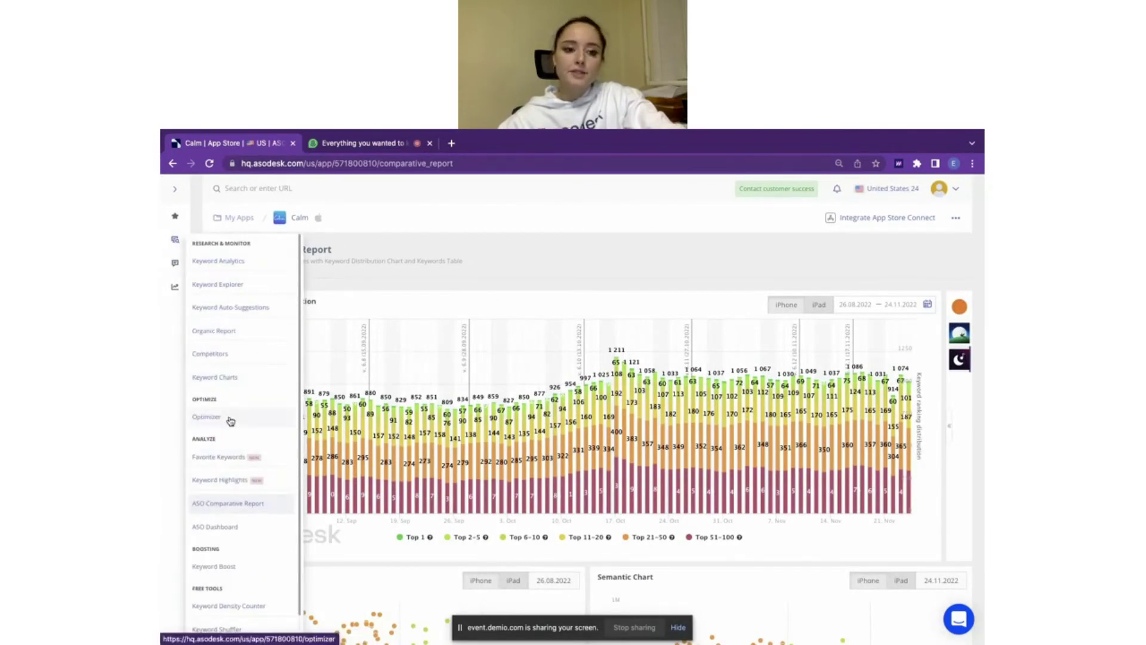
left_click(242, 330)
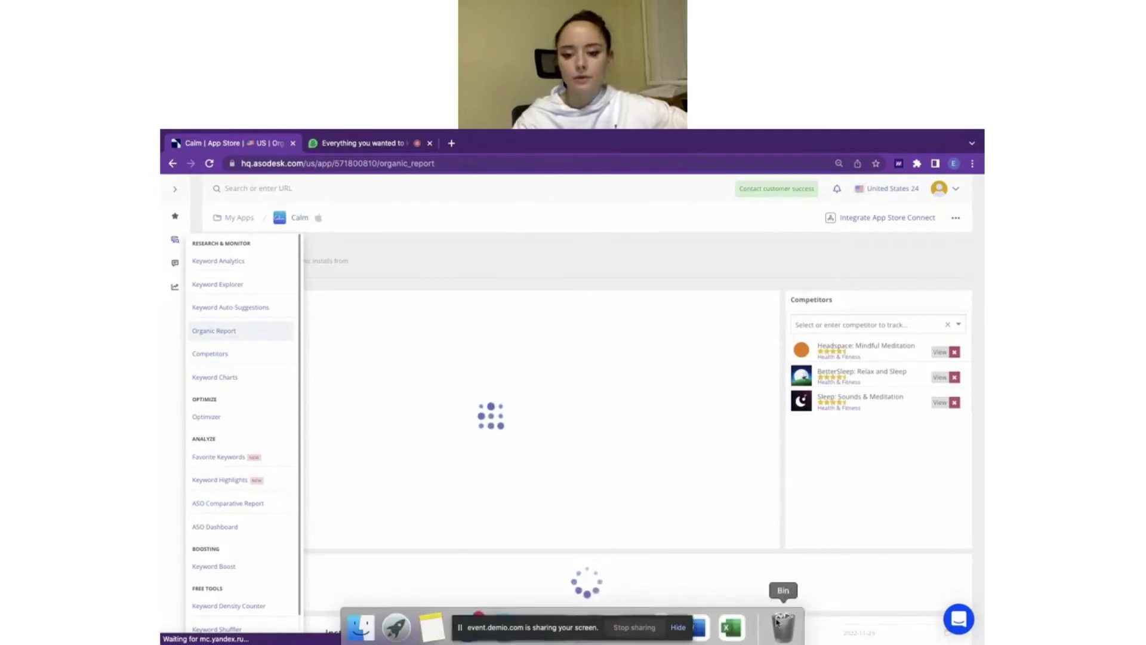
left_click(678, 628)
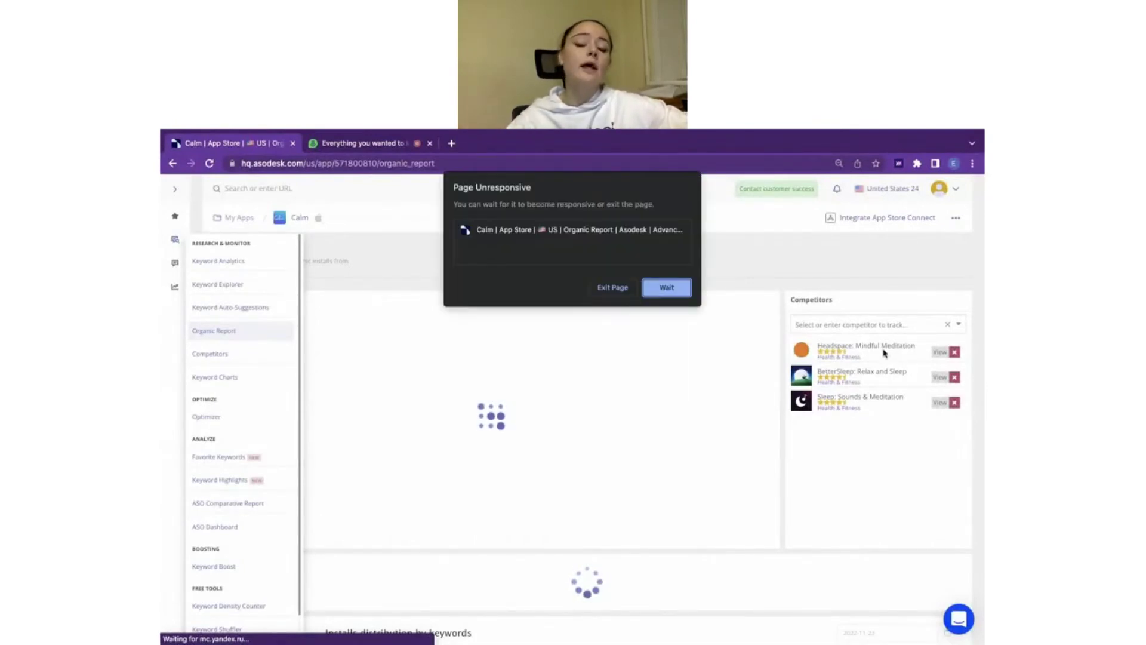
left_click(667, 288)
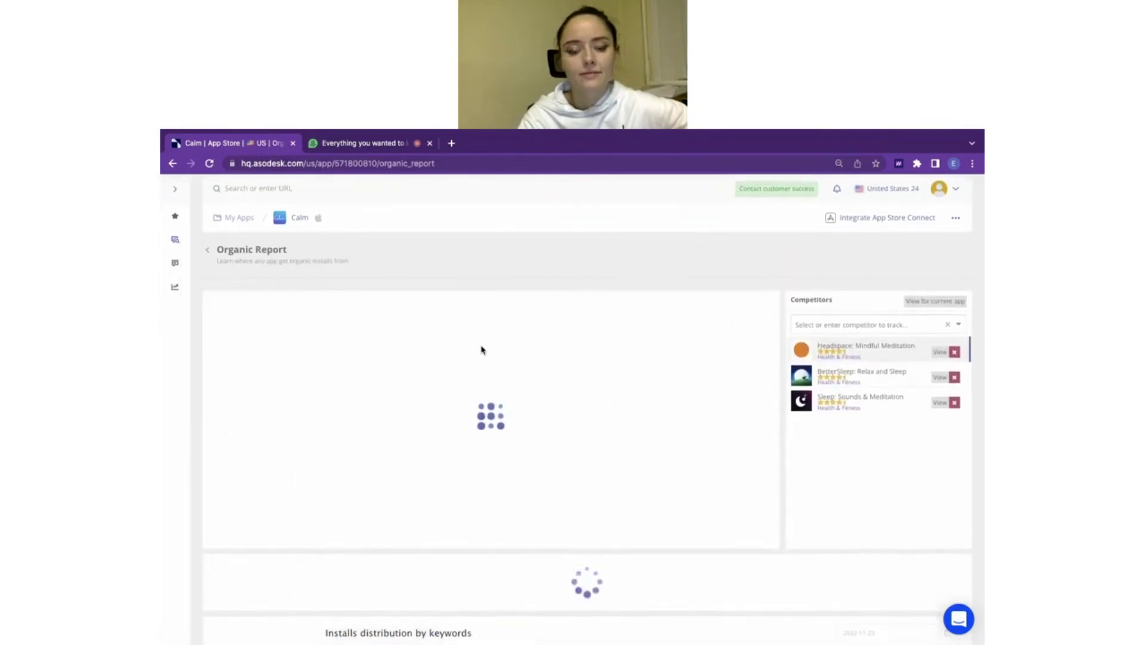
Step: Examine Headspace's total organic history and its keyword table with rank, install share, daily impressions and estimated installs
scroll(483, 350, "down", 2)
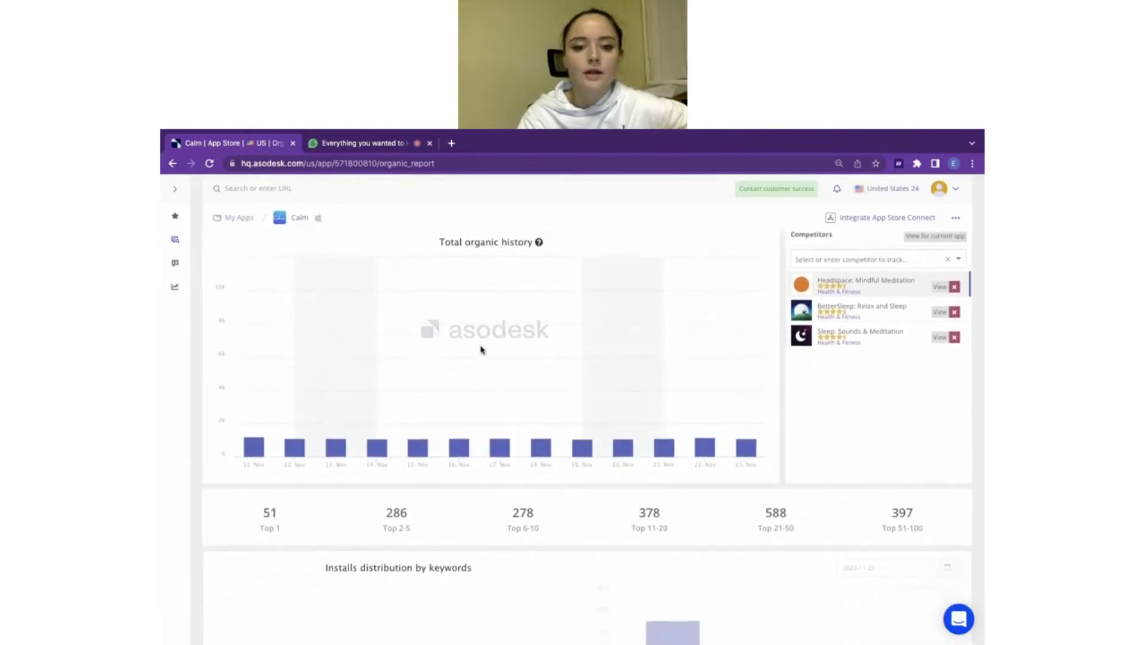
scroll(483, 350, "down", 12)
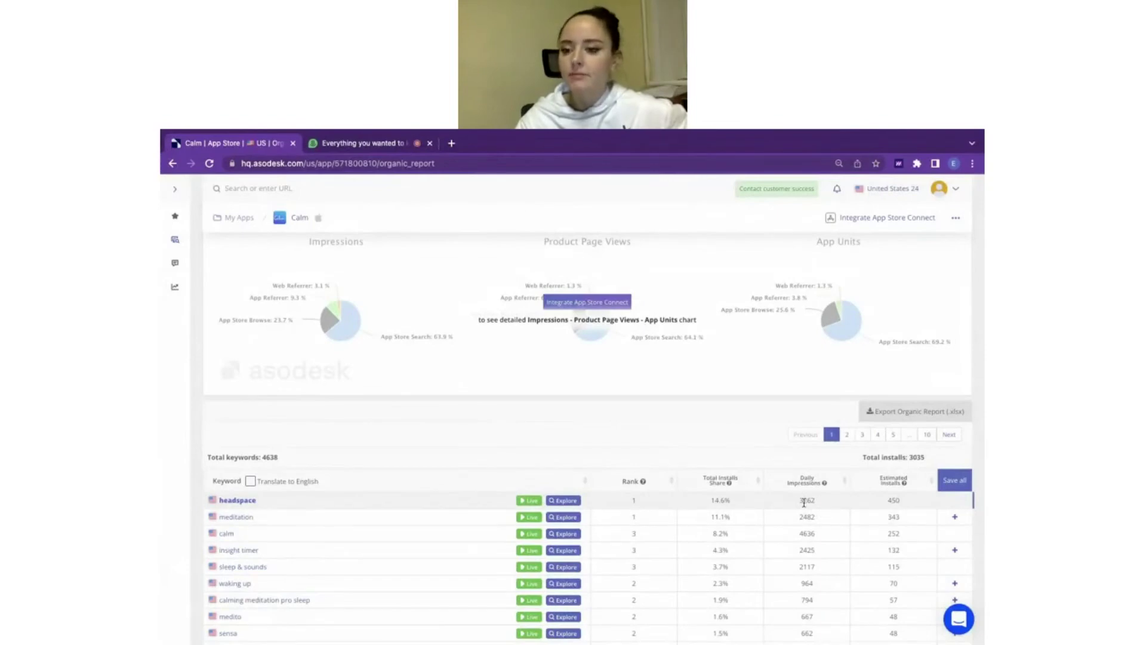
scroll(812, 500, "down", 1)
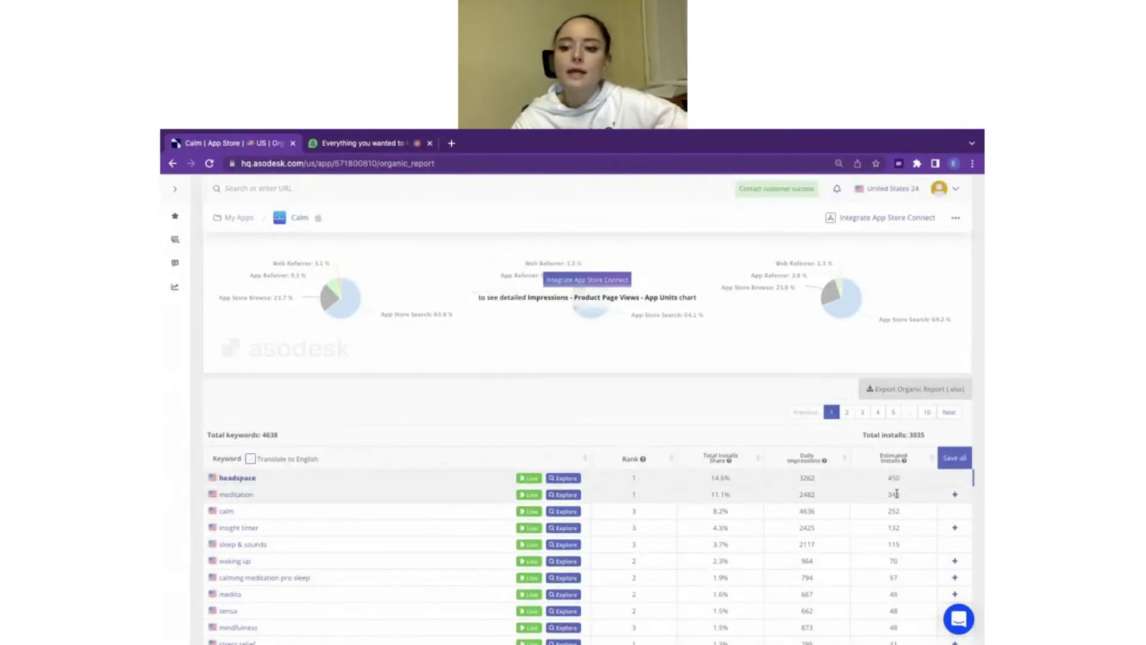
scroll(899, 523, "down", 2)
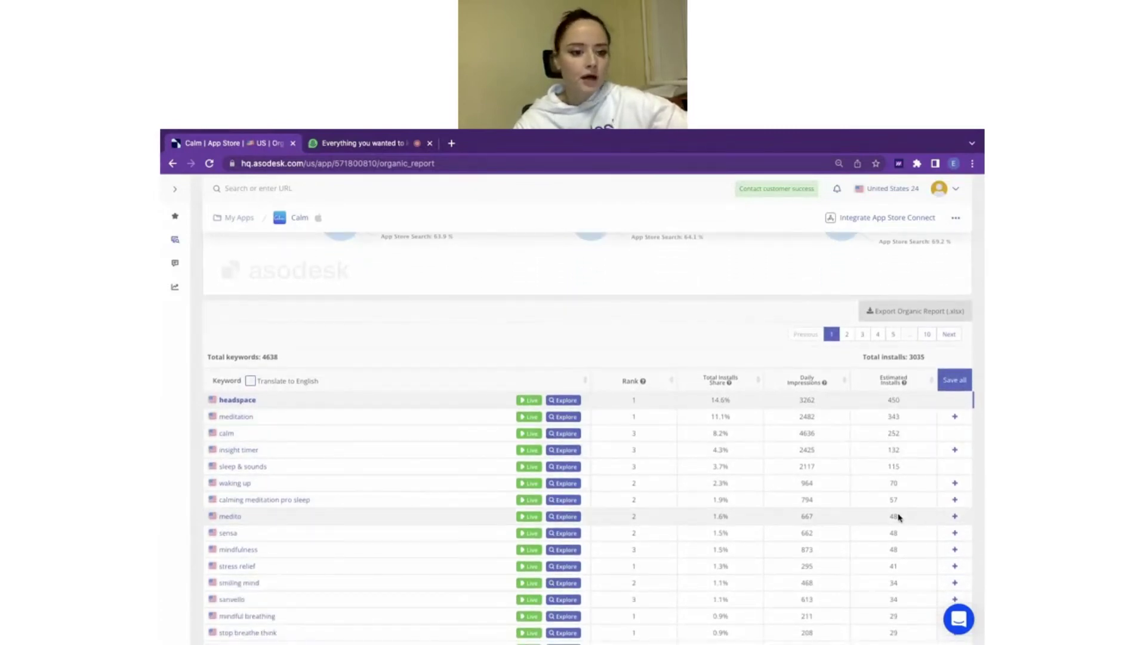
scroll(900, 516, "down", 3)
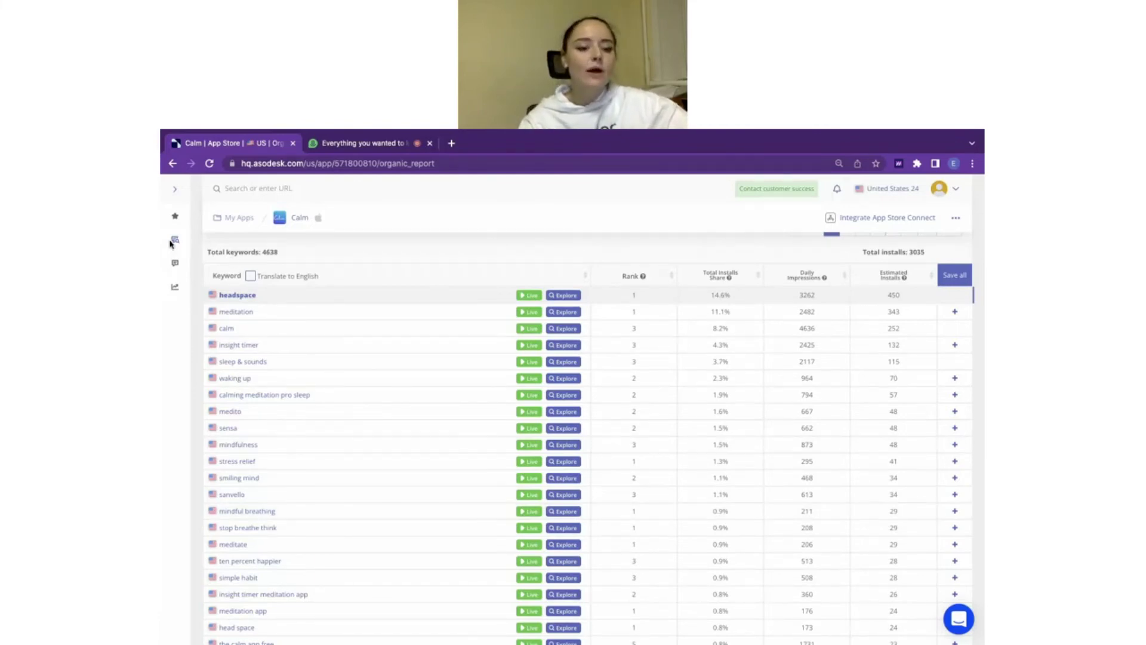
mouse_move(171, 242)
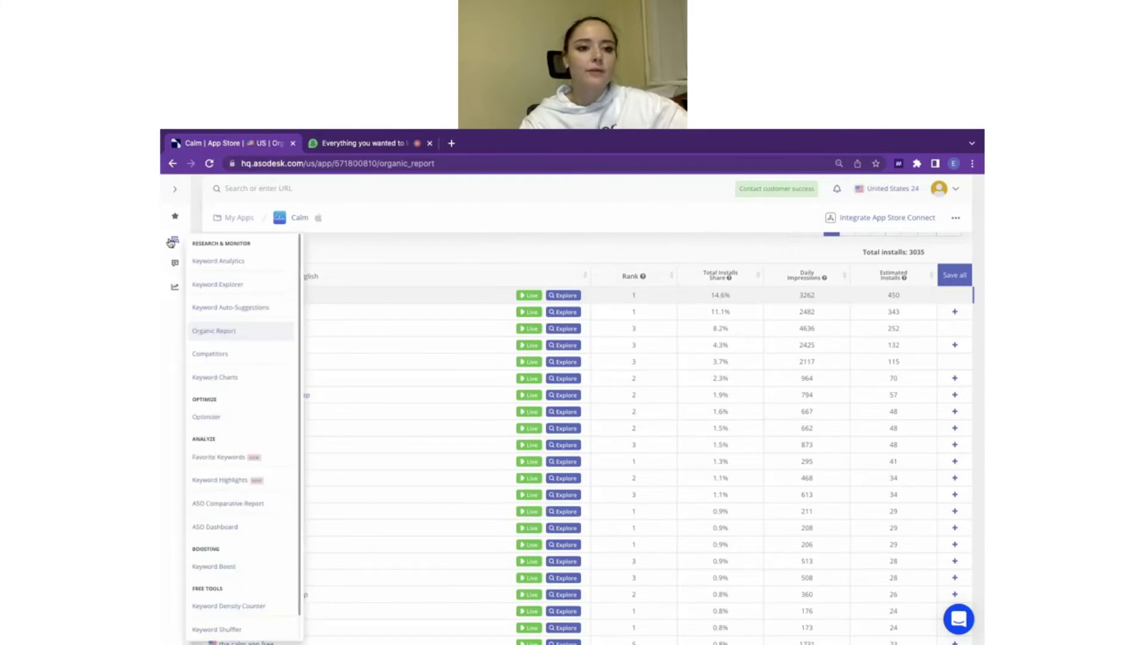
Step: Open the Keyword Explorer for Calm, reload the frozen page, and choose to wait for it to respond
left_click(225, 288)
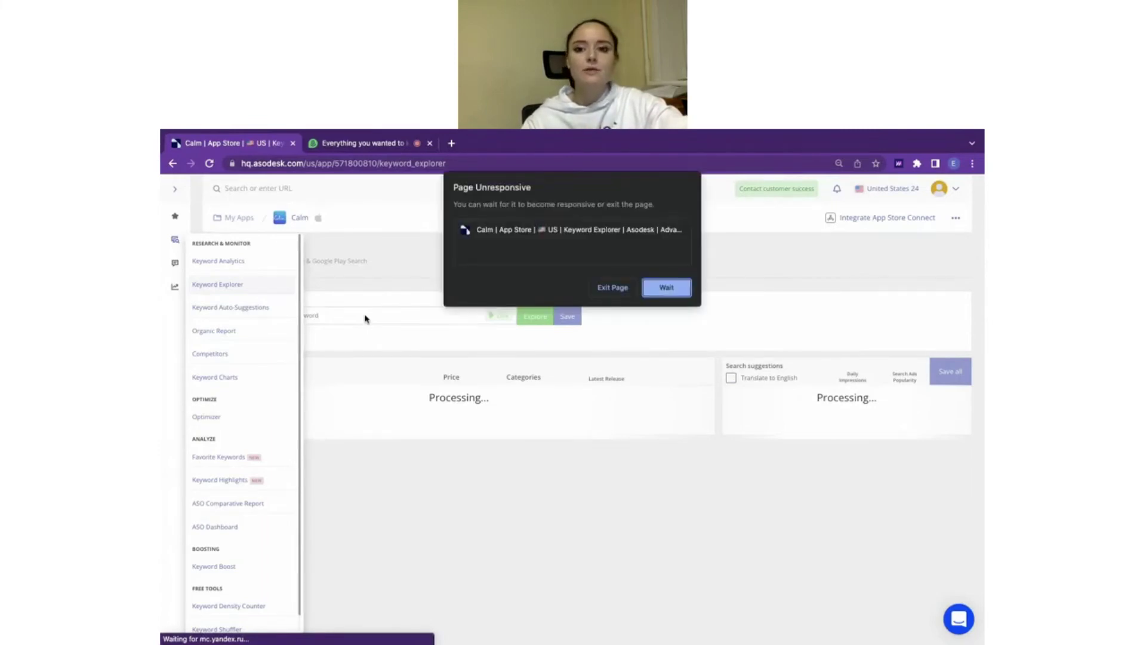
left_click(676, 295)
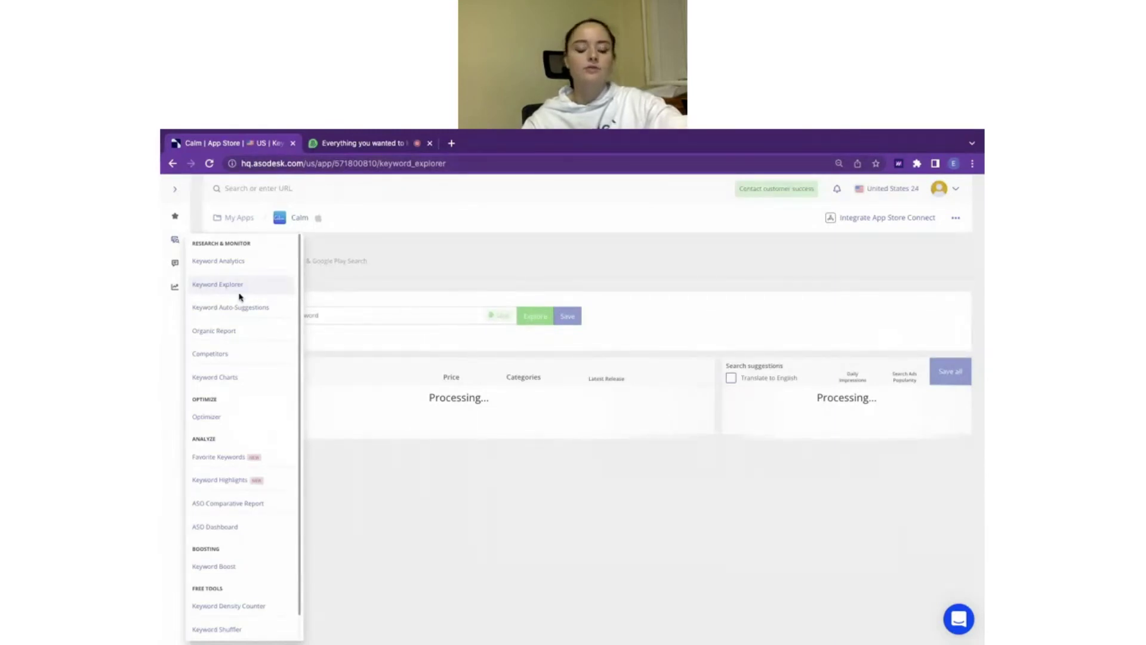
left_click(210, 164)
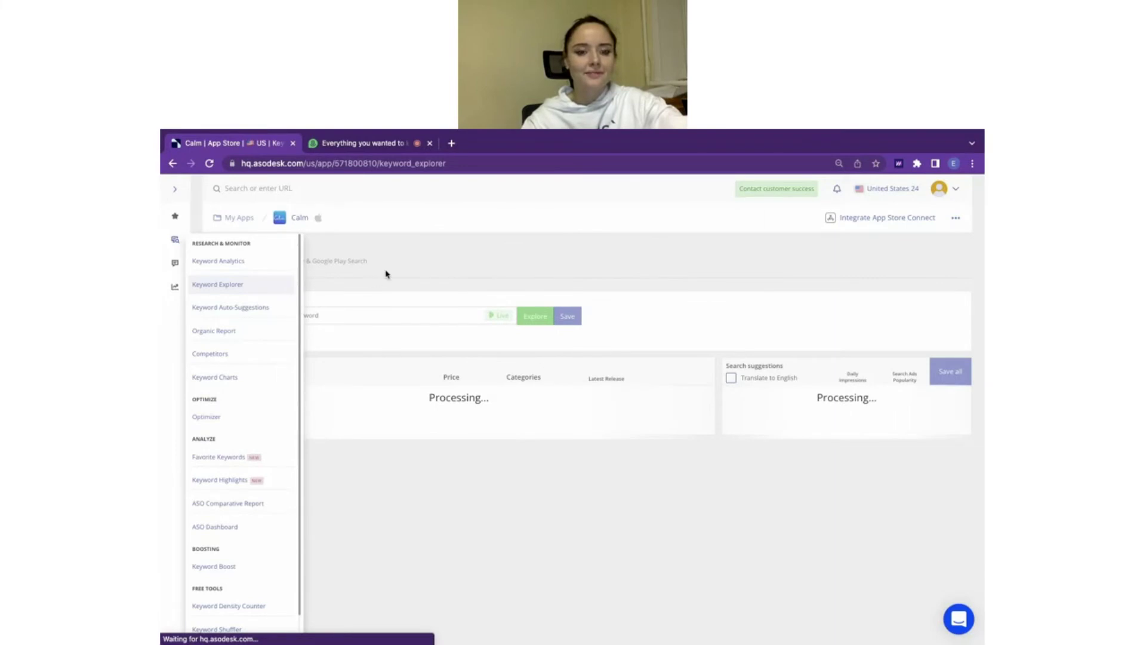
left_click(472, 158)
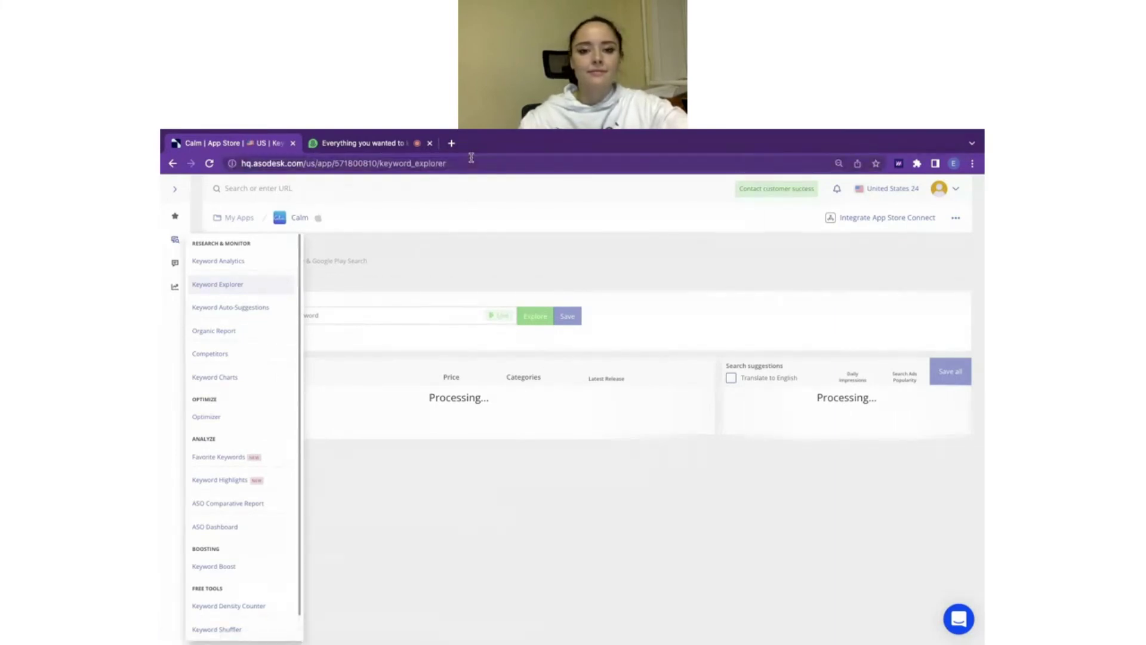
left_click(472, 158)
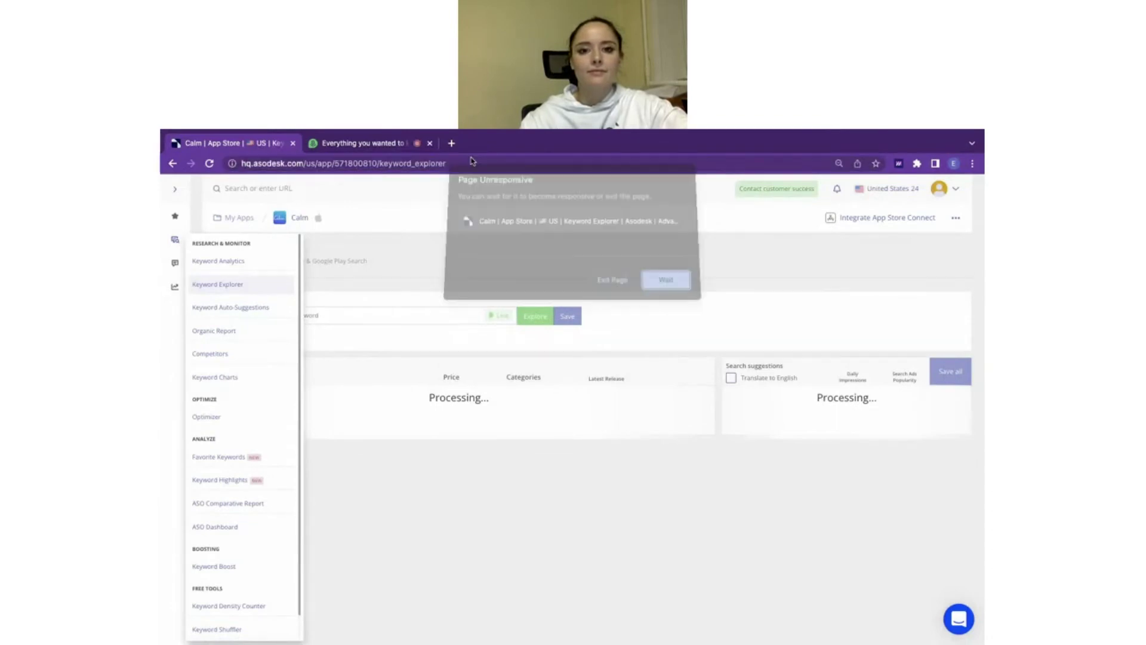
left_click(668, 289)
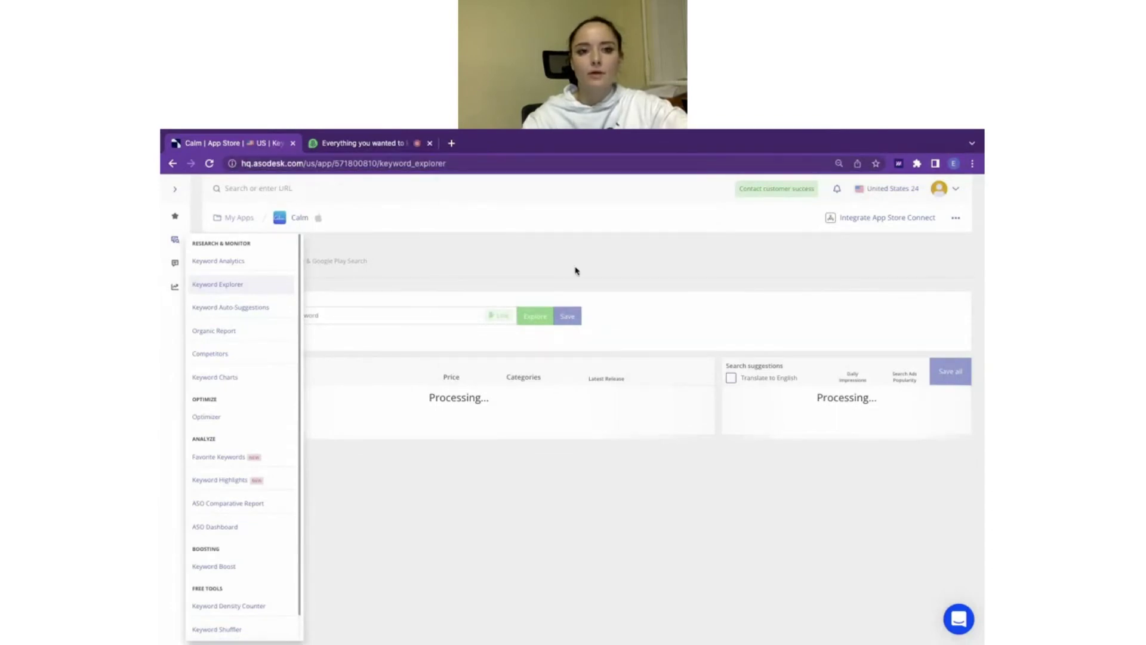
Step: Duplicate the stuck Keyword Explorer tab and close the extra Calm tab
right_click(224, 147)
left_click(251, 214)
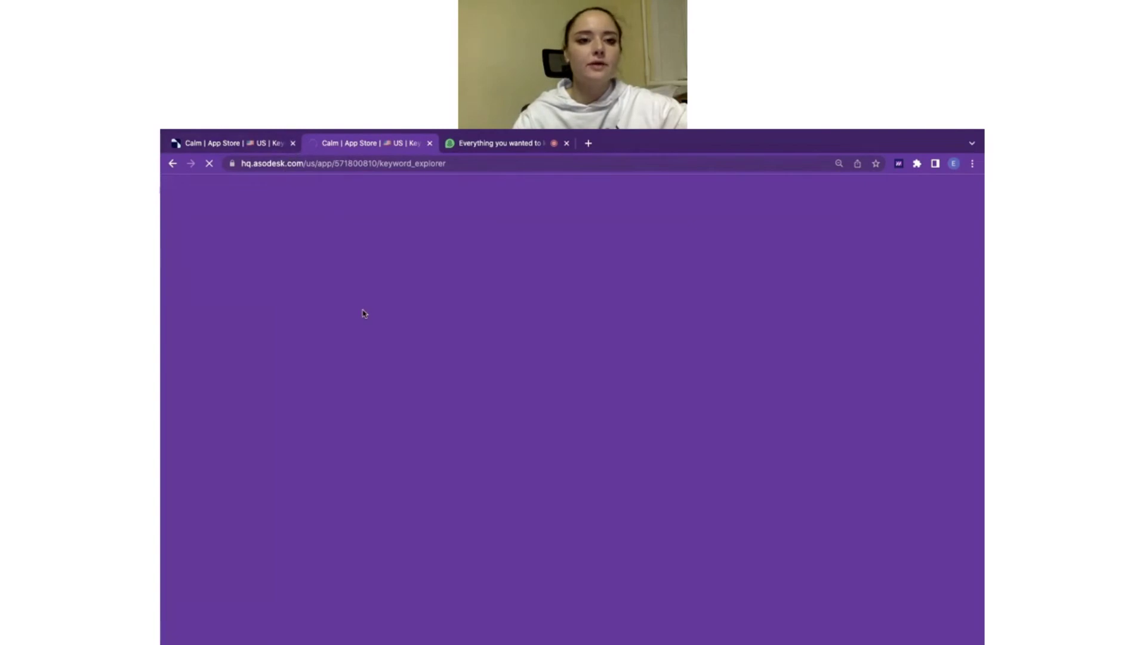
key("super+w")
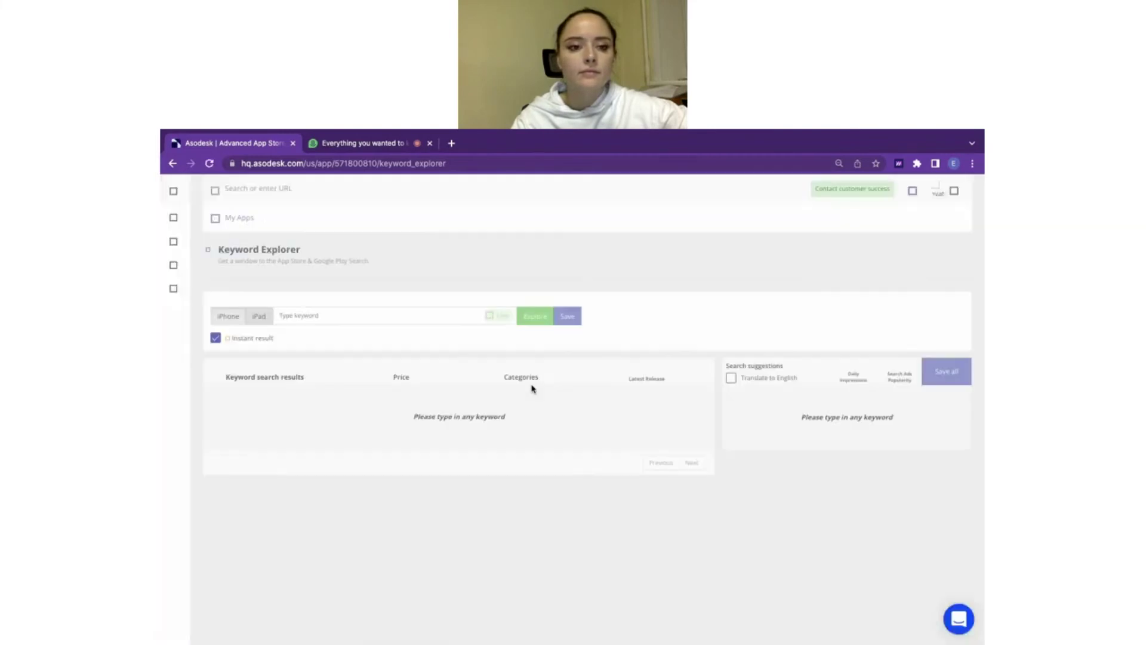
Step: Search the Keyword Explorer for "fit" and explore the suggested keyword "my fitness pal"
left_click(312, 311)
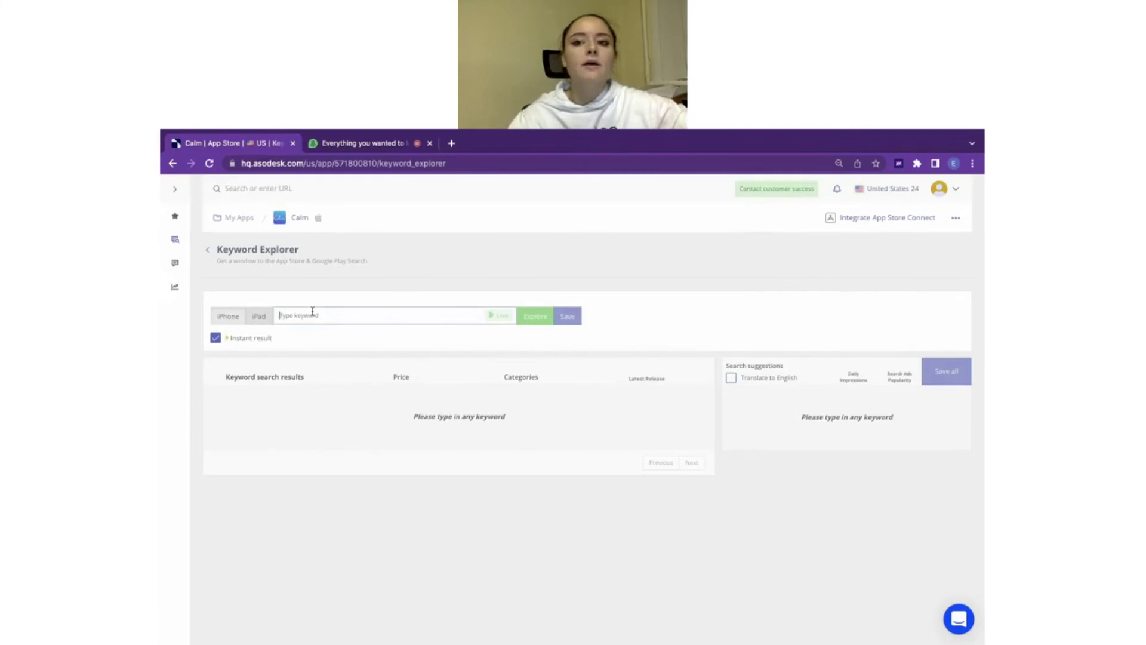
type("fi")
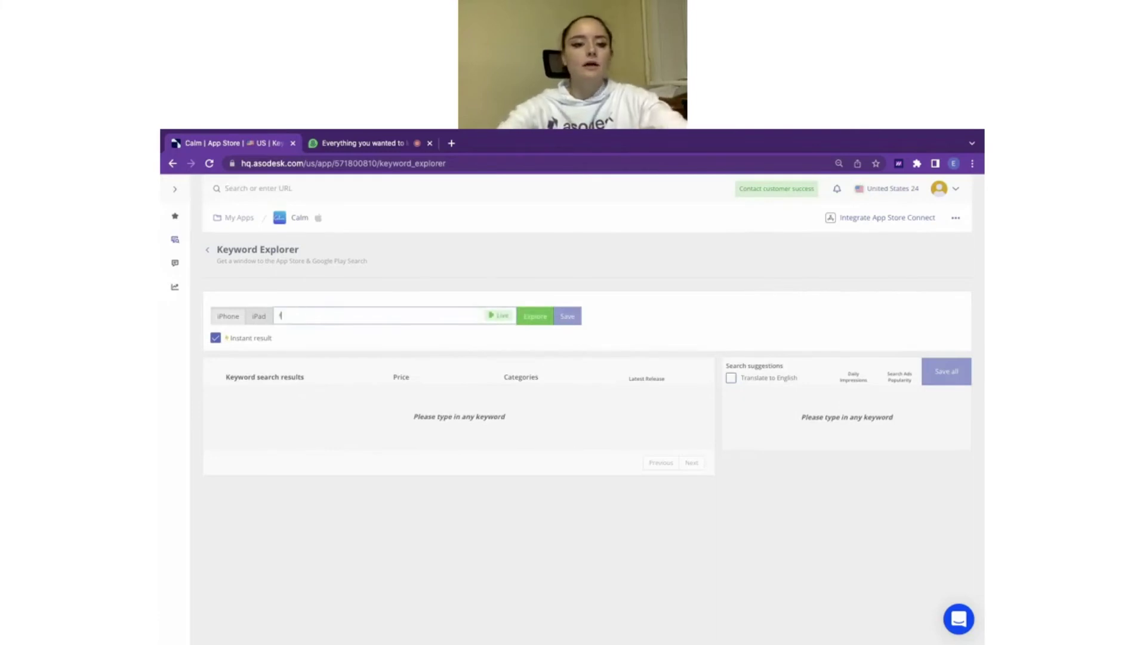
type("t")
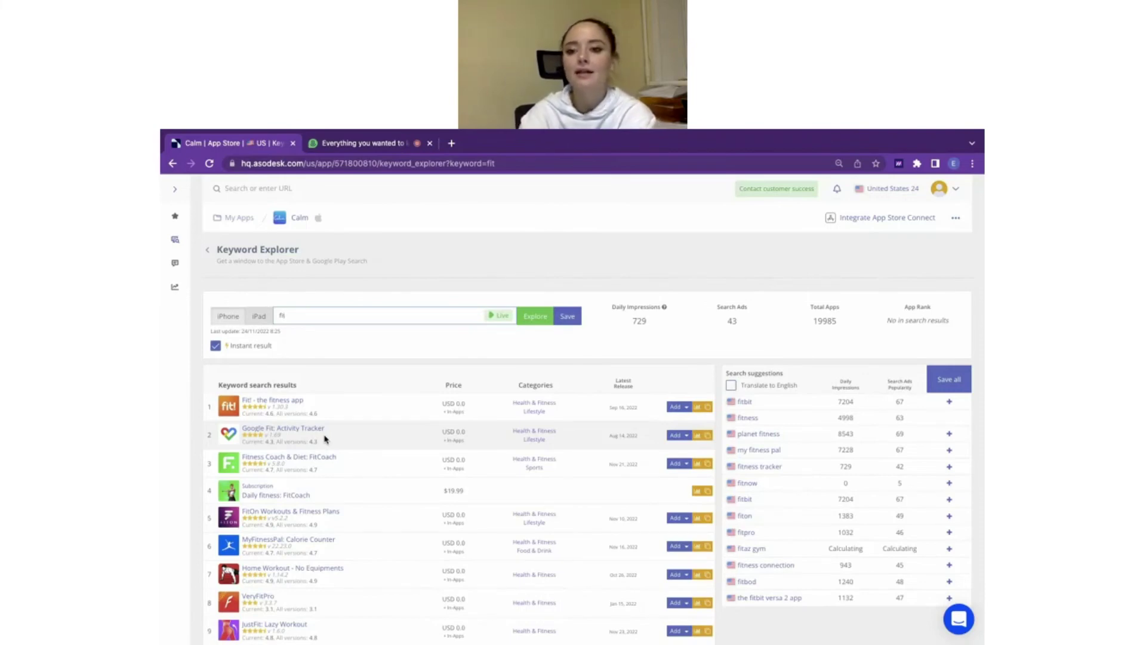
left_click(769, 450)
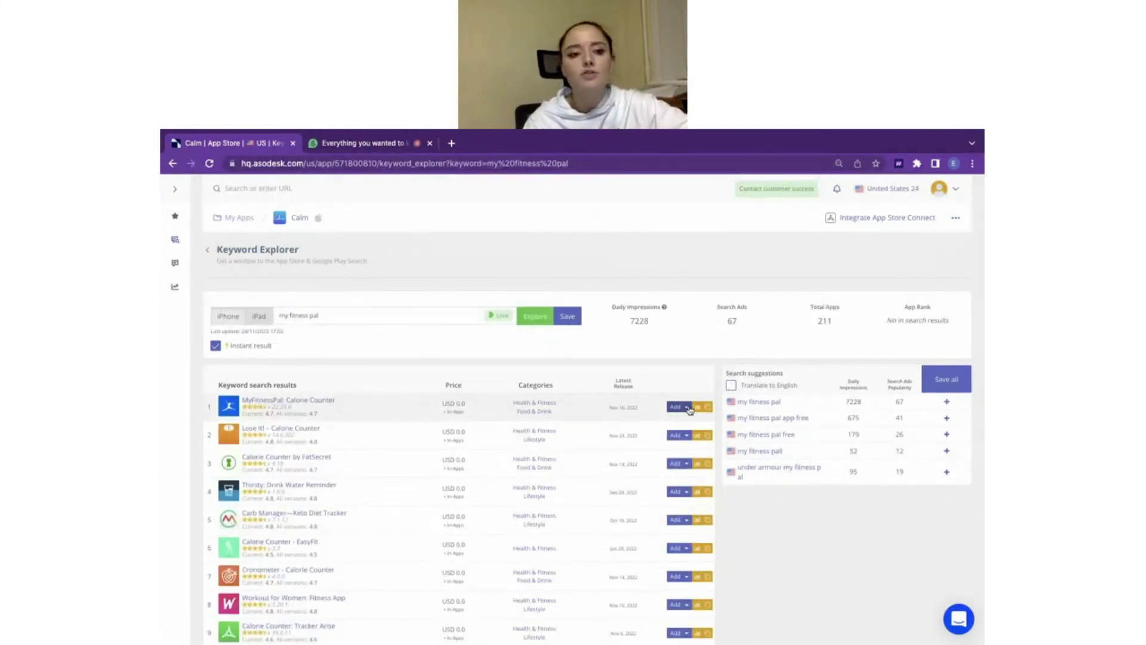
Step: Open MyFitnessPal: Calorie Counter from the keyword search results and go to its App Profile
left_click(229, 407)
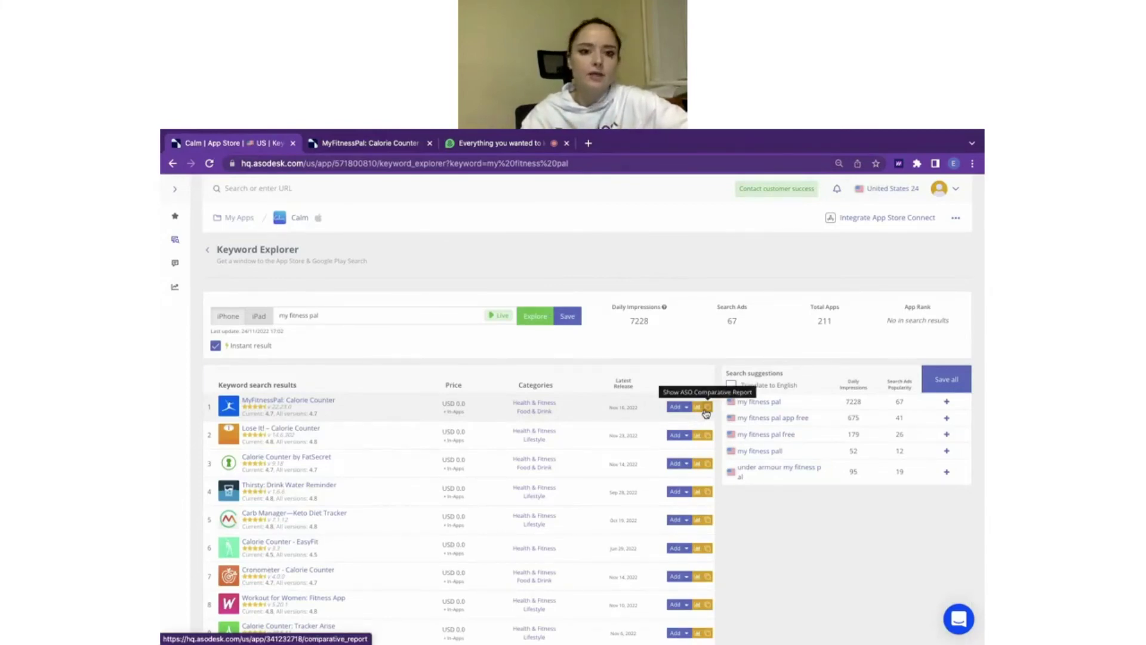
left_click(707, 408)
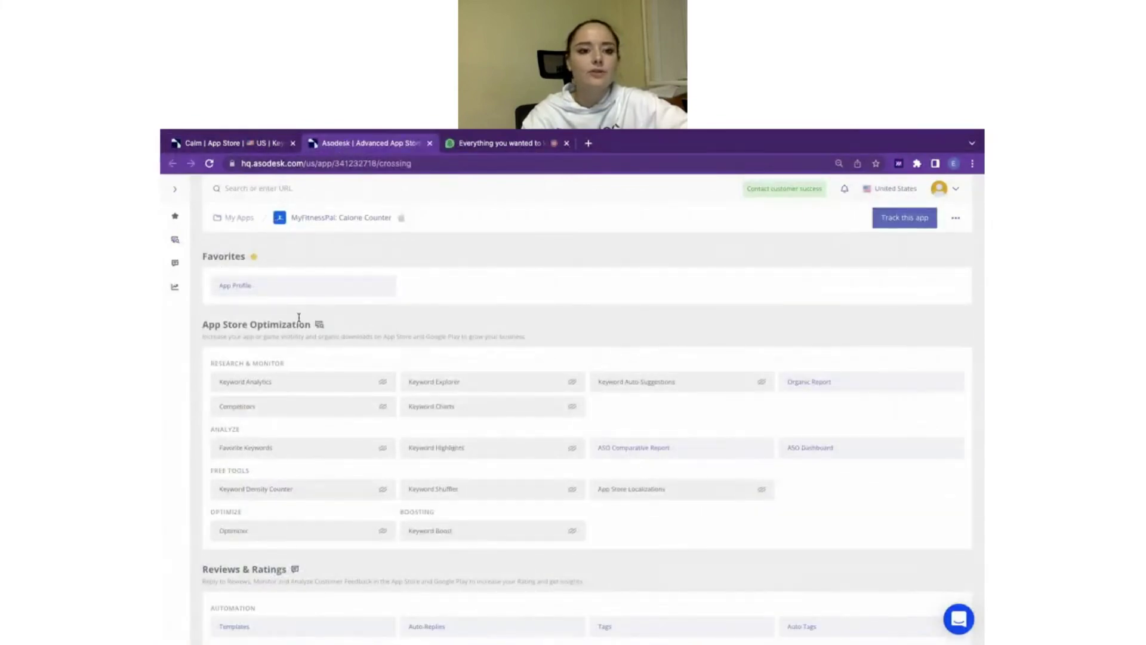
left_click(273, 286)
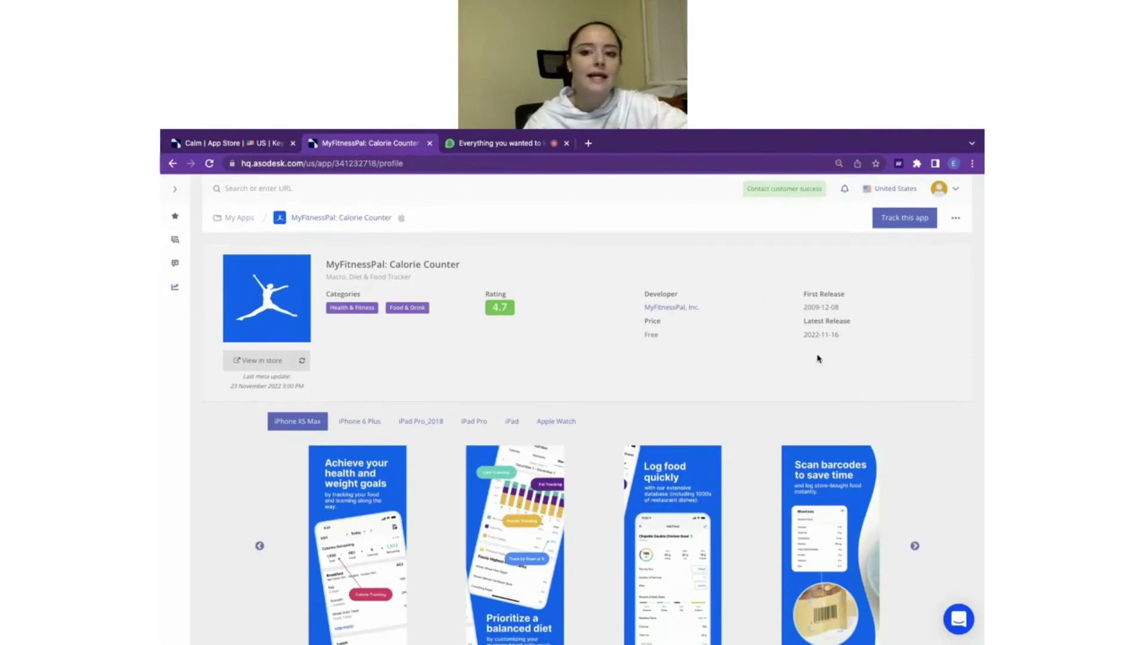
Step: Examine MyFitnessPal's profile for its screenshots, daily review breakdown, rating distribution, description, recent changes and in-apps
scroll(527, 410, "down", 2)
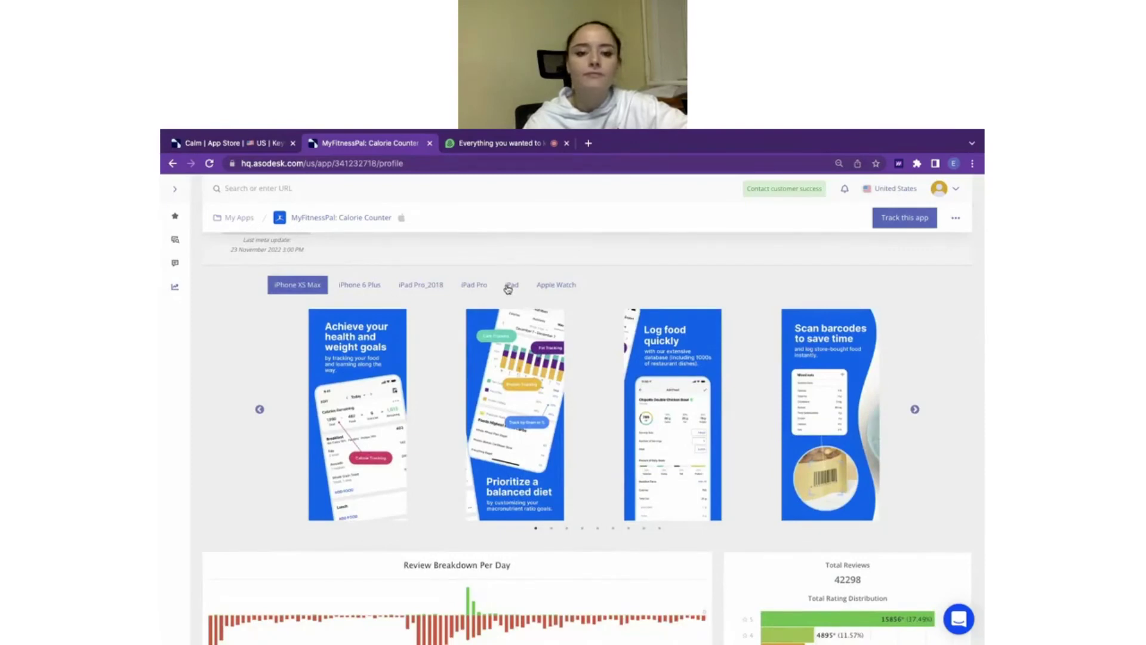
scroll(462, 293, "down", 4)
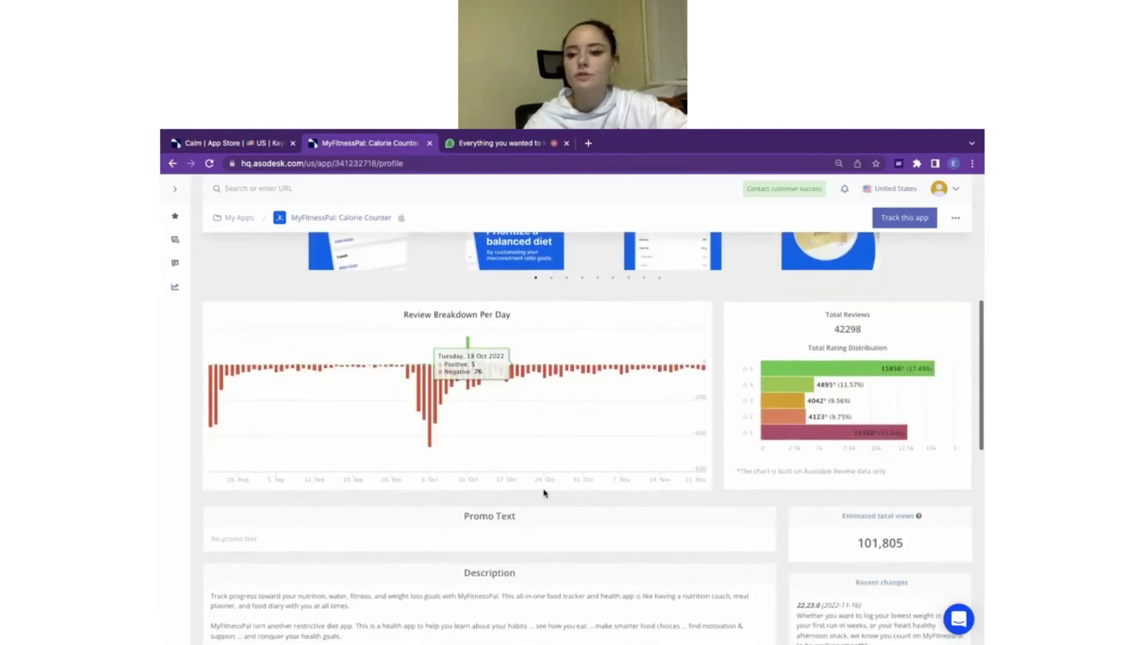
scroll(544, 491, "down", 2)
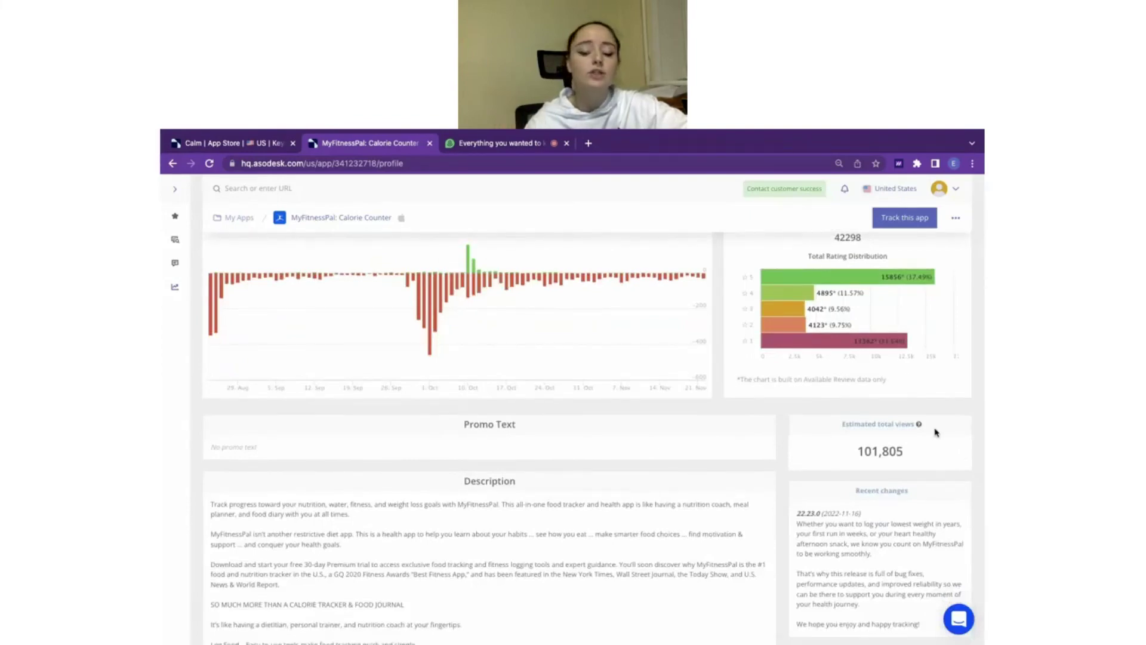
scroll(935, 431, "down", 3)
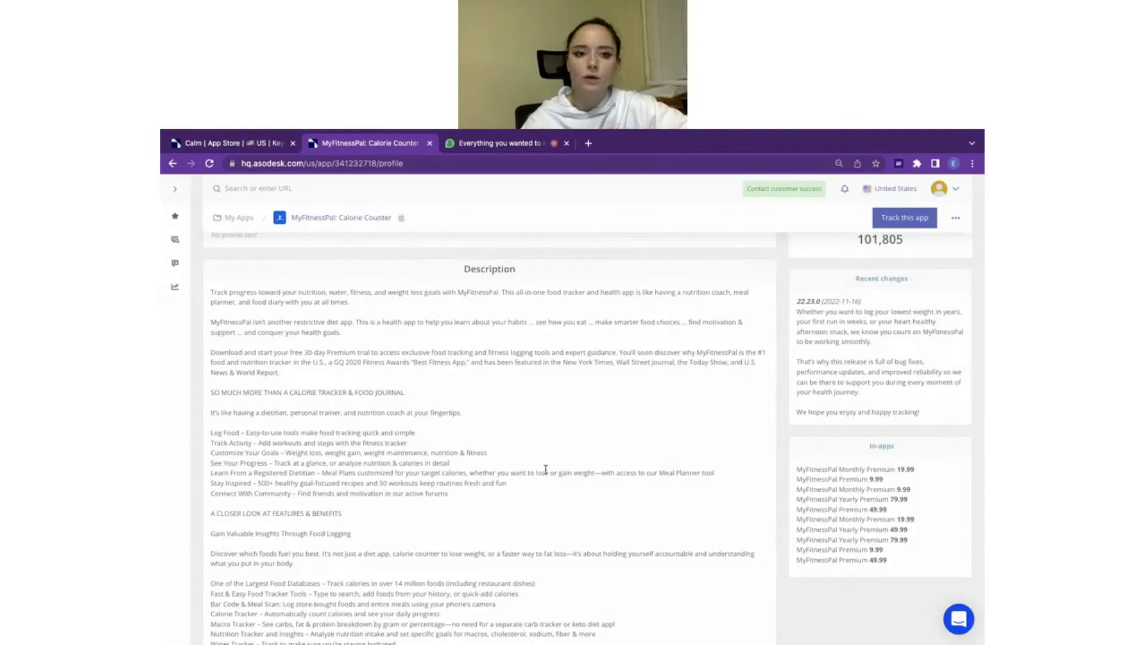
Step: Switch to the Demio webinar, present the "Everything you wanted to know about ASO" slides, and advance past the competitors' ASO strategies slide
left_click(468, 147)
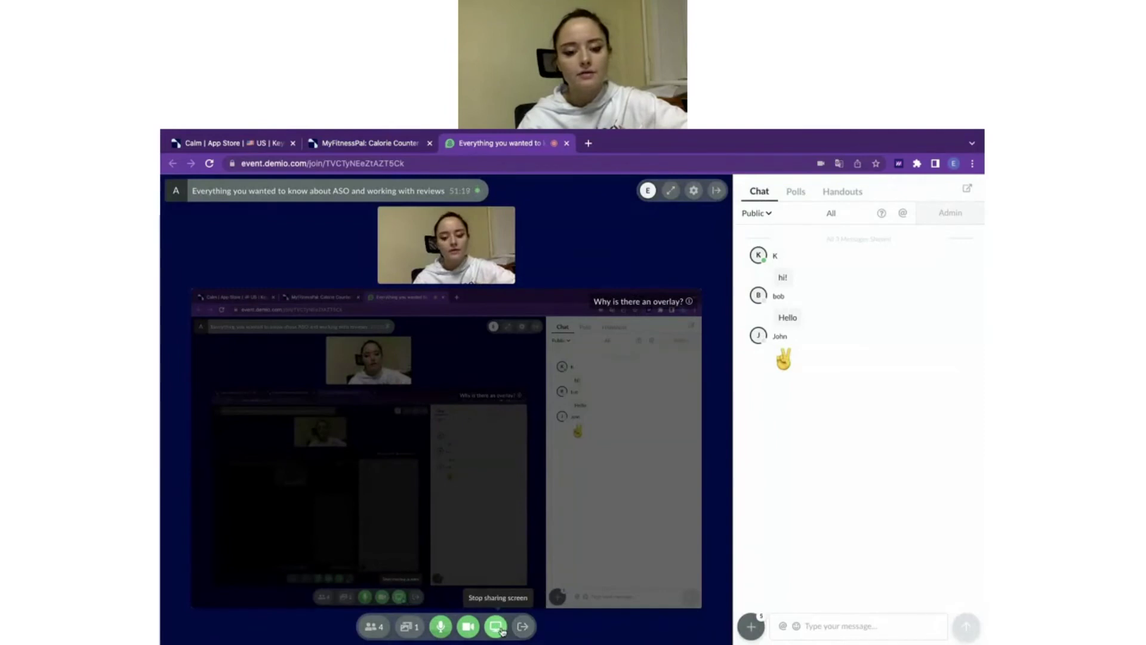
left_click(409, 626)
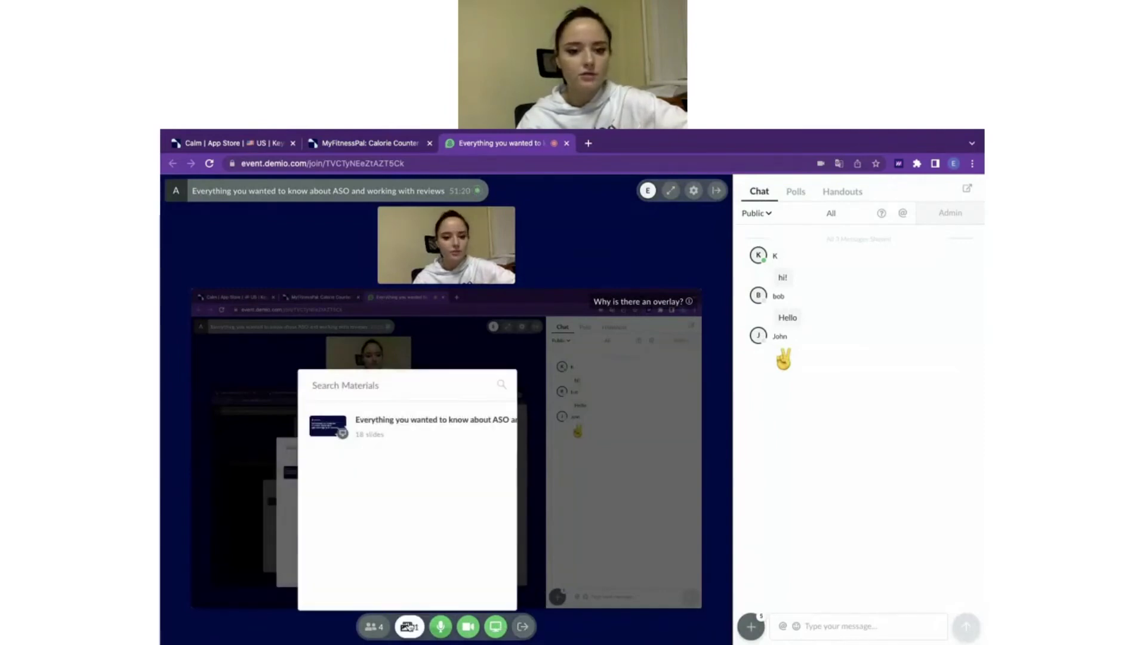
left_click(399, 426)
left_click(491, 431)
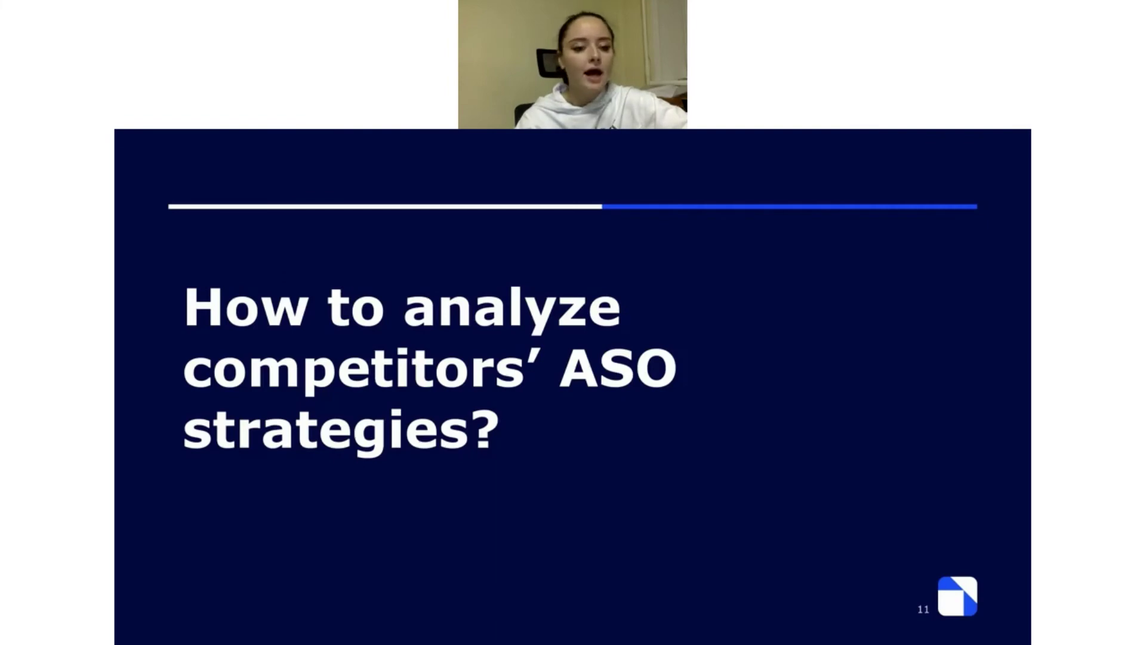
key("Right")
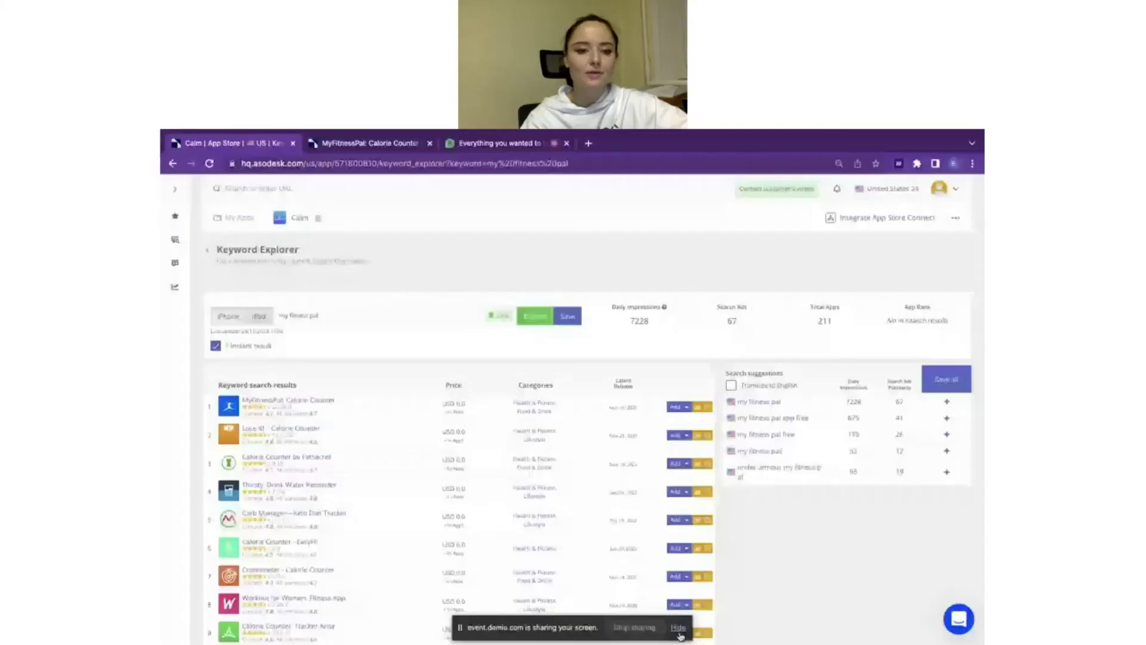
Step: Hide the screen-sharing notice and open Calm's Reviews & Replies Board
left_click(678, 627)
mouse_move(175, 263)
left_click(229, 285)
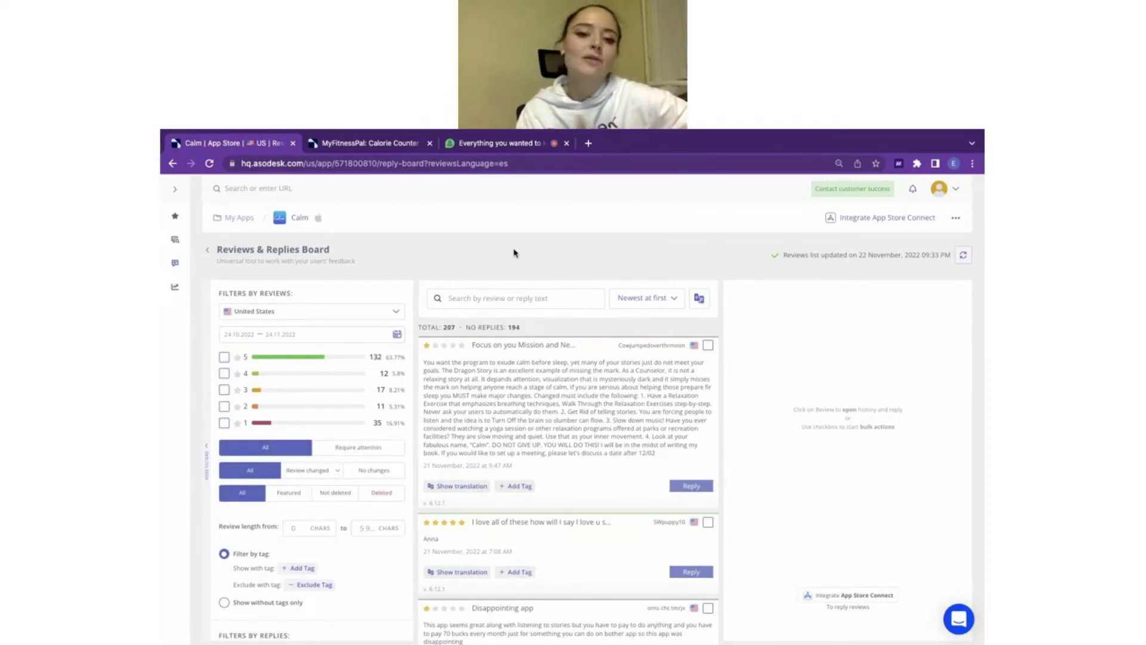
Step: View the one-star "Focus on you Mission" review in full and filter the board to reviews that require attention
left_click(519, 363)
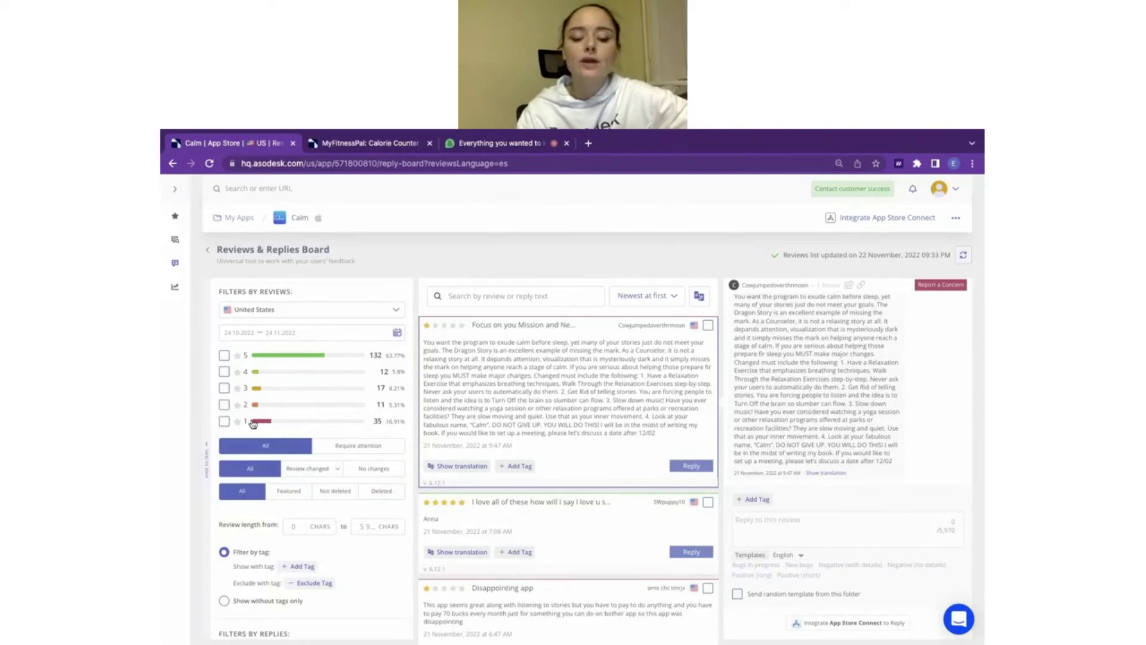
left_click(360, 449)
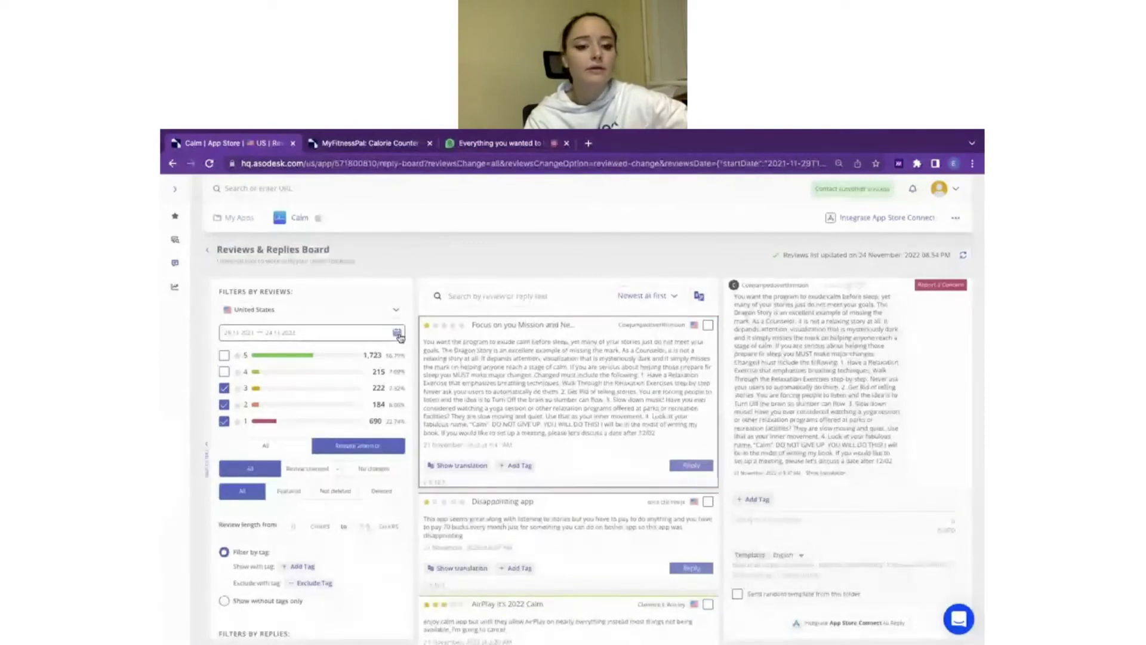
Step: Filter Calm's reviews to changed ones and view the histories of "This app is Premium only" and "A feature to be added"
left_click(320, 471)
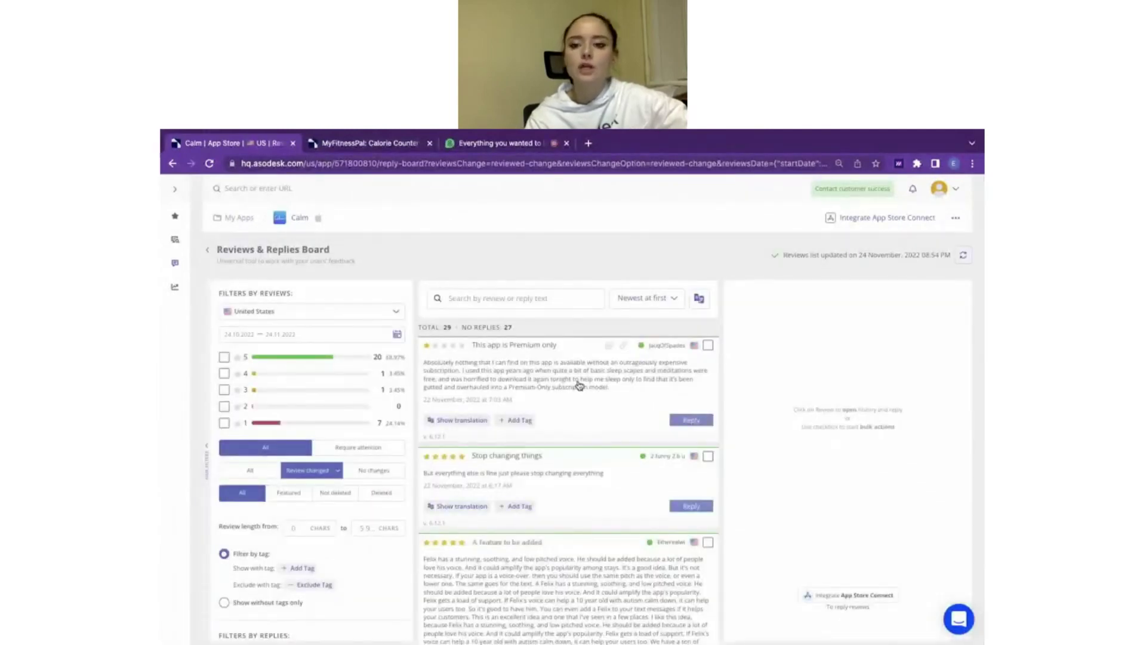
left_click(584, 390)
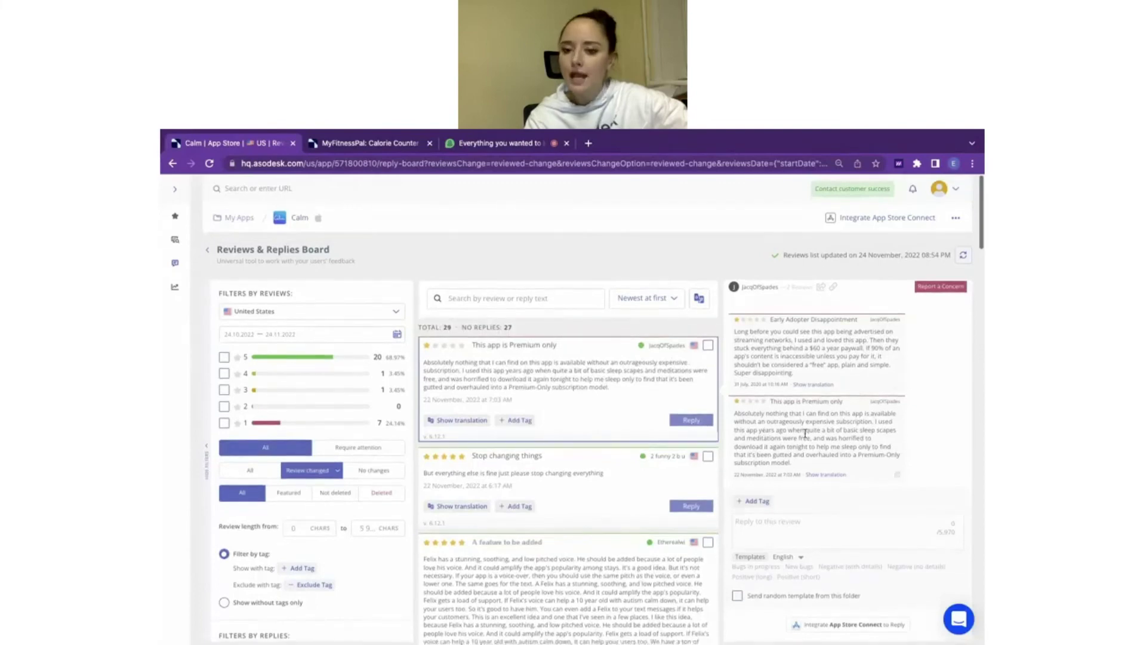
scroll(534, 487, "down", 1)
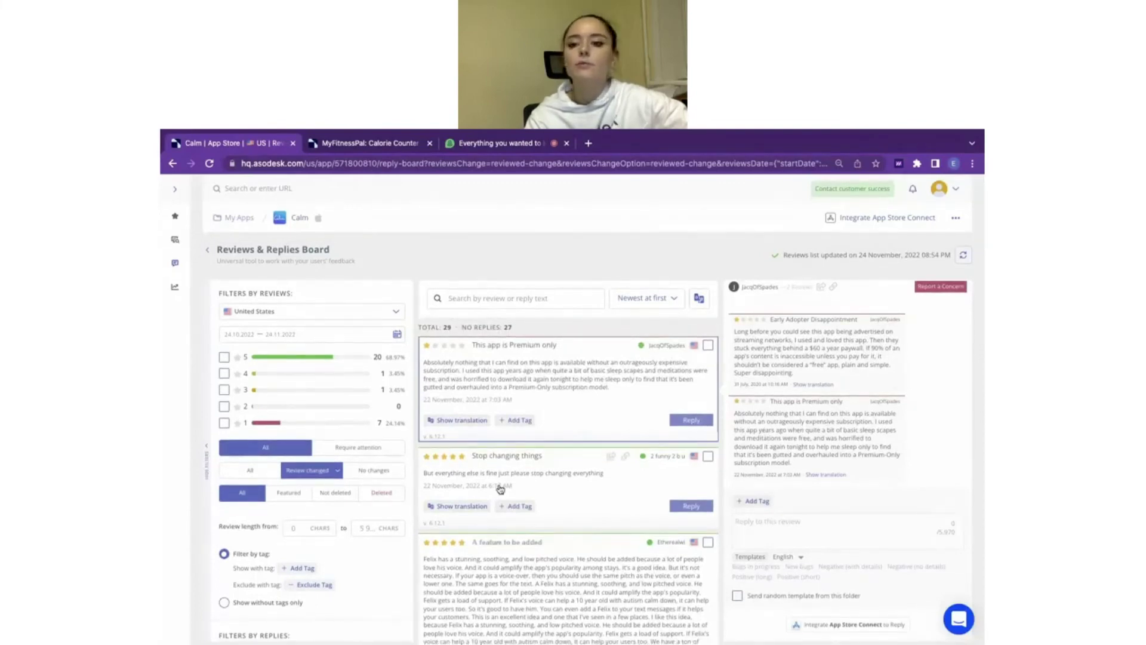
scroll(500, 489, "down", 4)
left_click(552, 448)
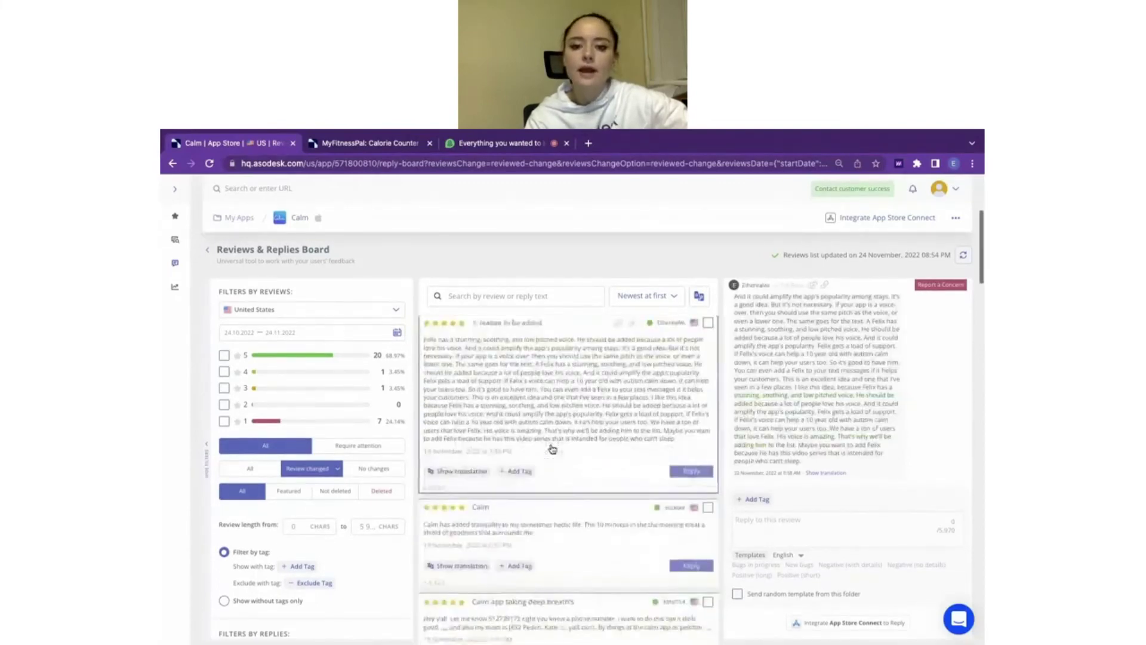
Step: Narrow the changed reviews to those that became worse and view the histories of the "Awful" and "Honestly details about the..." reviews
left_click(320, 474)
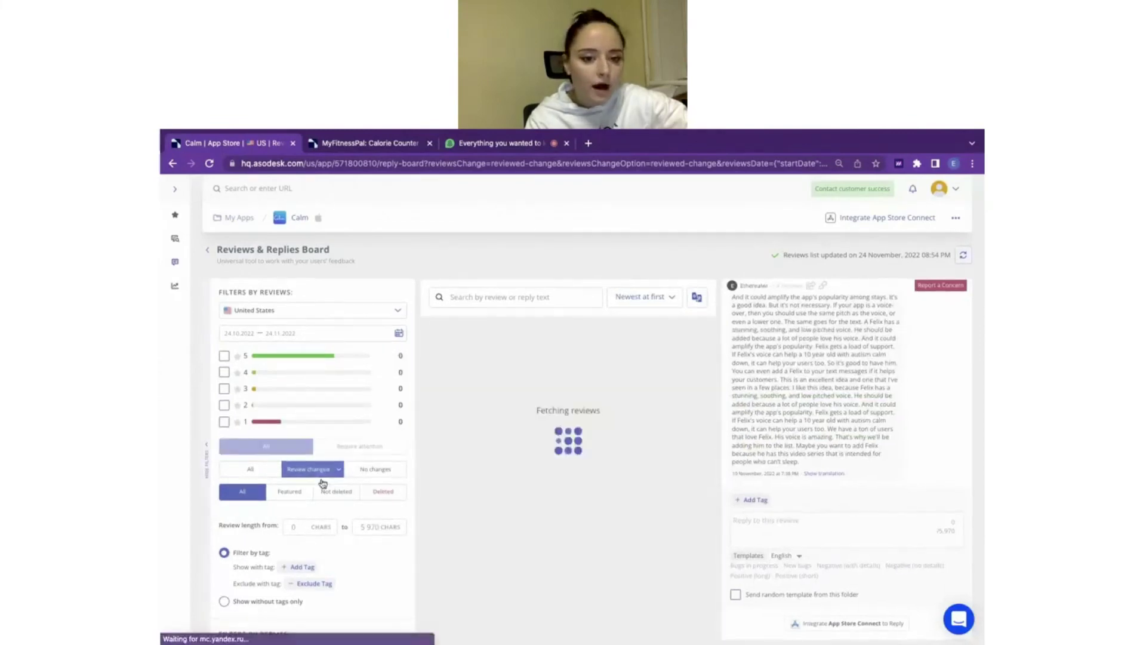
left_click(323, 469)
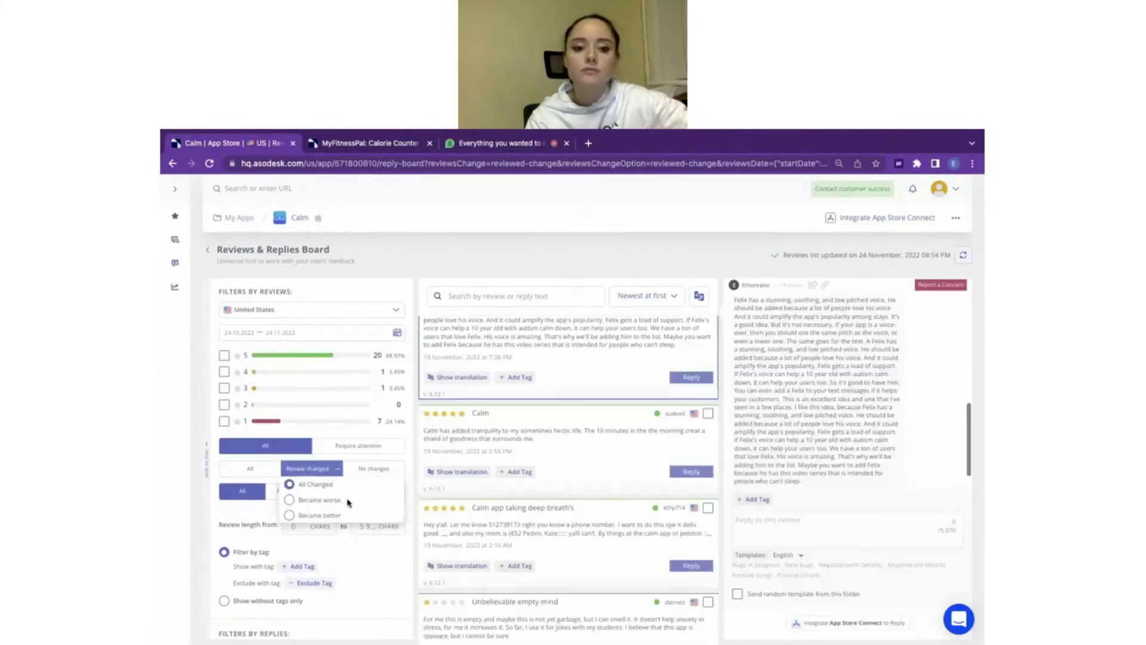
left_click(349, 501)
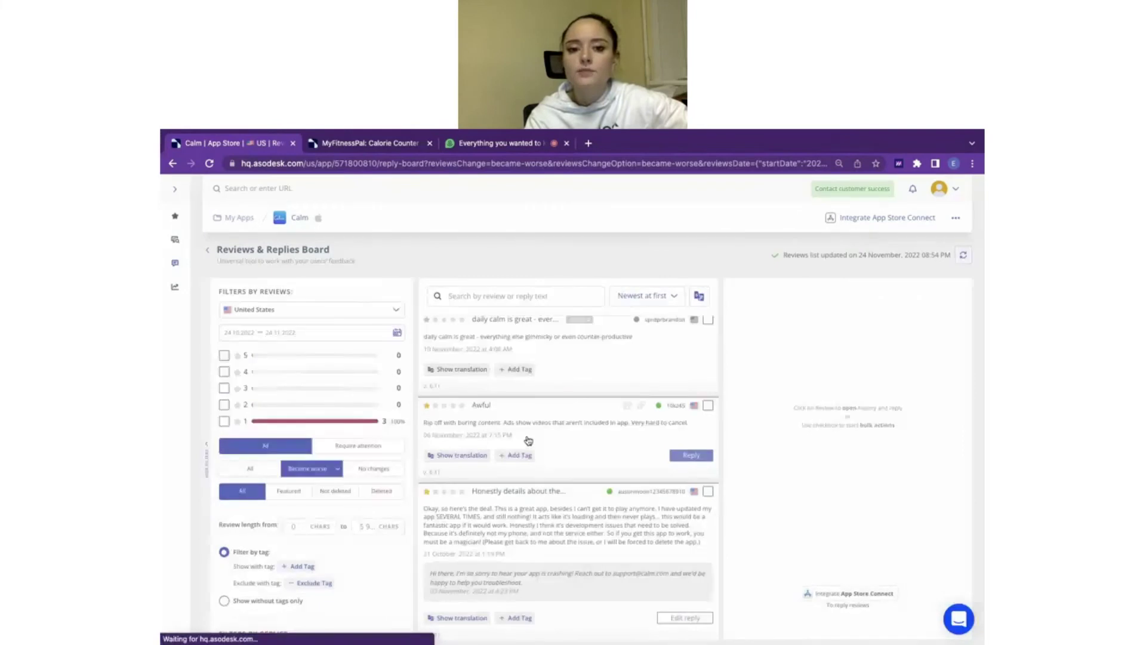
left_click(626, 406)
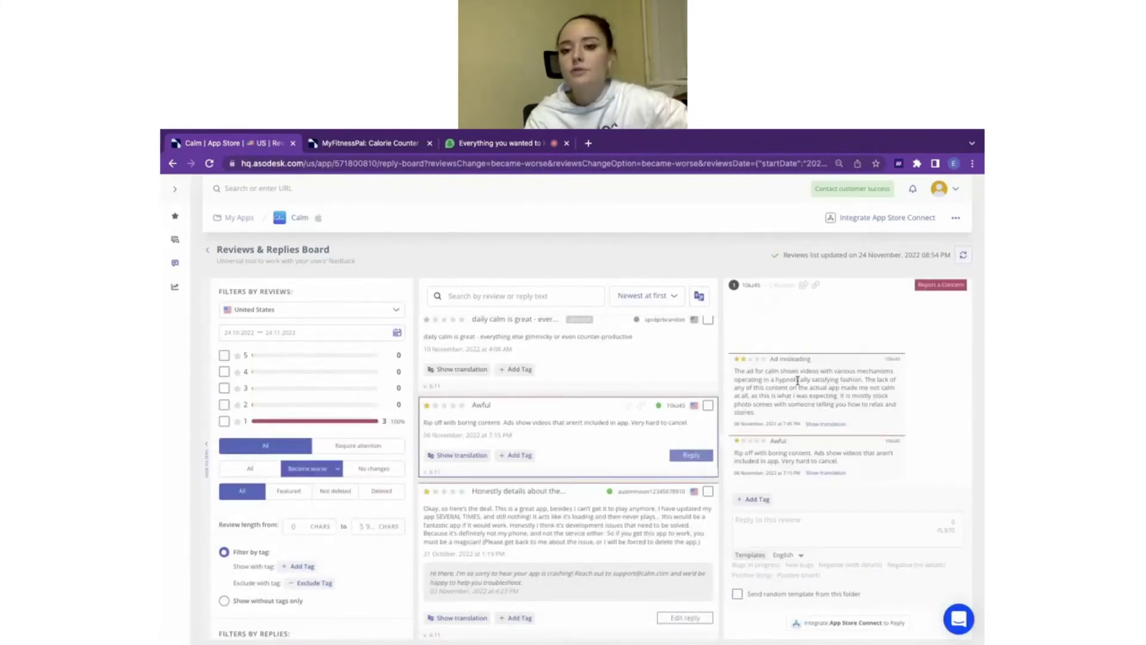
left_click(585, 532)
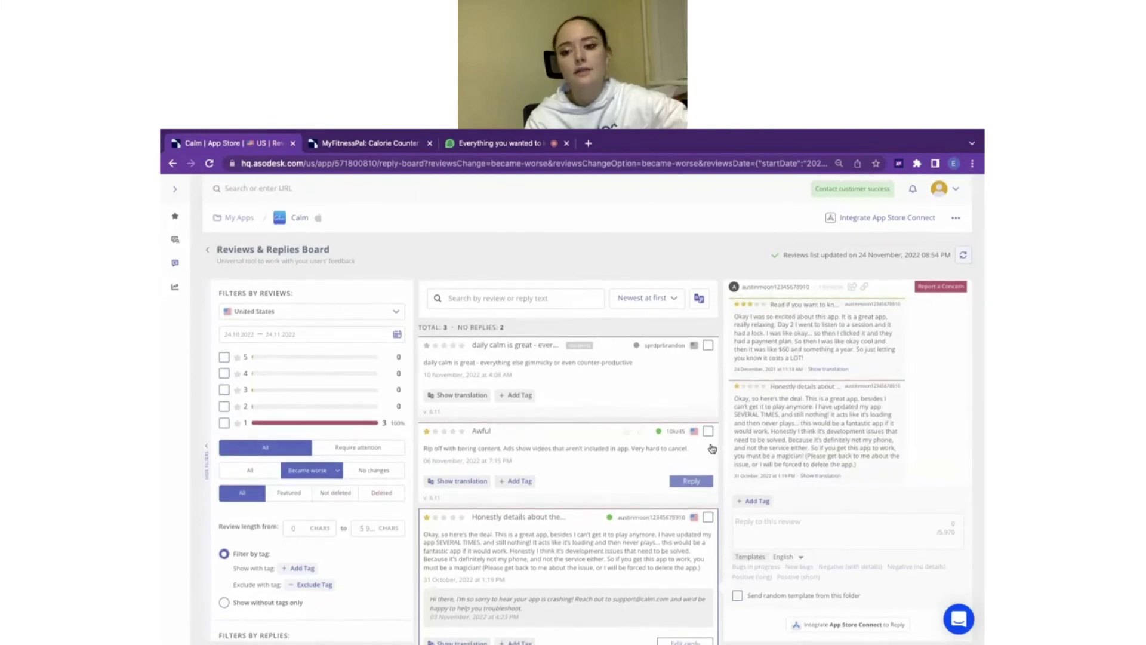
Step: Clear the became-worse filter, view Calm's featured and deleted reviews in turn, and return the board to all reviews
scroll(584, 548, "down", 1)
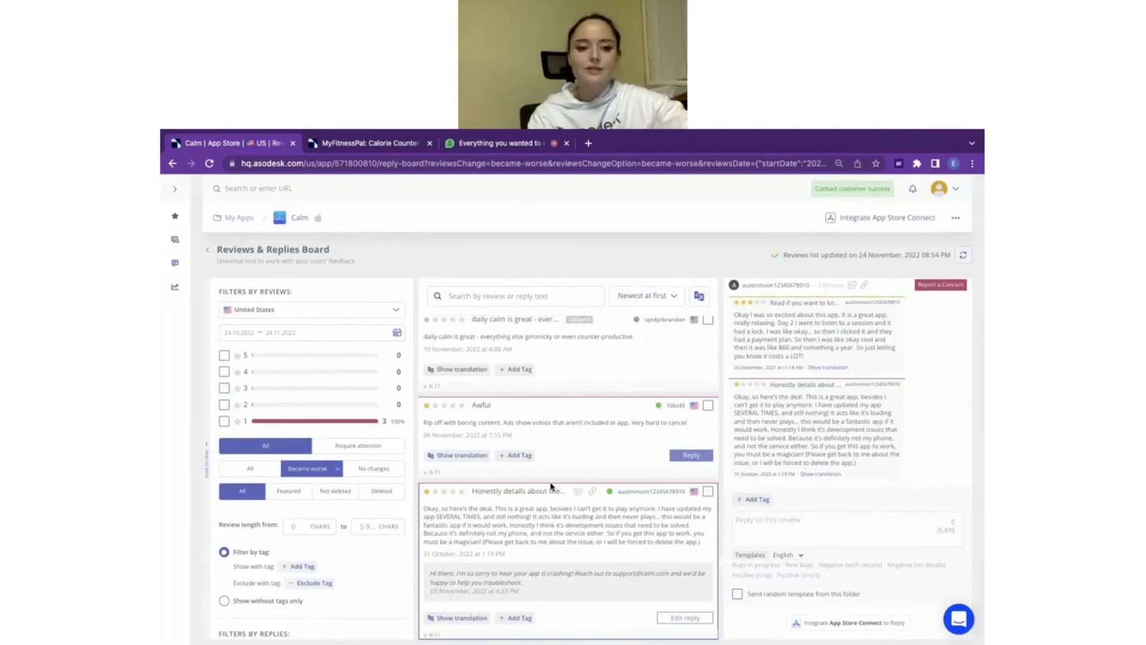
left_click(250, 468)
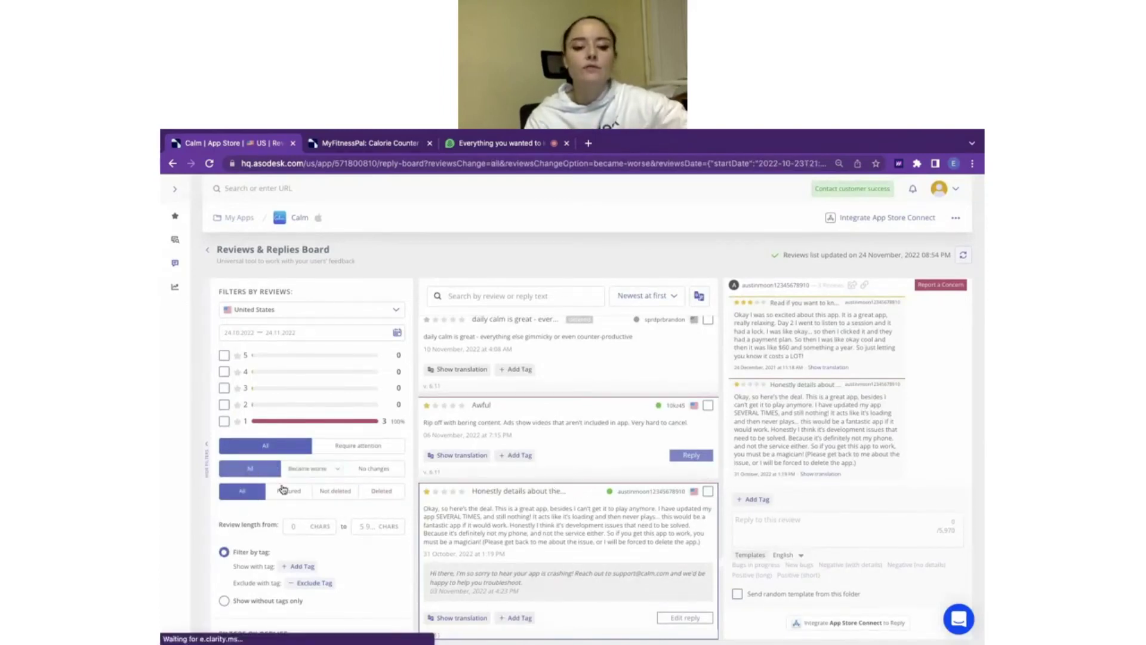
left_click(289, 491)
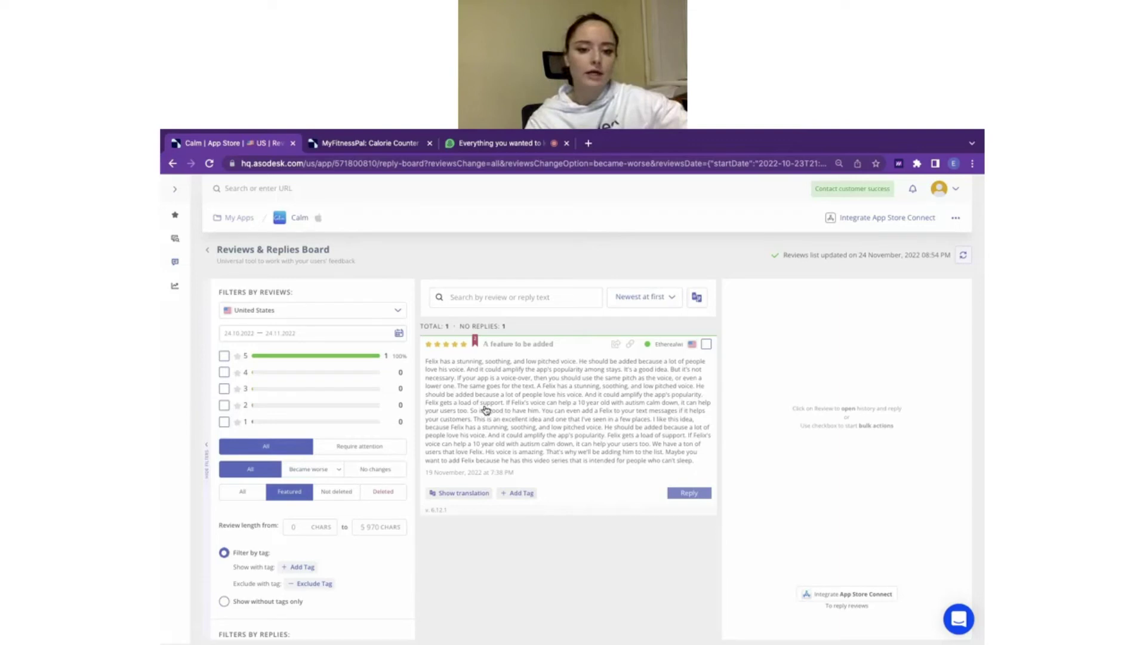
left_click(377, 494)
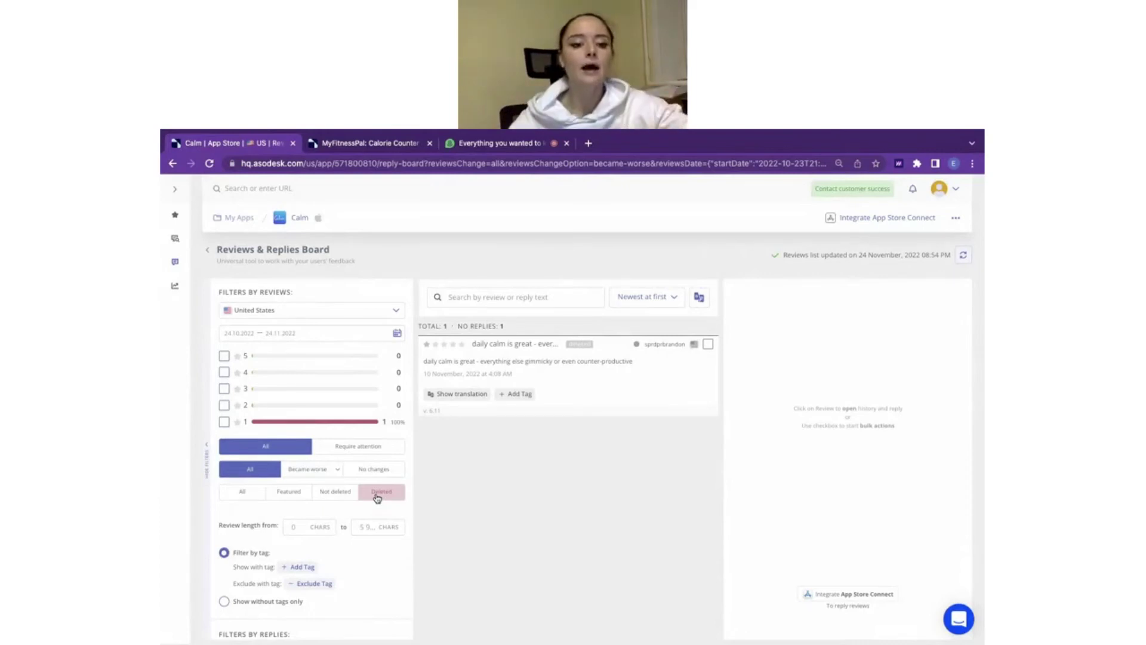
left_click(242, 491)
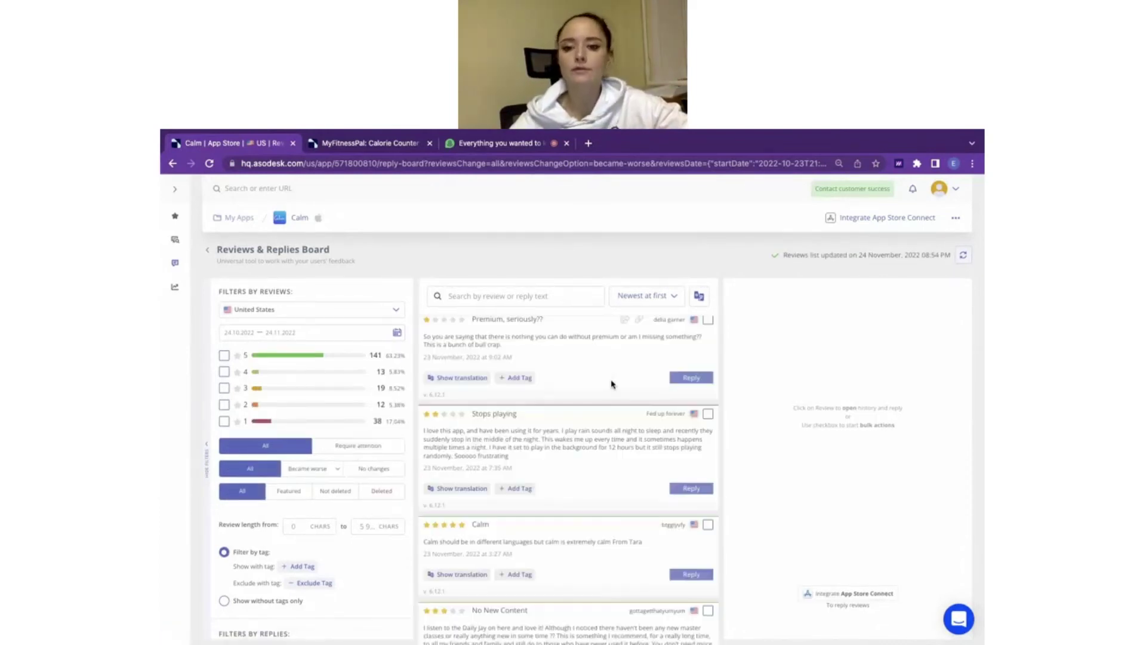
Step: Open the "Premium, seriously??" review and select it together with "Stops playing" and "Calm" for bulk actions
left_click(589, 369)
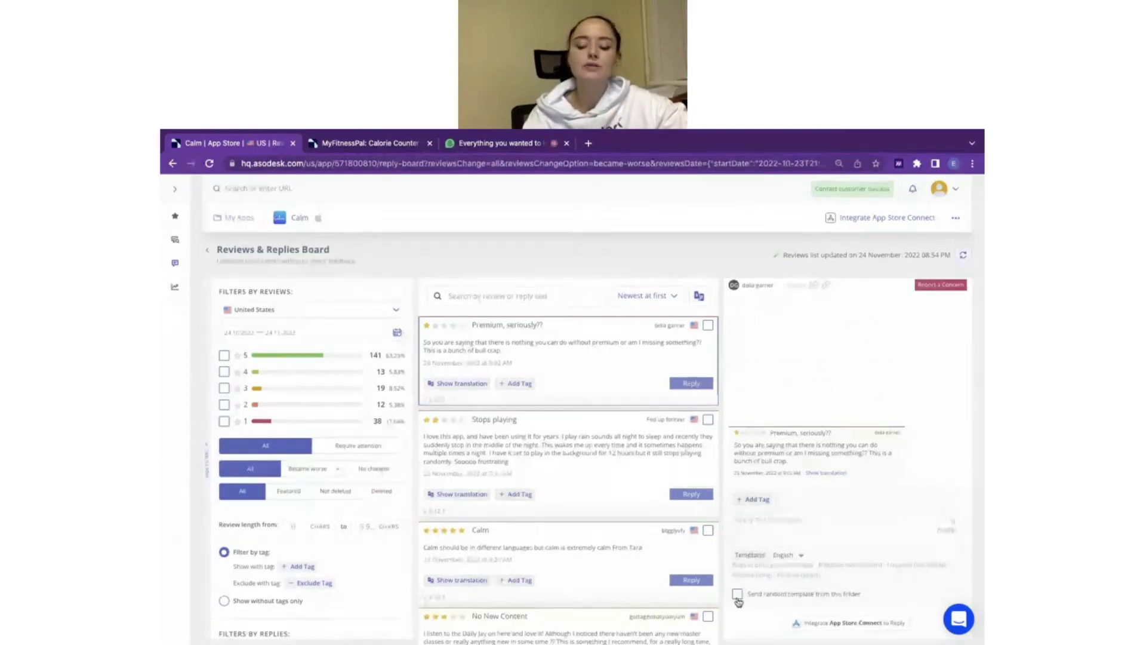
left_click(708, 418)
left_click(703, 325)
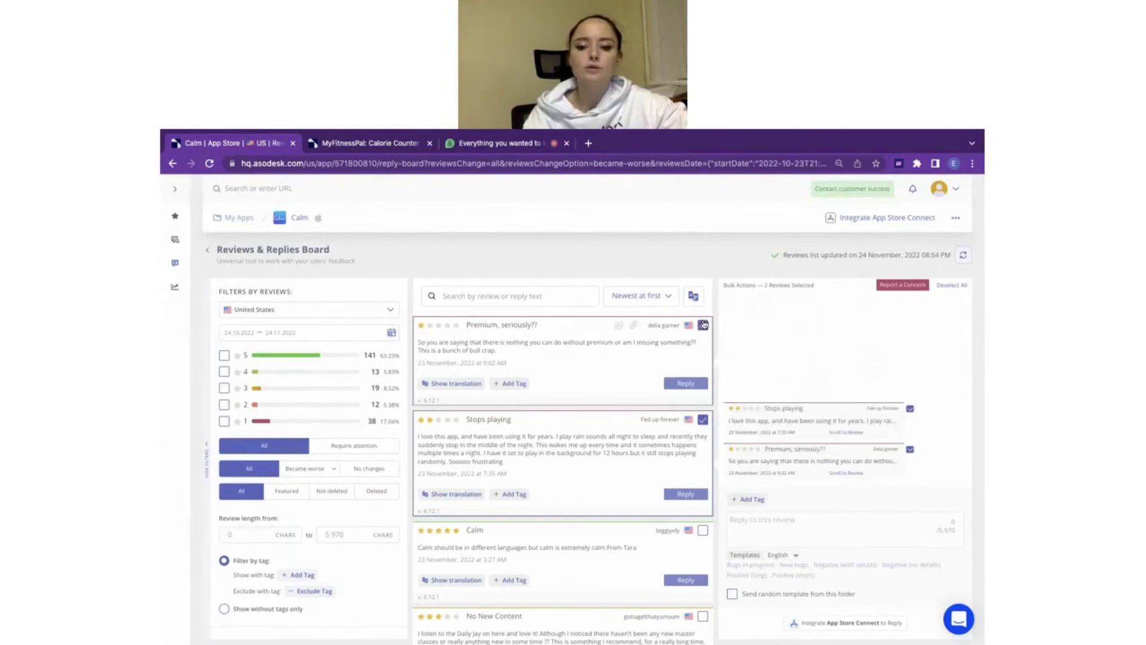
left_click(702, 530)
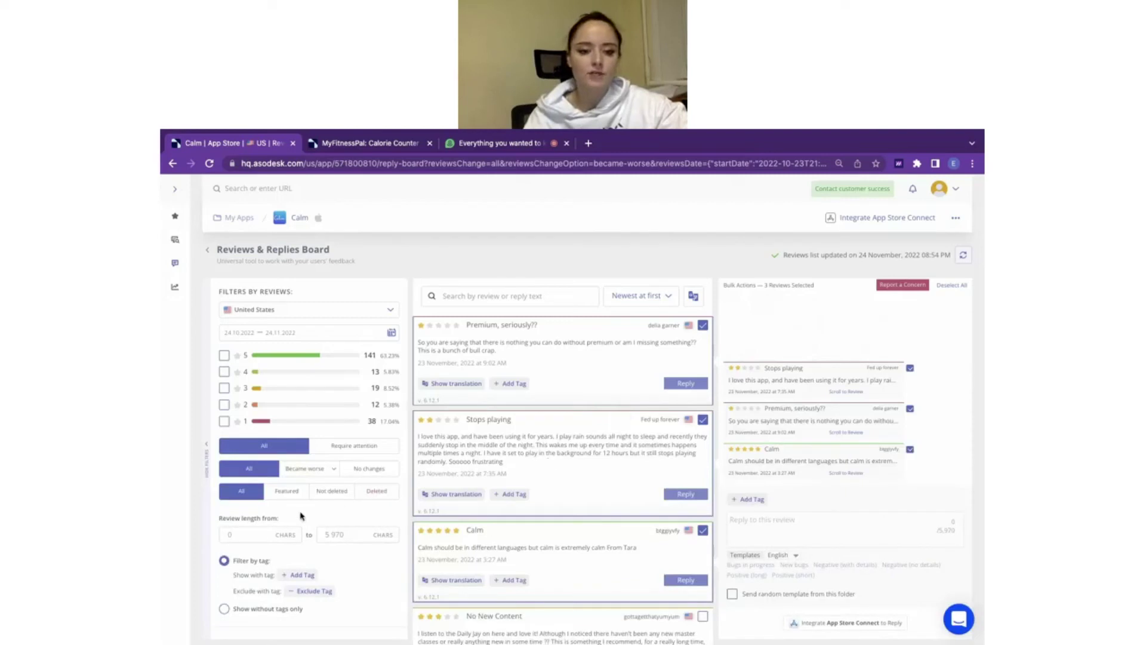
Step: Filter the reviews to a minimum length of 500 characters and a one-star rating
scroll(263, 532, "down", 2)
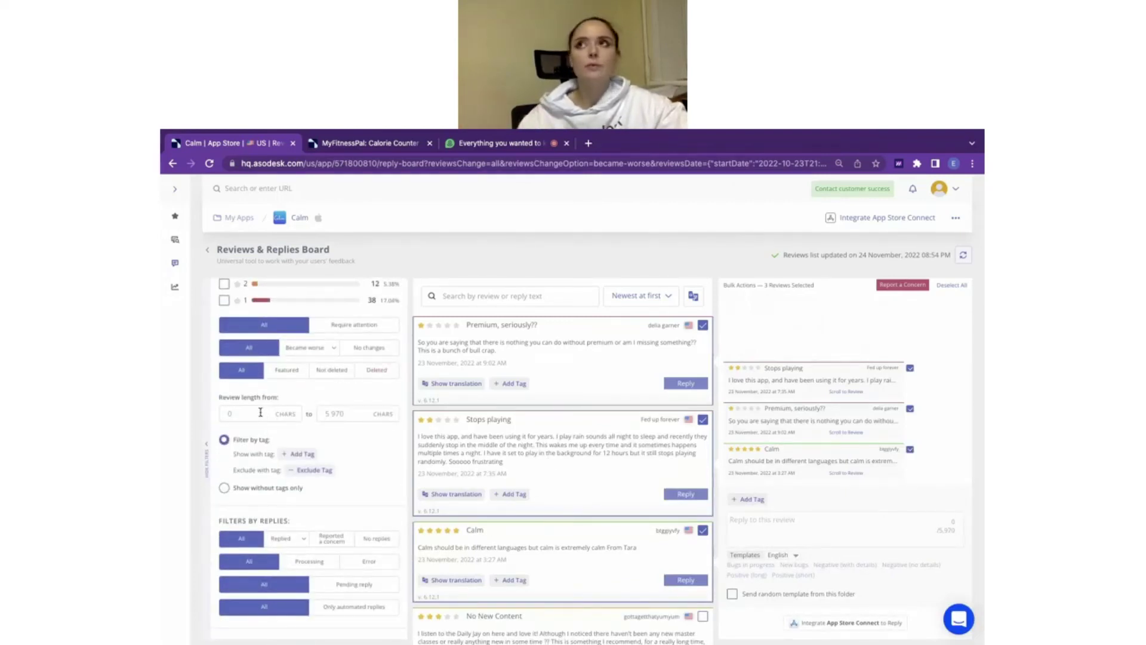
left_click(260, 412)
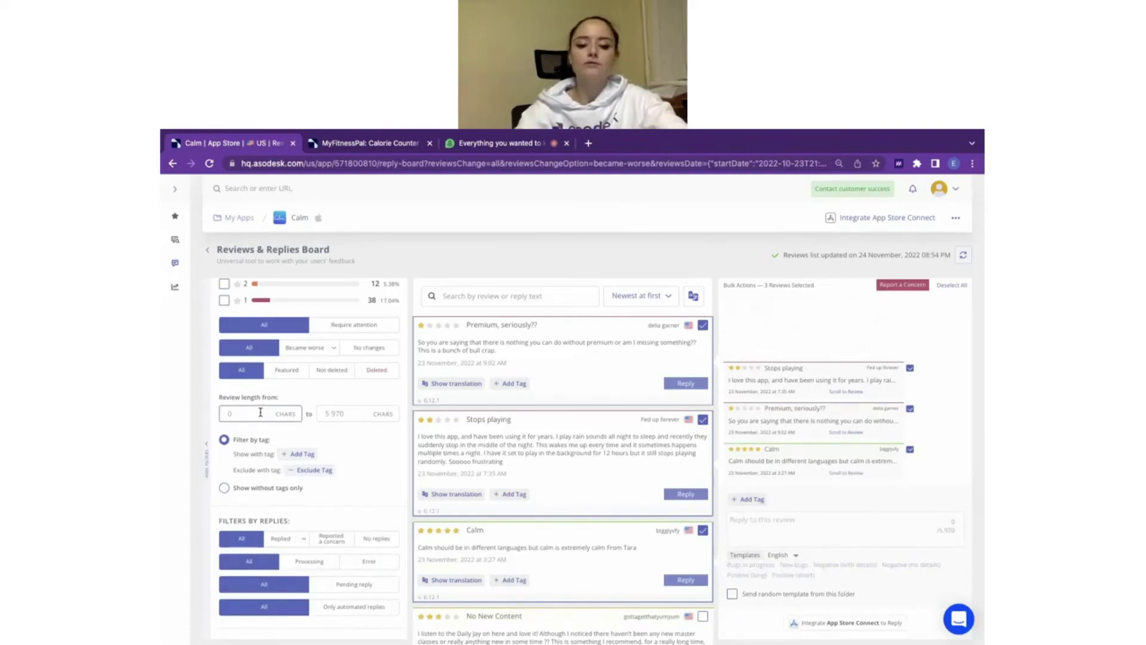
type("500")
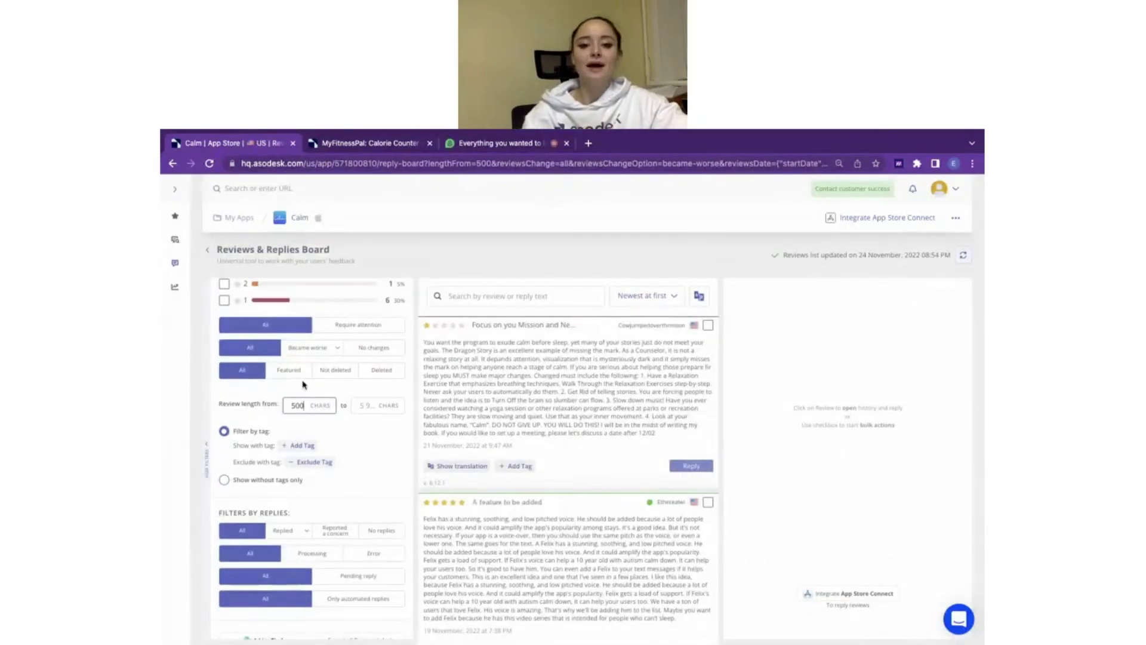
scroll(494, 372, "down", 5)
scroll(321, 325, "up", 1)
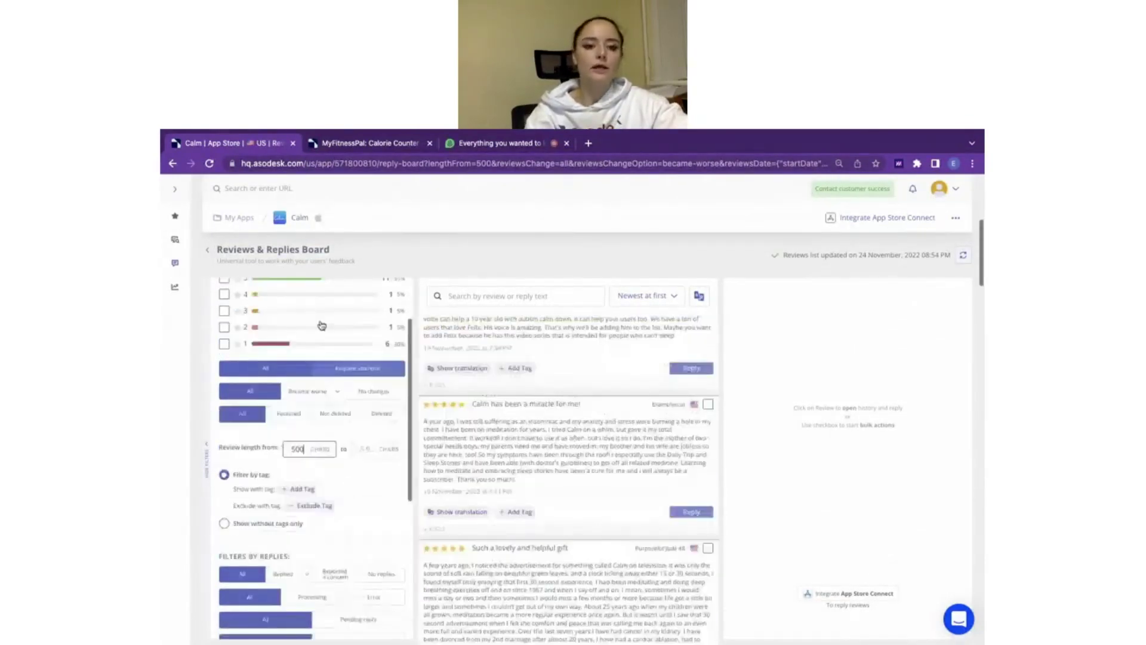
scroll(321, 325, "up", 1)
left_click(224, 364)
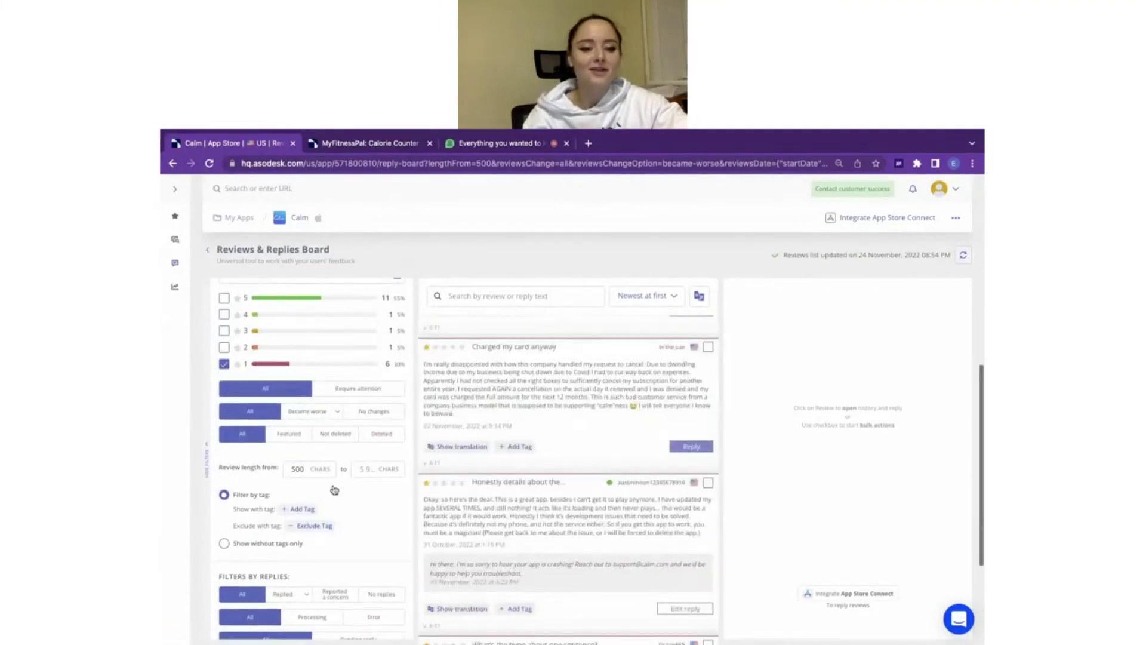
Step: Check the teammate options of the Replied filter, view reviews with pending replies, and set that filter back to all
scroll(334, 489, "down", 3)
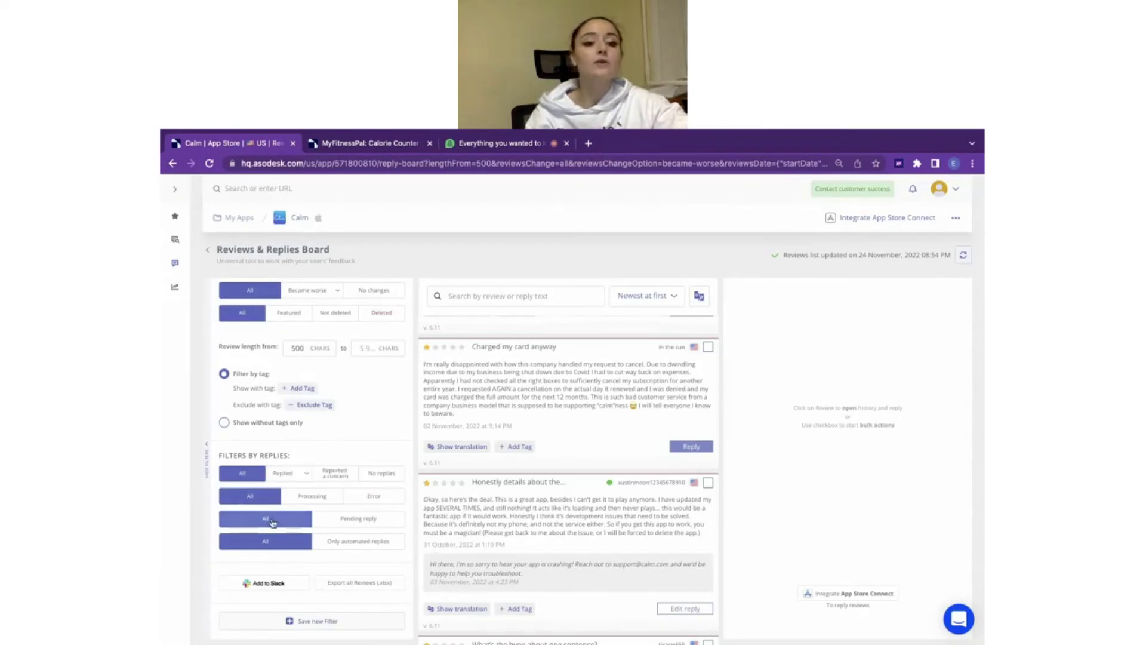
scroll(272, 522, "down", 3)
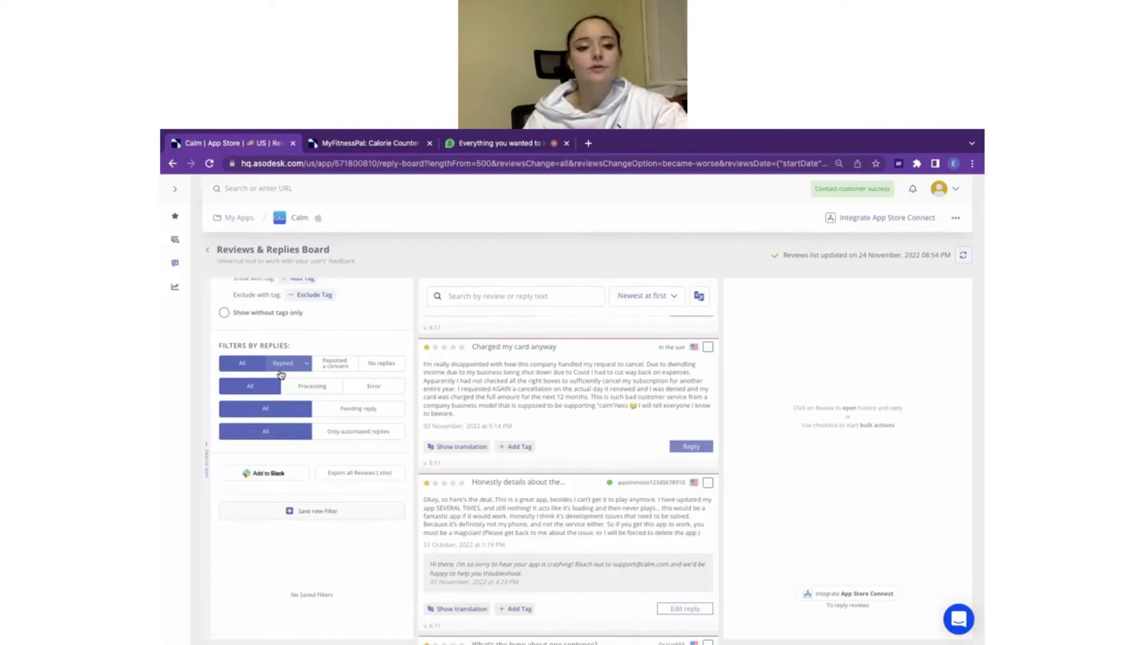
left_click(303, 366)
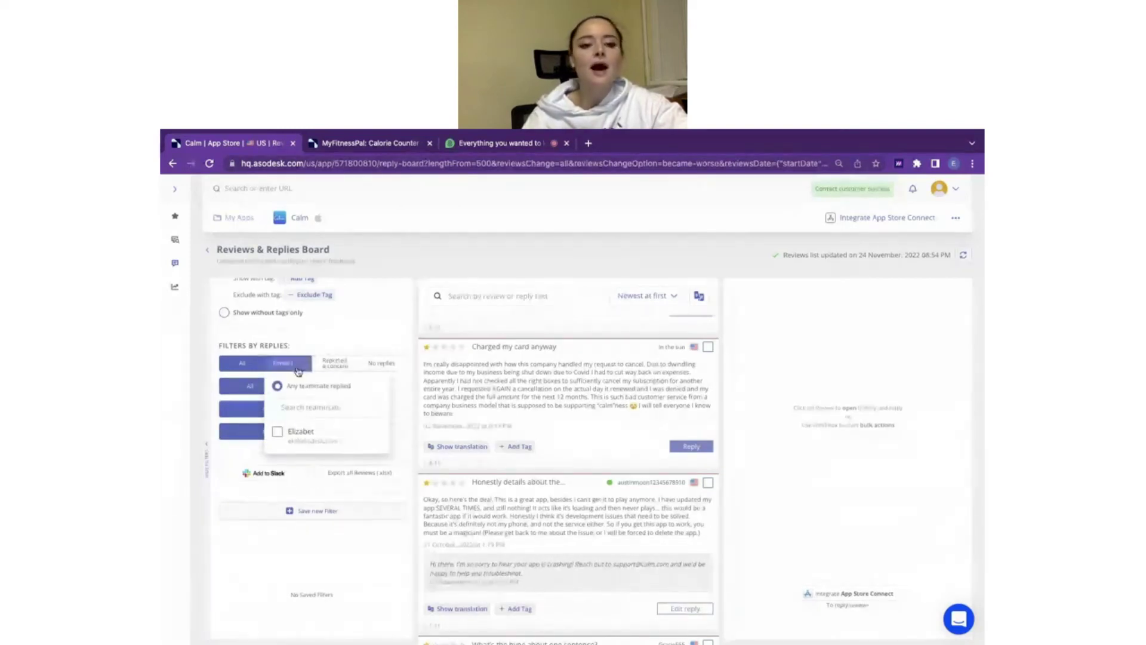
left_click(364, 369)
left_click(337, 367)
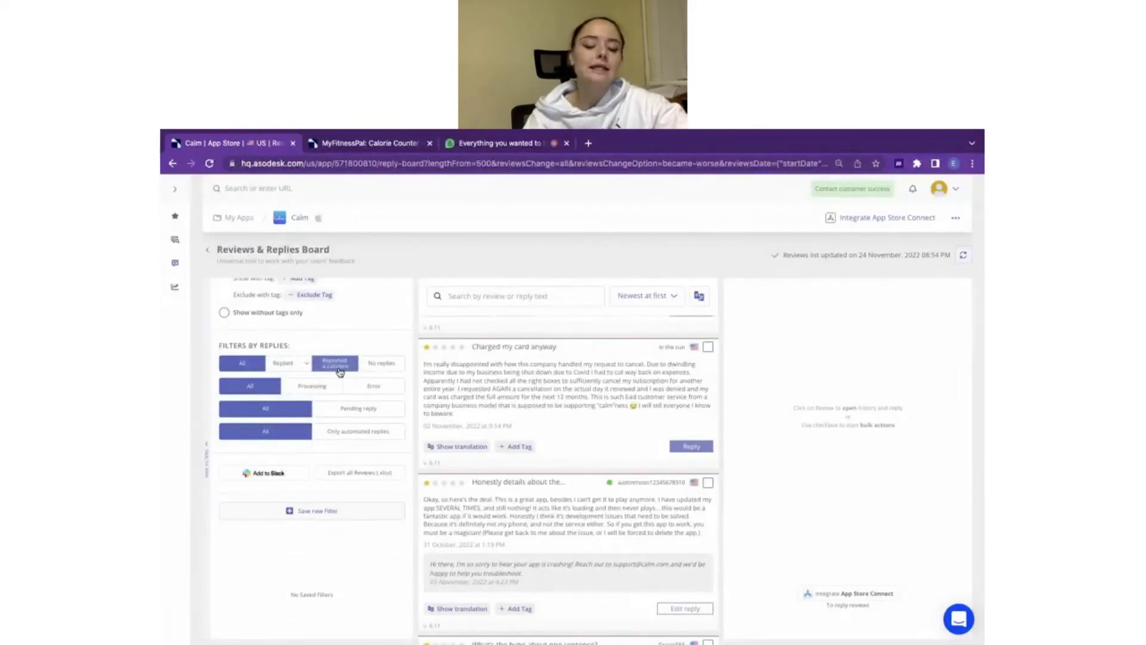
left_click(387, 363)
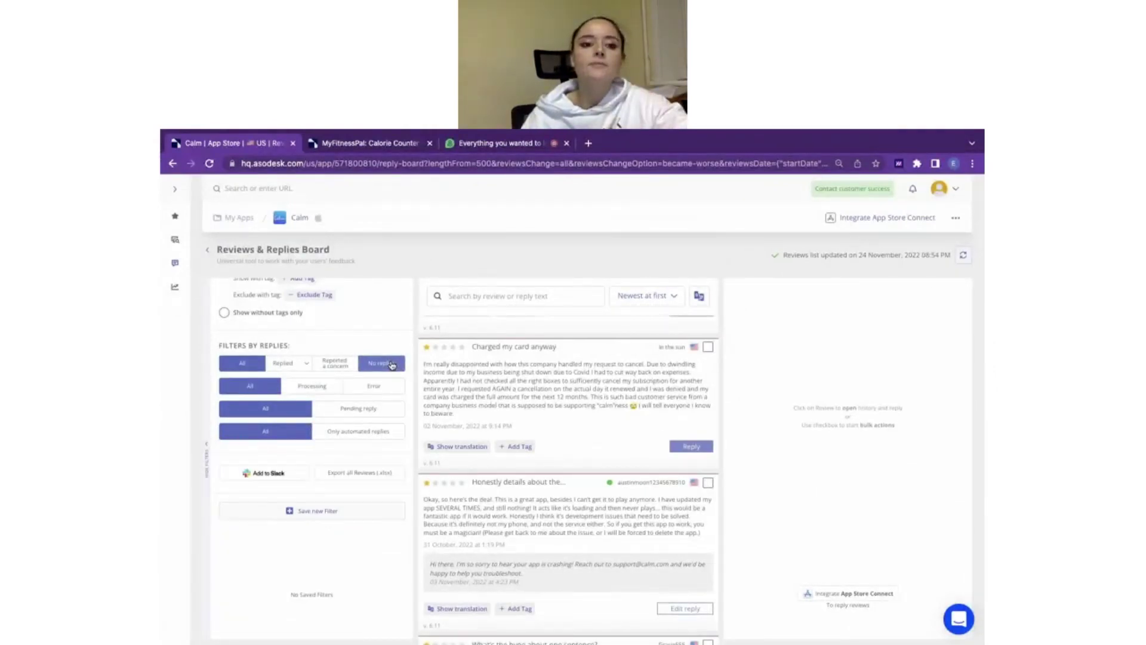
left_click(331, 408)
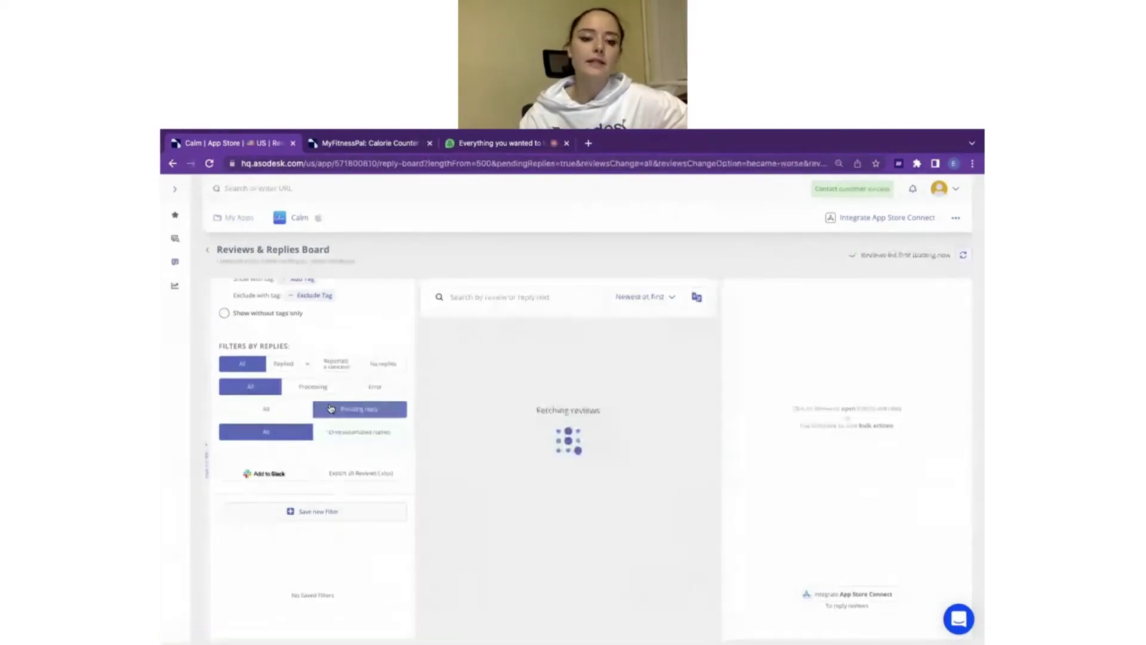
left_click(300, 407)
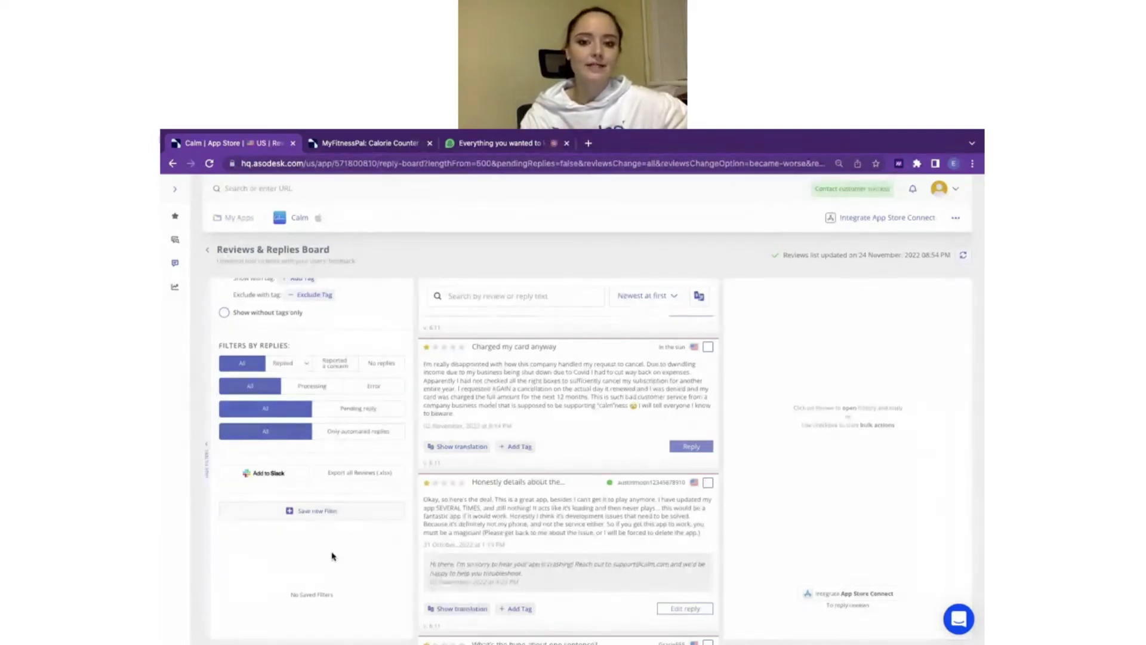
Step: Open Calm's Reviews Analysis and set its country breakdown to all countries
mouse_move(169, 284)
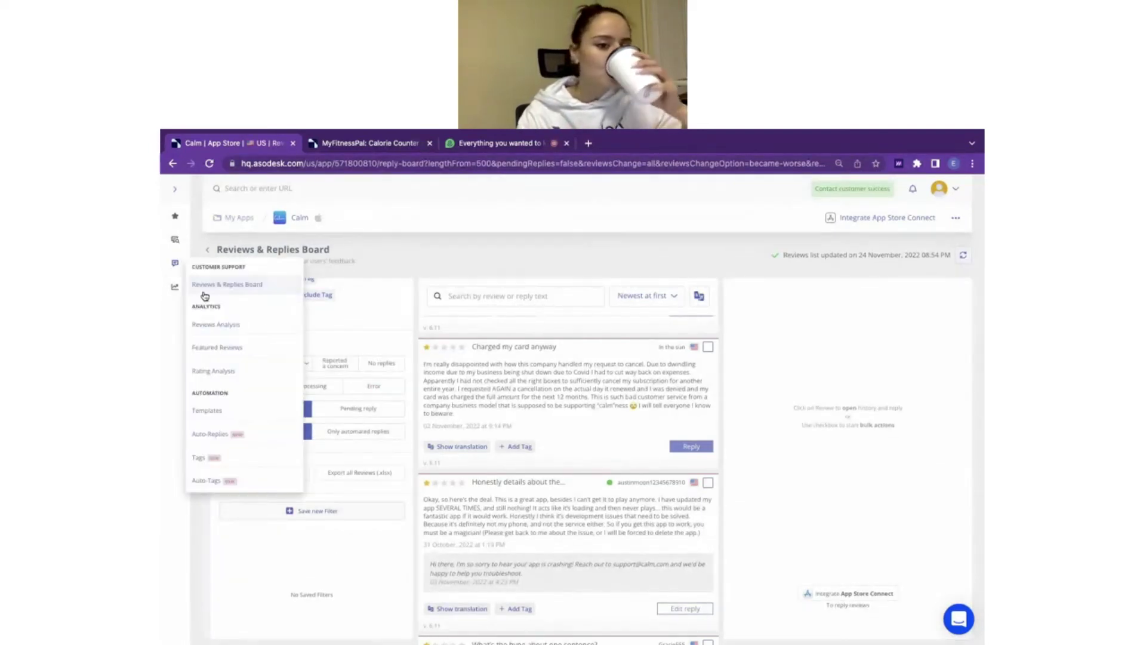
left_click(228, 328)
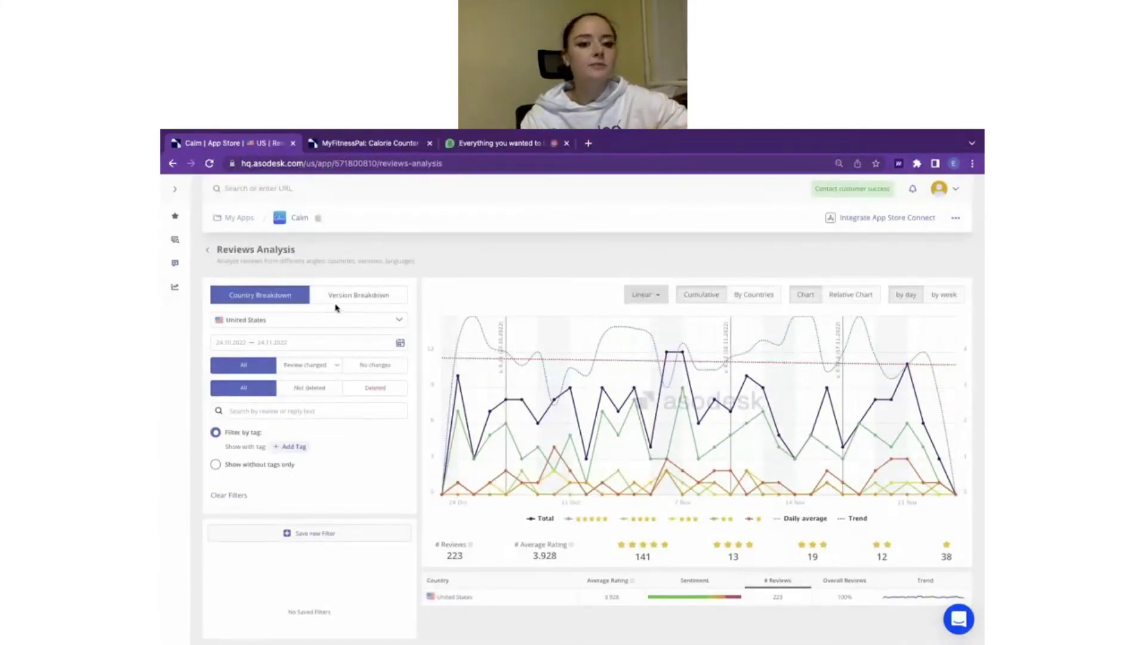
left_click(337, 321)
left_click(251, 345)
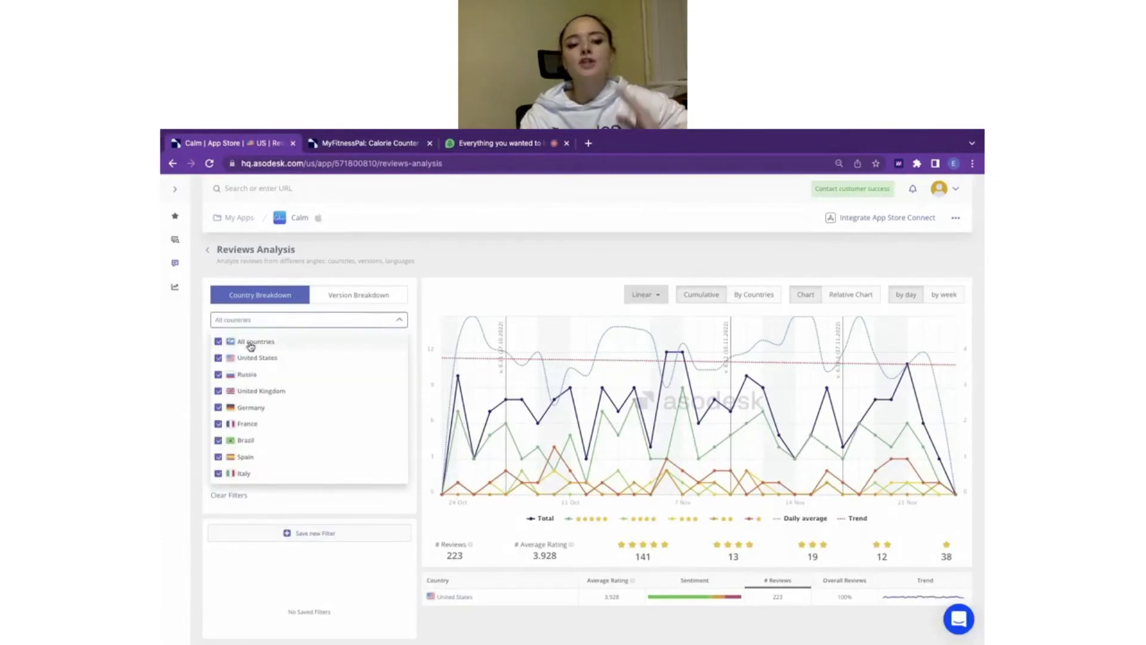
left_click(397, 322)
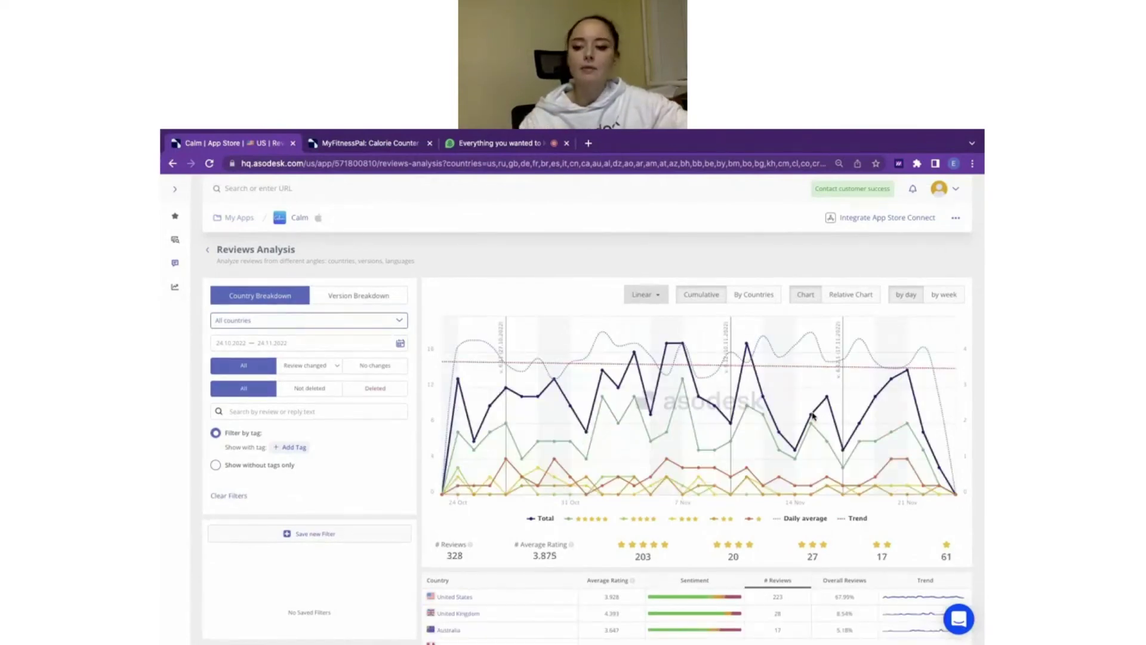
Step: Examine the per-country review table and daily rating chart, and switch the analysis to the version breakdown
scroll(788, 538, "down", 5)
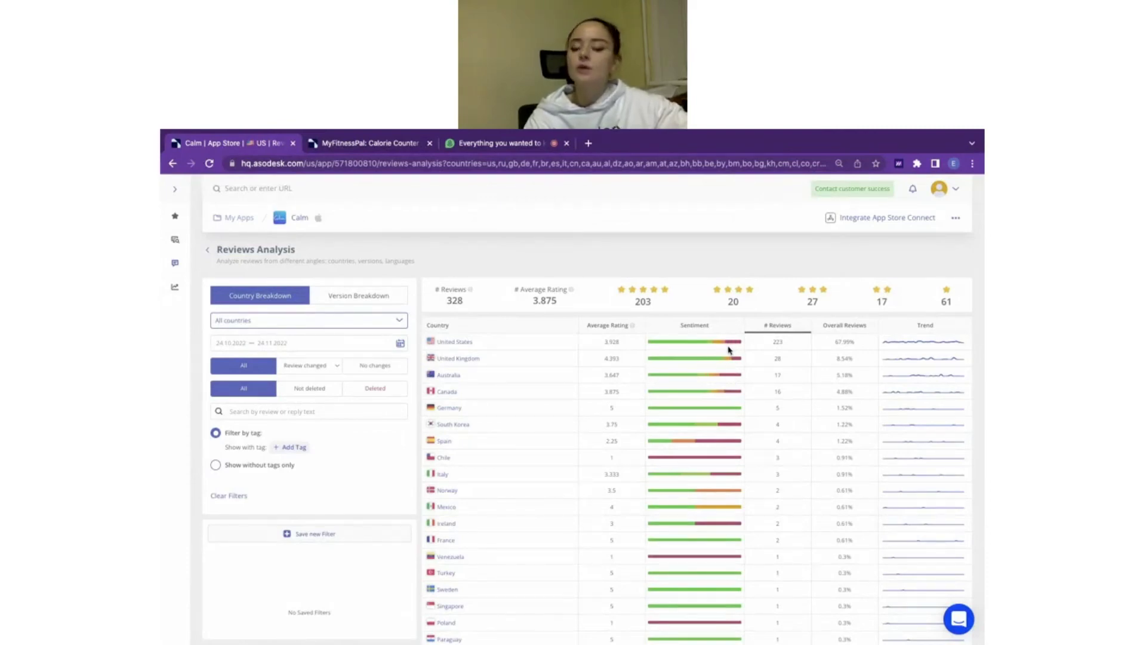
scroll(625, 378, "up", 5)
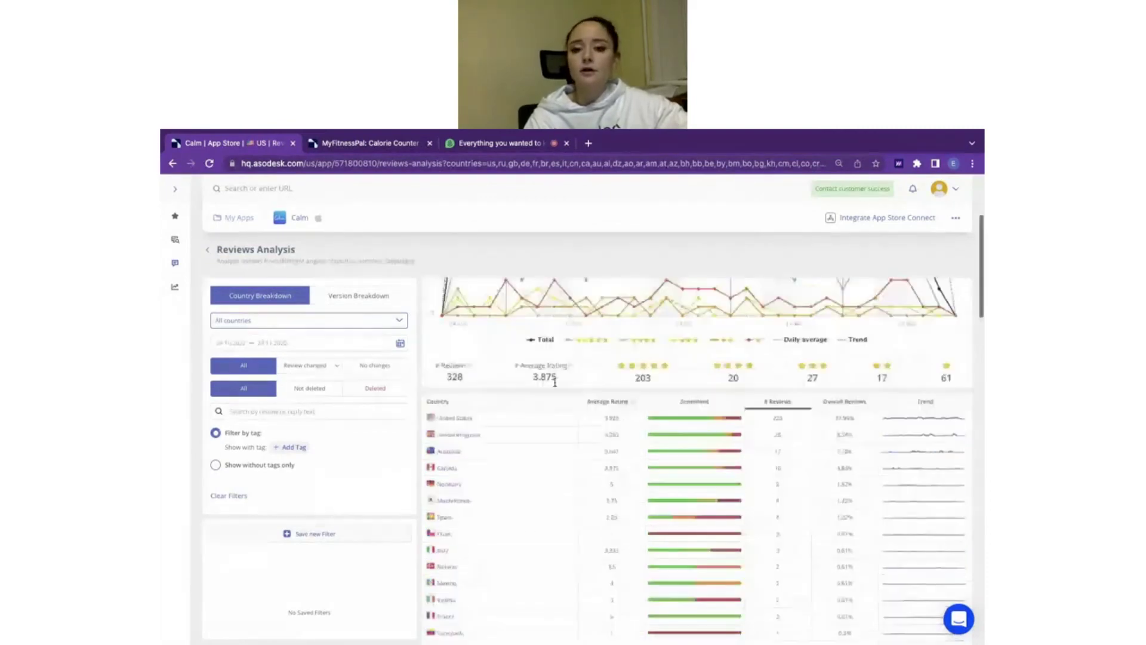
scroll(657, 376, "up", 2)
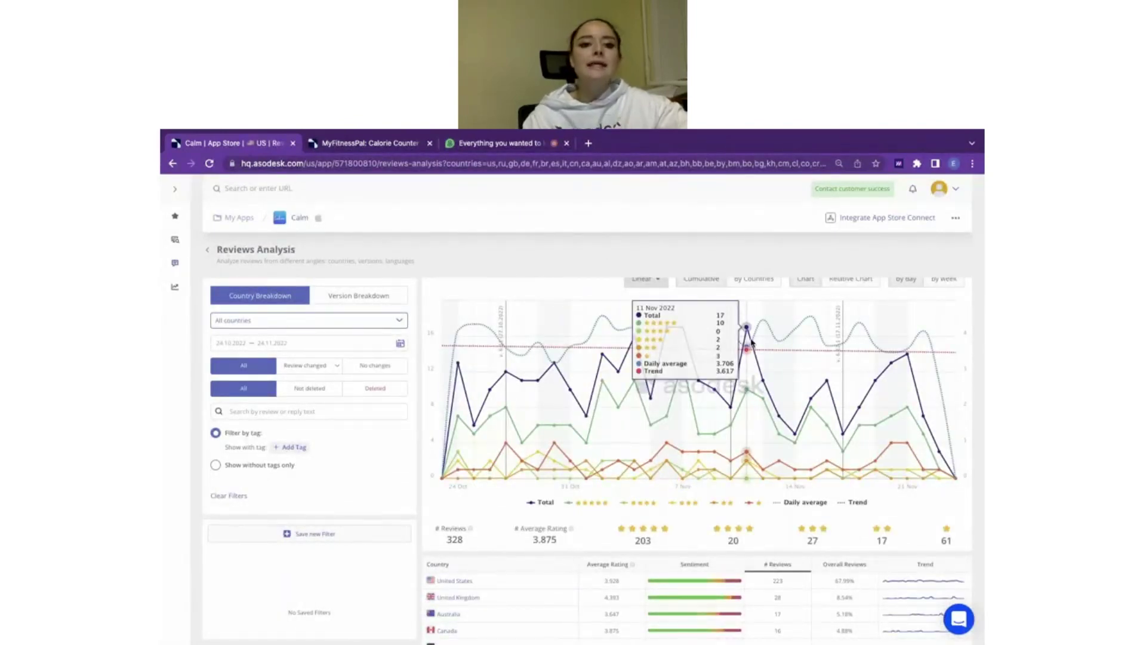
left_click(350, 296)
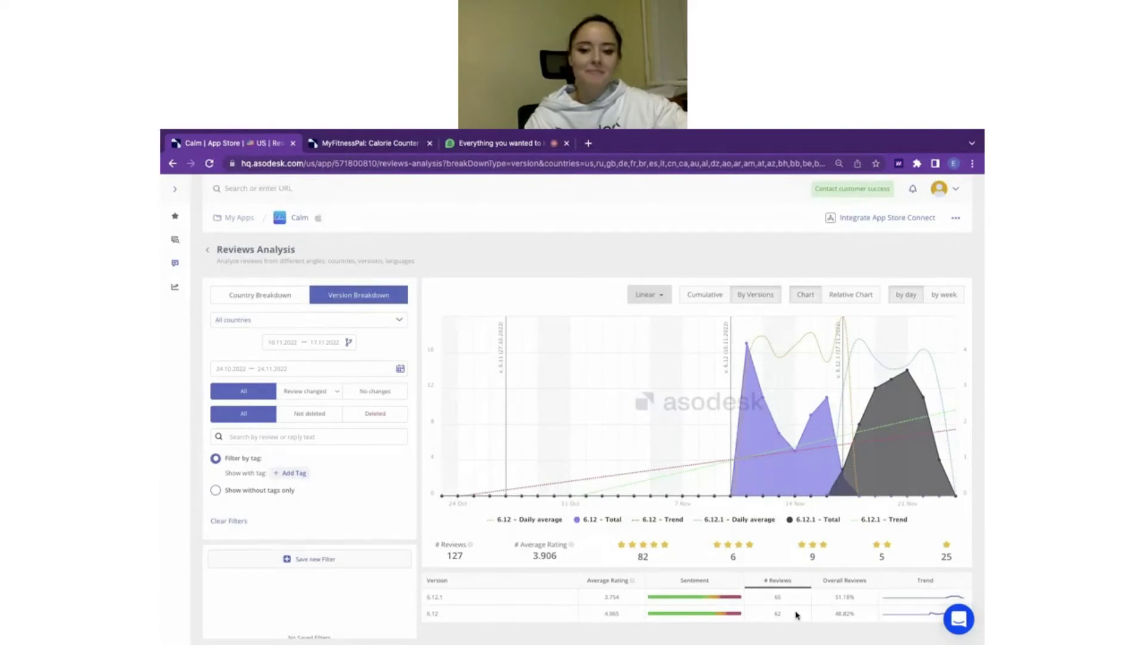
Step: View Calm's Rating Analysis, and examine its Featured Reviews country by country from the United States to France
mouse_move(177, 263)
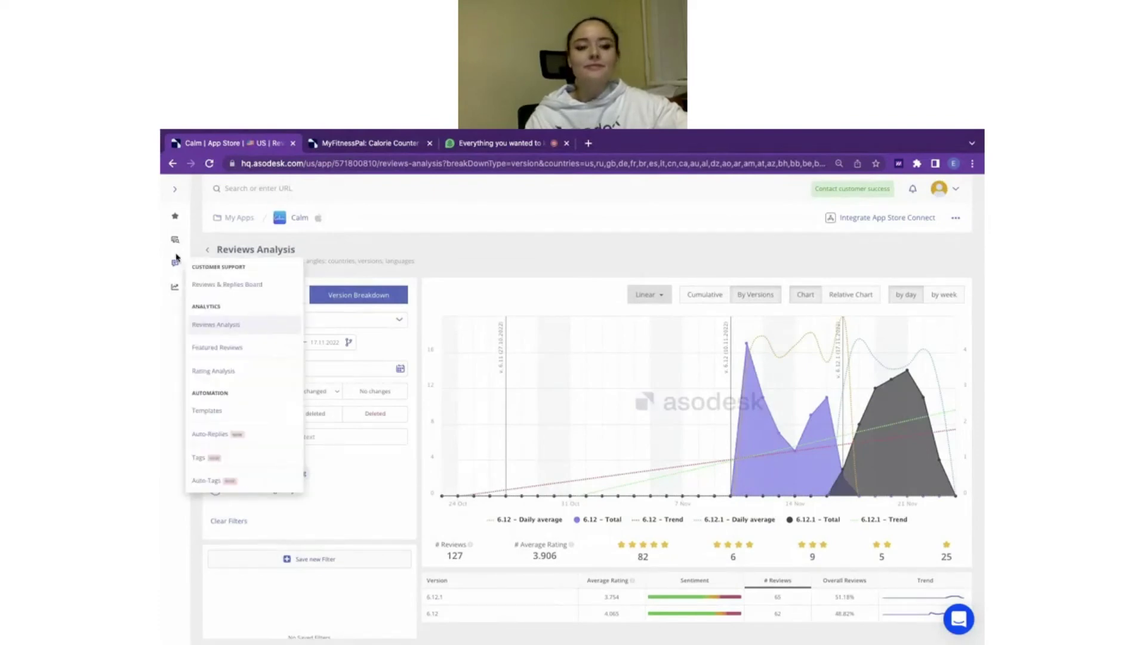
left_click(242, 369)
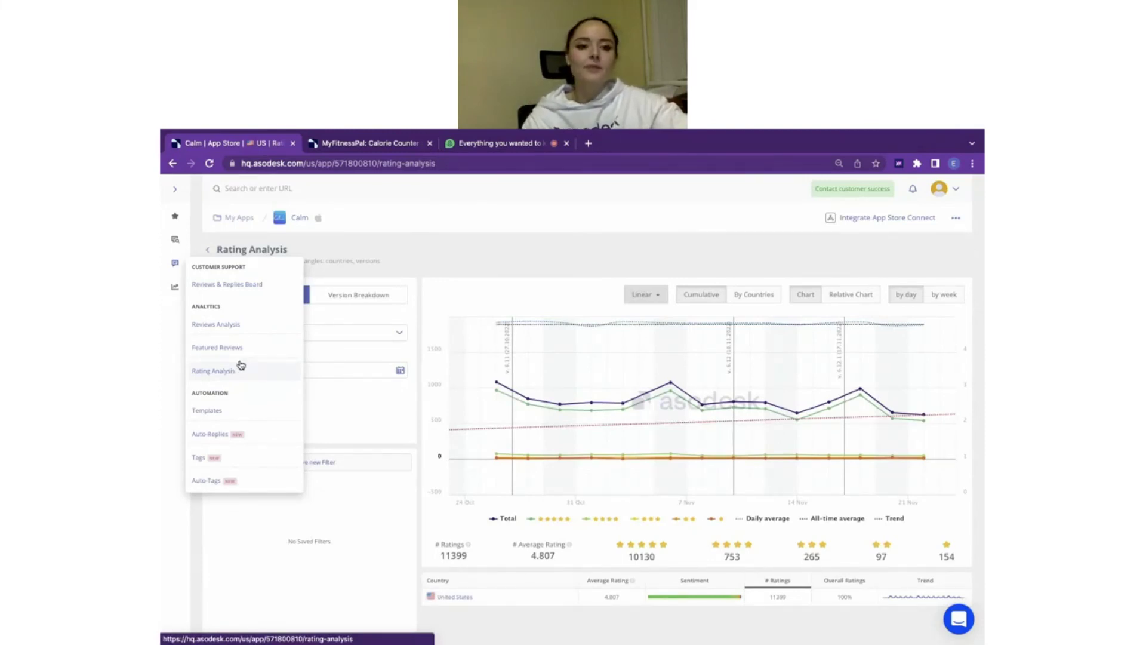
left_click(234, 352)
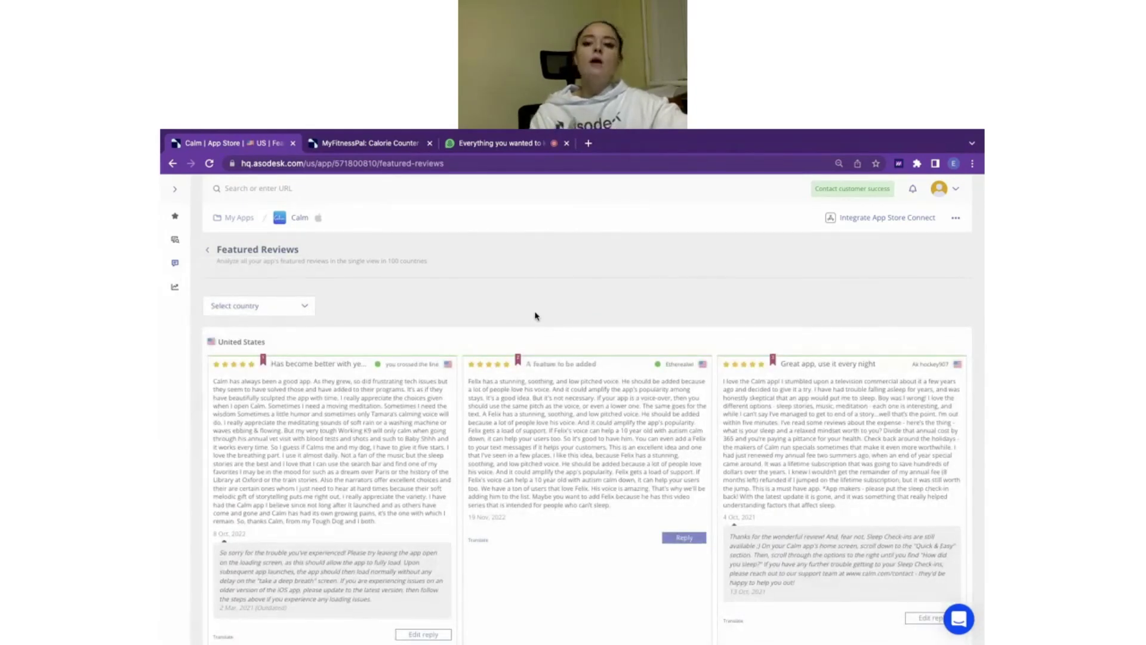
scroll(535, 316, "down", 4)
scroll(535, 316, "down", 4)
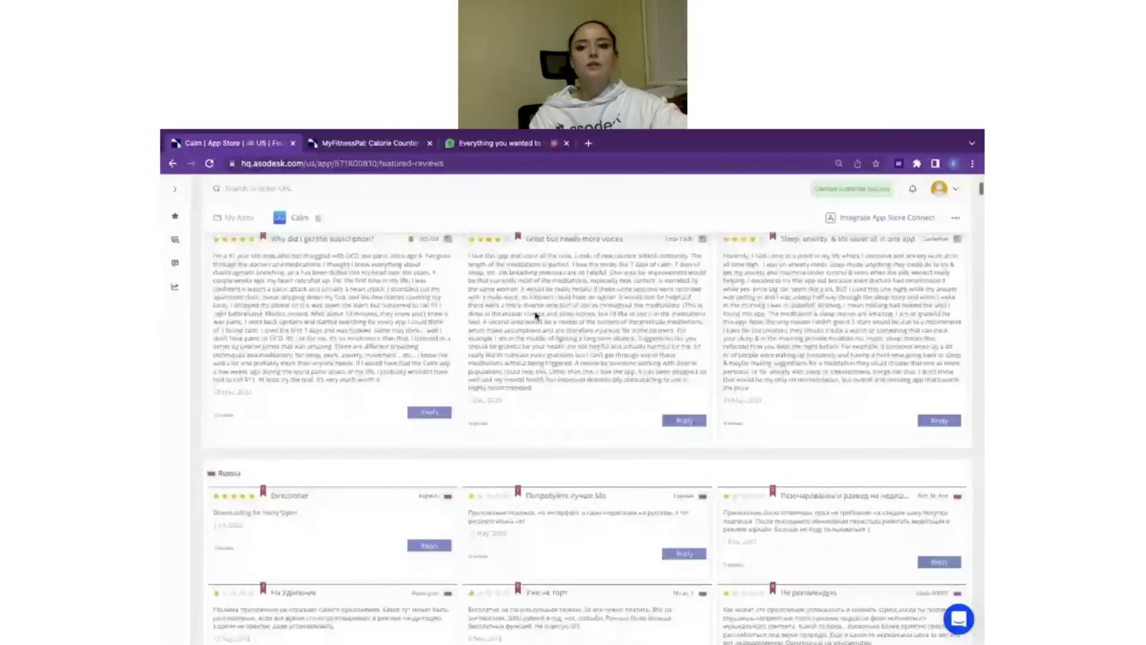
scroll(535, 315, "down", 4)
scroll(535, 313, "down", 8)
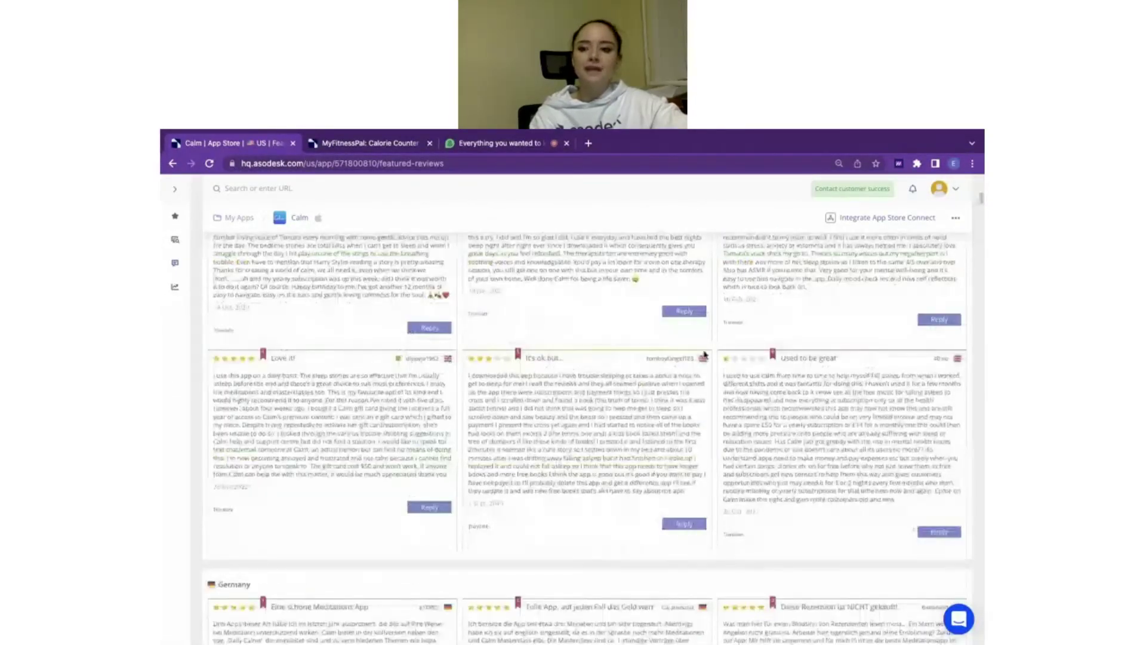
scroll(434, 495, "down", 10)
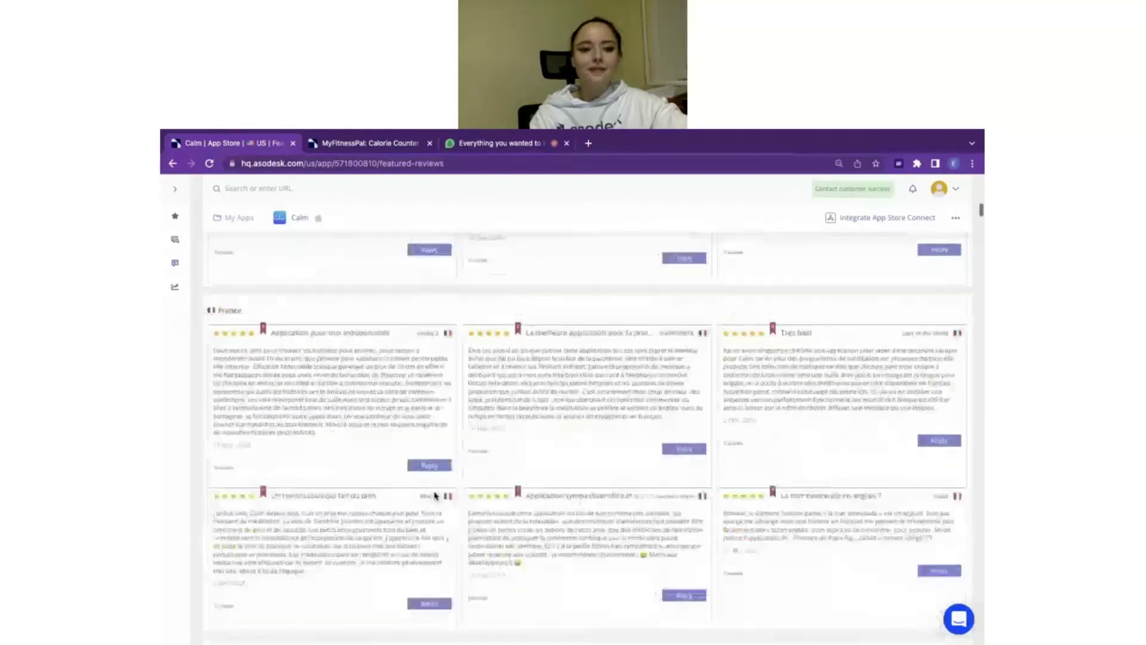
scroll(435, 495, "down", 1)
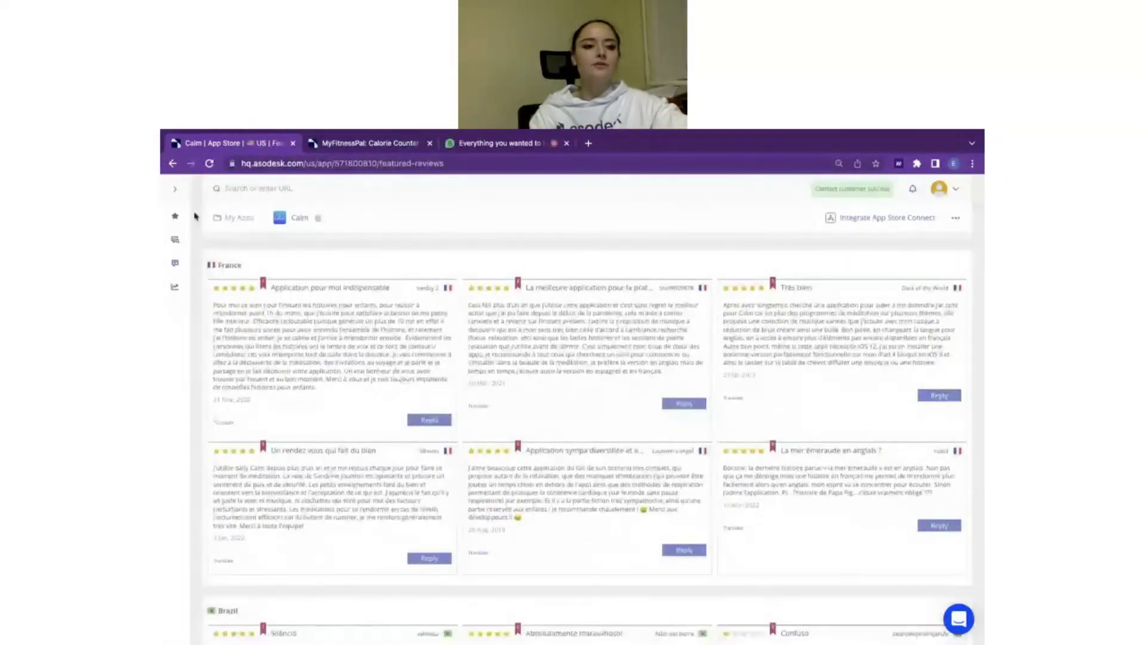
Step: View the review reply templates, check the template import options, and close them without importing anything
mouse_move(175, 241)
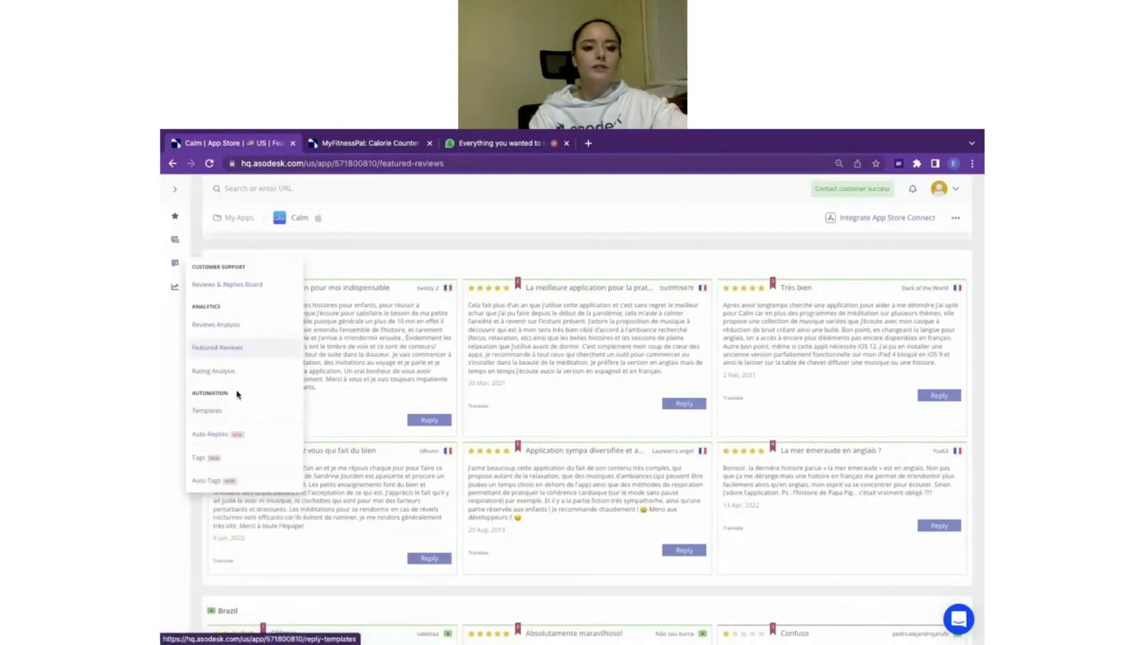
left_click(239, 412)
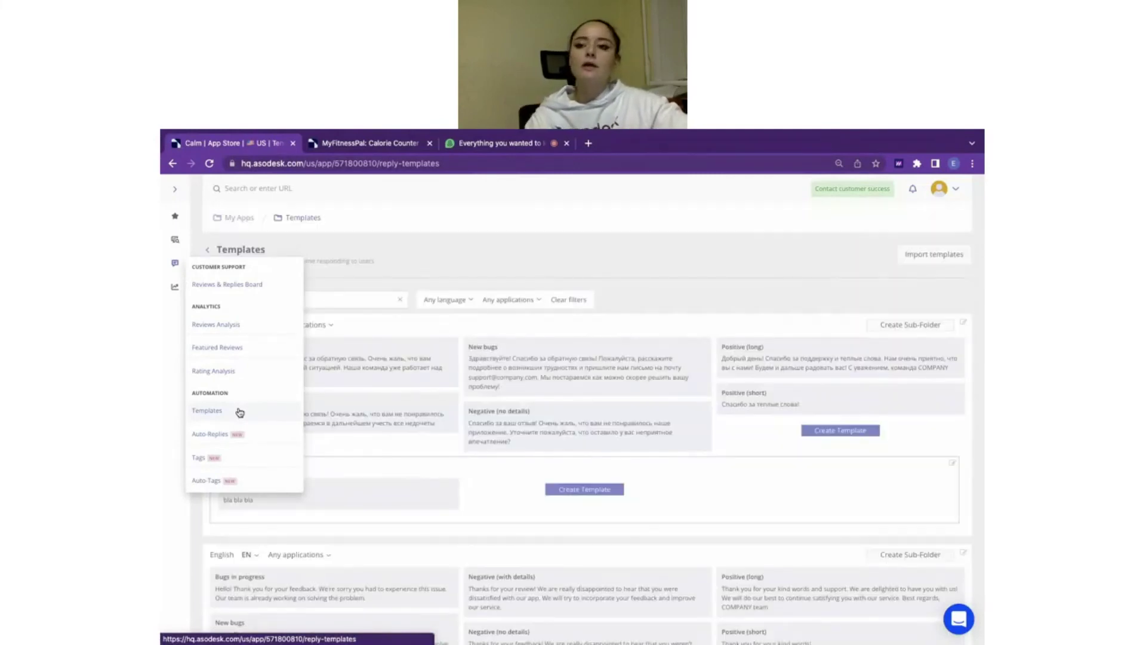
left_click(931, 255)
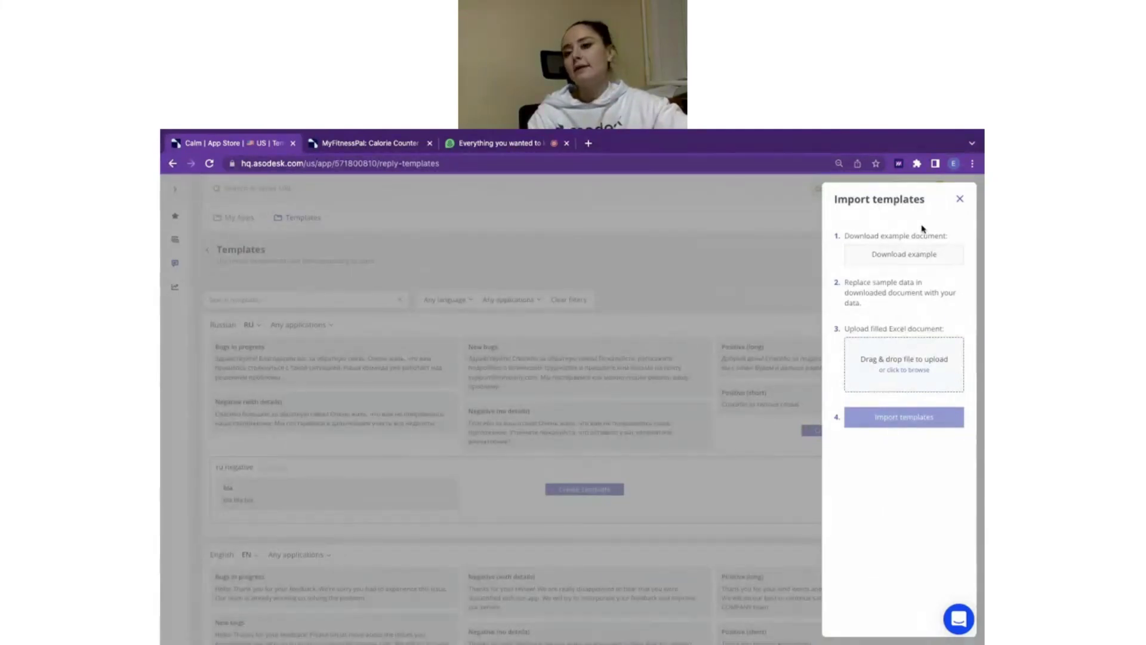
left_click(959, 201)
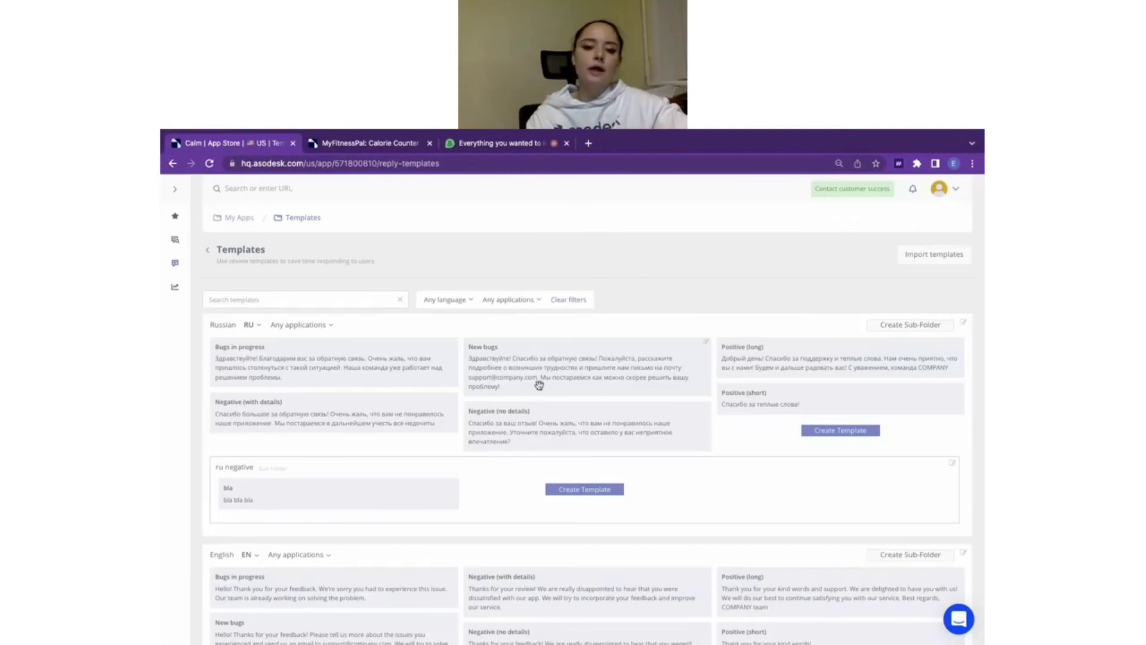
Step: View the Auto-Replies rules and the review Tags page, and return to Auto-Replies
mouse_move(172, 291)
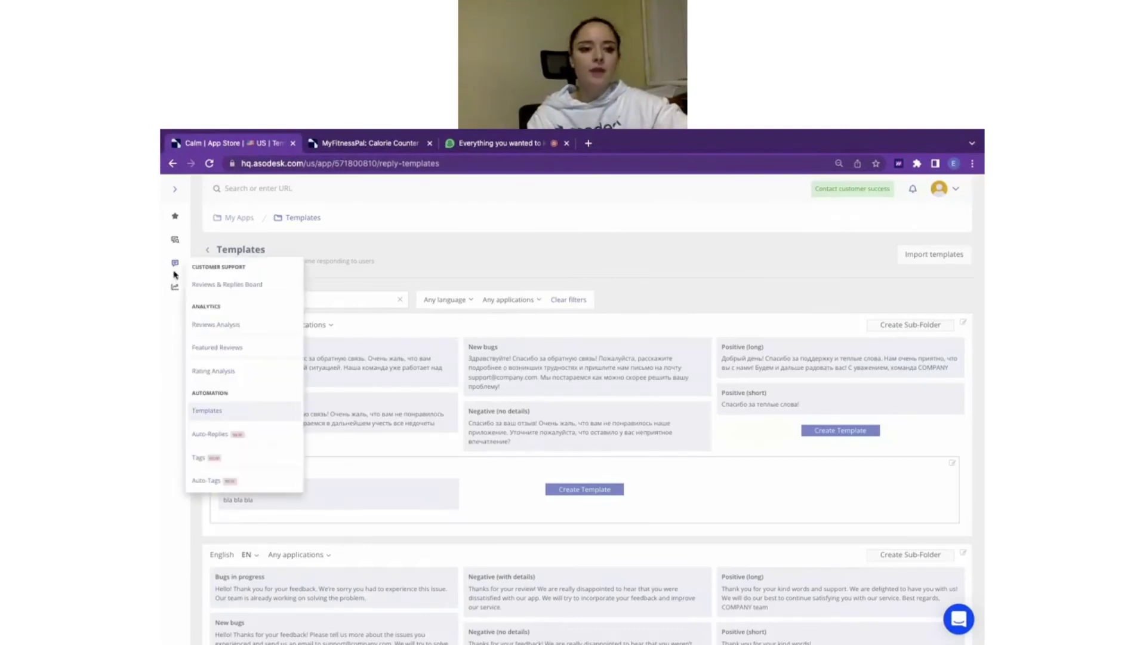
left_click(226, 434)
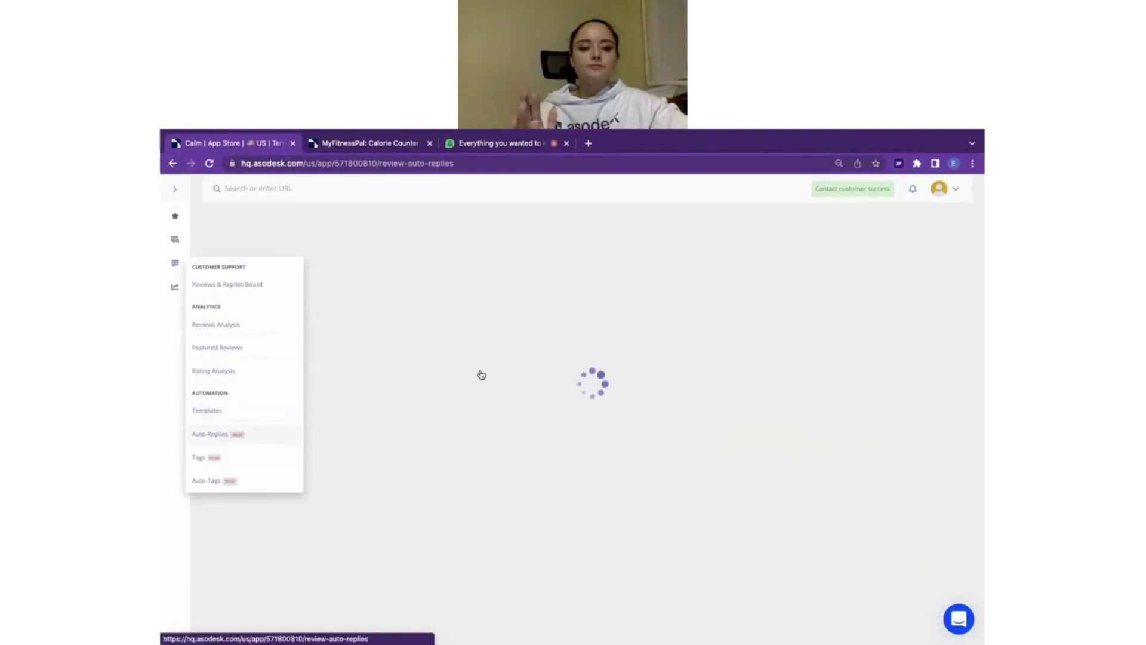
mouse_move(174, 264)
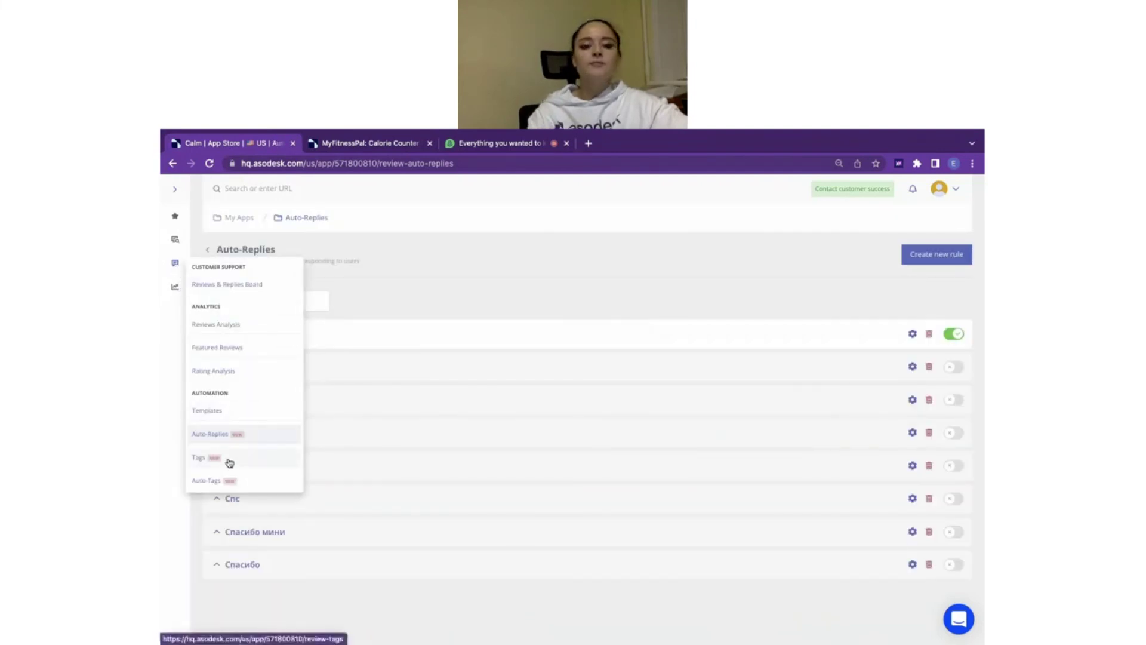
left_click(229, 460)
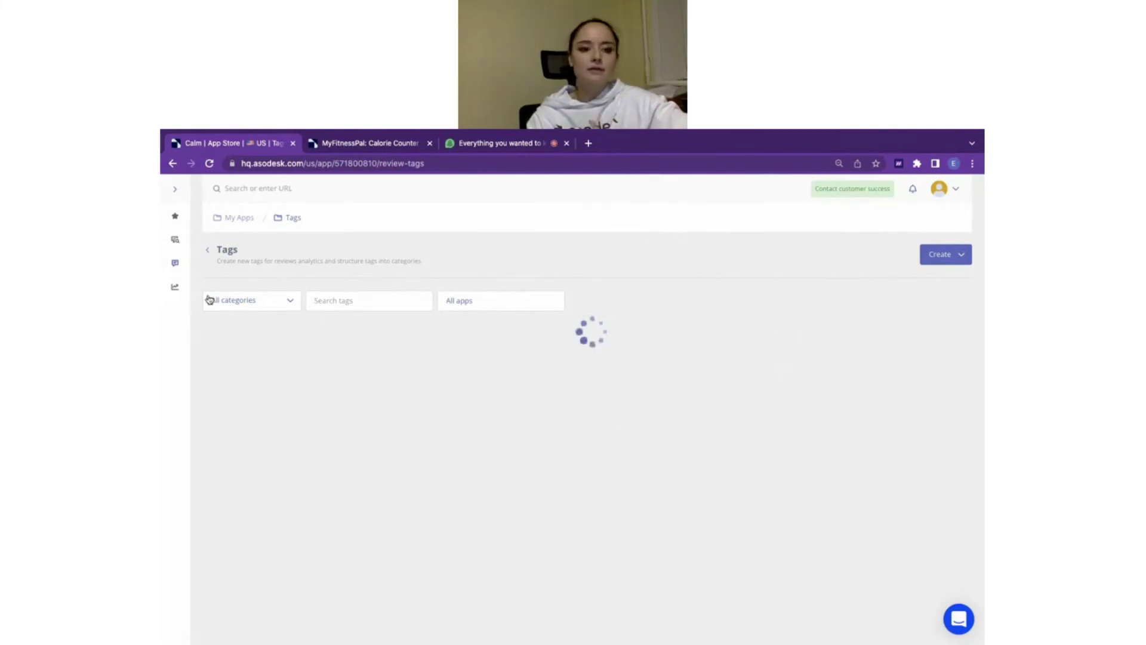
mouse_move(175, 269)
left_click(218, 435)
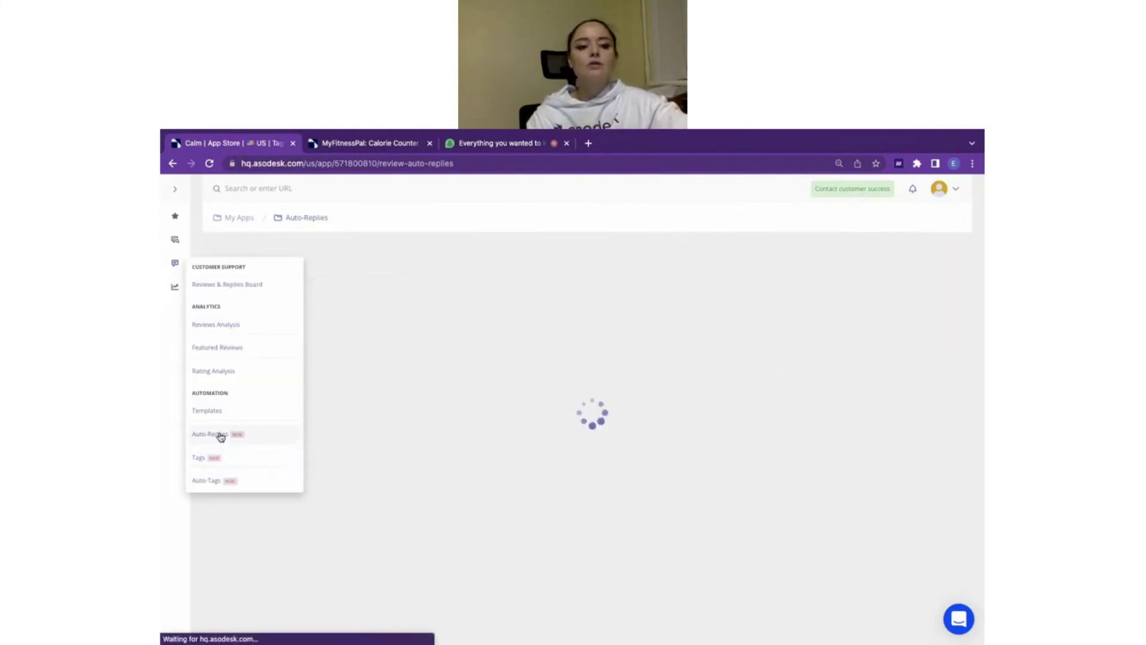
Step: Start a new Auto-Tags rule named "Bugs bad" with its scope left at all apps
left_click(219, 482)
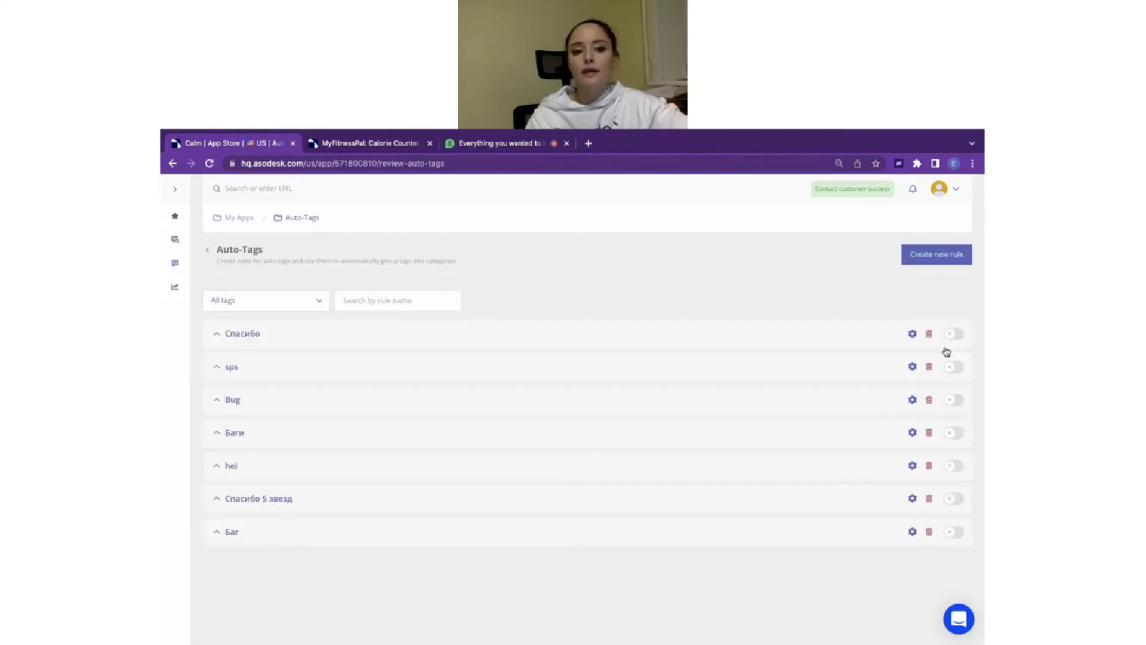
left_click(935, 255)
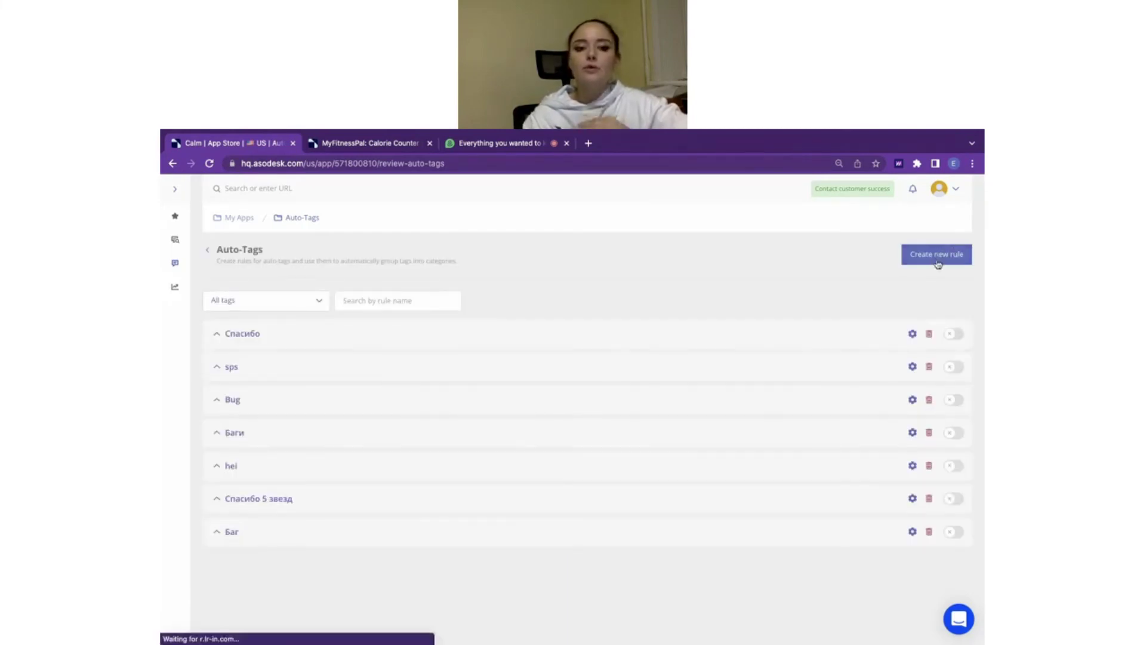
left_click(583, 230)
type("B")
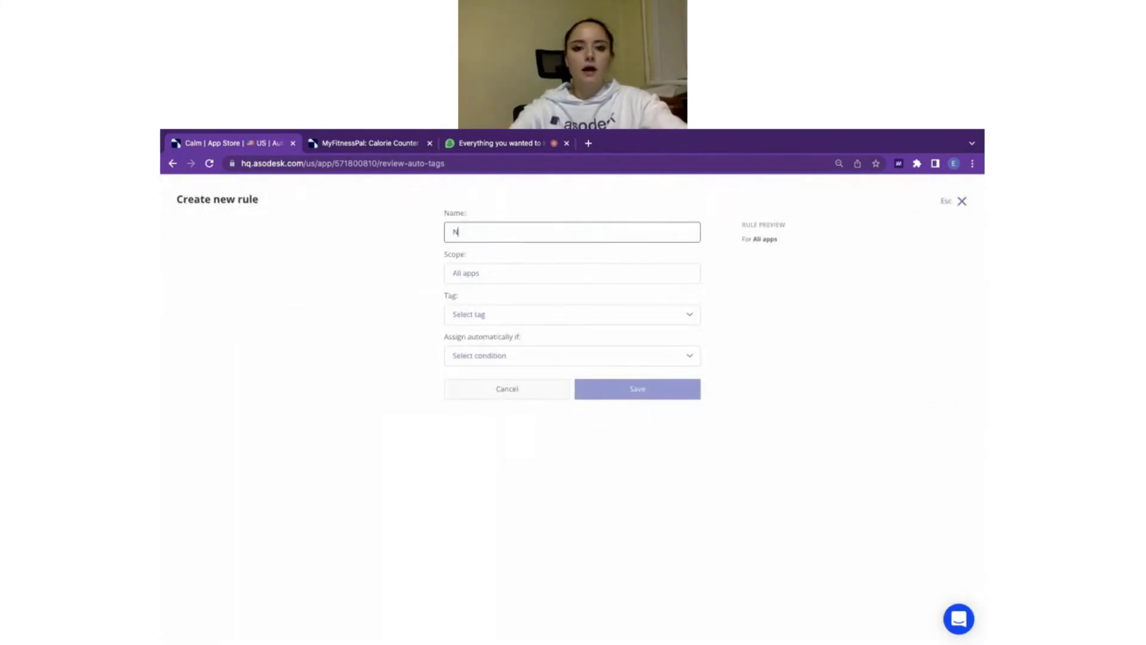
key("BackSpace")
type("Bugs")
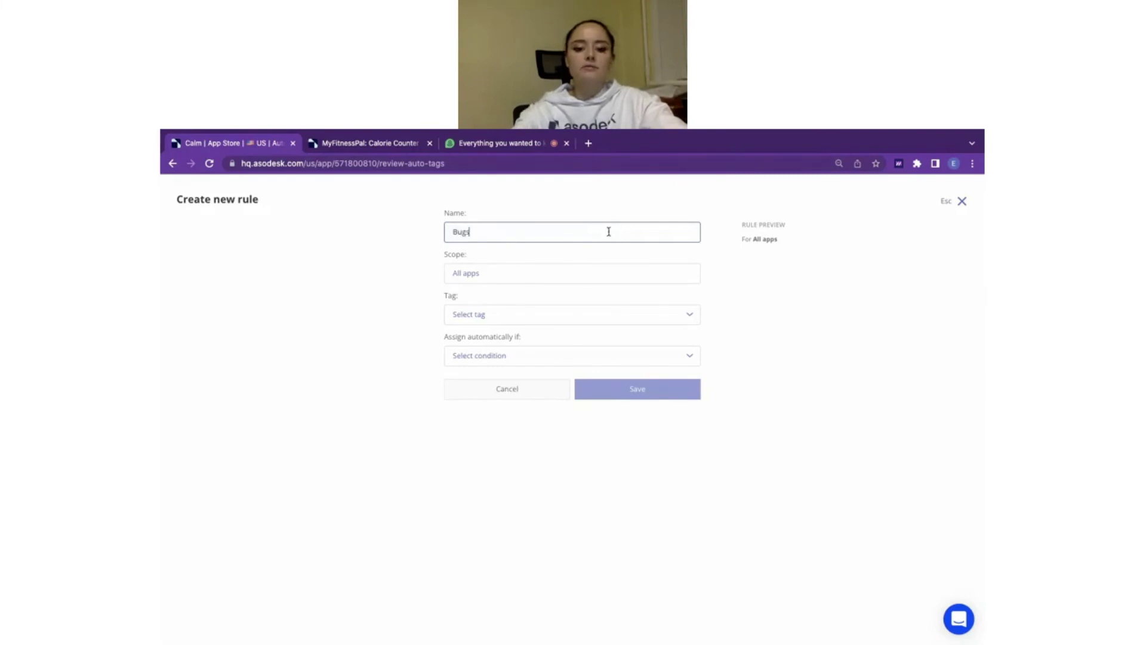
type(" bad")
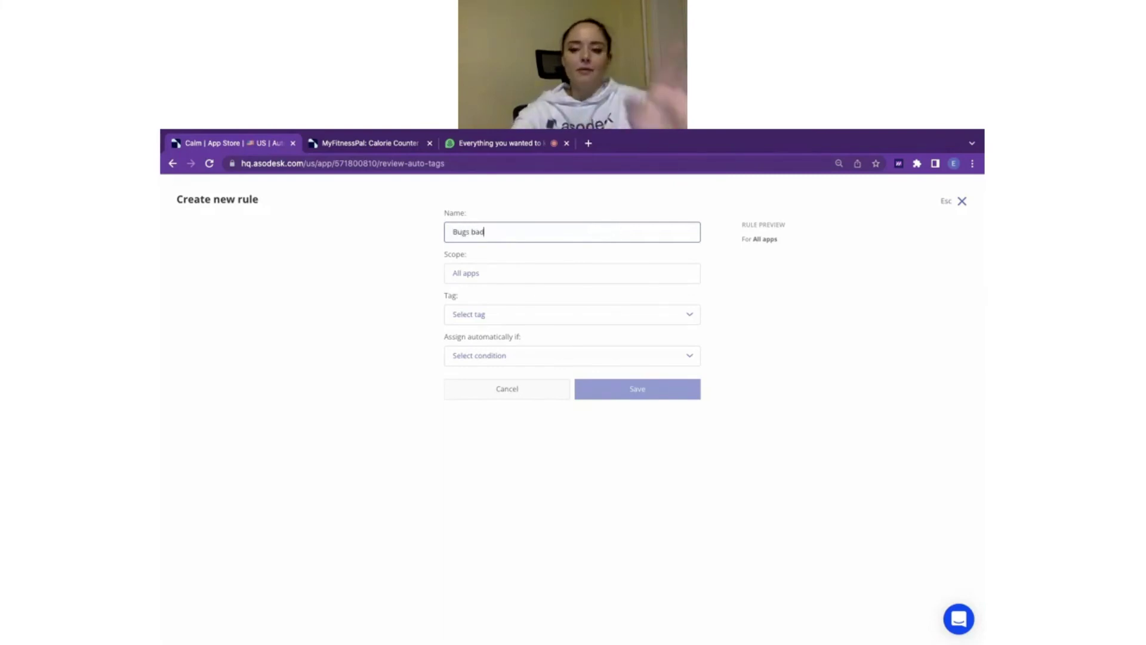
left_click(609, 279)
left_click(528, 281)
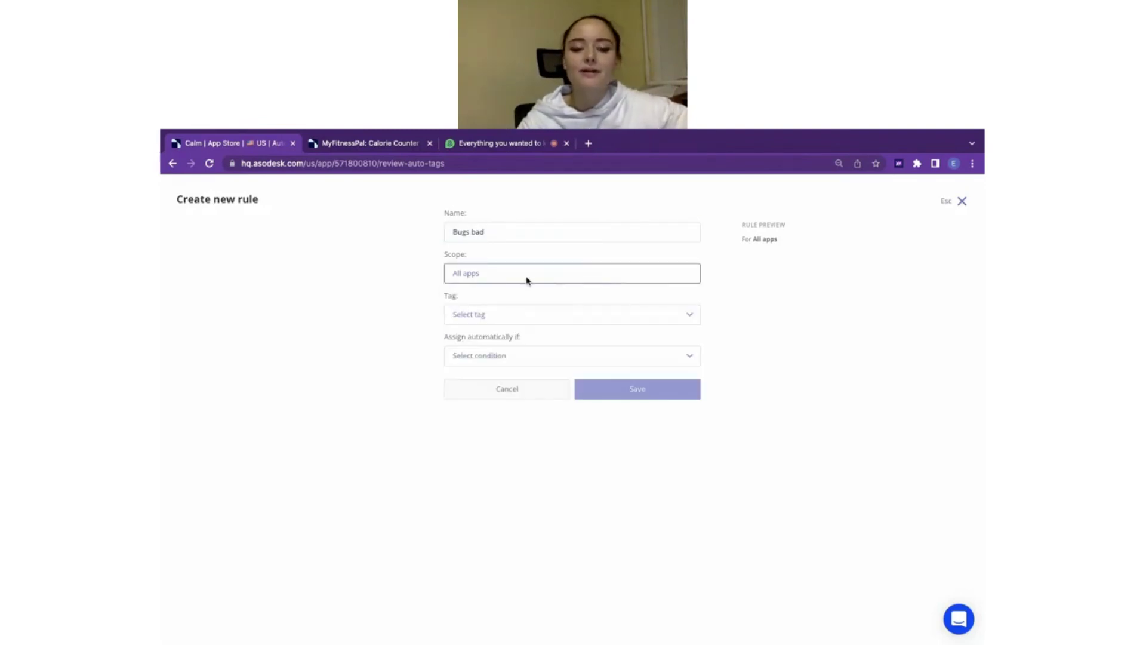
Step: Try the "app freeze" tag for the rule, and replace it with the "crash" tag
left_click(532, 320)
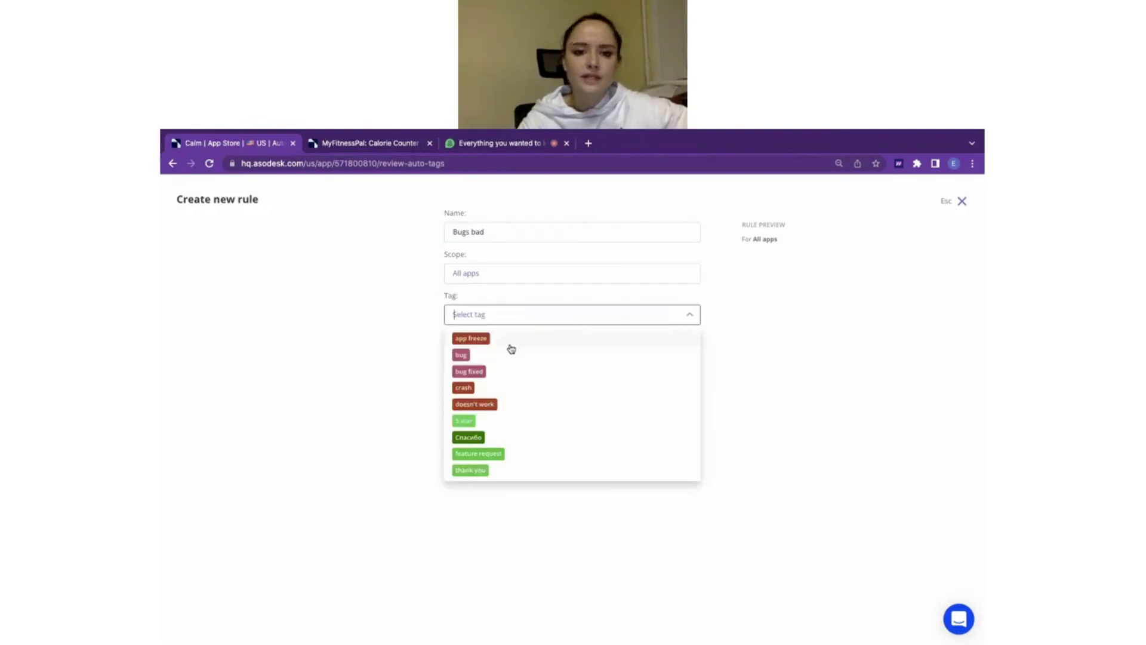
left_click(514, 341)
left_click(516, 323)
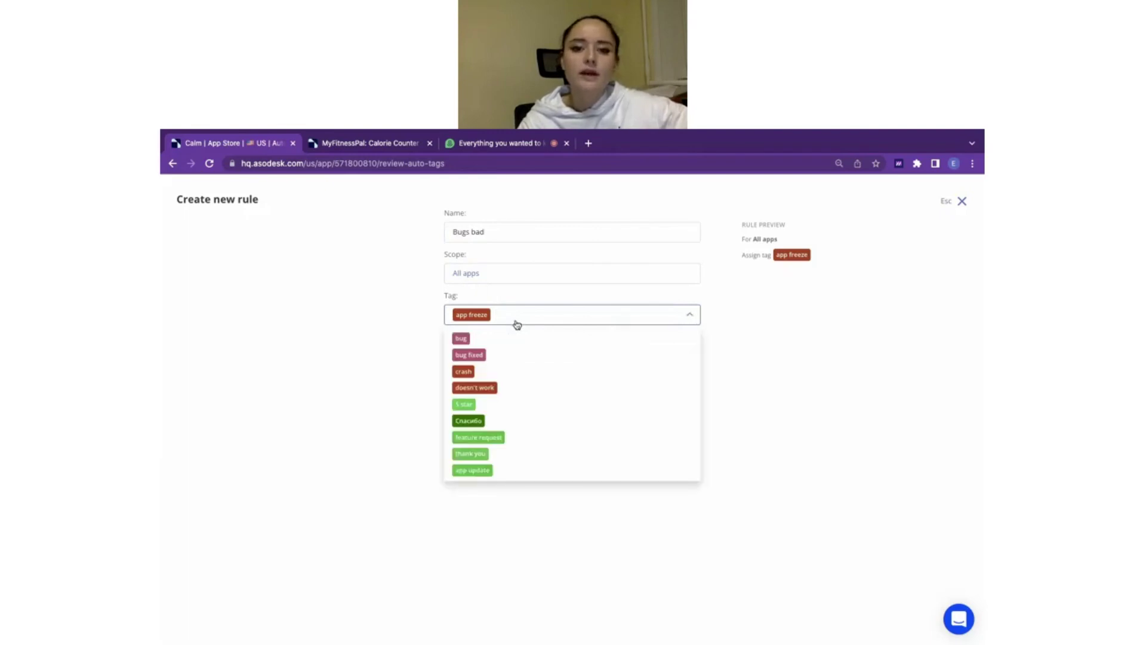
left_click(488, 371)
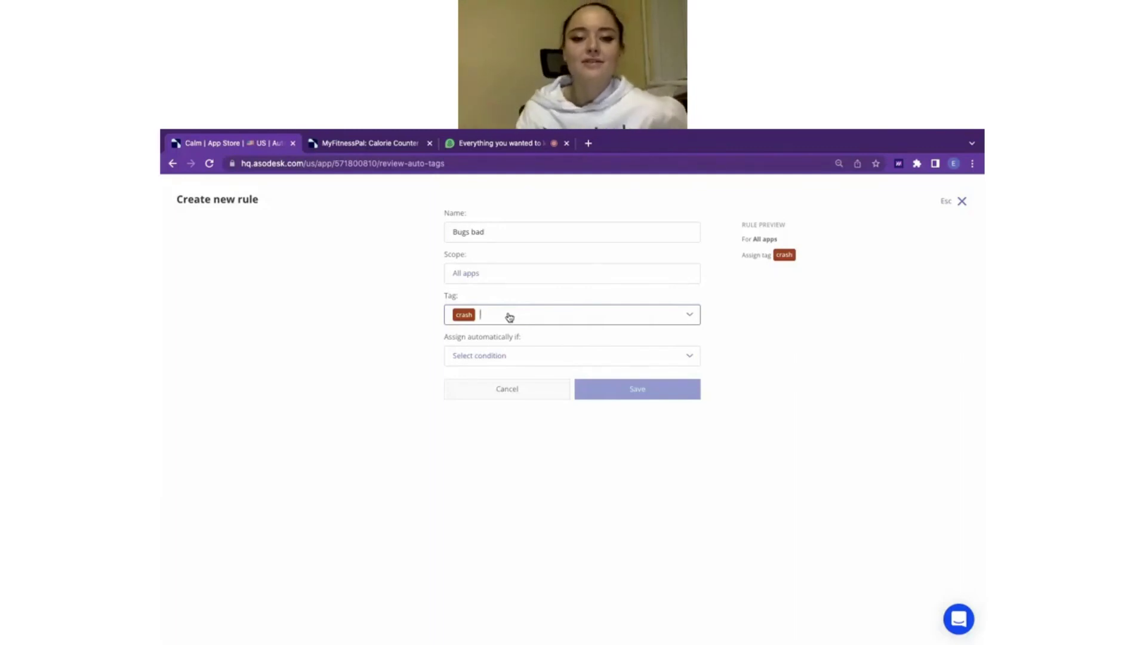
Step: Add a rule condition that the review text contains "freeze"
left_click(498, 358)
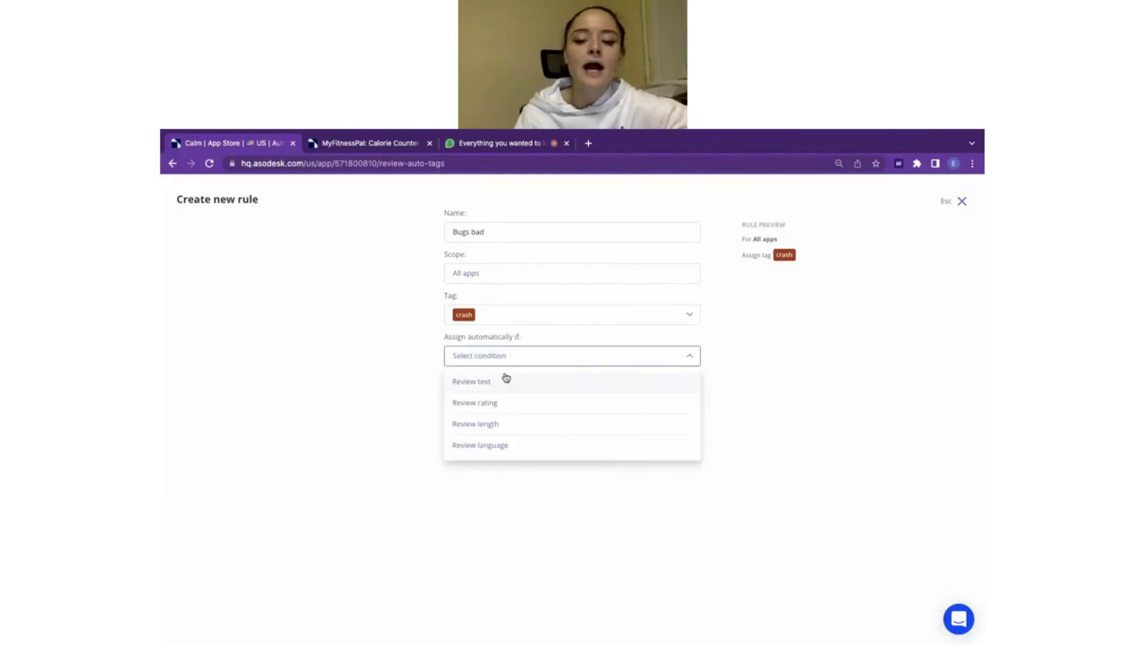
left_click(507, 380)
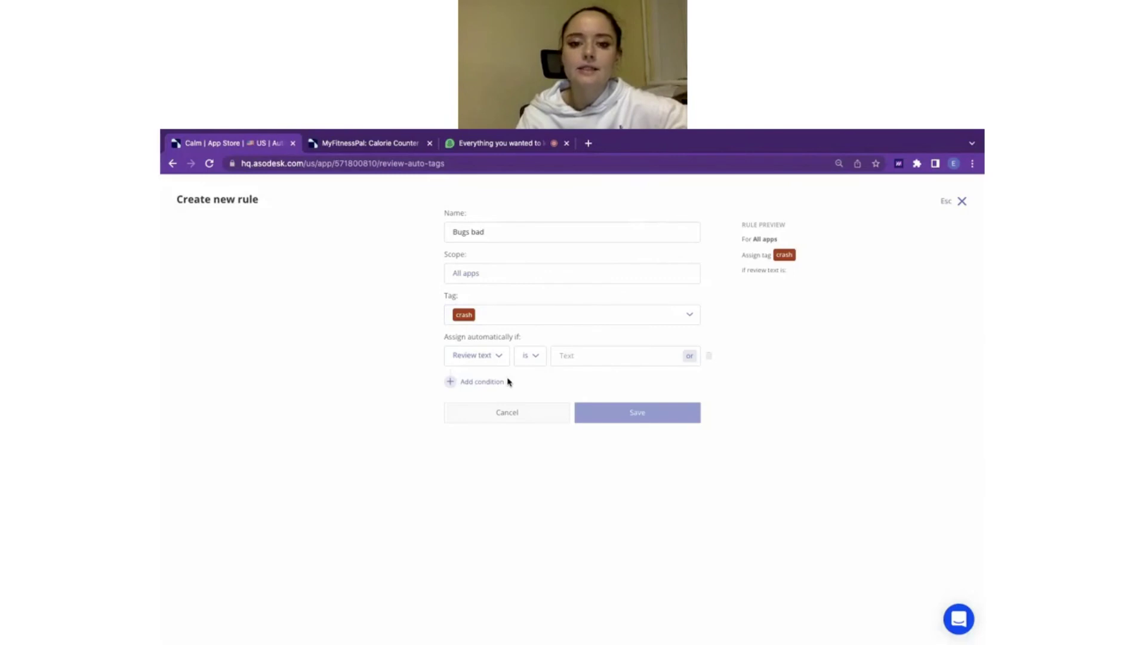
left_click(534, 359)
left_click(547, 424)
left_click(546, 359)
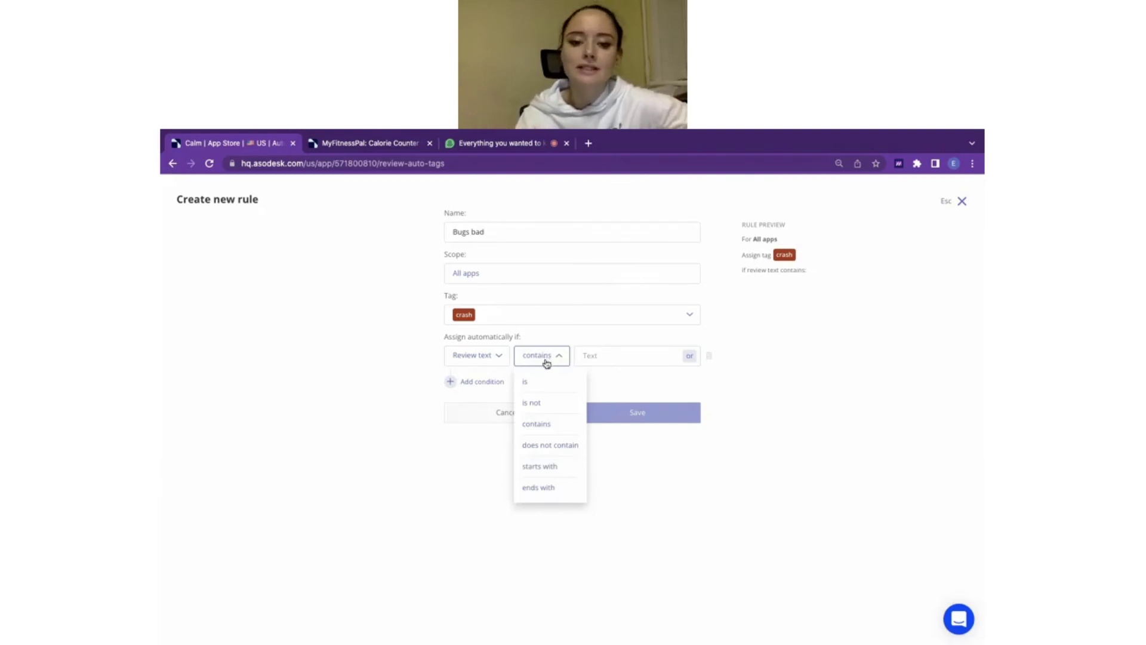
left_click(627, 348)
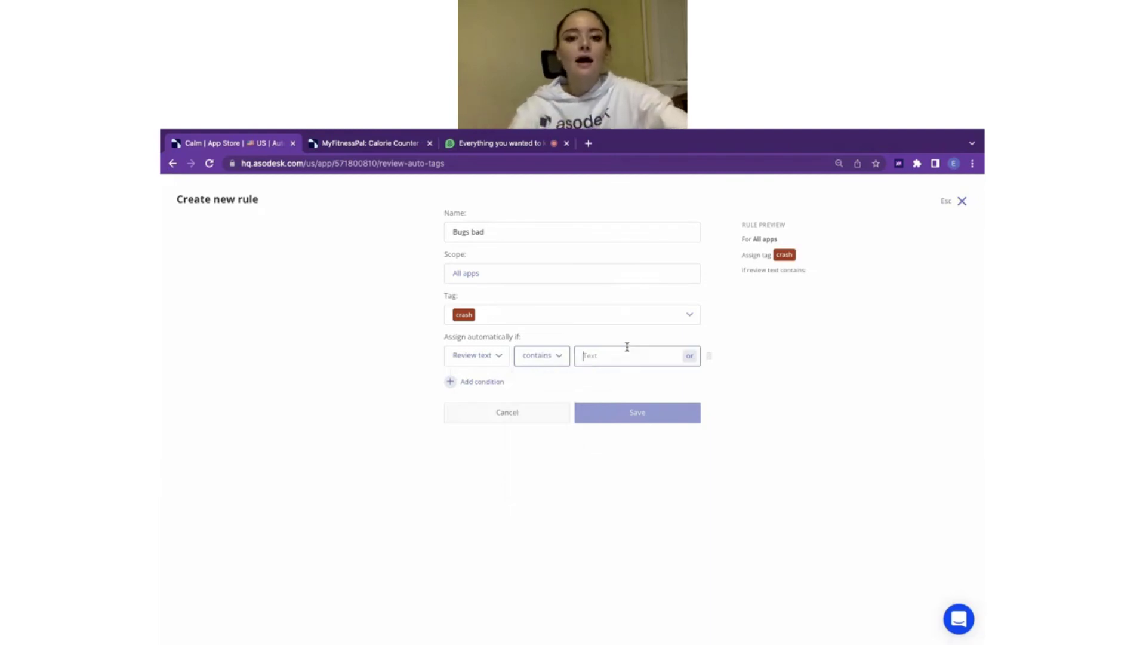
type("fre")
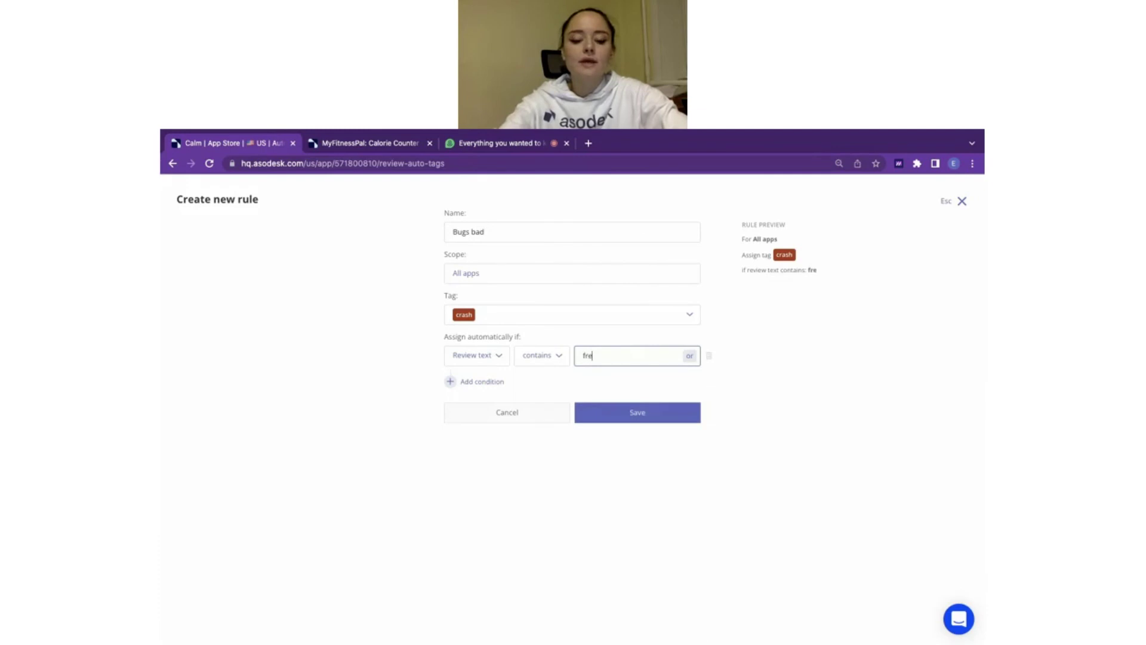
type("eze")
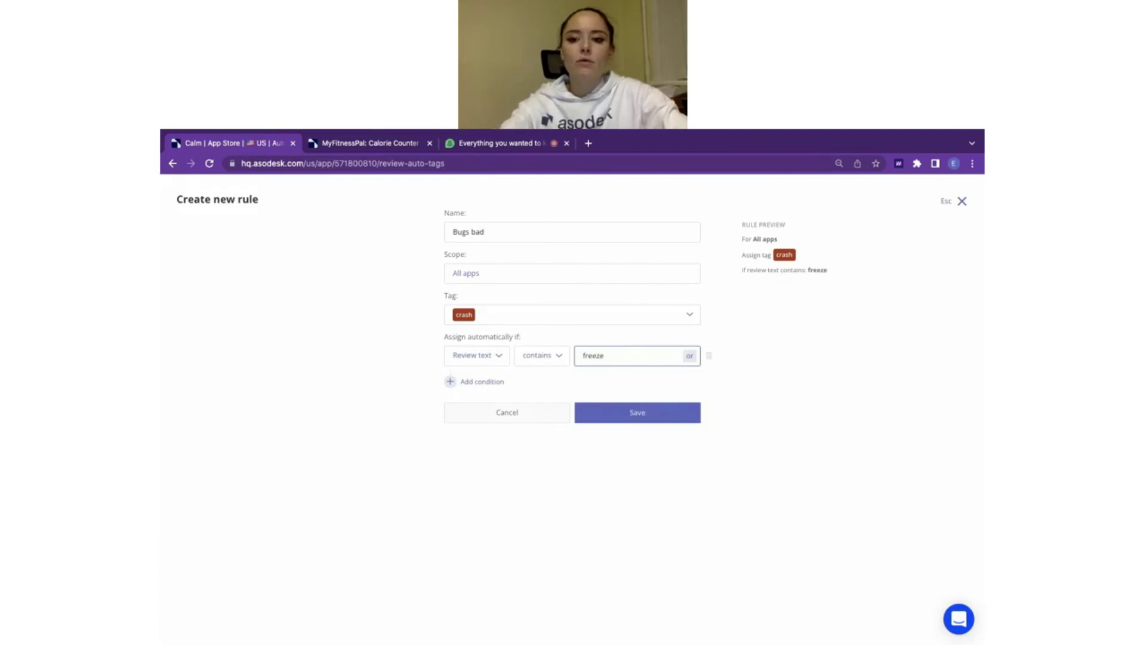
Step: Add "crash" and "crashed" as alternative words in the review text condition
left_click(689, 356)
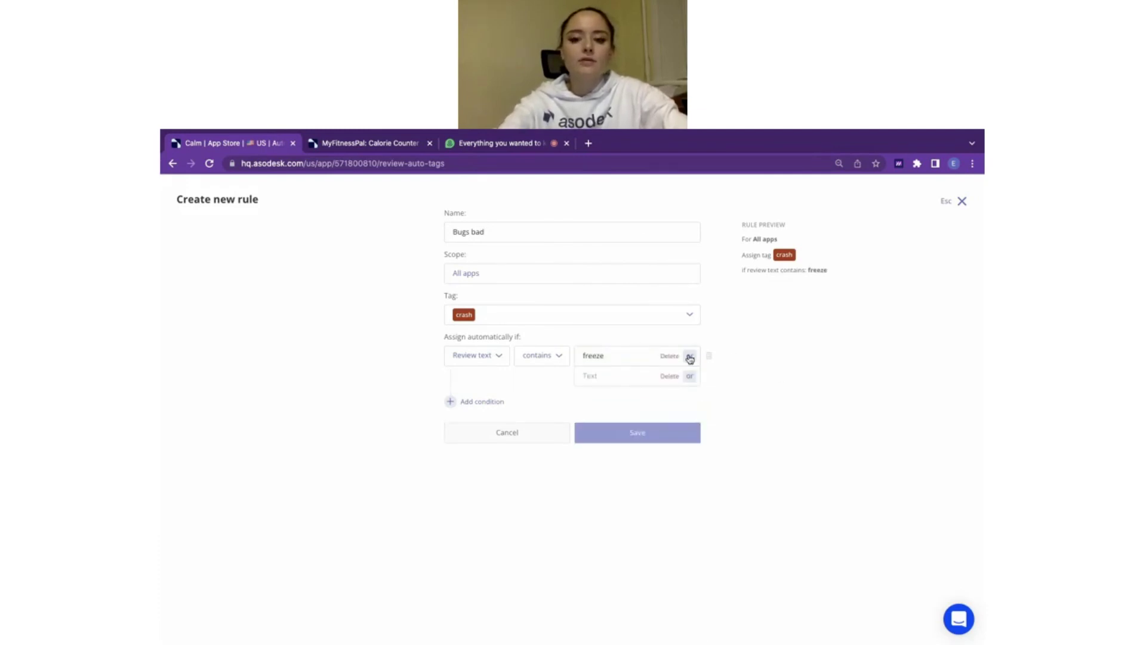
left_click(588, 375)
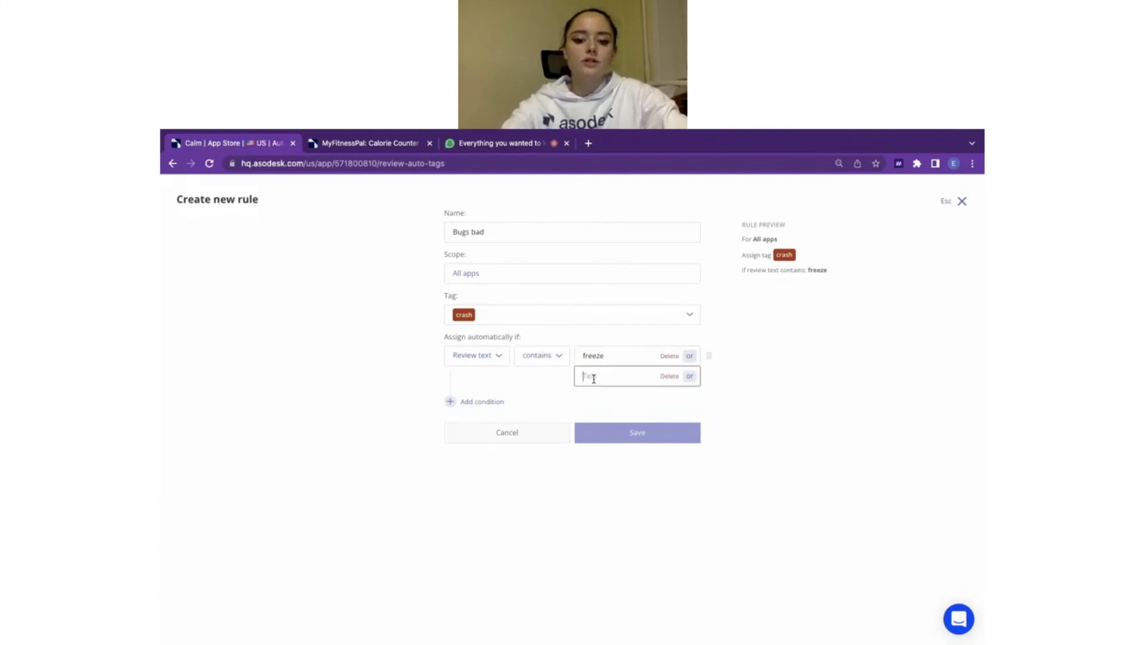
type("crash")
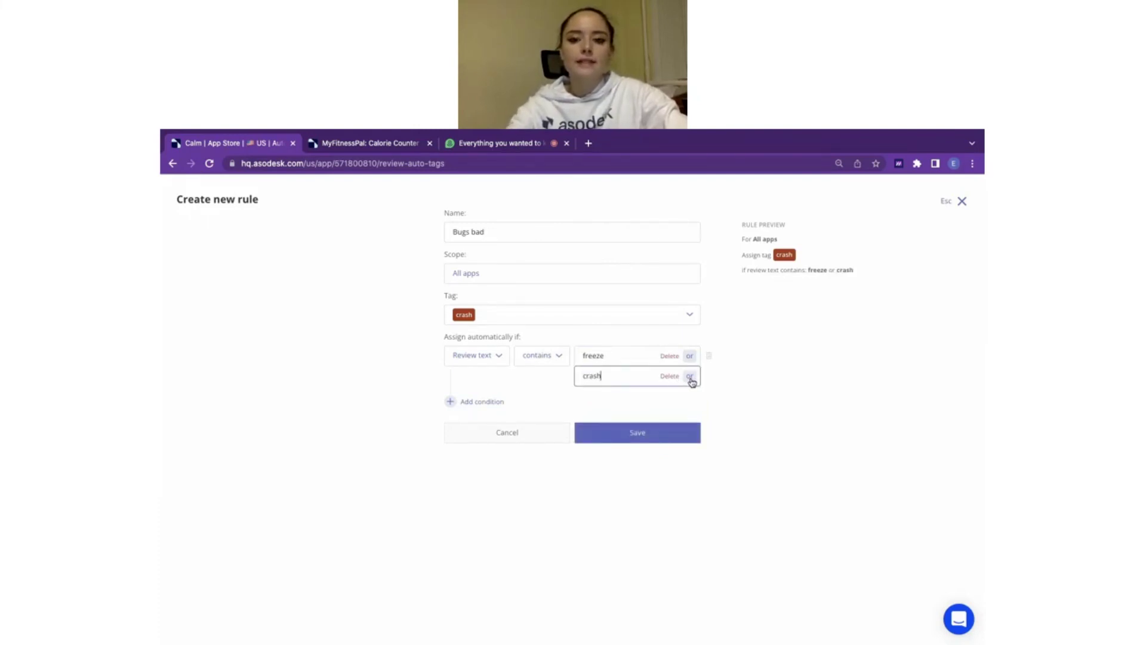
left_click(690, 377)
left_click(598, 399)
type("c")
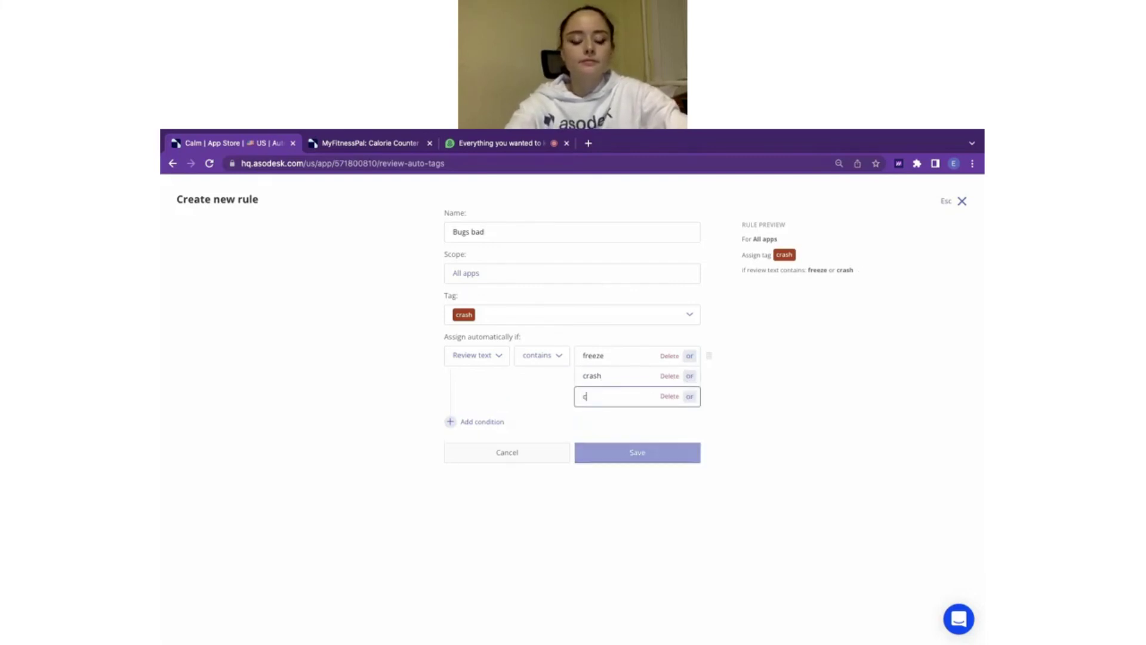
type("rashed")
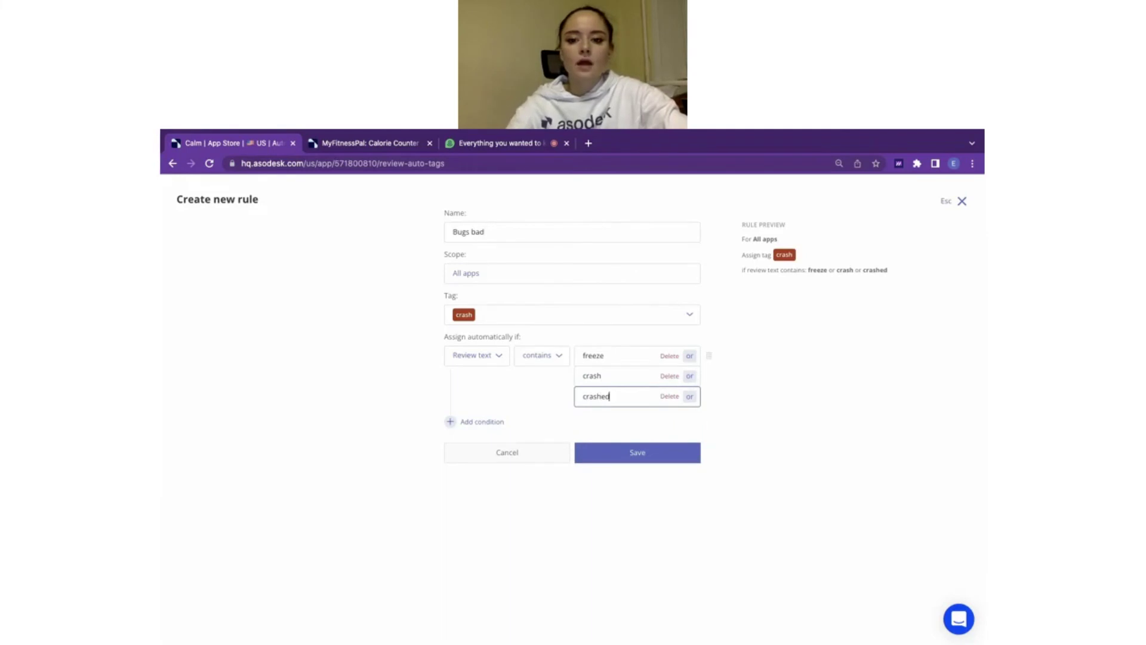
Step: Add a second condition that the review rating is less than 3 stars
left_click(464, 421)
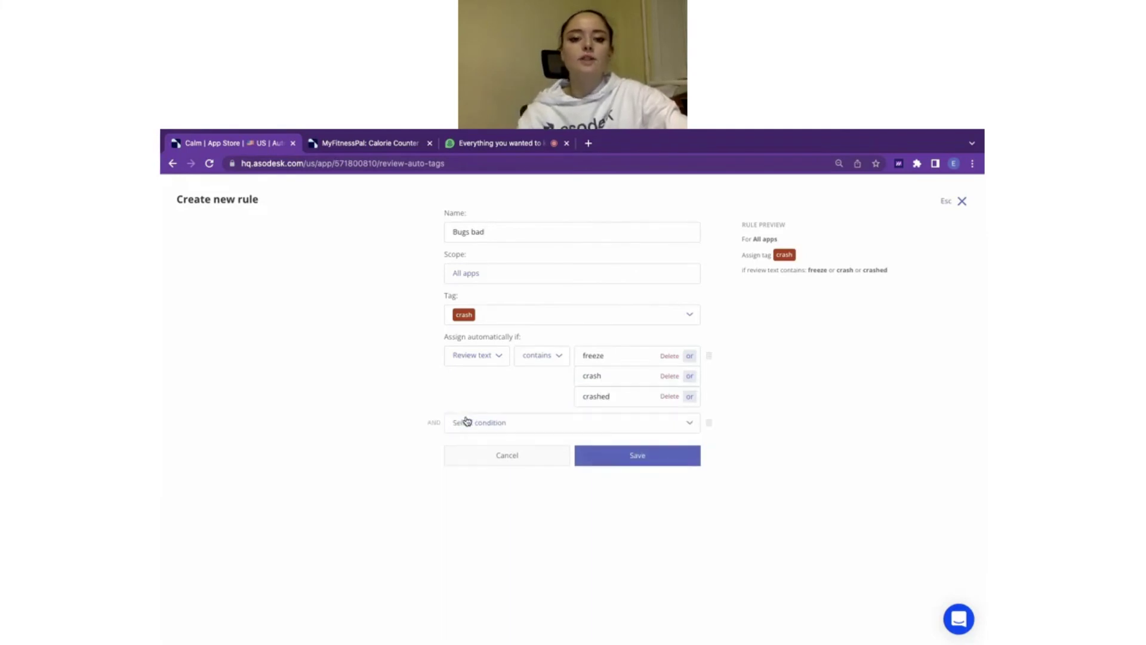
left_click(483, 425)
left_click(498, 471)
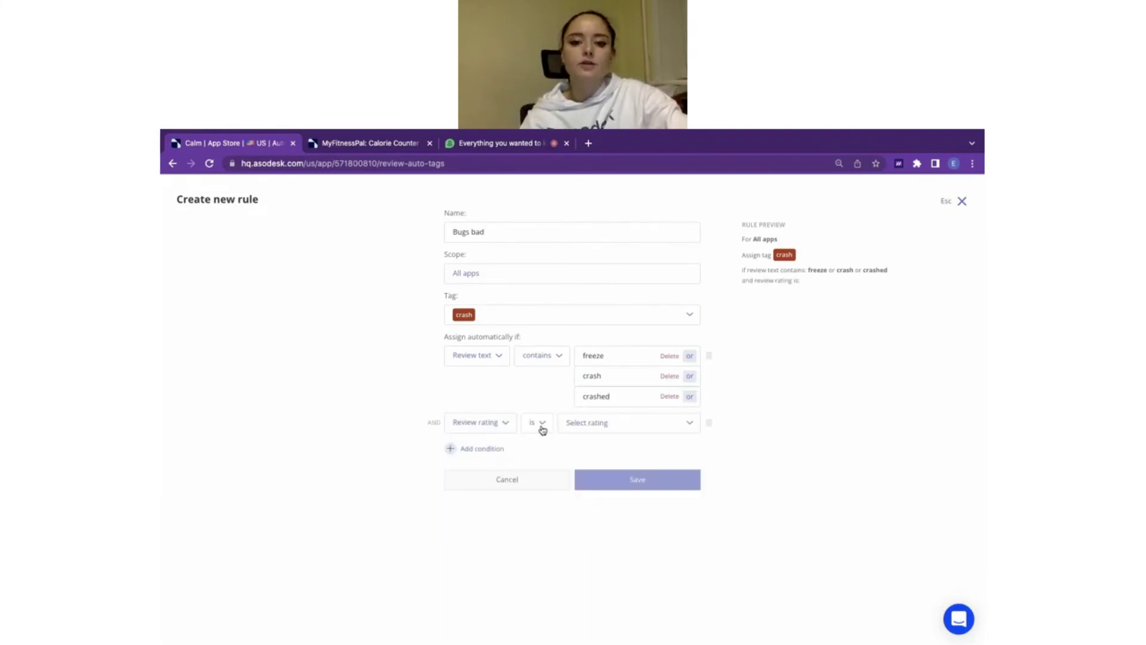
left_click(538, 426)
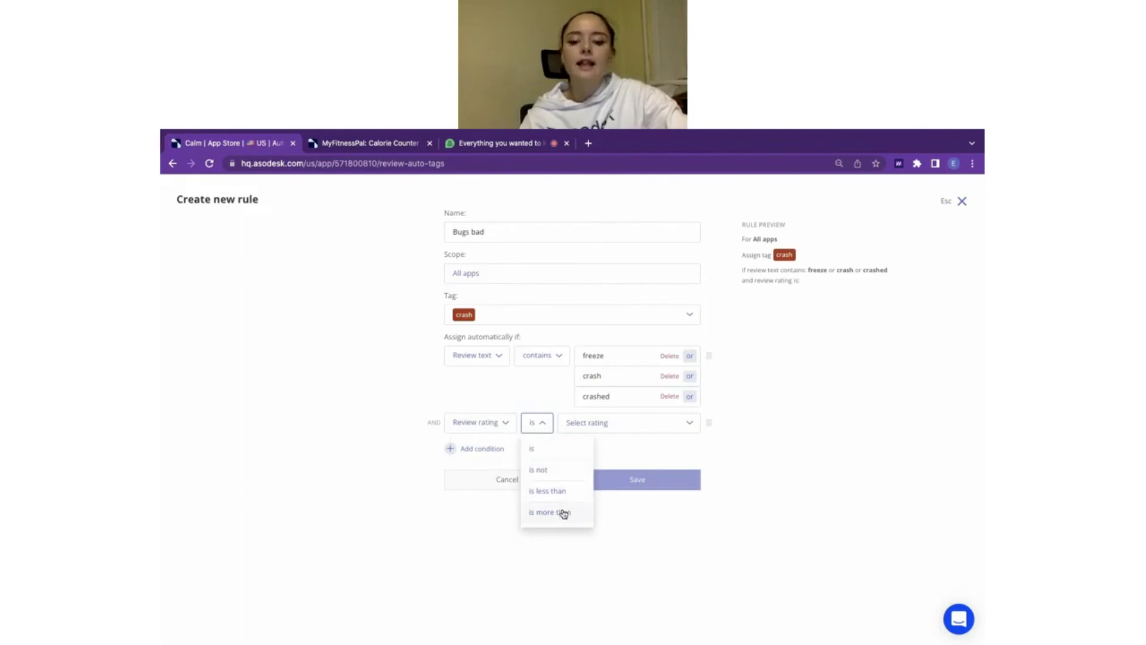
left_click(547, 491)
left_click(626, 423)
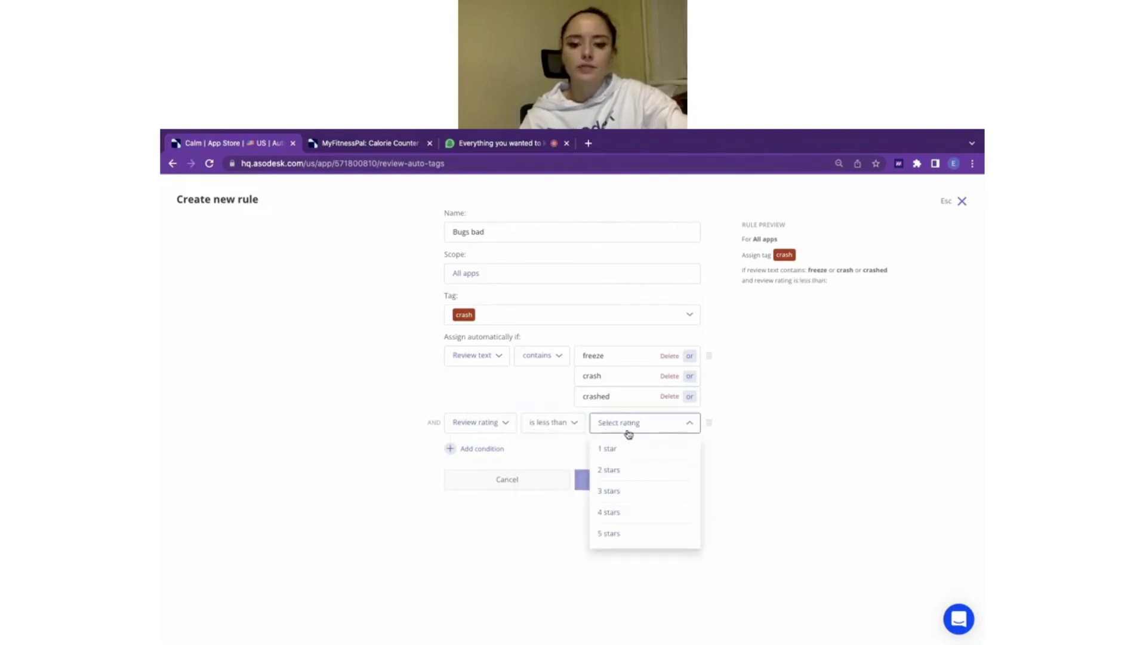
left_click(629, 491)
Step: Add a third condition that the review length is more than 20 symbols, and save the auto-tag rule
left_click(502, 450)
left_click(490, 448)
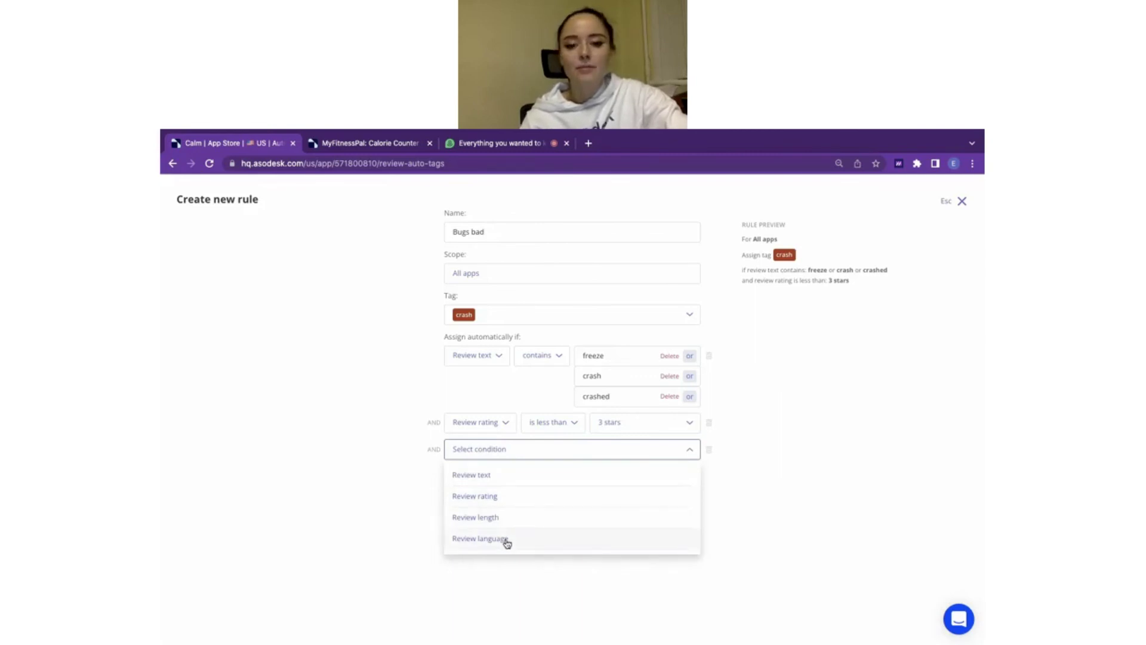
left_click(501, 518)
left_click(583, 451)
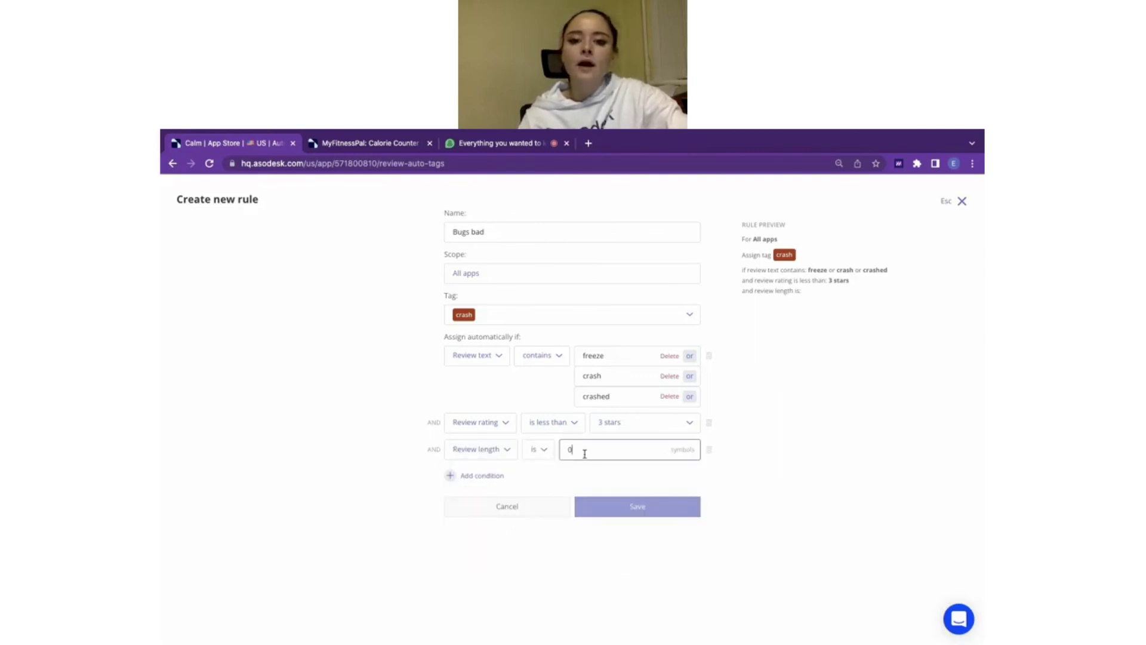
left_click(548, 449)
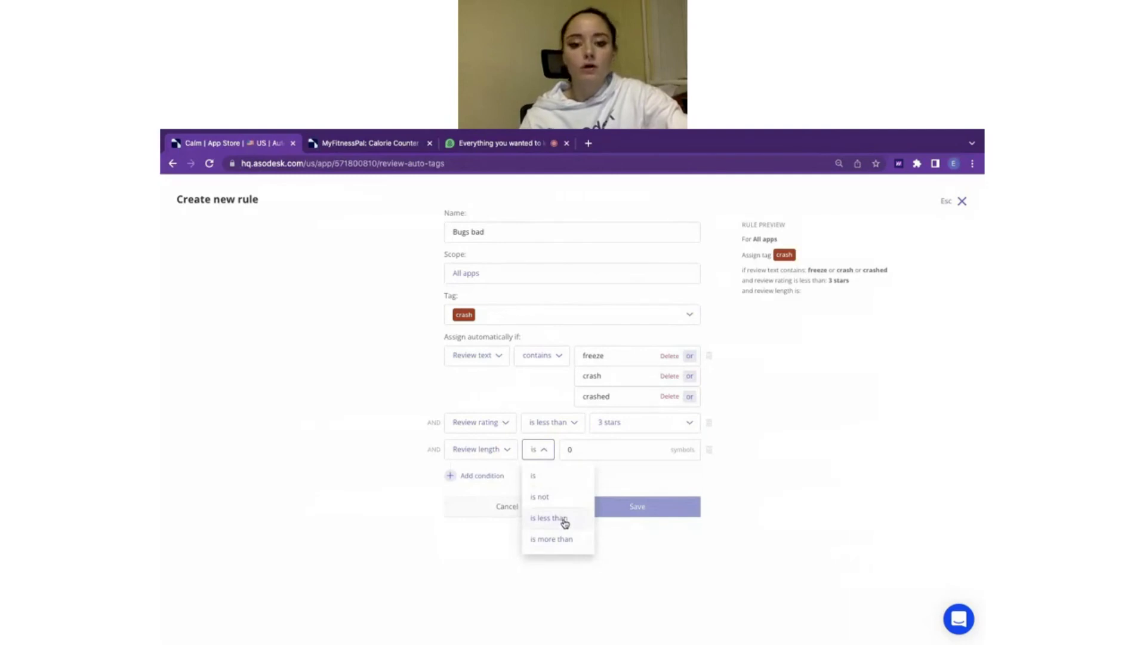
left_click(561, 539)
left_click(627, 451)
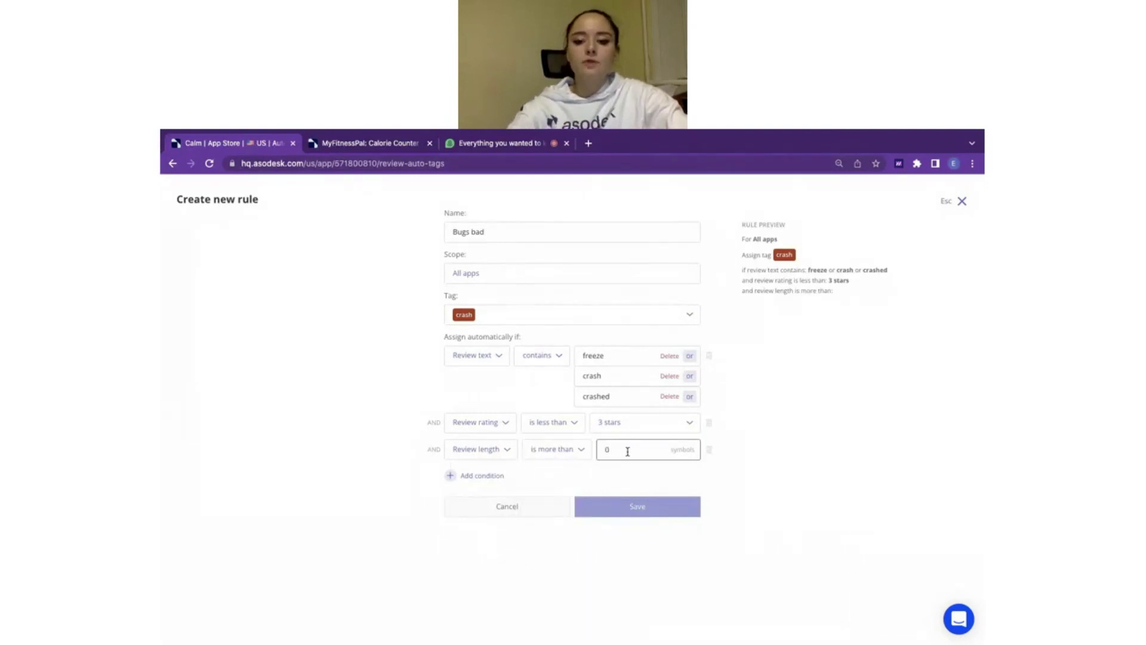
type("20")
left_click(873, 477)
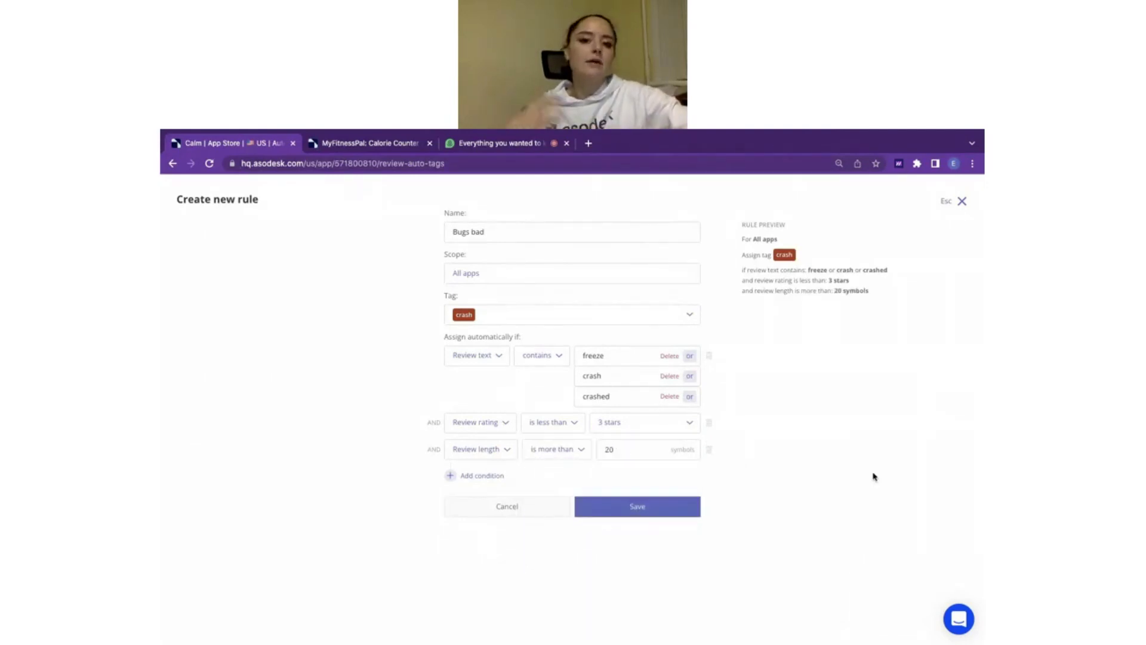
left_click(663, 515)
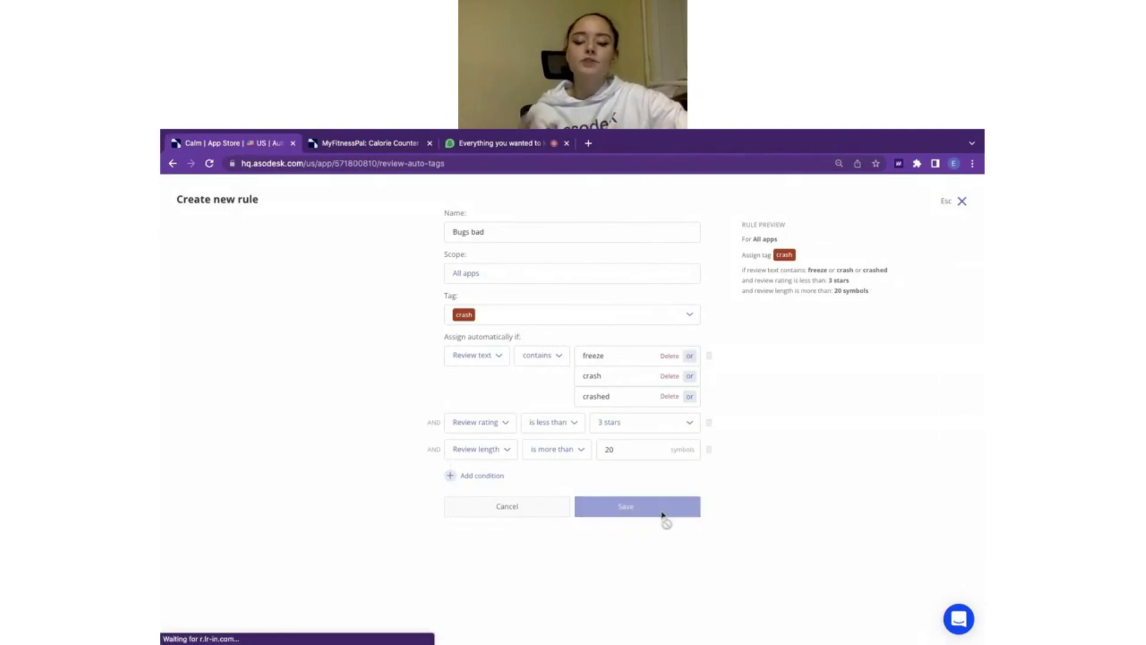
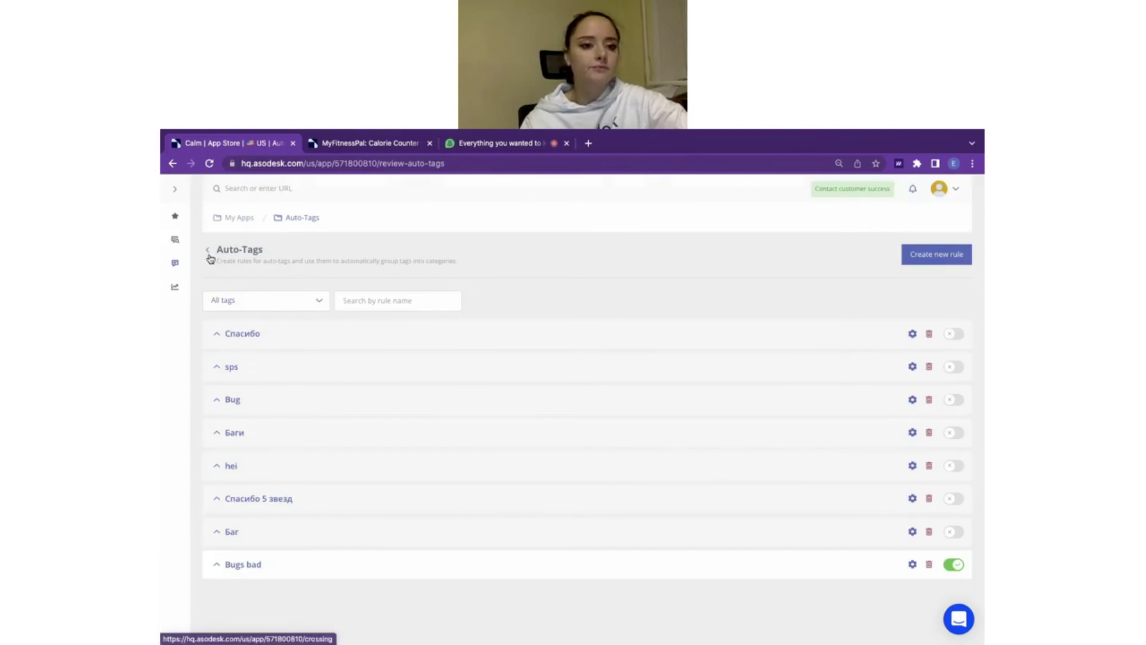
Step: Go to Auto-Replies and start a new rule named "Thanks"
mouse_move(176, 270)
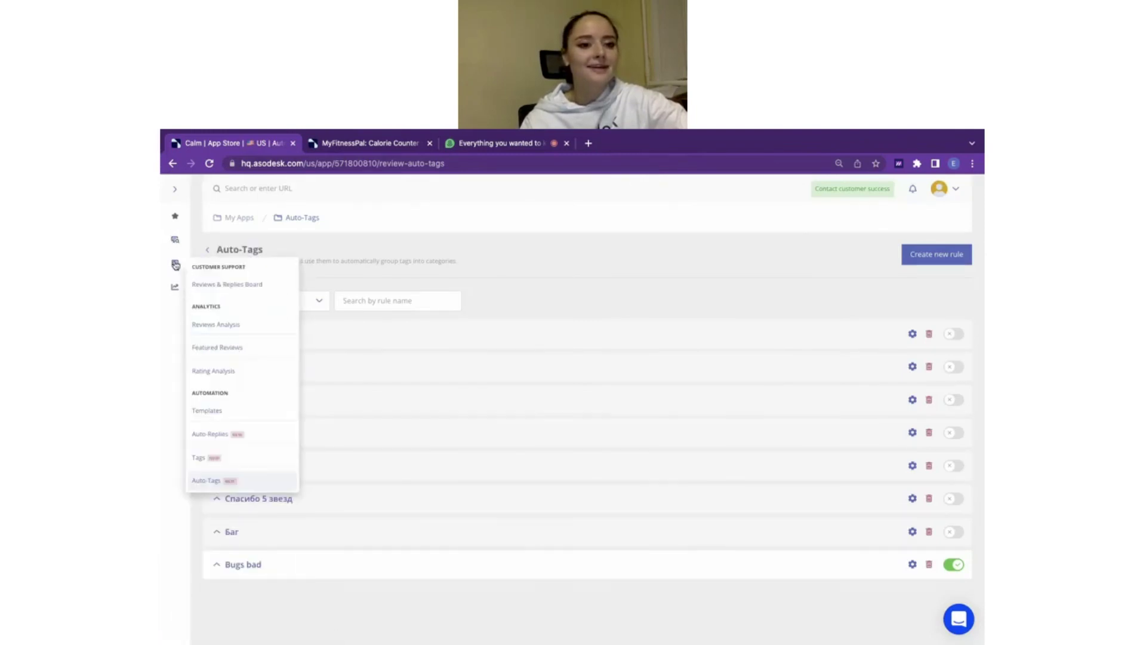
left_click(219, 436)
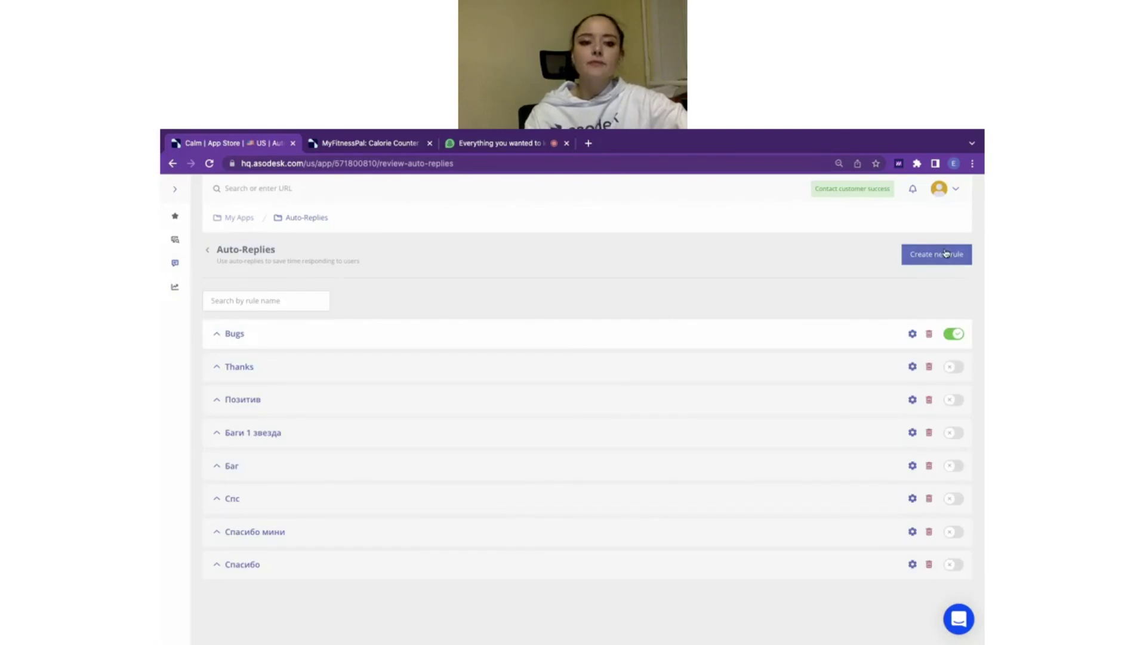
left_click(945, 252)
left_click(526, 232)
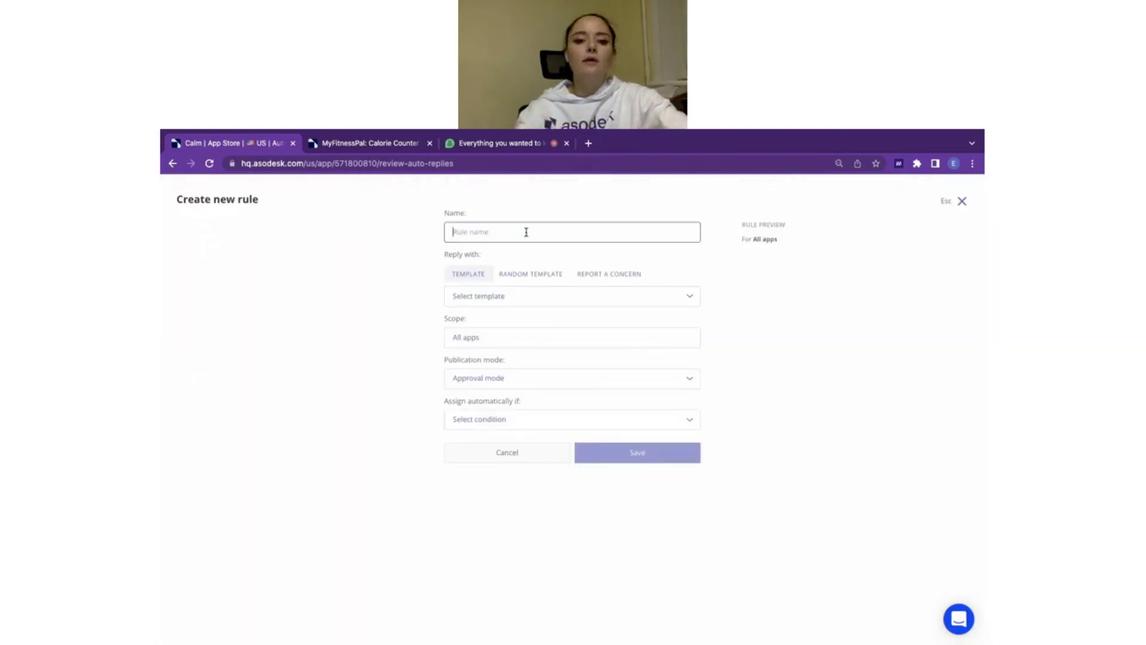
type("Thanks")
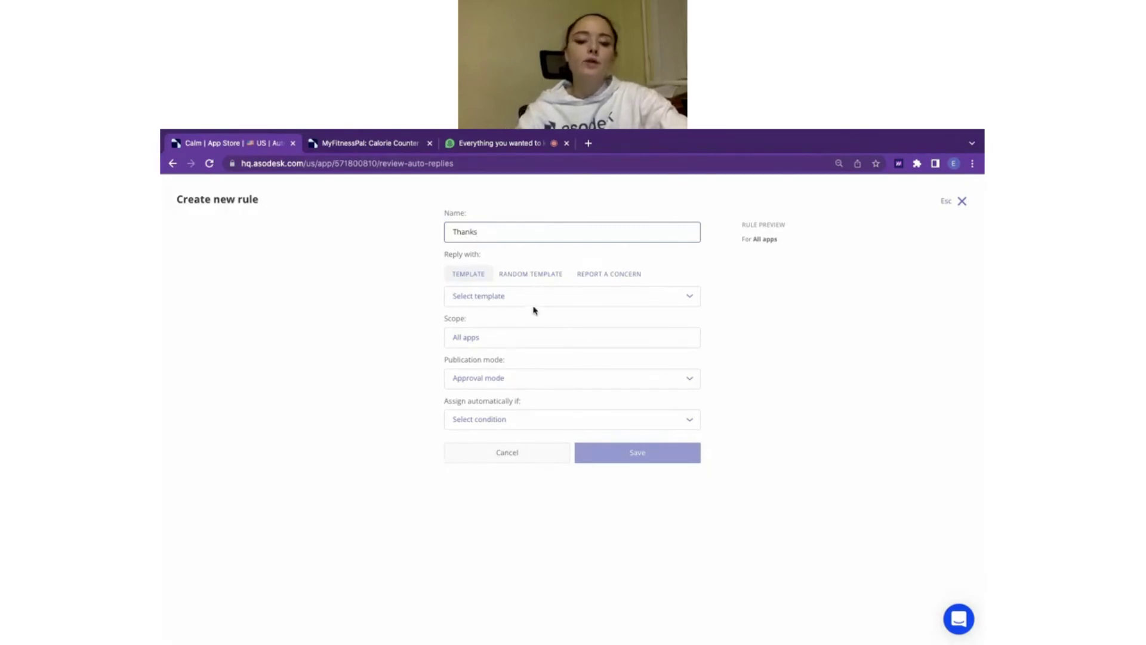
Step: Make the rule reply with a random template from the English folder
left_click(527, 279)
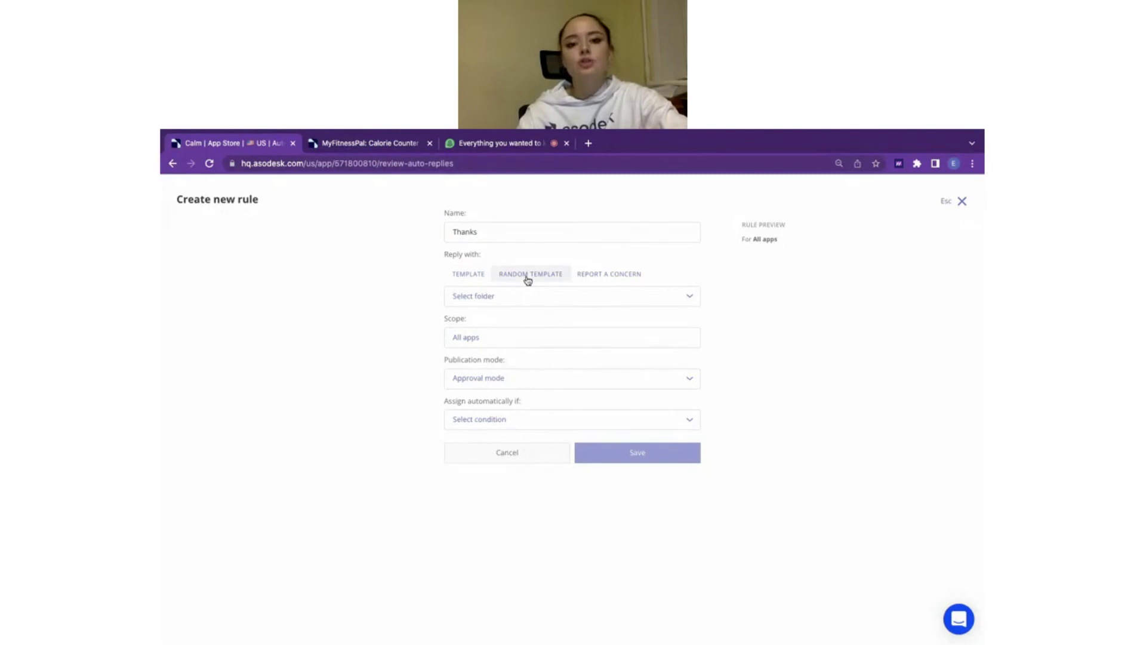
left_click(530, 301)
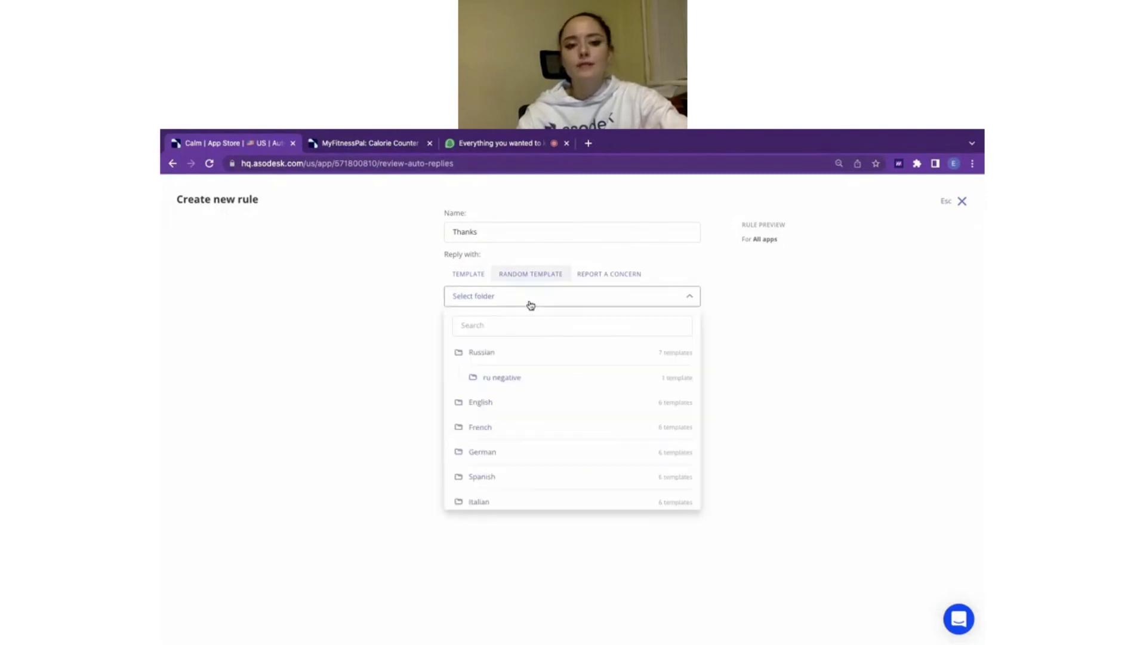
left_click(525, 401)
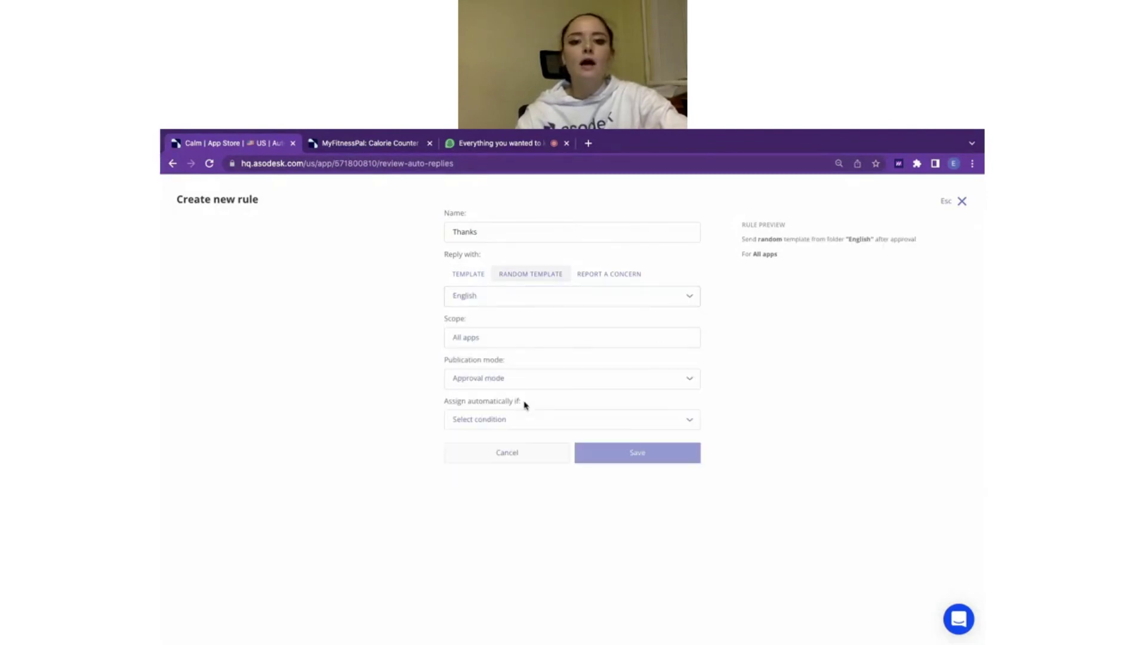
left_click(538, 302)
left_click(460, 402)
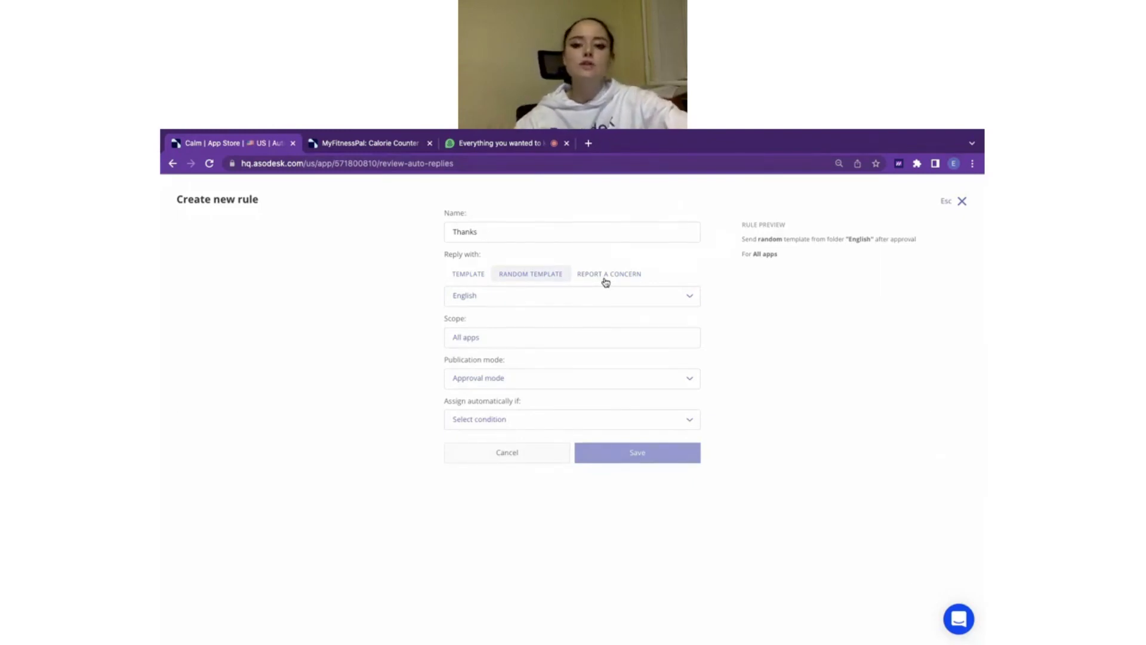
Step: View the rule's app scope choices, and try auto-posting as the publication mode before returning to approval mode
left_click(548, 337)
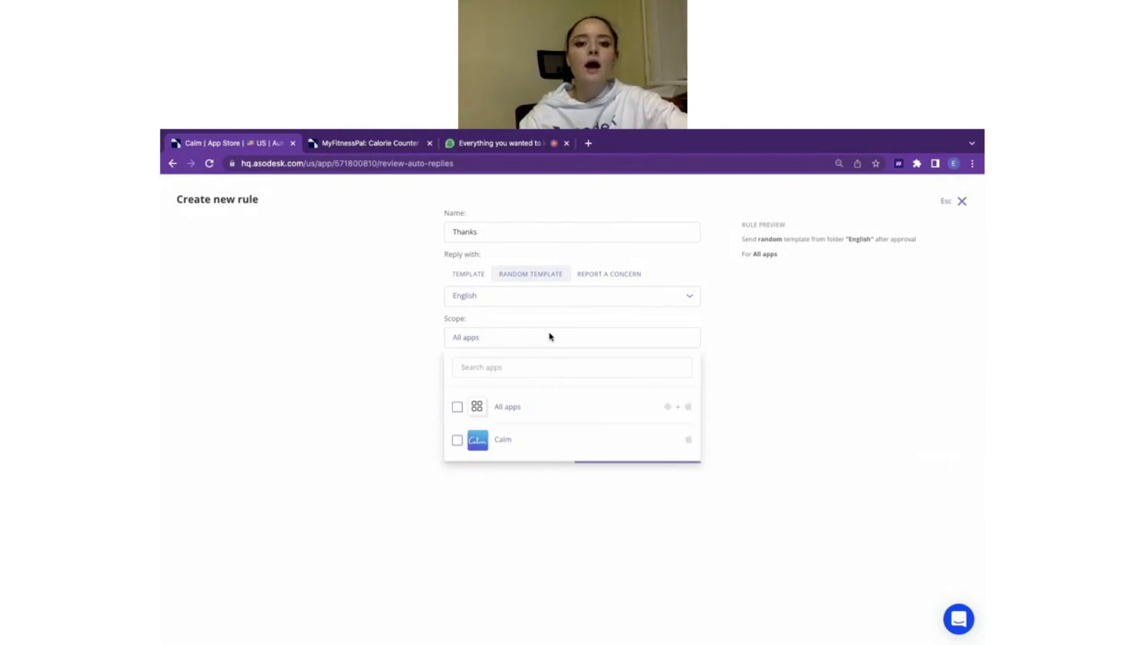
left_click(533, 339)
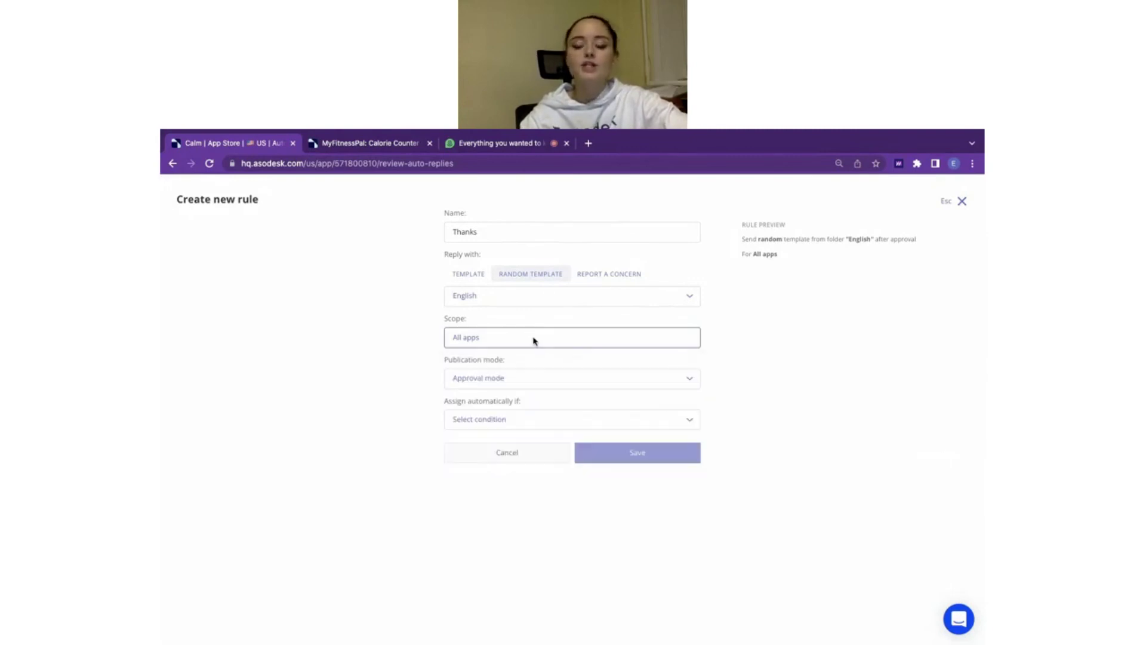
left_click(514, 385)
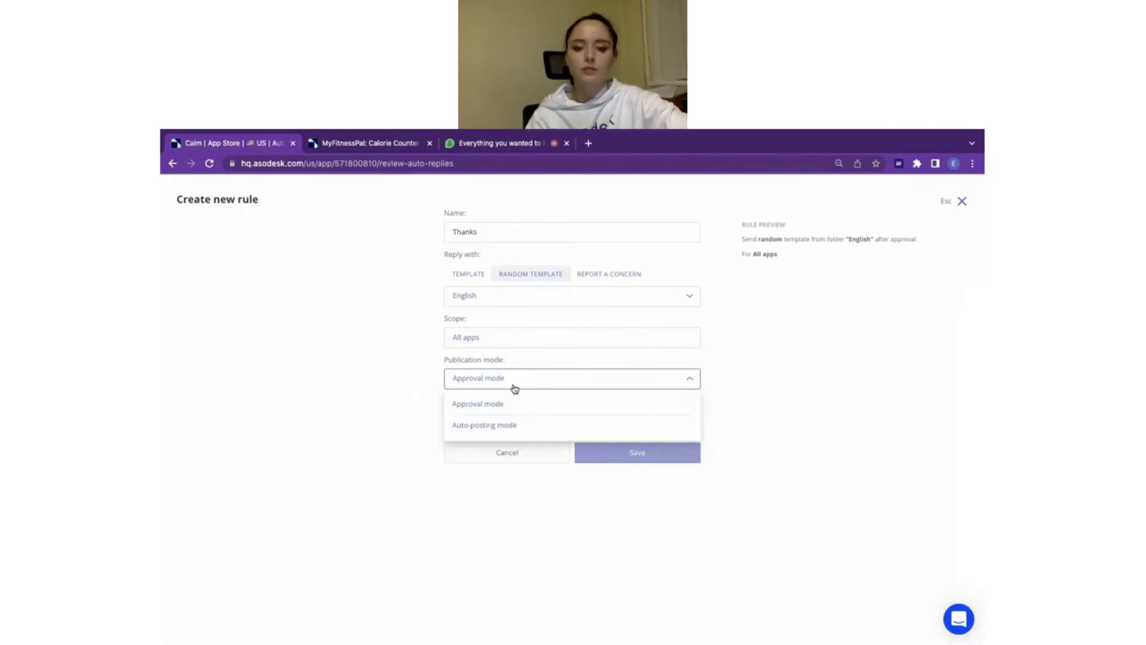
left_click(517, 424)
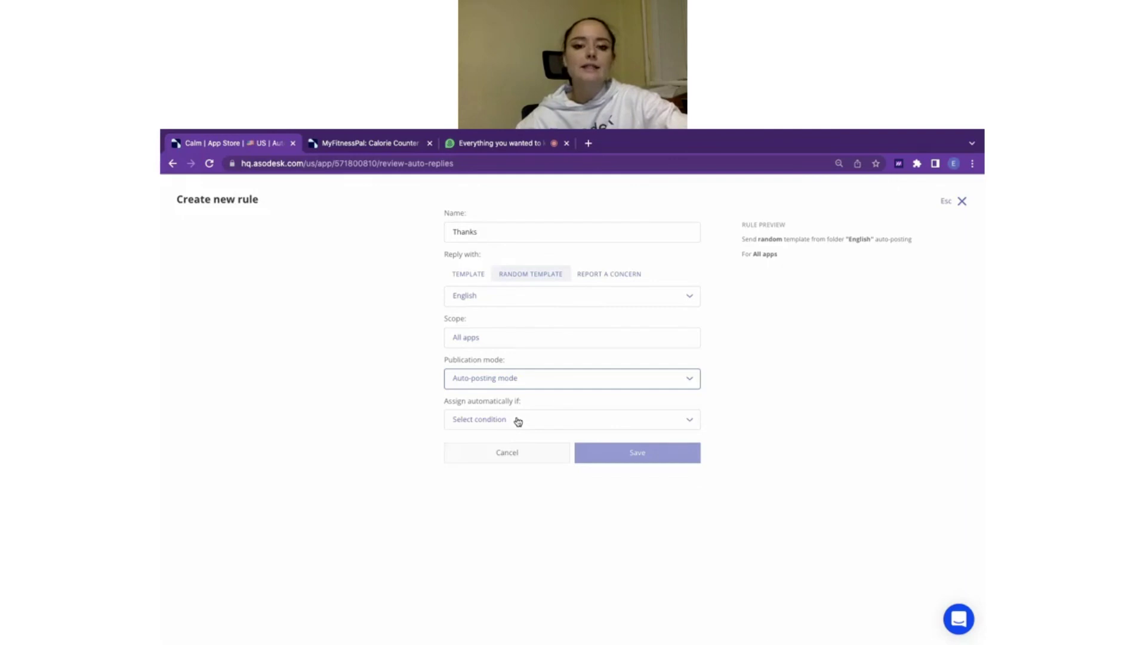
left_click(510, 378)
left_click(514, 412)
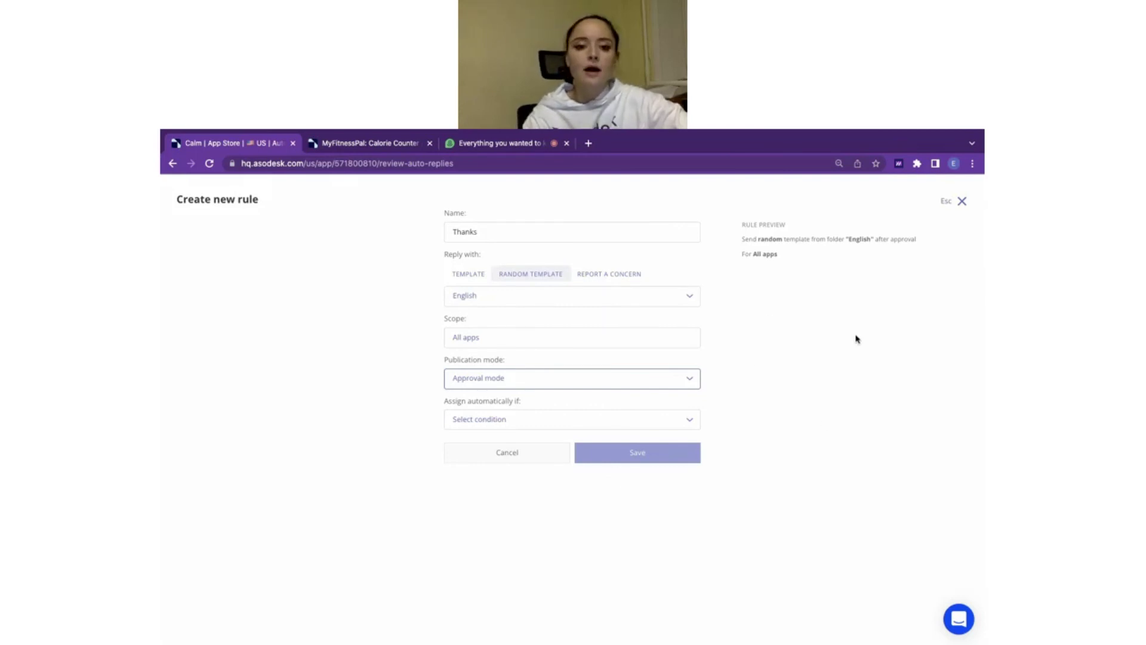
Step: Add an auto-reply condition that the review text contains "tnx"
left_click(568, 421)
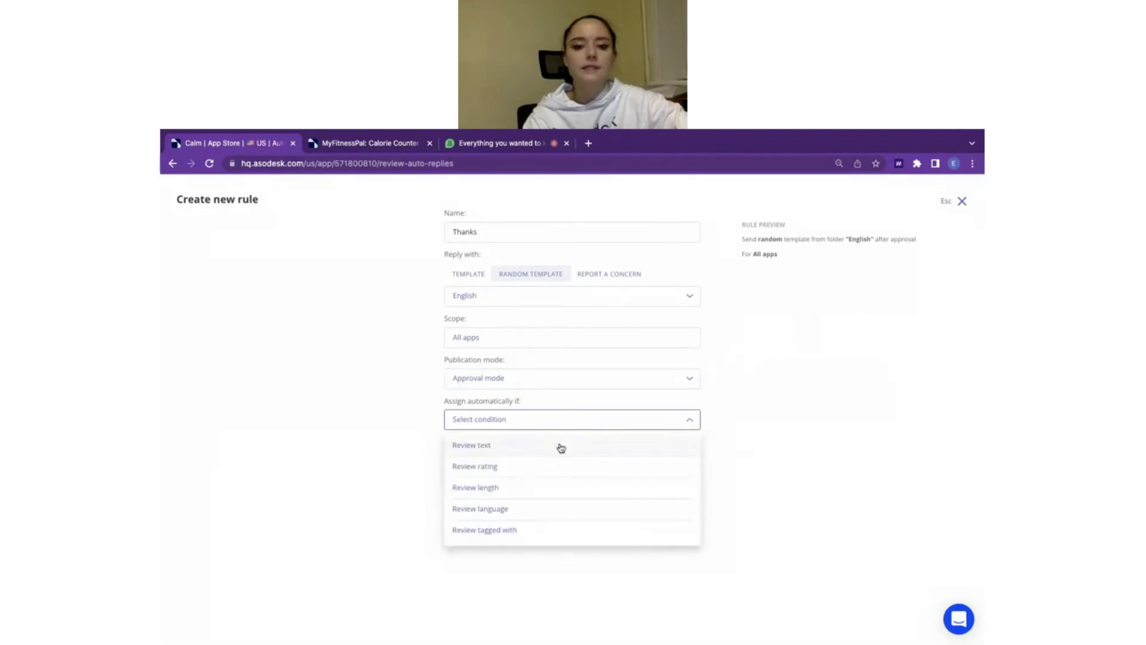
left_click(561, 447)
left_click(536, 420)
left_click(554, 486)
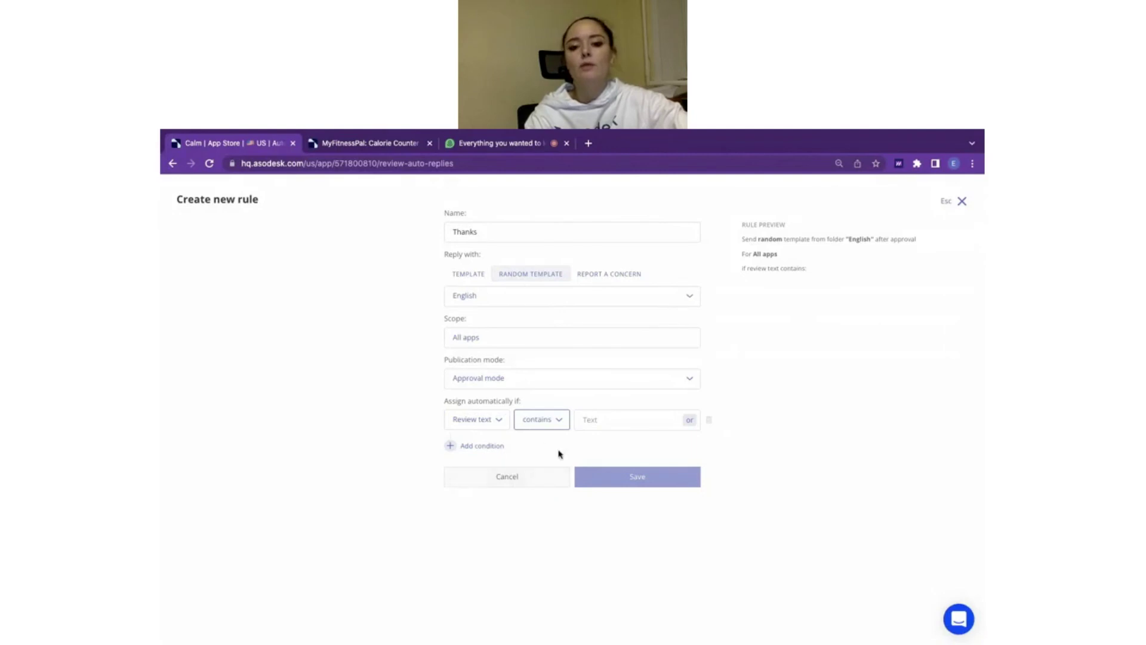
left_click(609, 423)
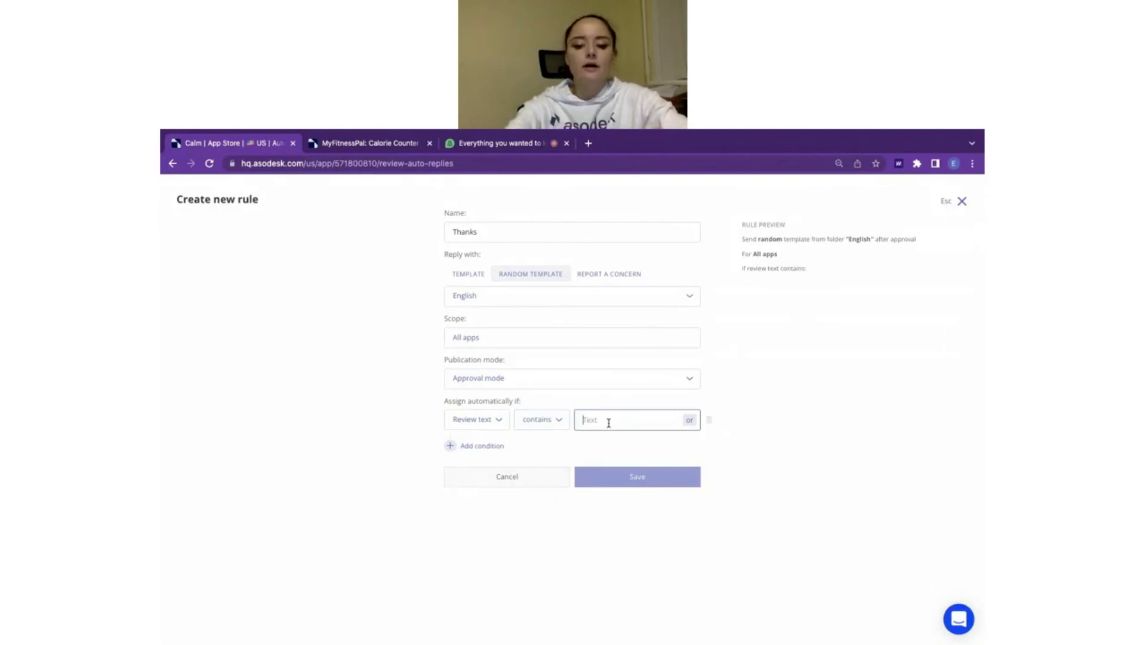
type("tnx")
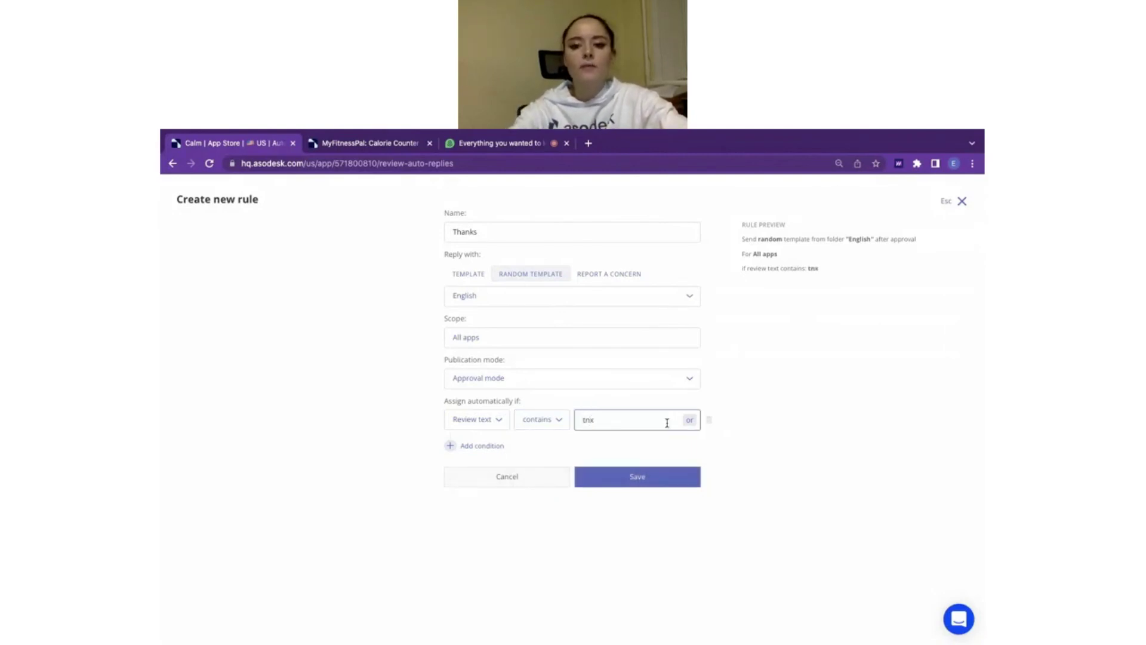
Step: Add "thank" and "great" as alternative words in the review text condition
left_click(690, 420)
type("t")
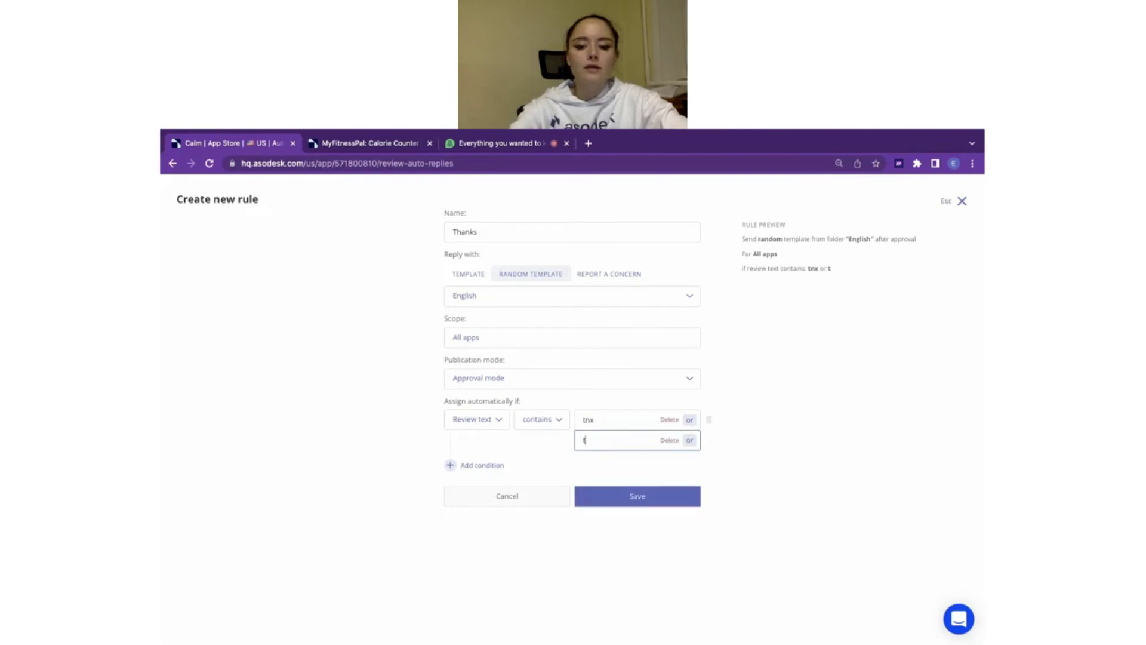
type("hank")
left_click(689, 440)
left_click(608, 457)
type("gr")
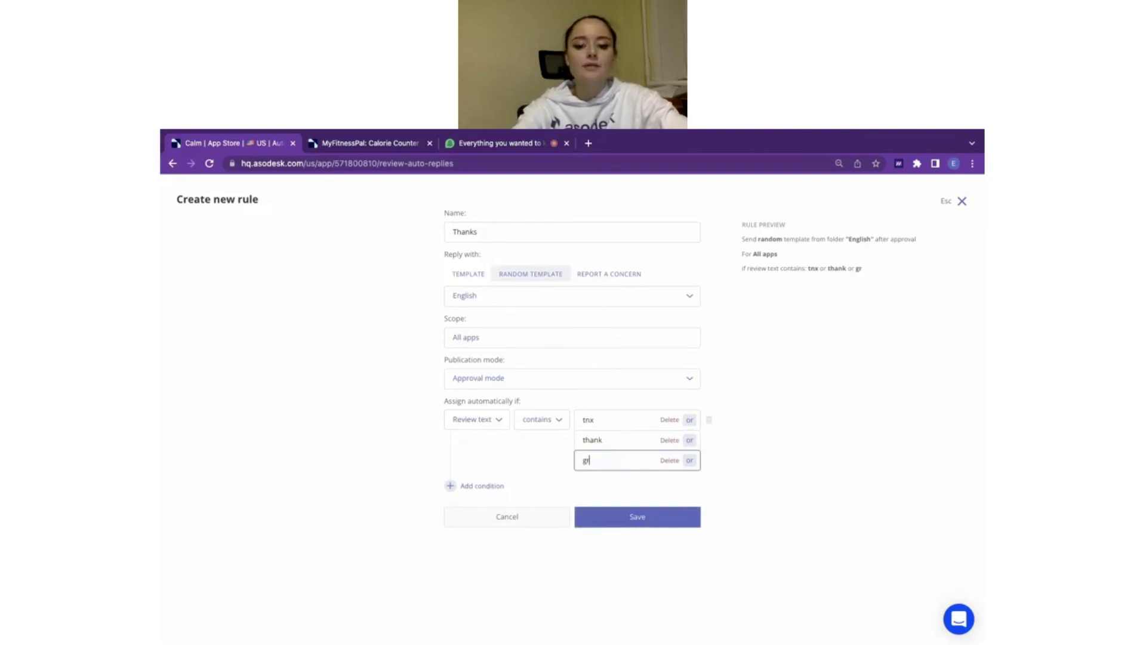
type("eat")
left_click(661, 485)
Step: Add a second condition that the review rating is 5 stars
left_click(490, 488)
left_click(490, 488)
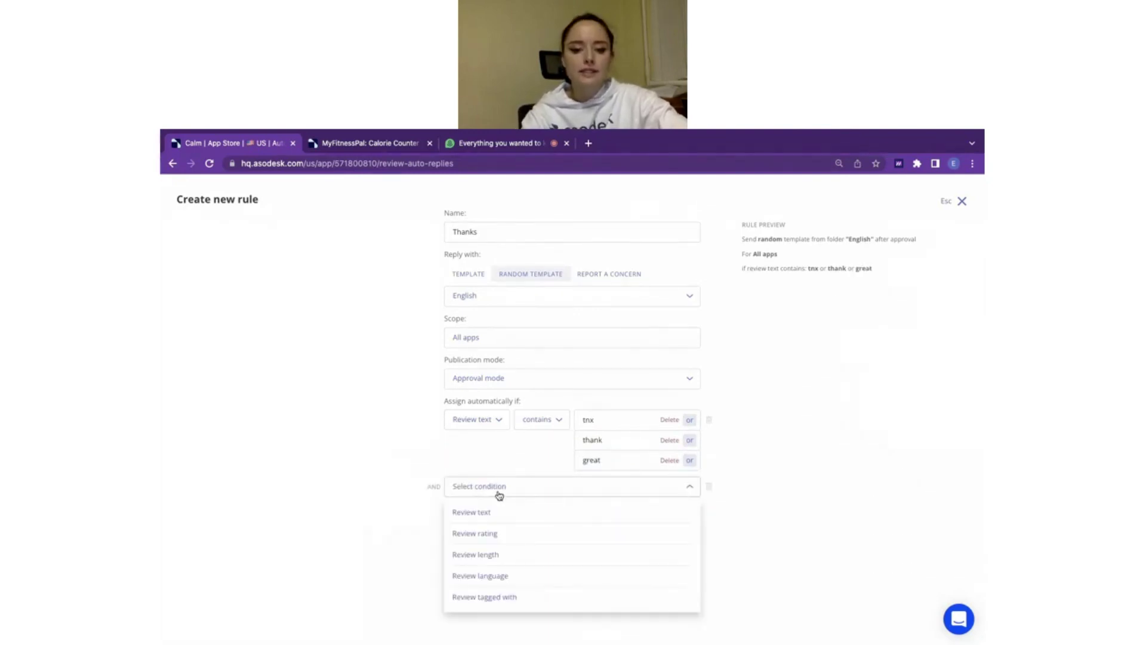
left_click(504, 531)
left_click(544, 487)
left_click(545, 487)
left_click(606, 490)
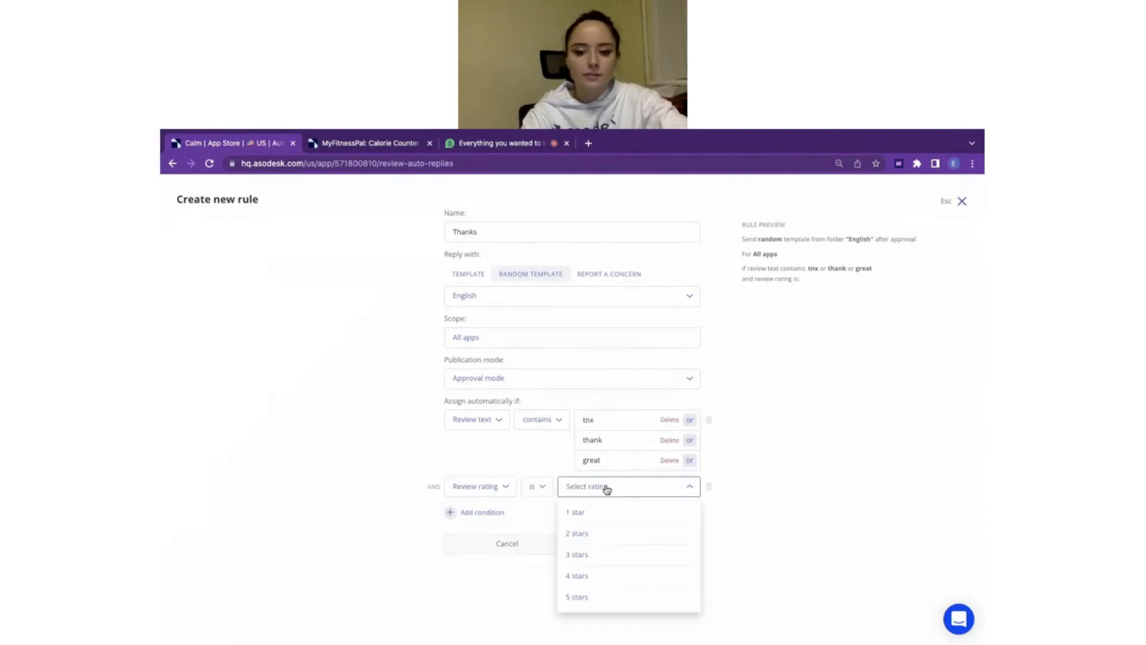
left_click(582, 597)
Step: Add a third condition that the review length is less than 30 symbols, and save the auto-reply rule
left_click(485, 514)
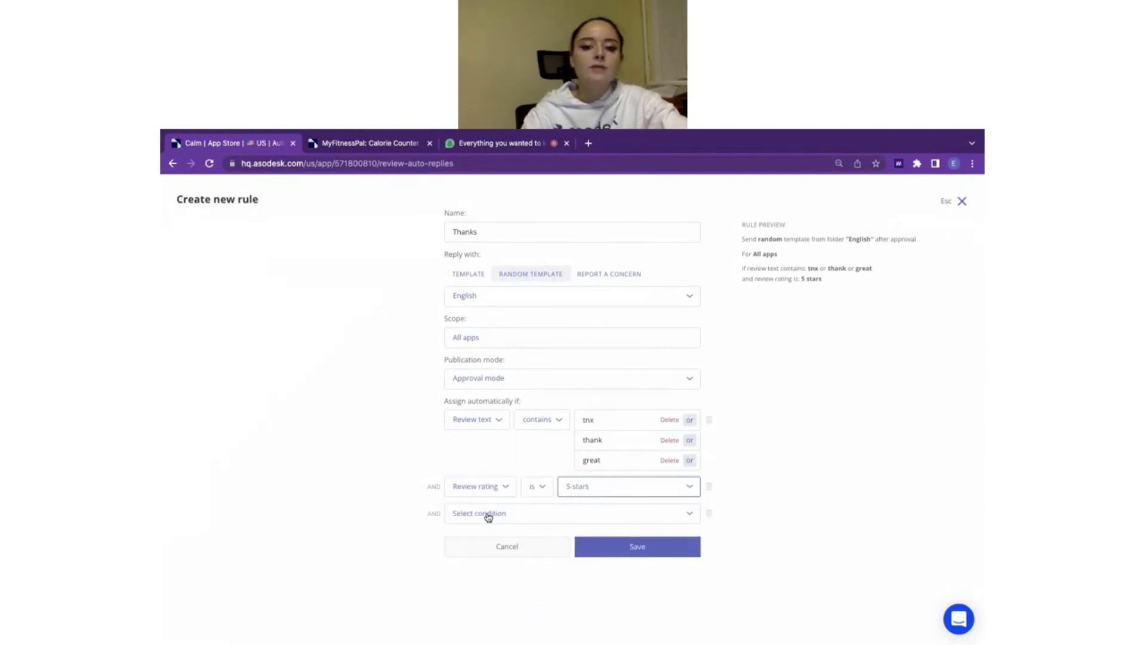
left_click(488, 515)
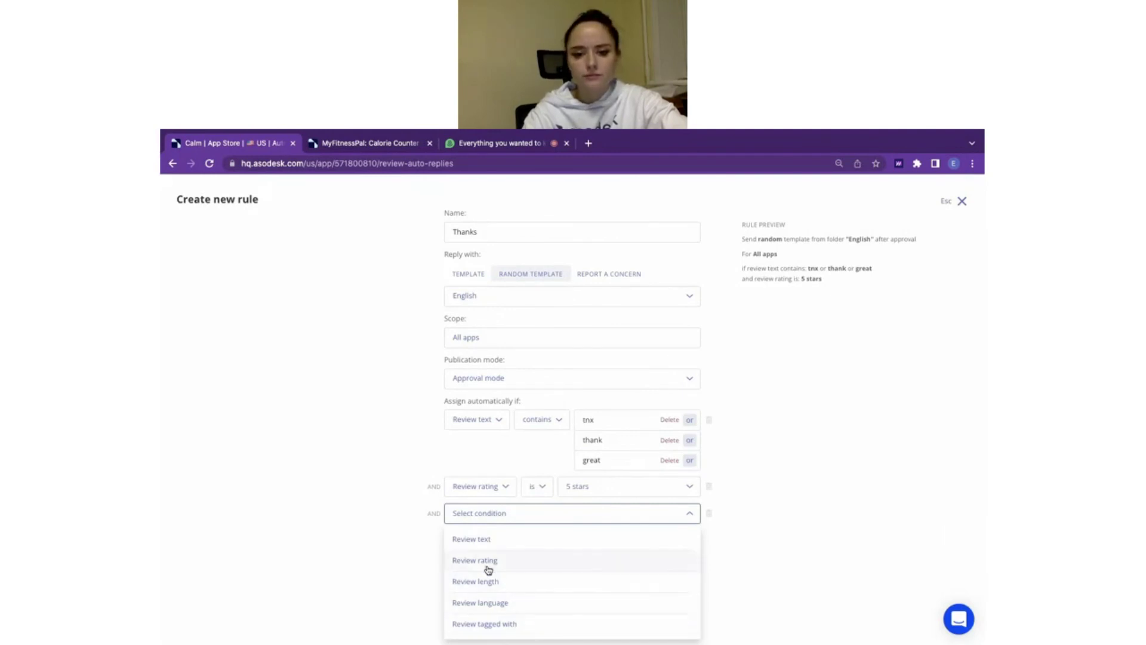
left_click(476, 582)
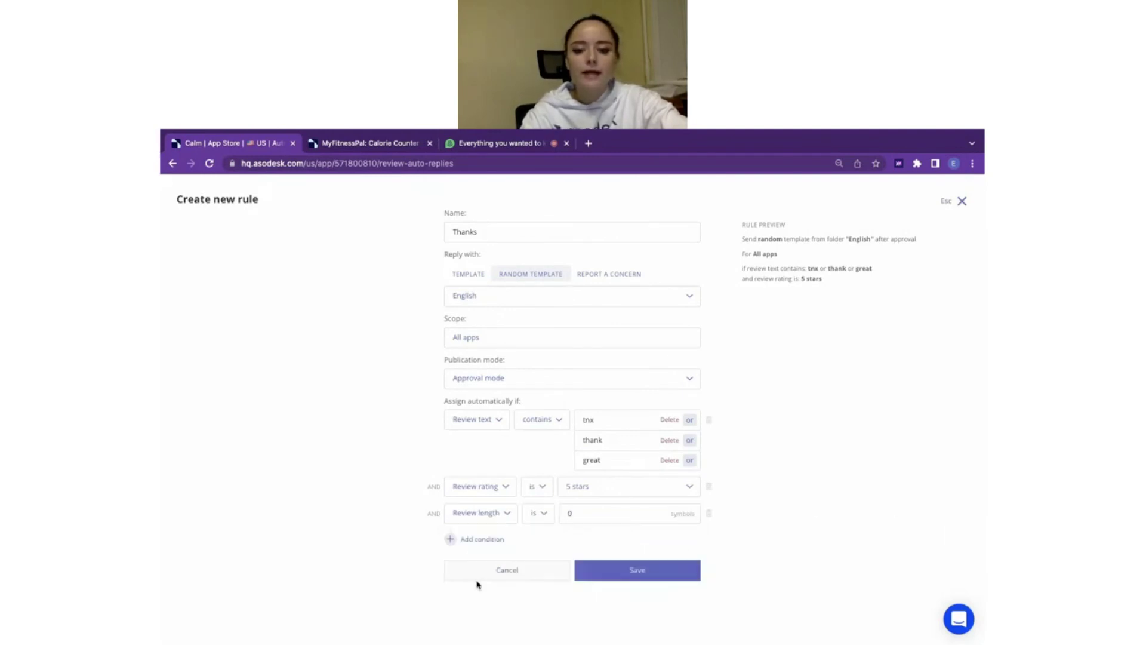
left_click(537, 514)
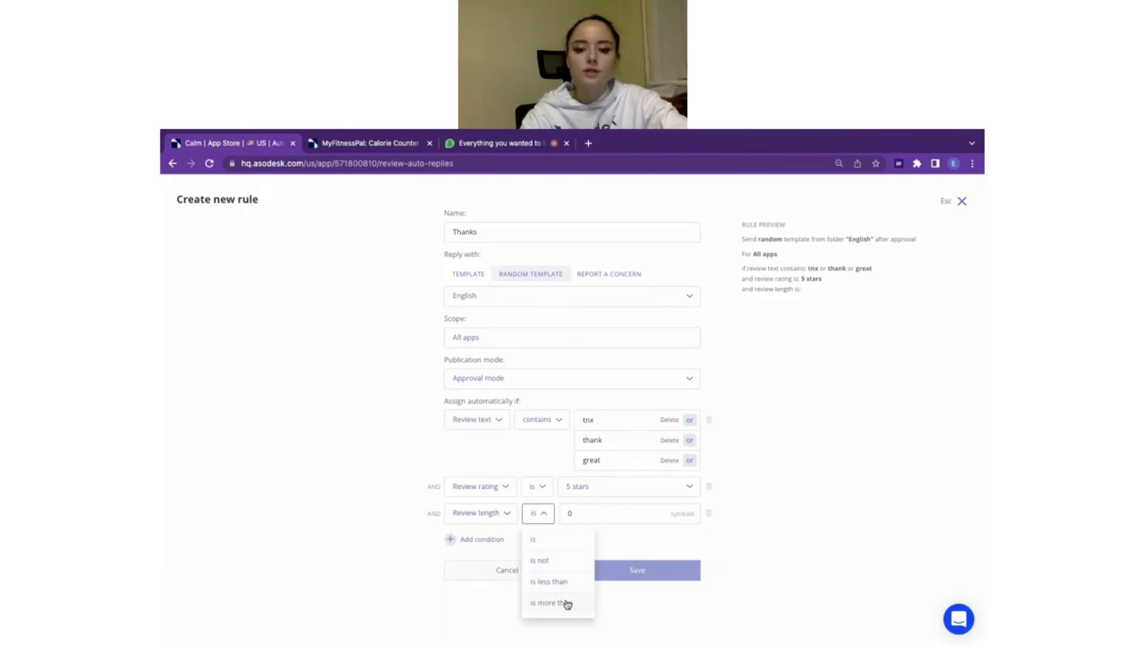
left_click(549, 581)
left_click(612, 512)
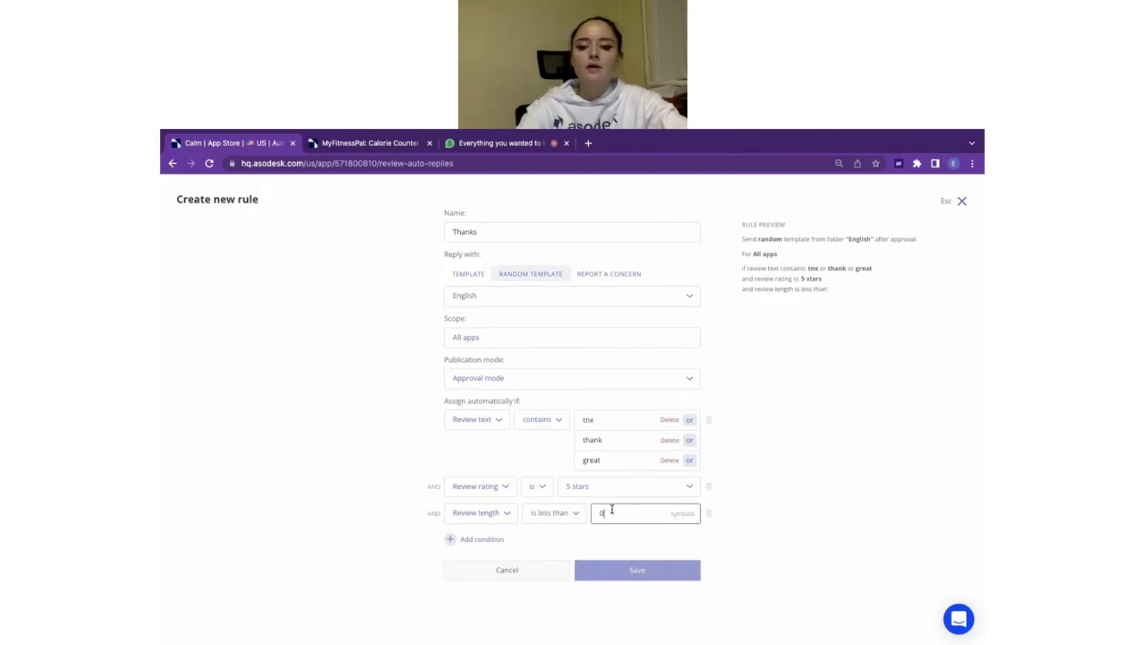
type("30")
left_click(897, 495)
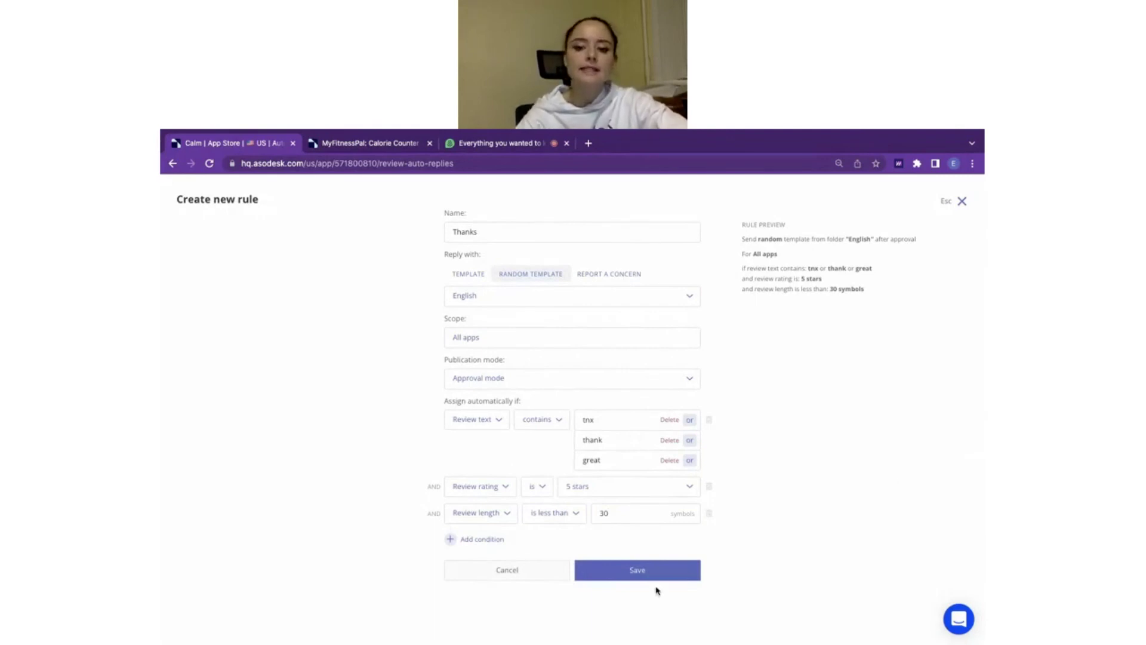
left_click(642, 572)
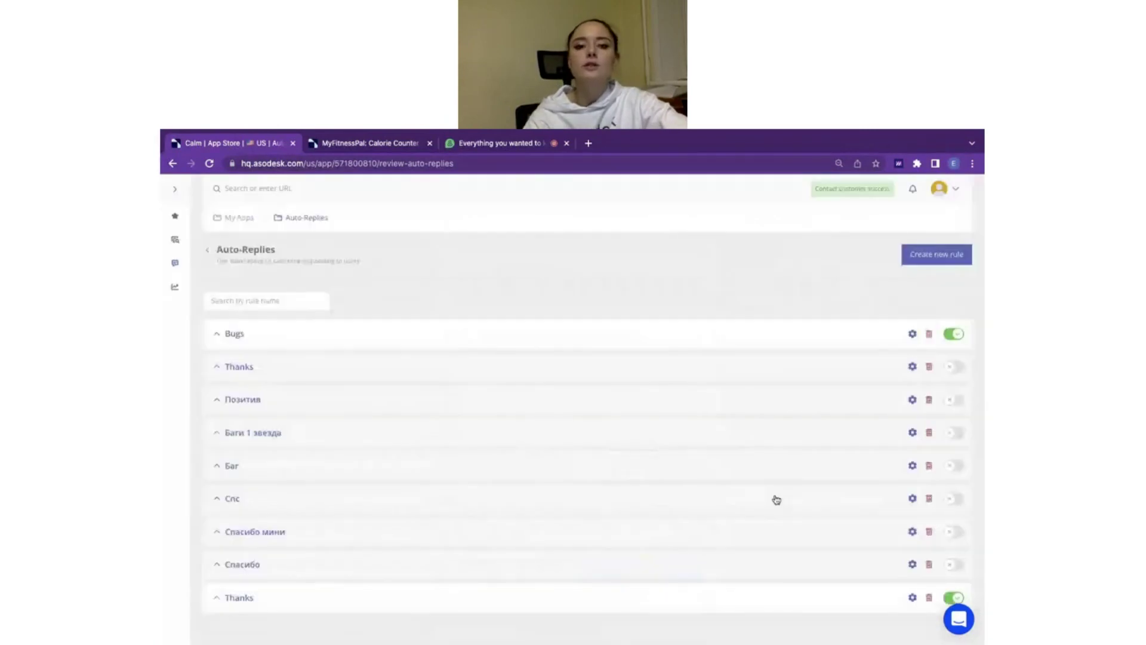
Step: Delete the "Позитив" auto-reply rule
left_click(928, 400)
left_click(477, 430)
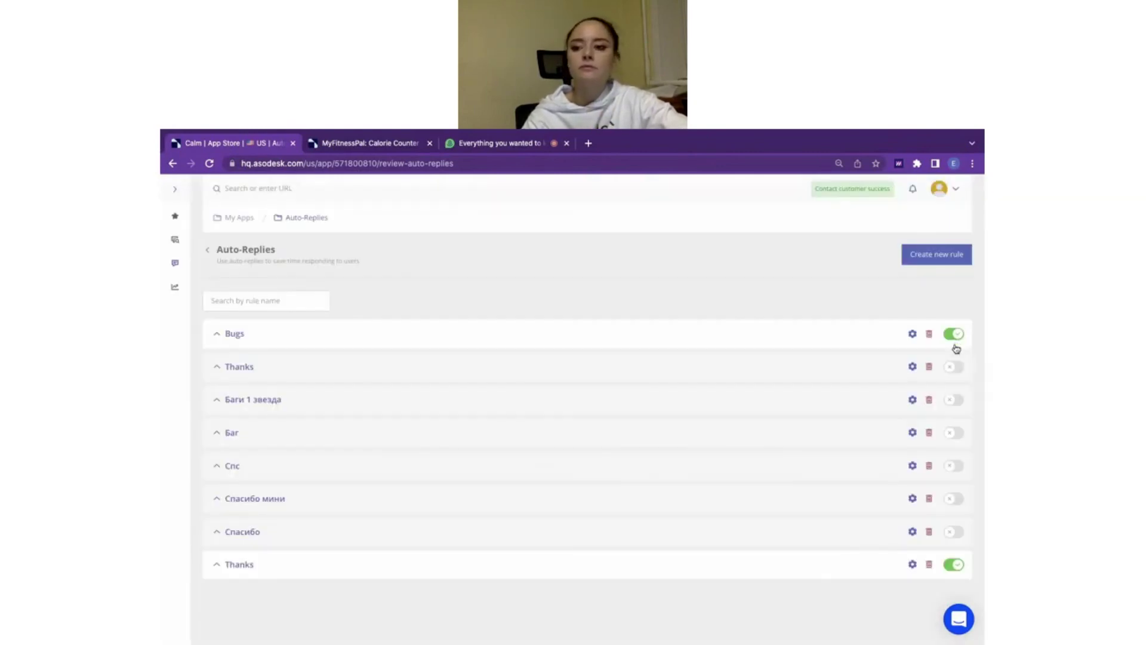
Step: Enable the "Thanks" auto-reply rule directly below "Bugs" and review its template and conditions
left_click(958, 368)
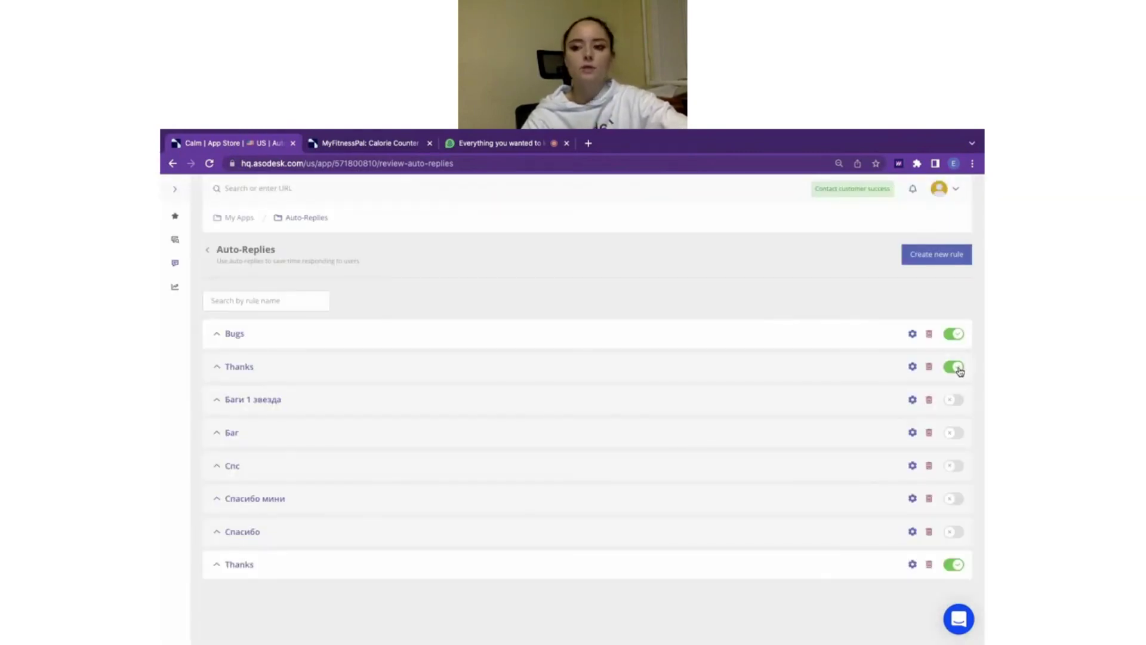
left_click(912, 367)
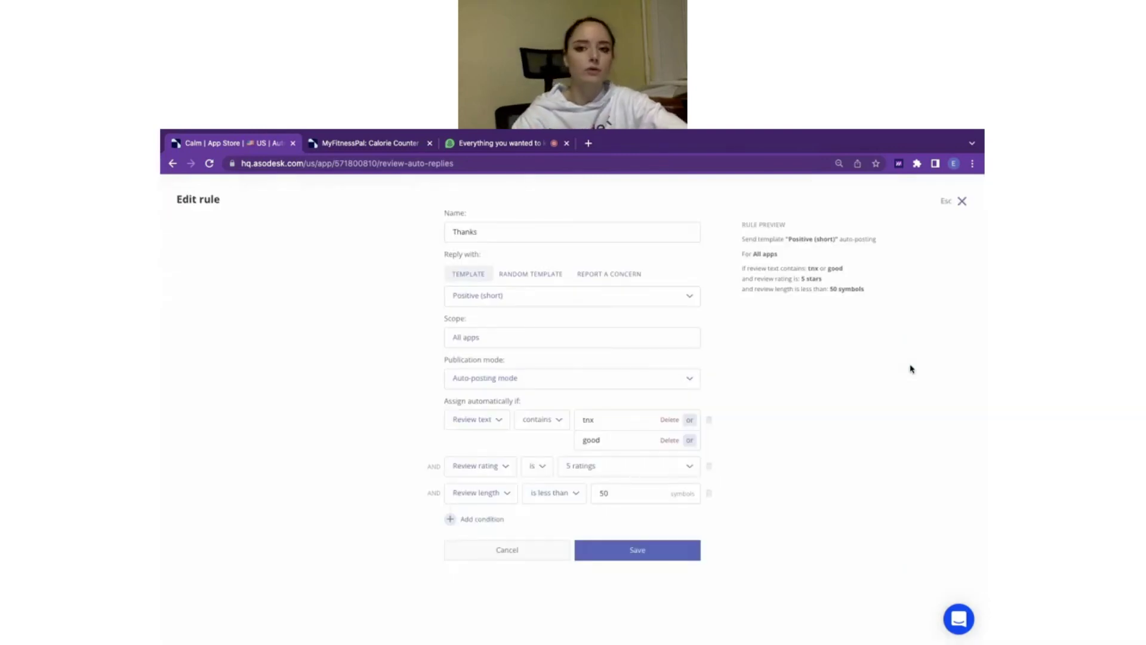
left_click(961, 201)
Step: Open Calm's Category Rankings and display the chart for the free Health & Fitness category
mouse_move(173, 281)
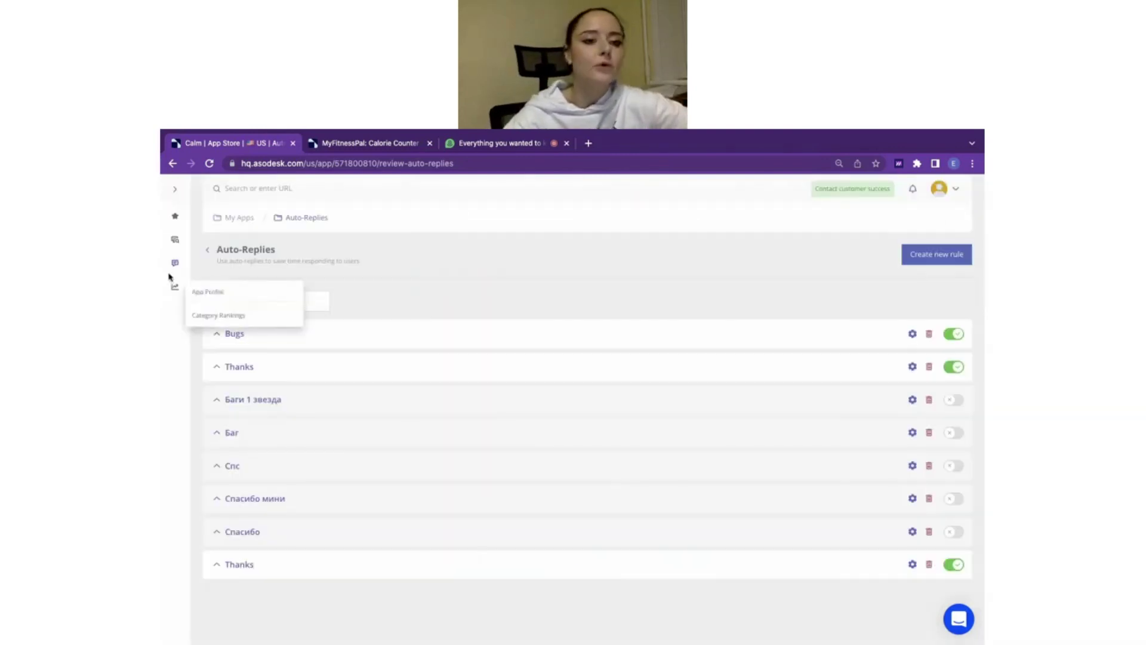
left_click(206, 317)
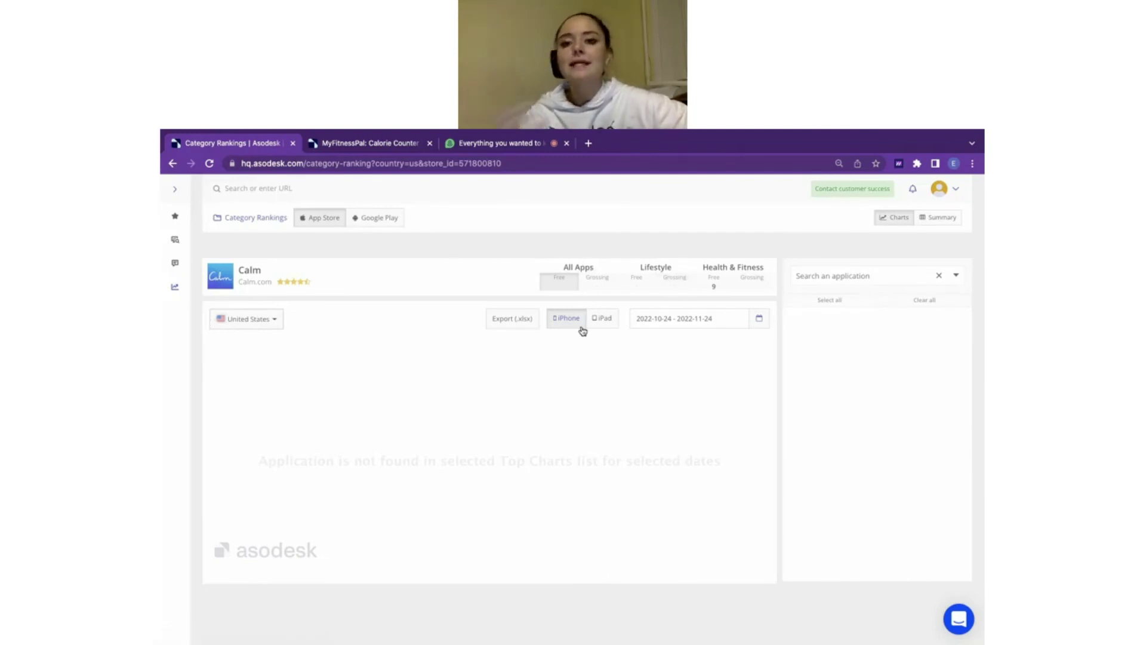
left_click(714, 280)
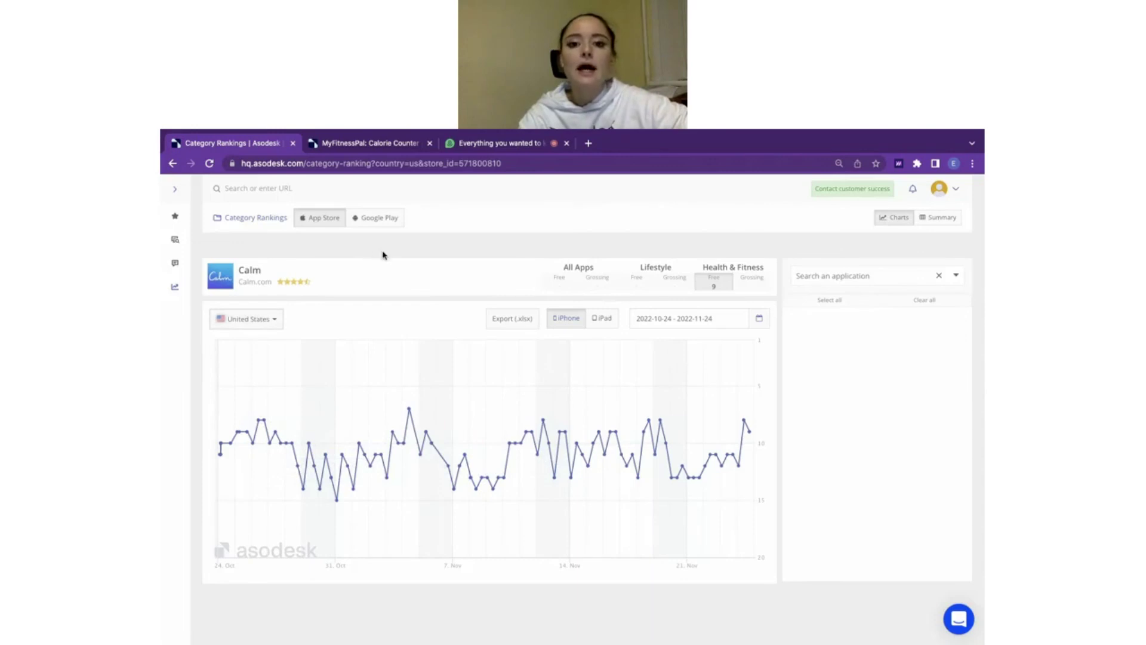
Step: Show the category rankings summary by country, sort it by Health & Fitness rank with the best ranks first, and examine the list
left_click(949, 216)
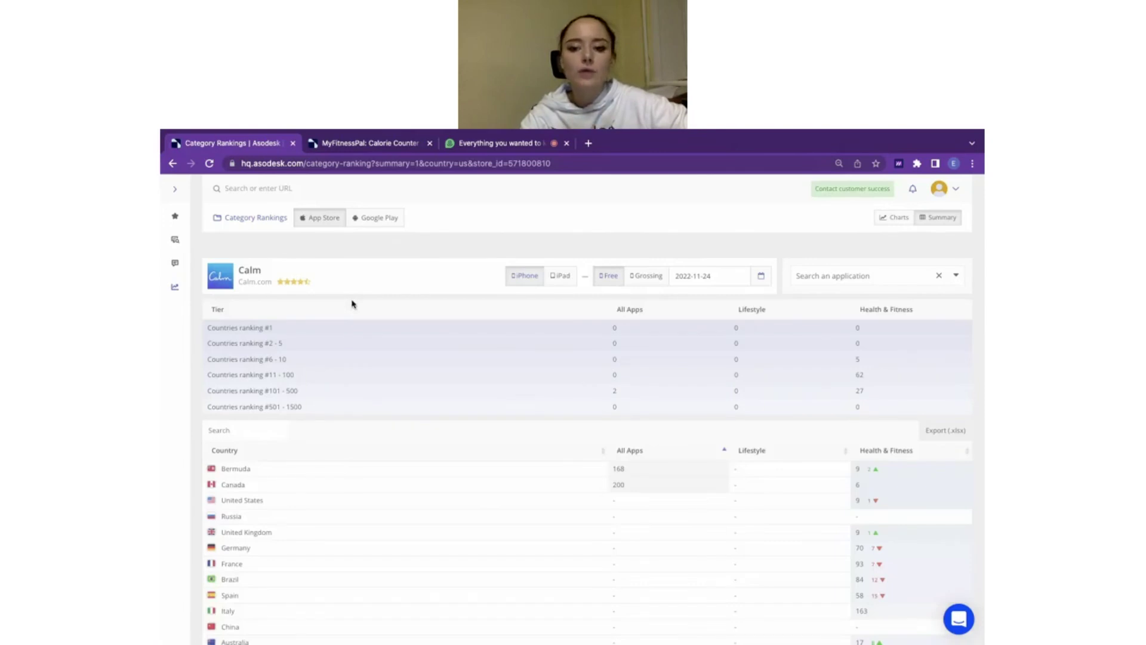
scroll(475, 428, "down", 2)
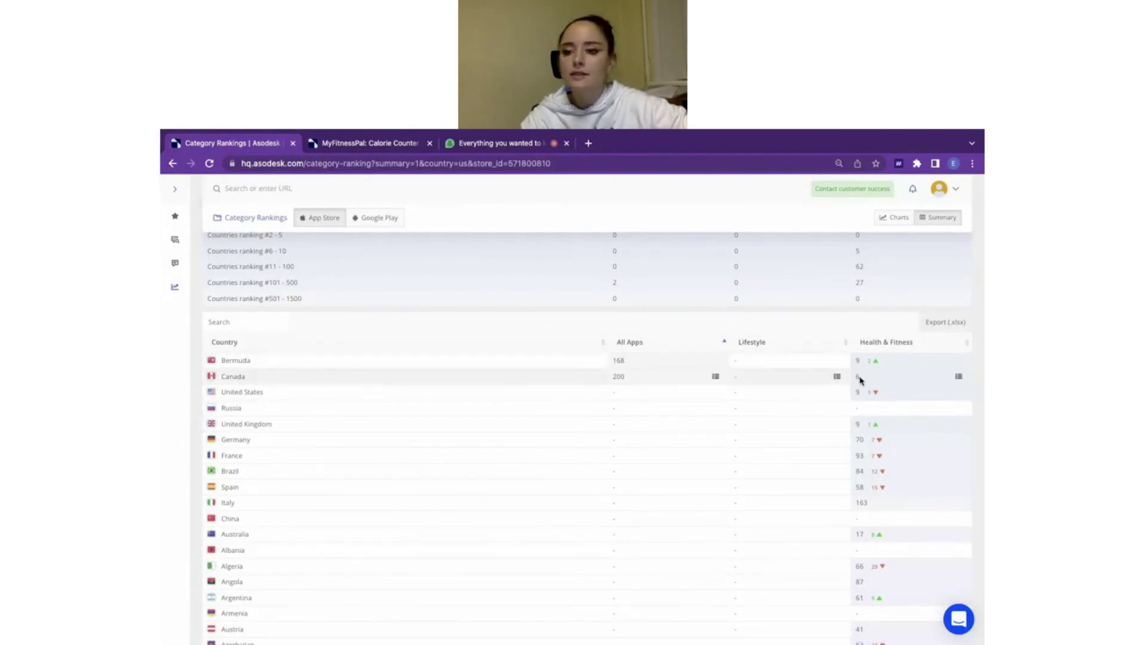
left_click(887, 341)
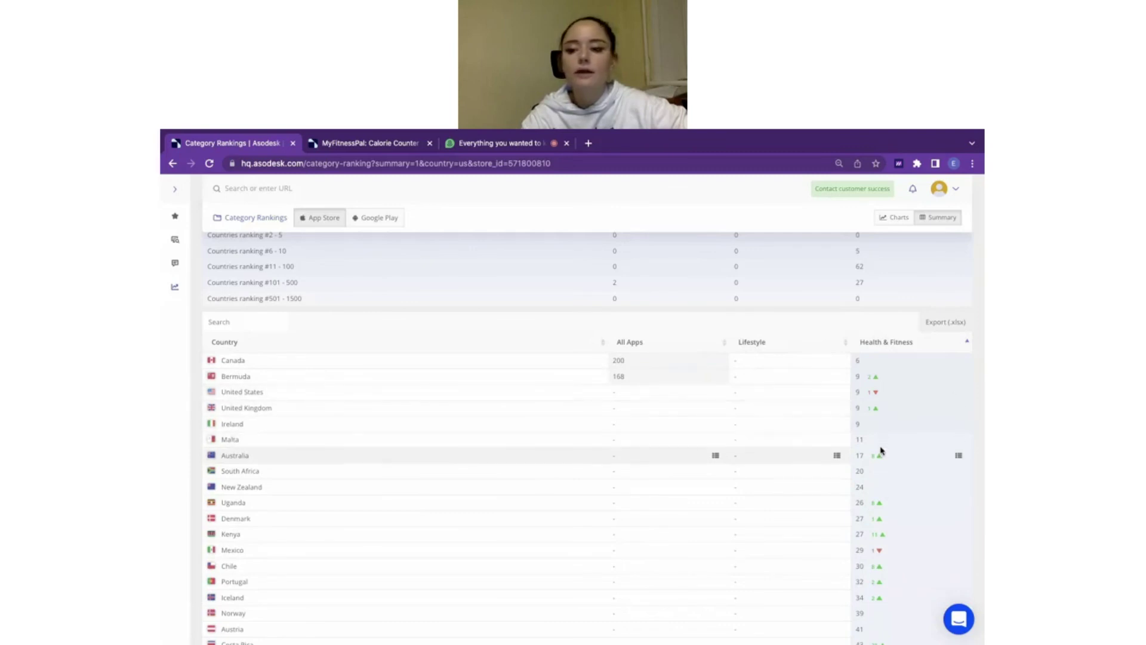
scroll(880, 454, "down", 3)
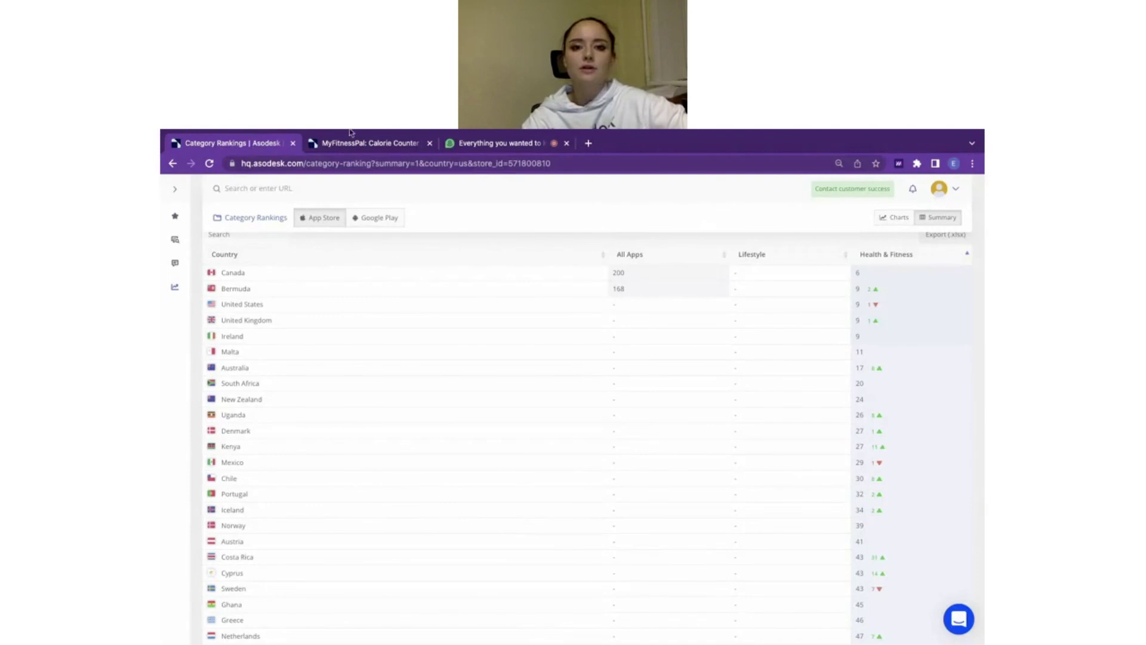
Step: Switch to the Demio webinar page and stop sharing the screen
left_click(463, 143)
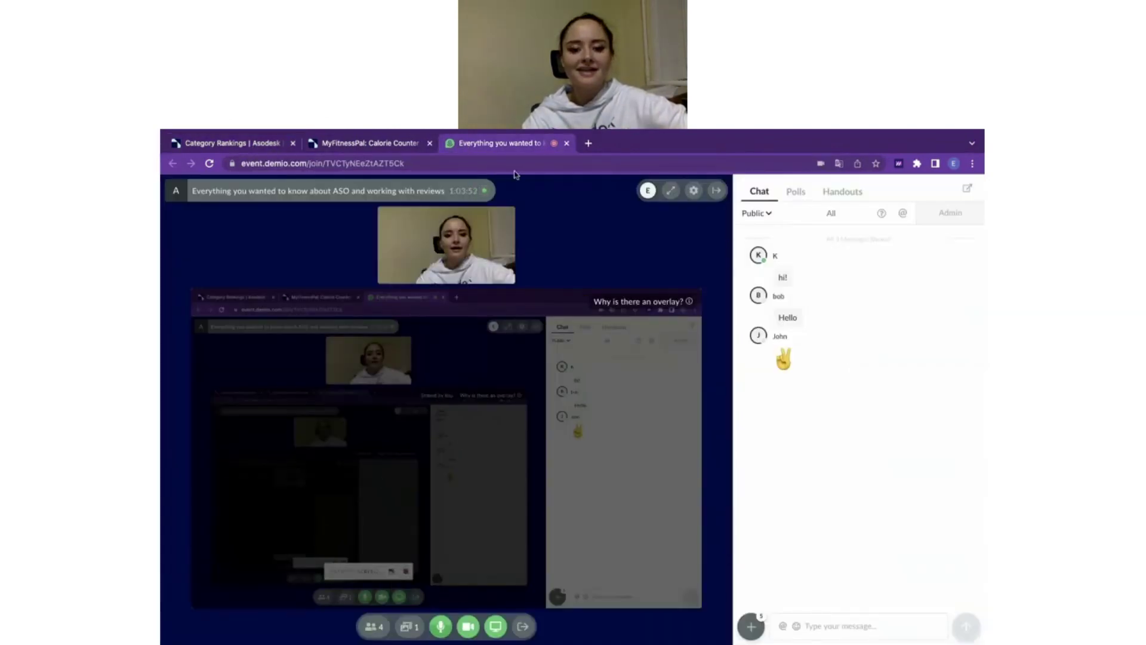
left_click(496, 627)
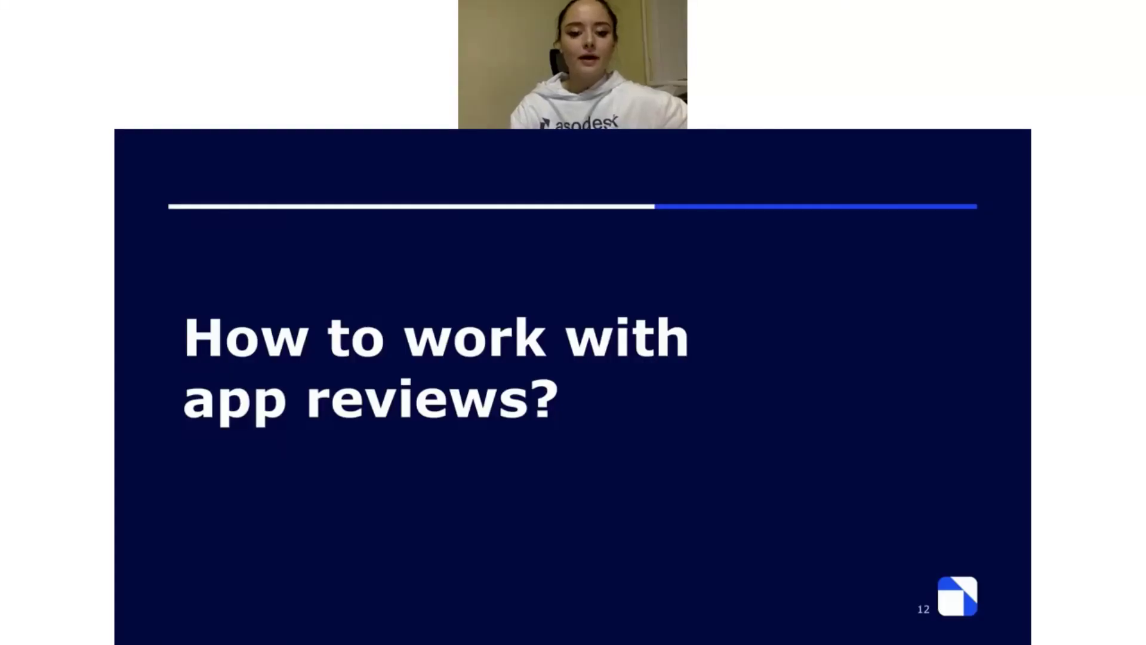
key("Right")
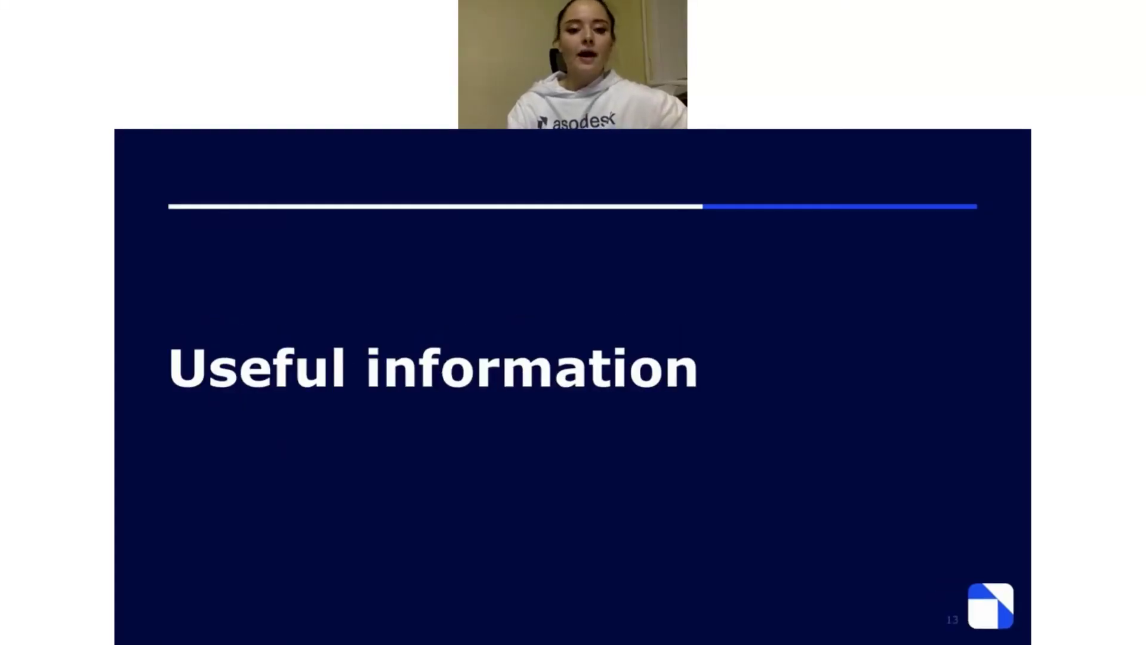
key("Right")
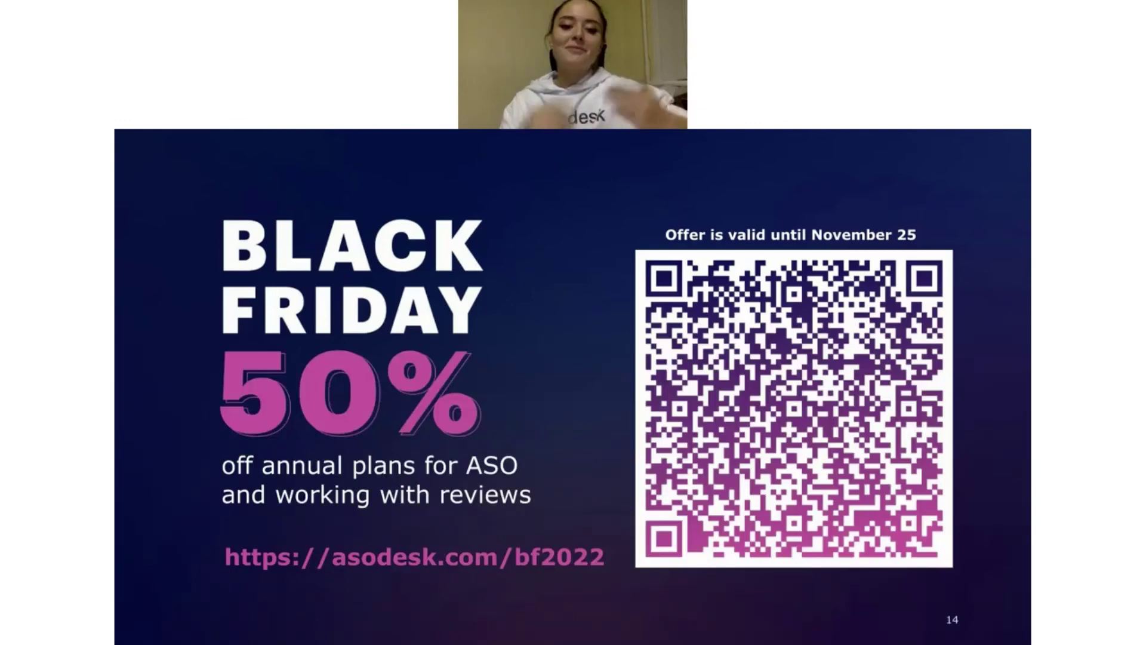